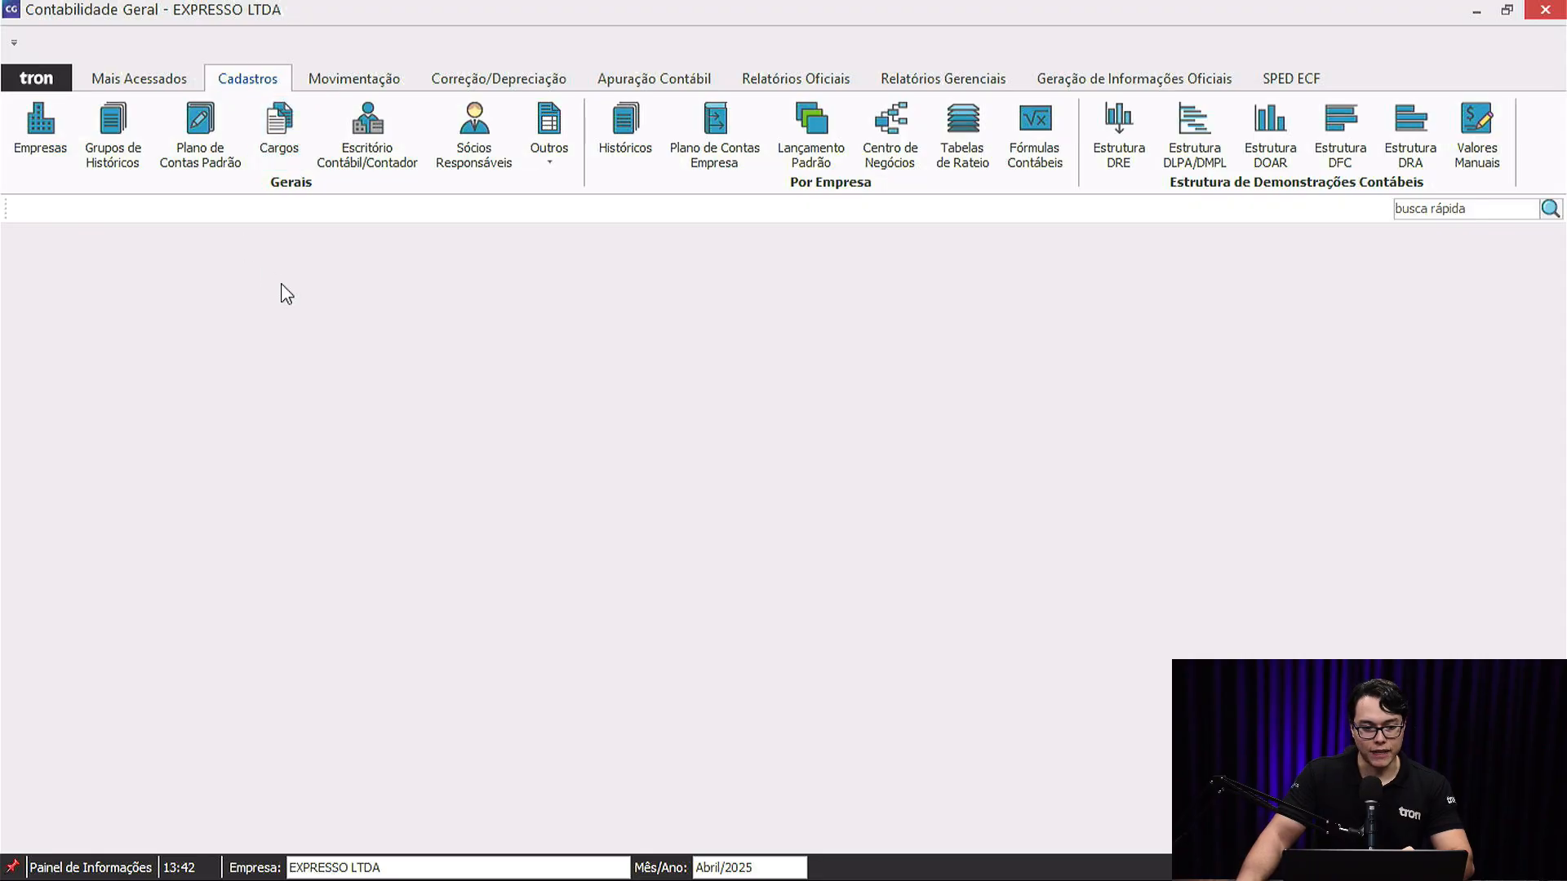
# Open the Empresas register showing the four existing companies.
pyautogui.click(42, 130)
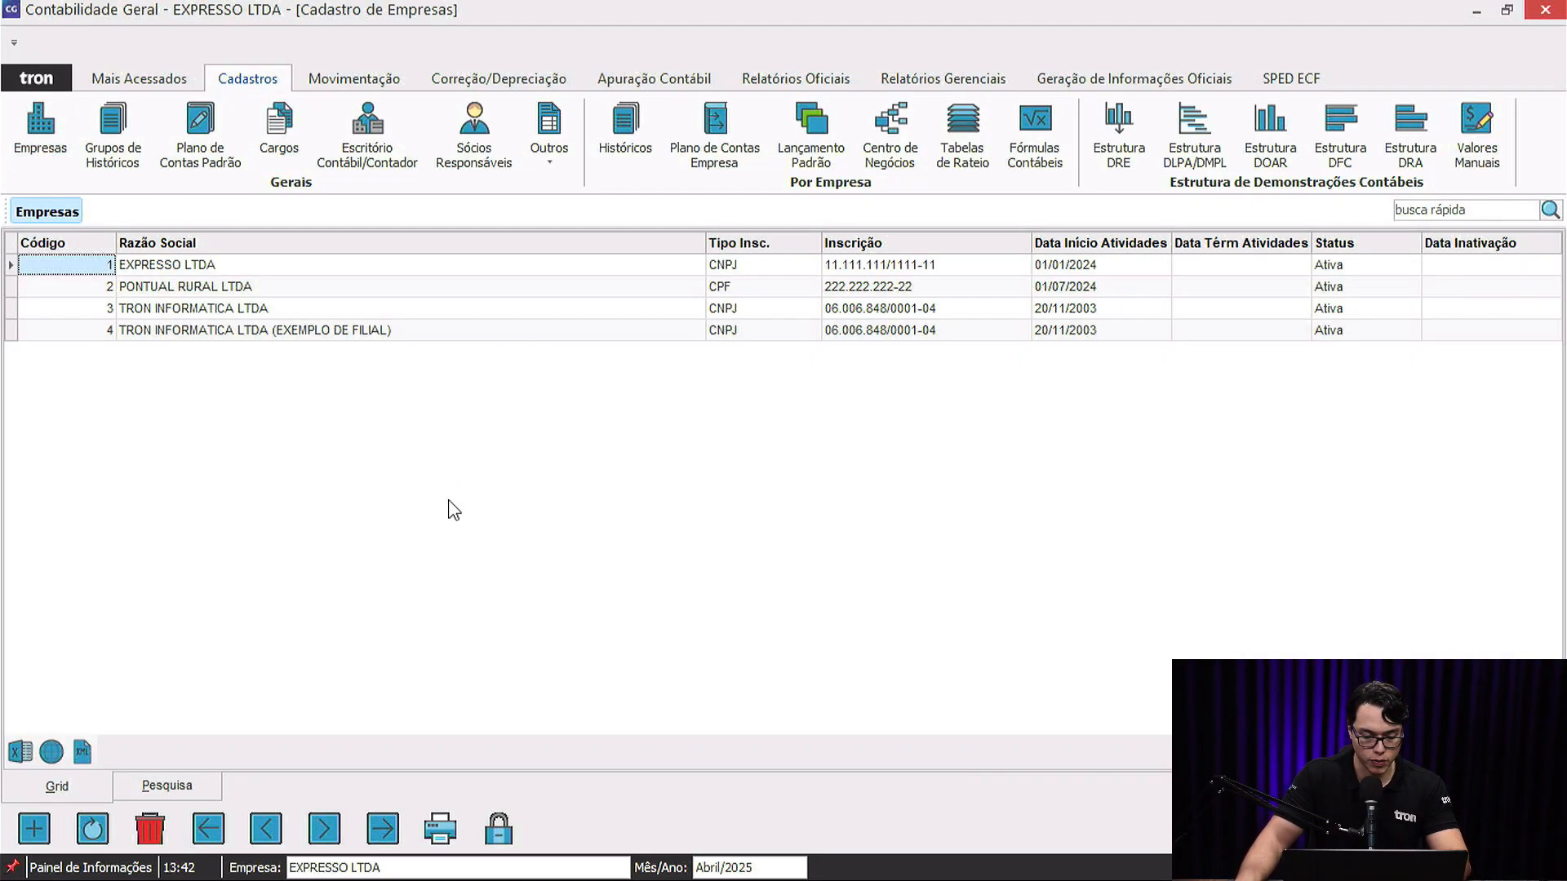
# Start a new company and paste TRON INFORMATICA's CNPJ into Inscrição.
pyautogui.click(39, 830)
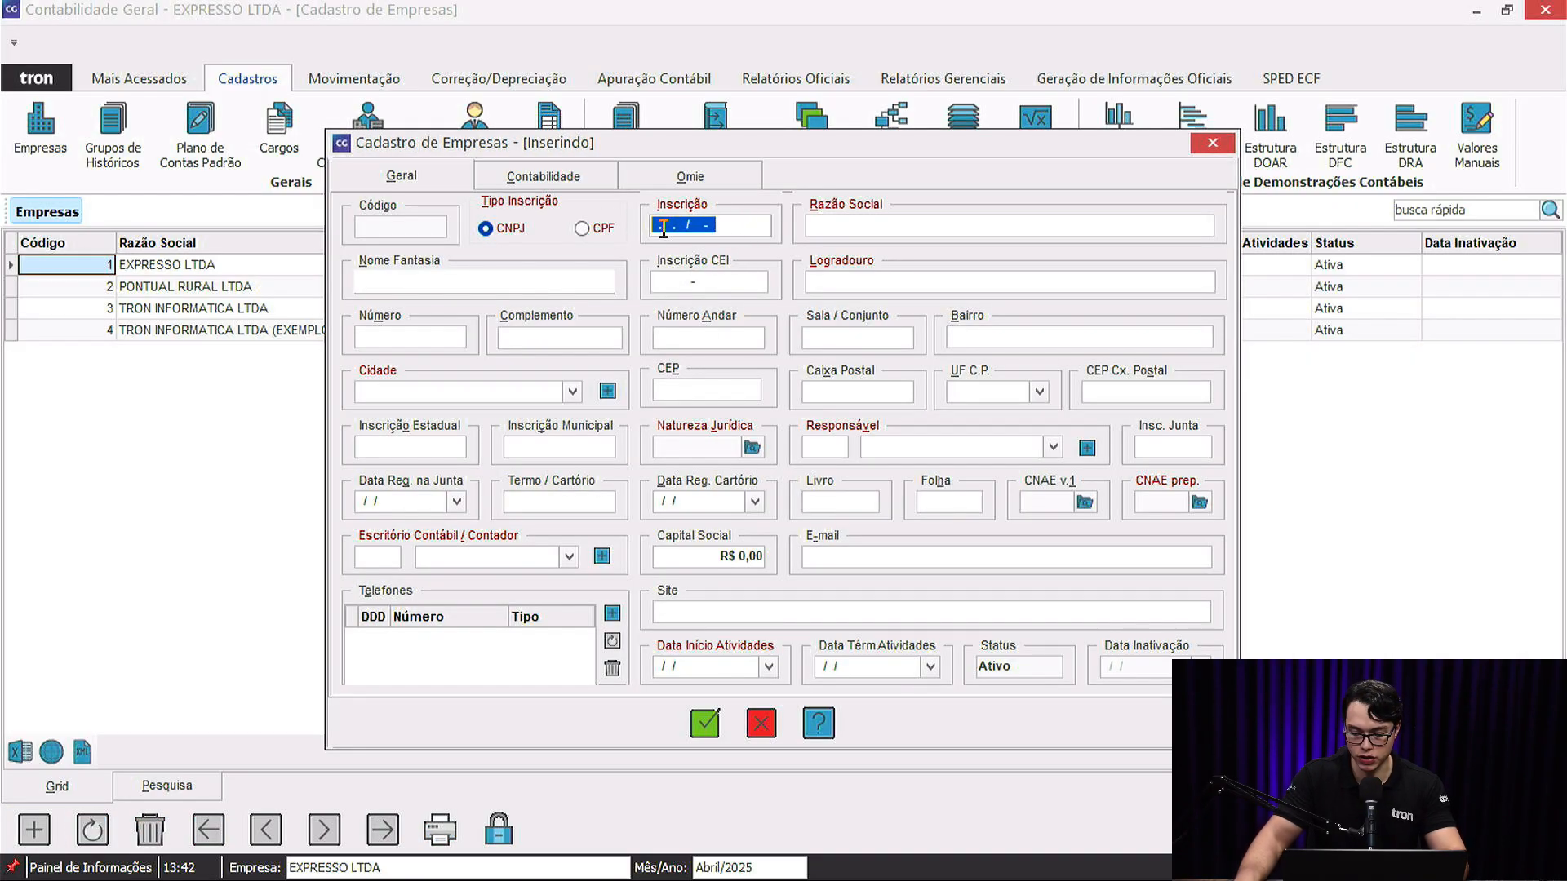
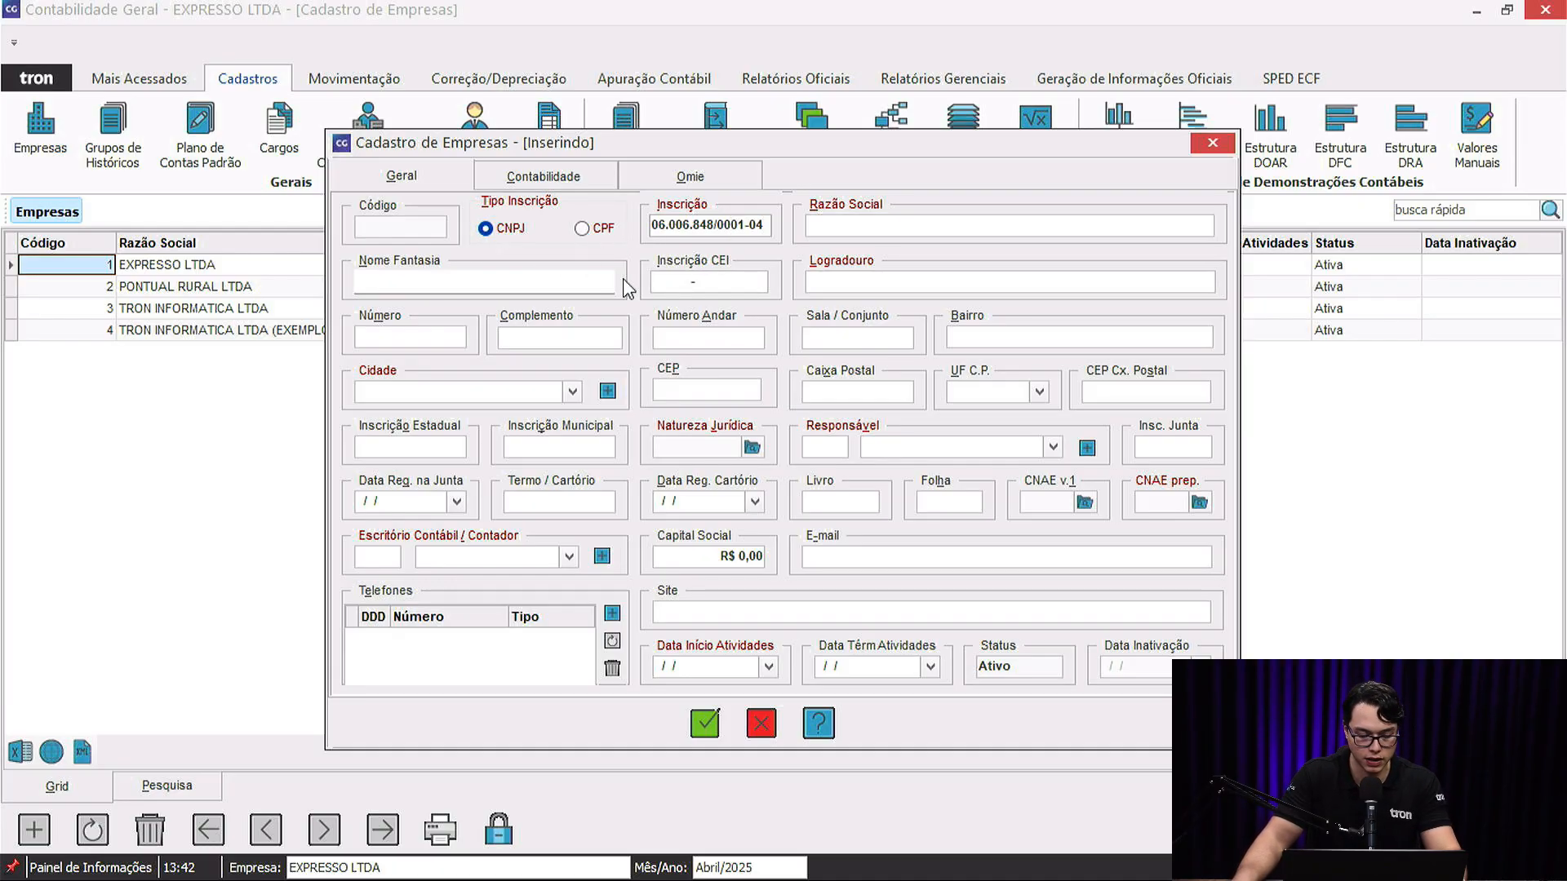
pyautogui.press('Tab')
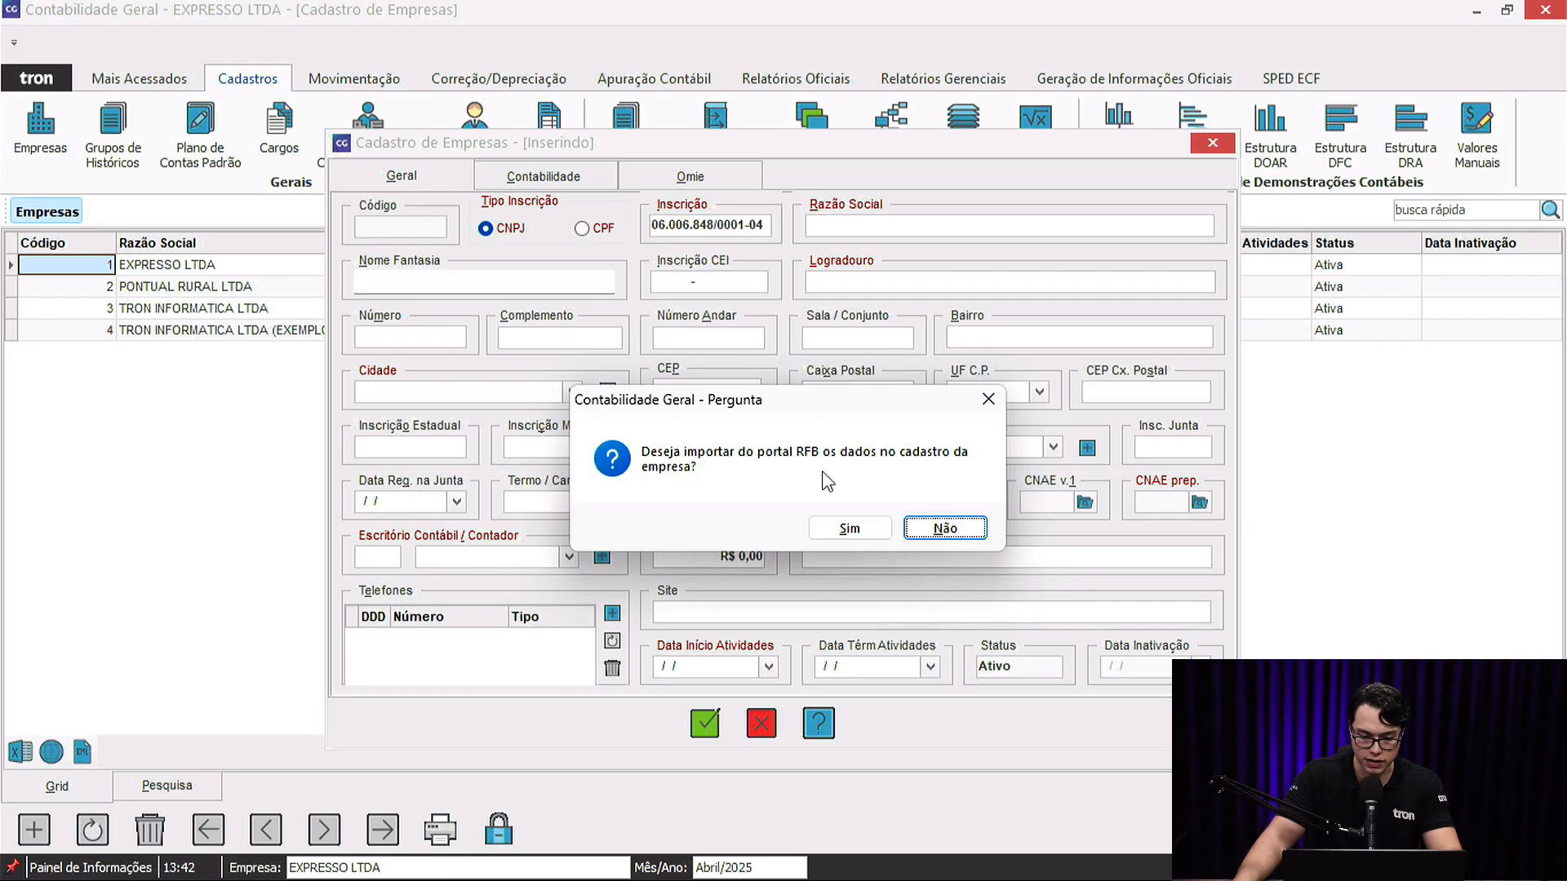
# Import TRON INFORMATICA LTDA's data from the RFB portal and review its name and city.
pyautogui.click(849, 532)
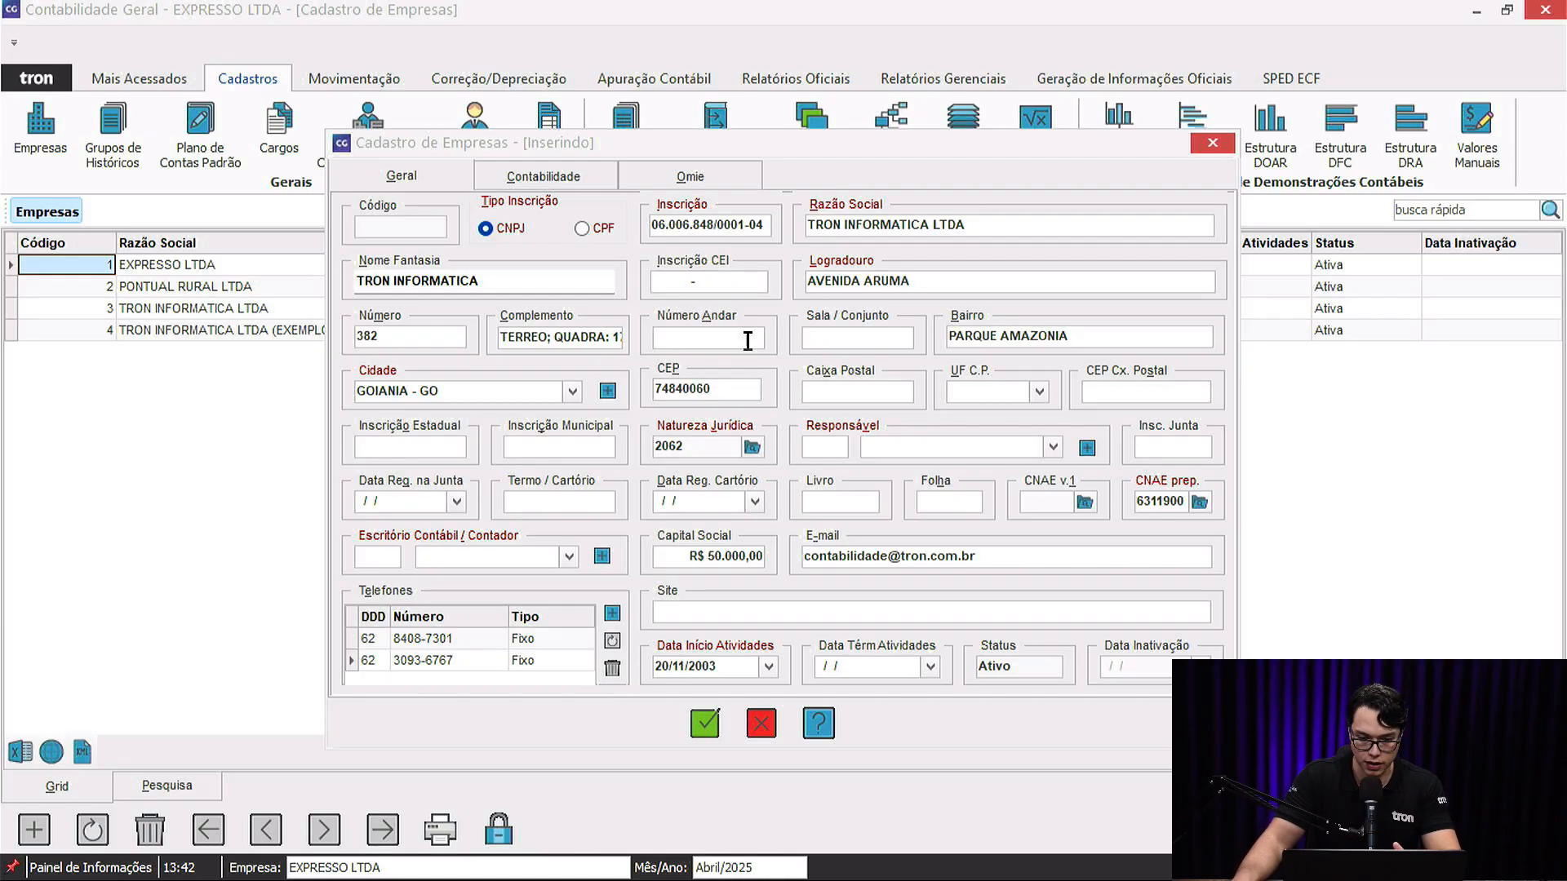
pyautogui.click(994, 223)
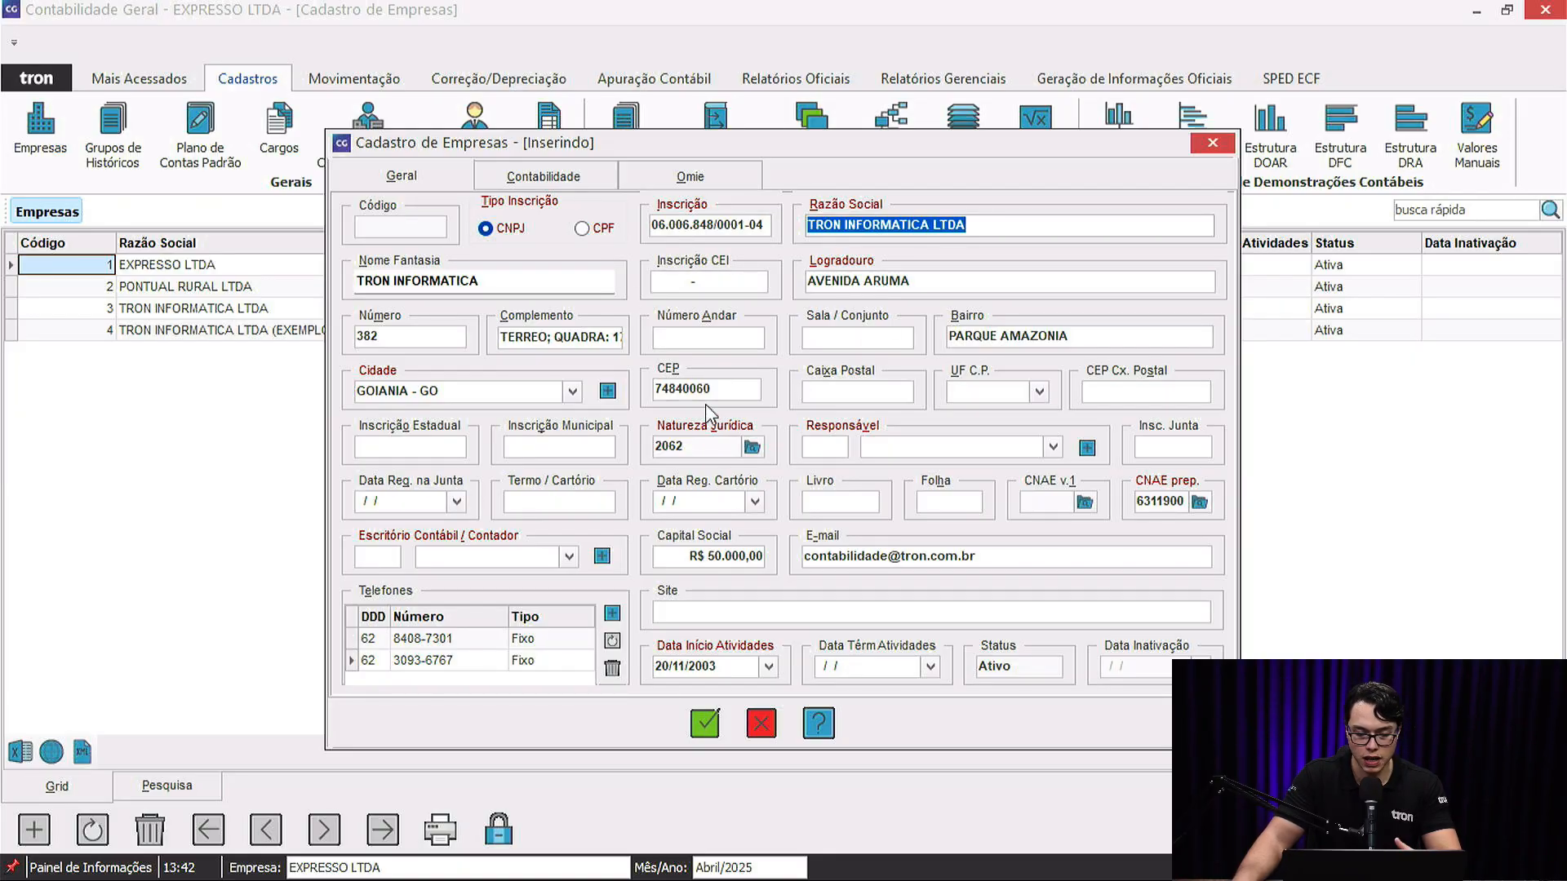
pyautogui.moveTo(488, 399); pyautogui.dragTo(330, 406)
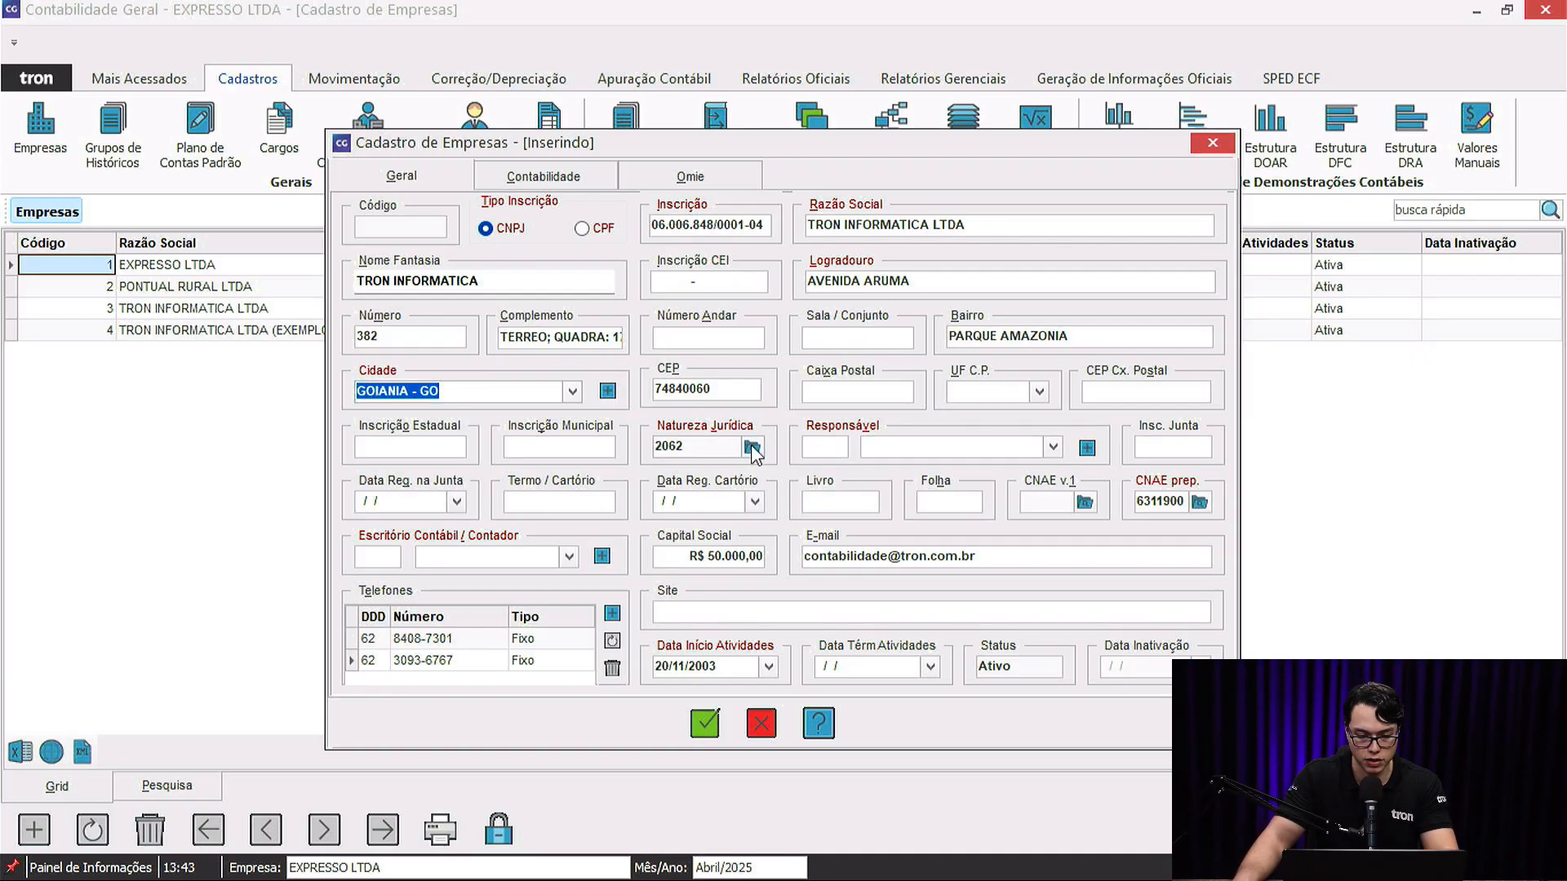
pyautogui.click(752, 447)
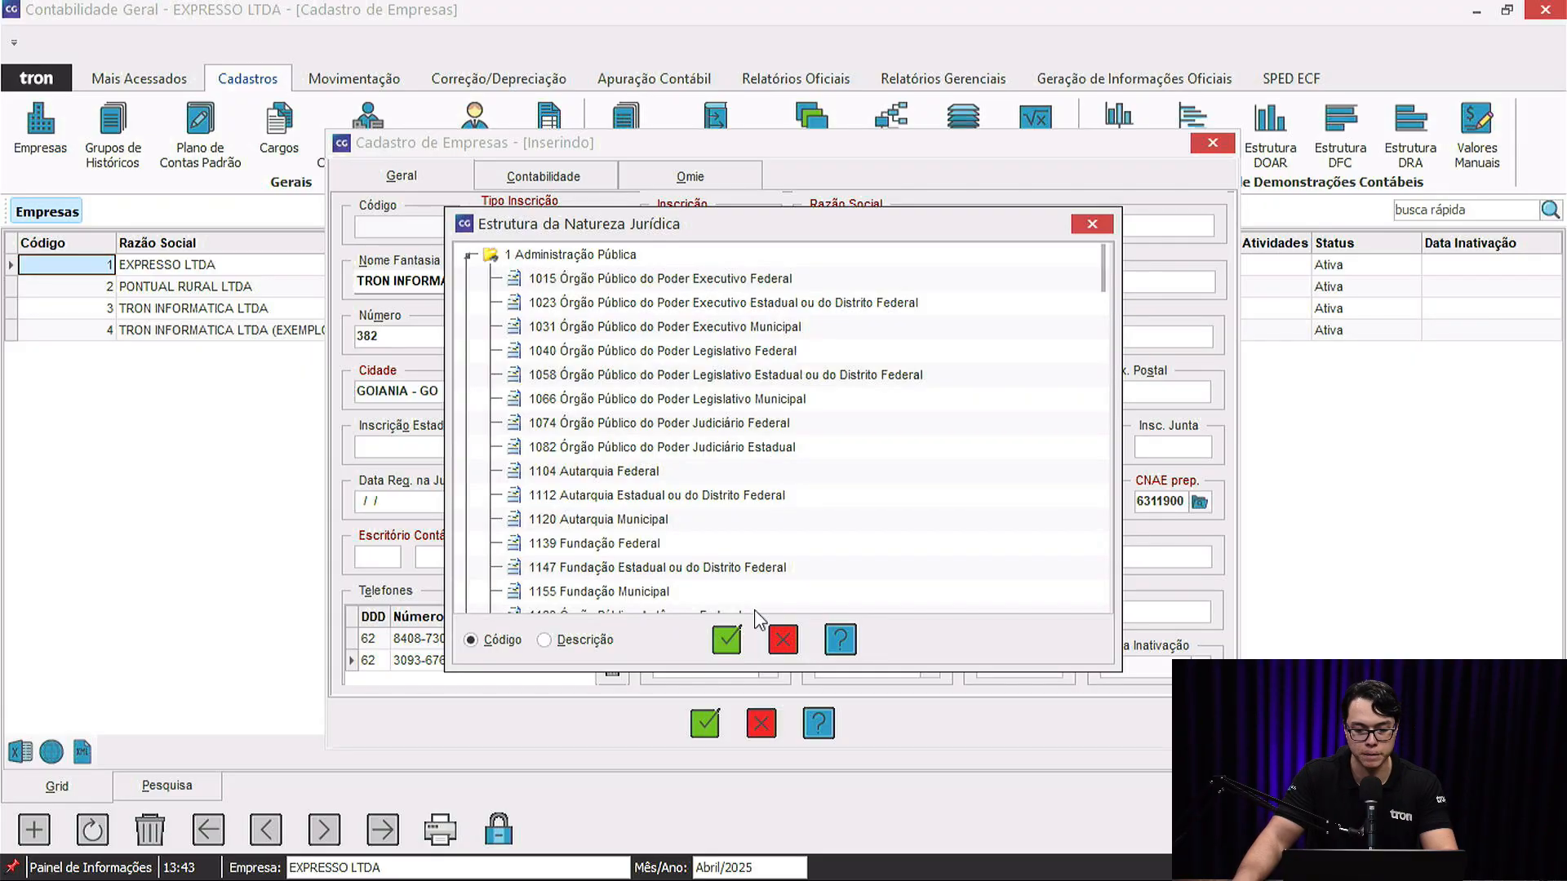
pyautogui.scroll(-20, 754, 609)
pyautogui.click(643, 375)
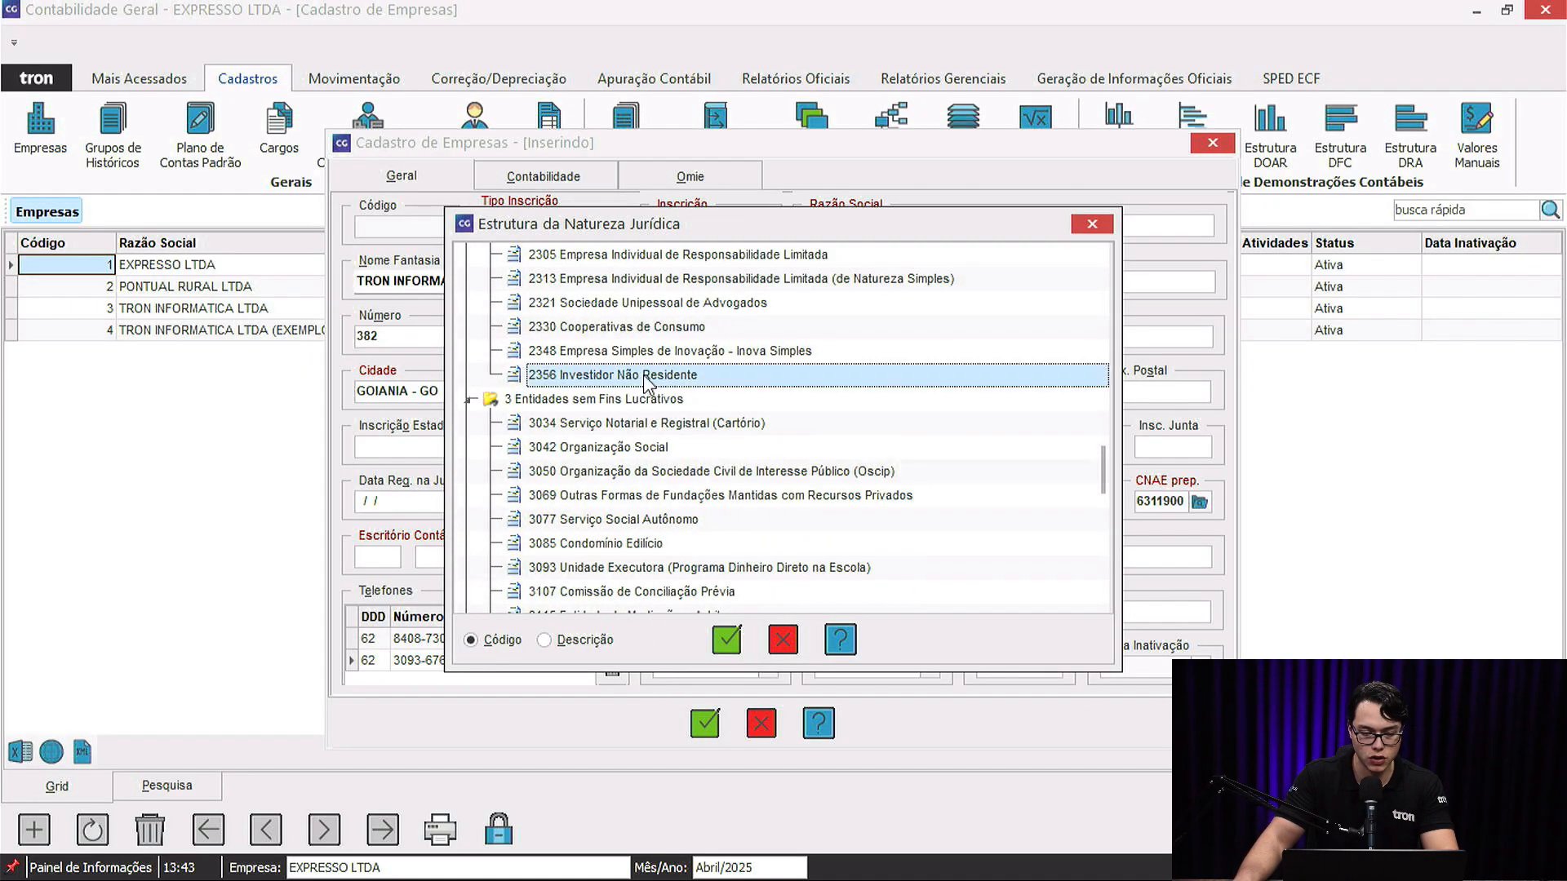
pyautogui.click(563, 642)
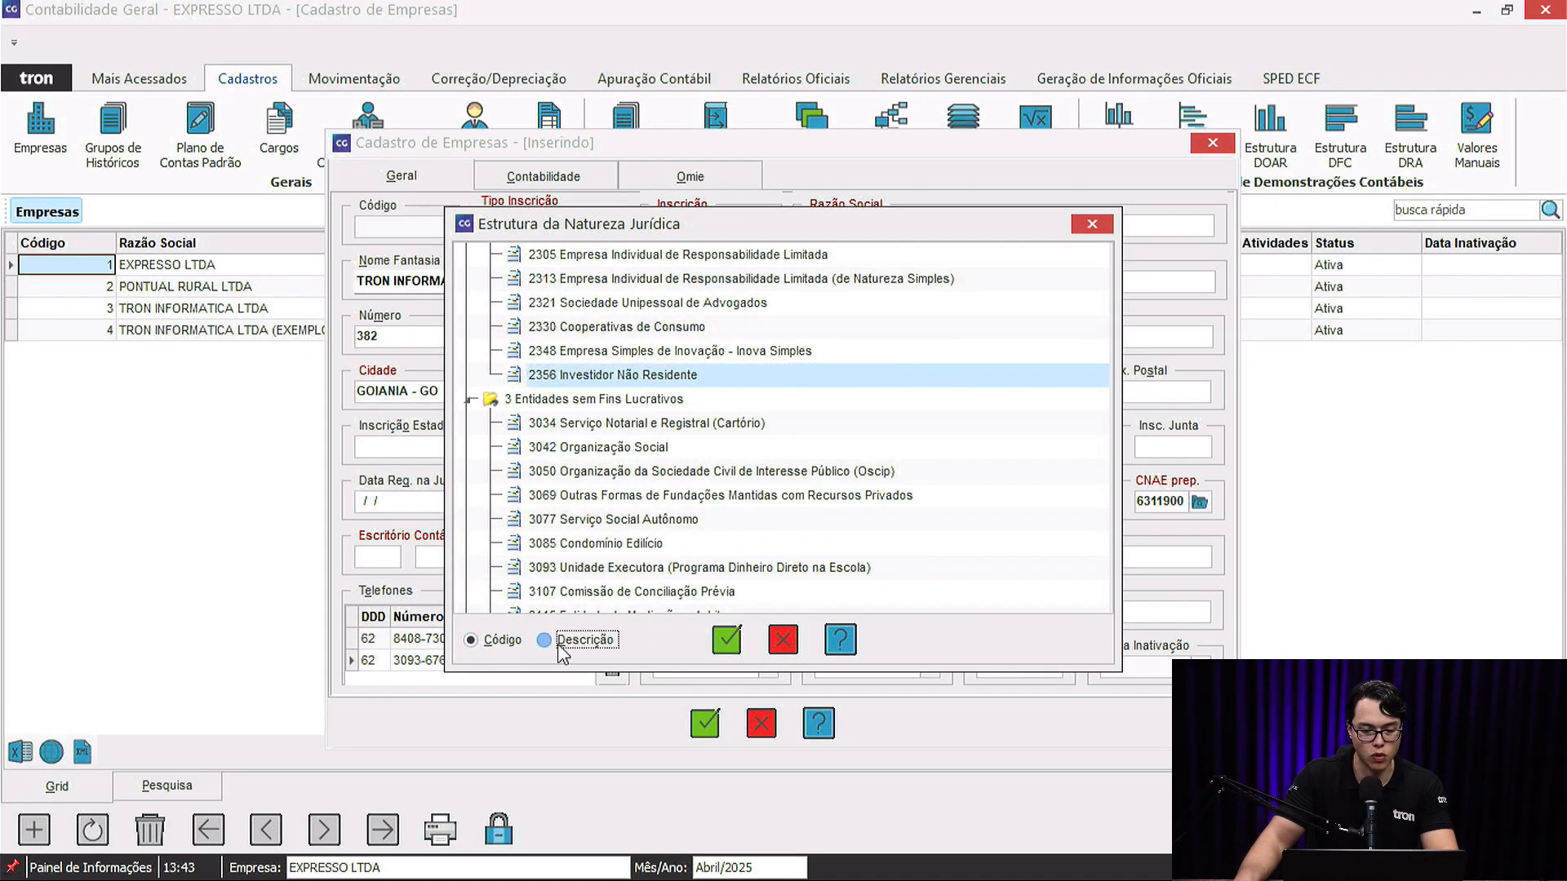
pyautogui.scroll(-5, 659, 427)
pyautogui.press('Escape')
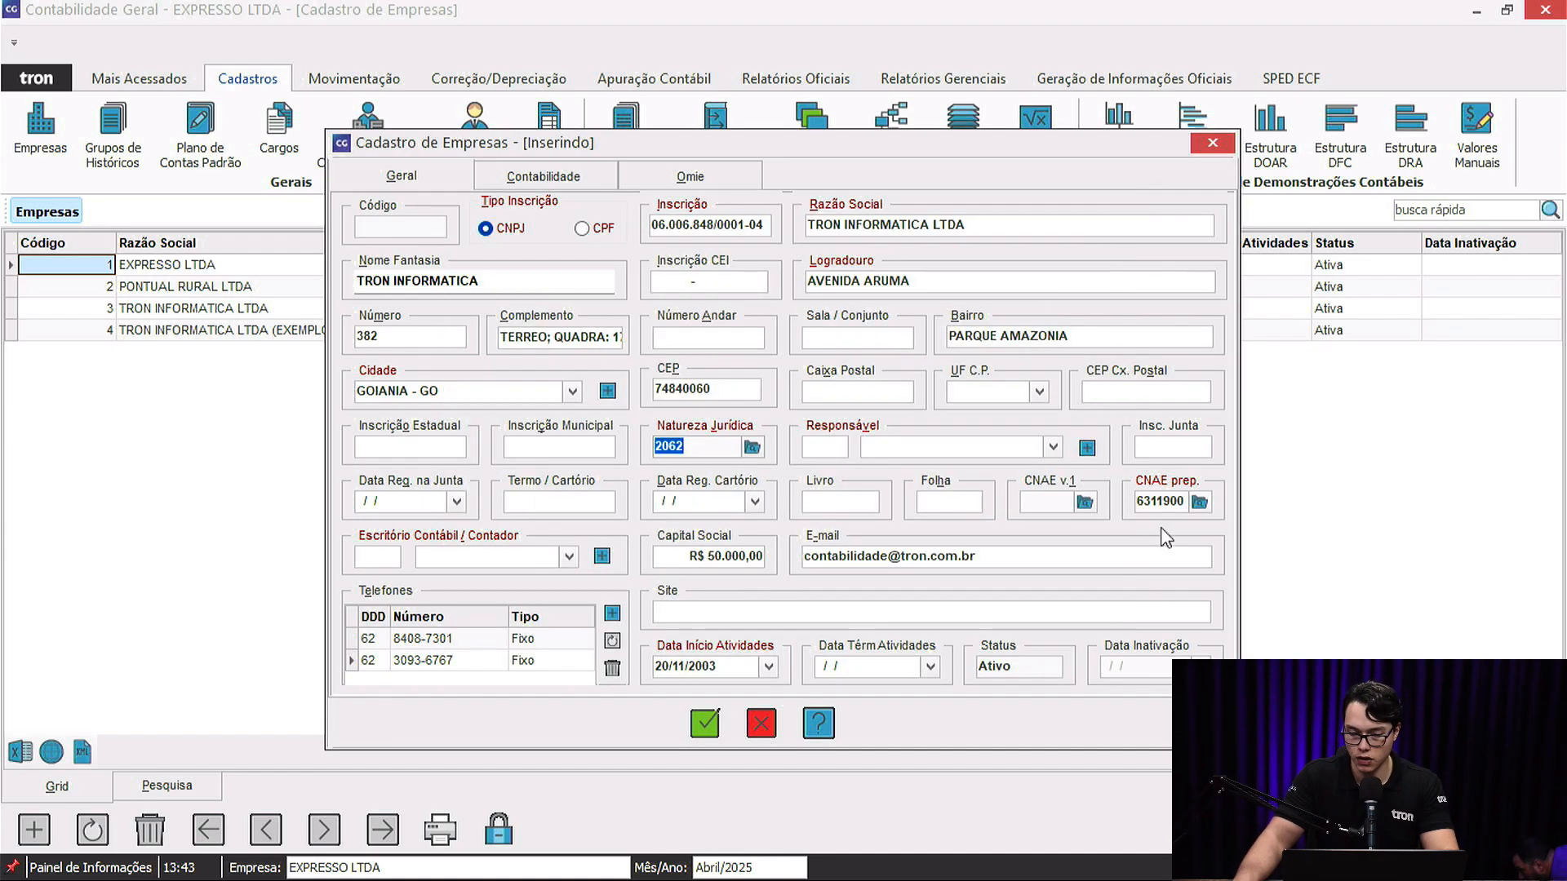
pyautogui.click(1198, 505)
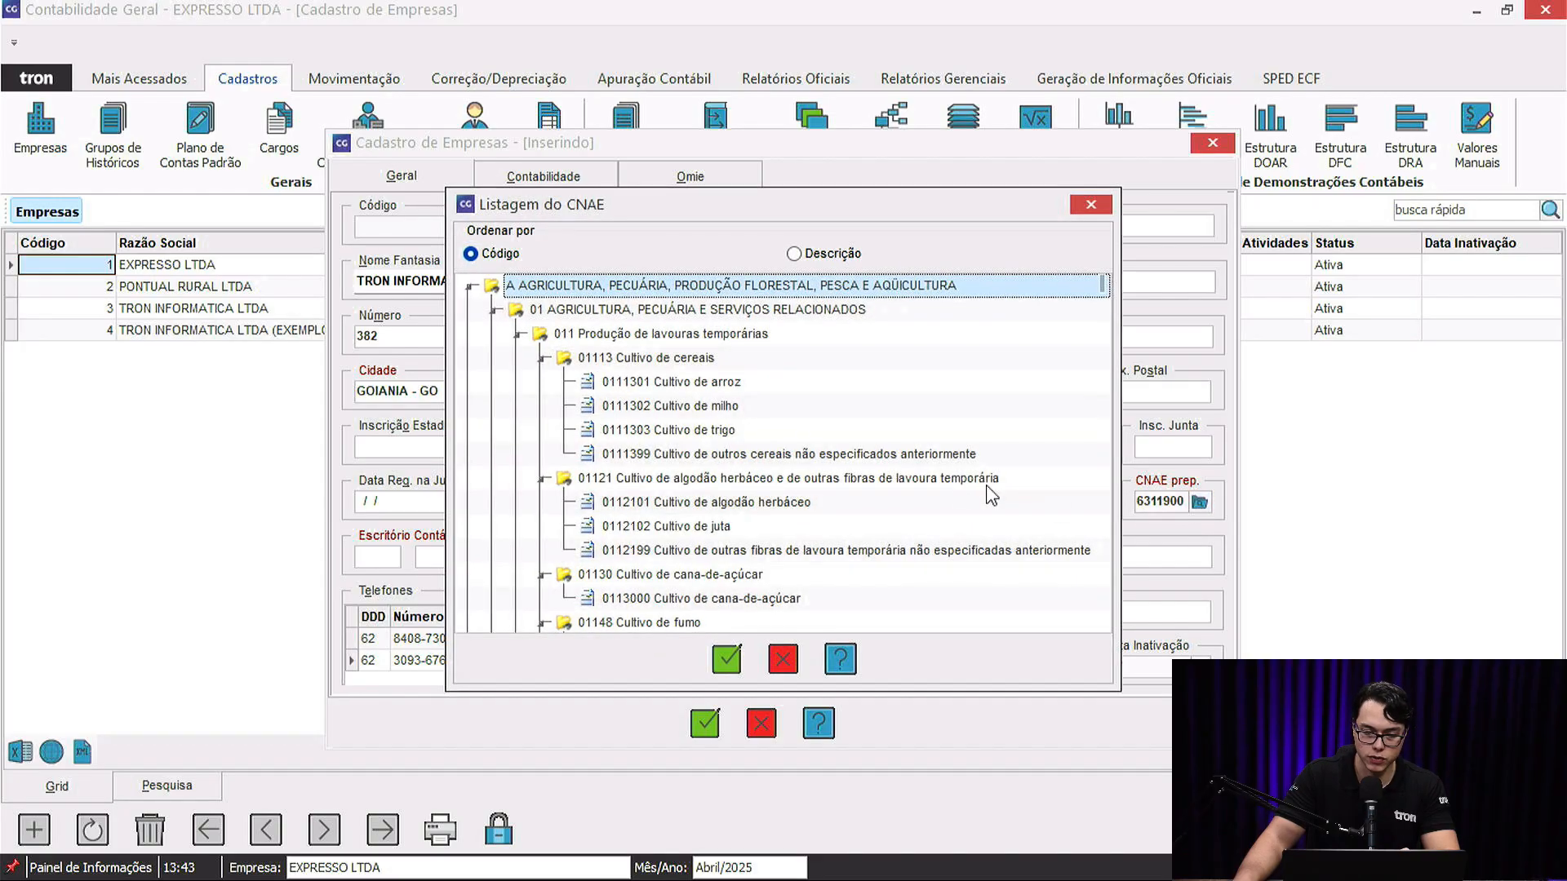
pyautogui.click(824, 255)
pyautogui.scroll(-20, 661, 476)
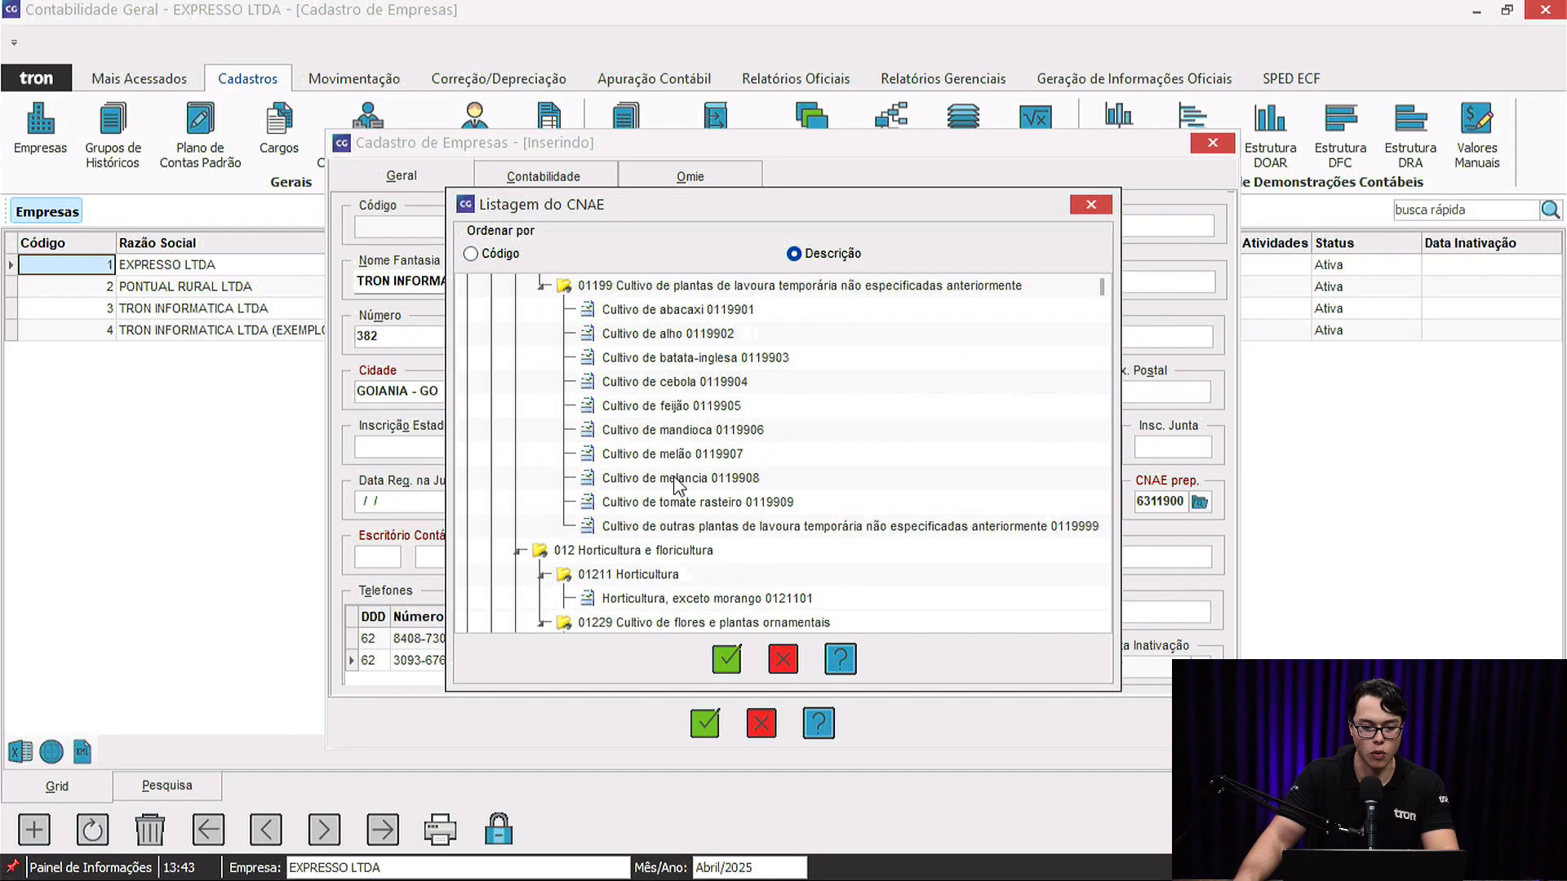
pyautogui.scroll(5, 659, 483)
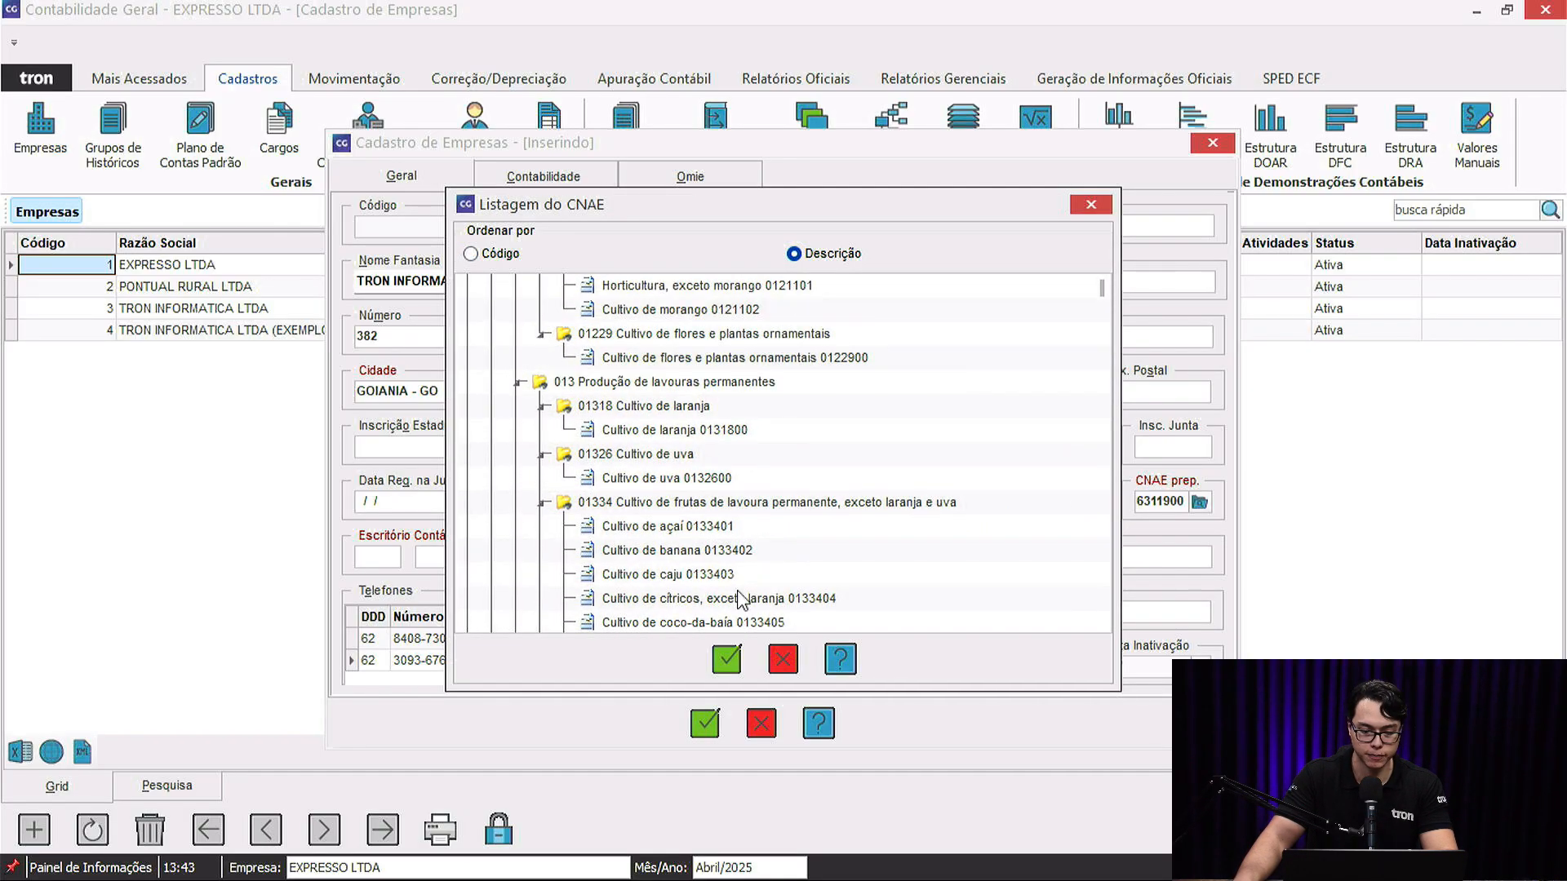
pyautogui.click(785, 659)
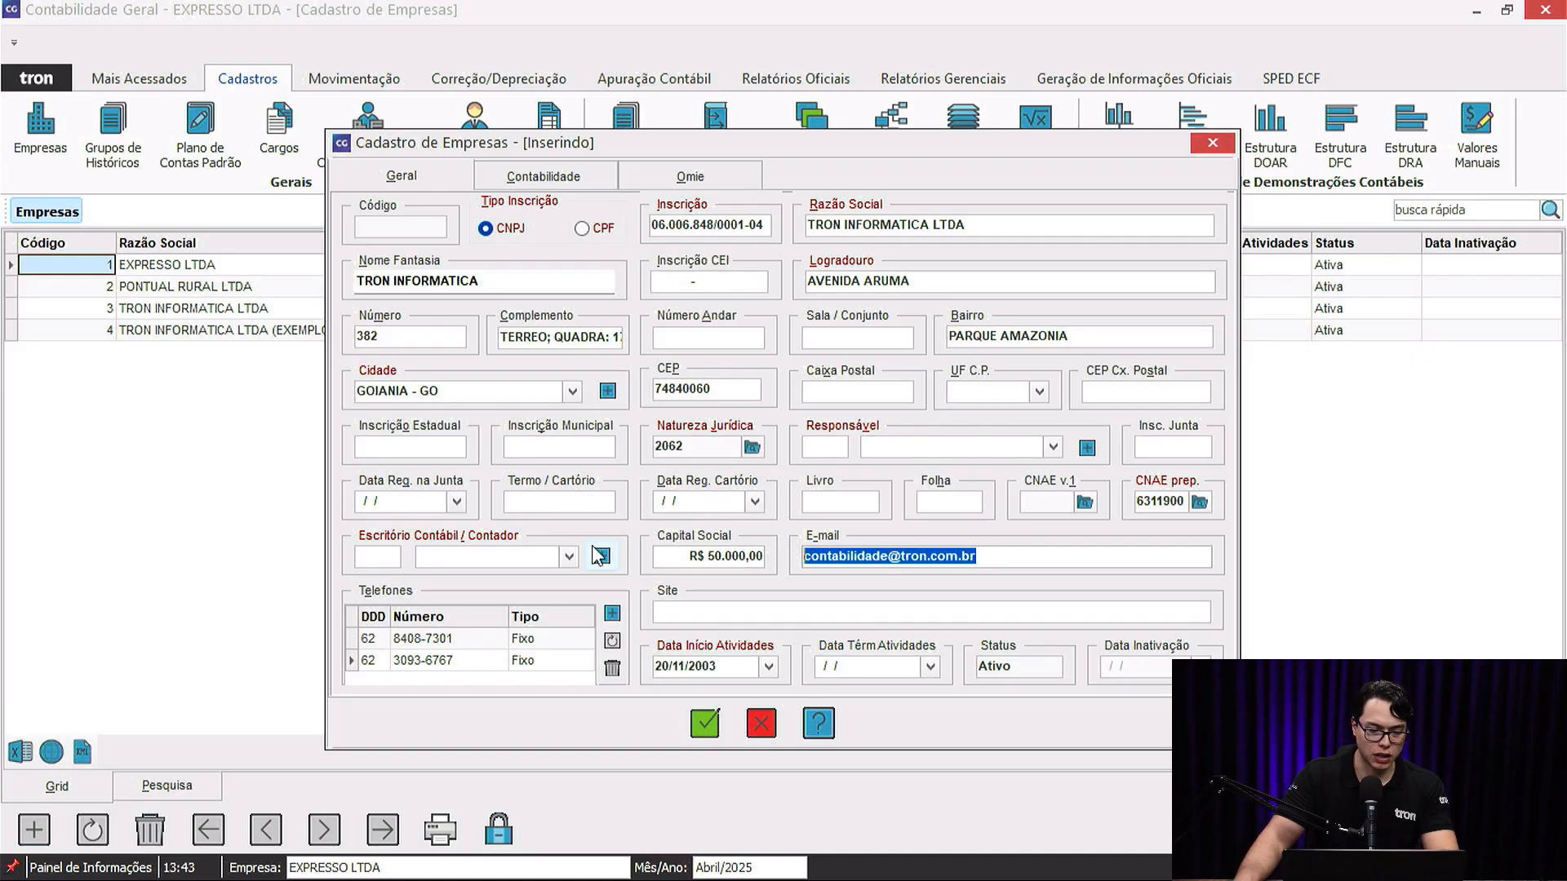
# Set the registered partner (code 1) as the company's Responsável.
pyautogui.click(816, 392)
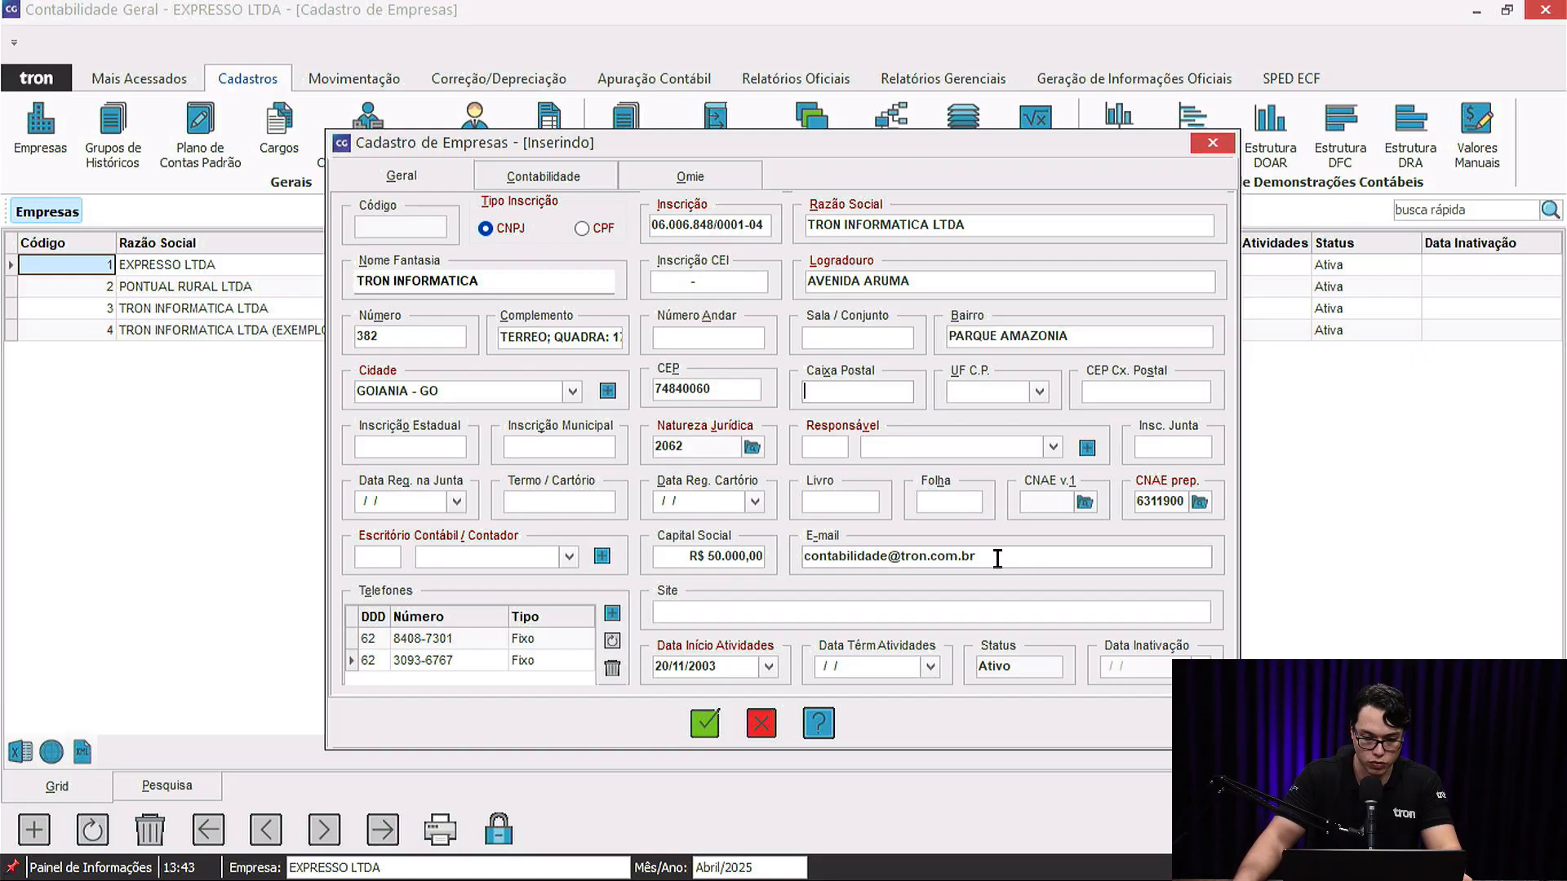
pyautogui.moveTo(997, 558); pyautogui.dragTo(790, 577)
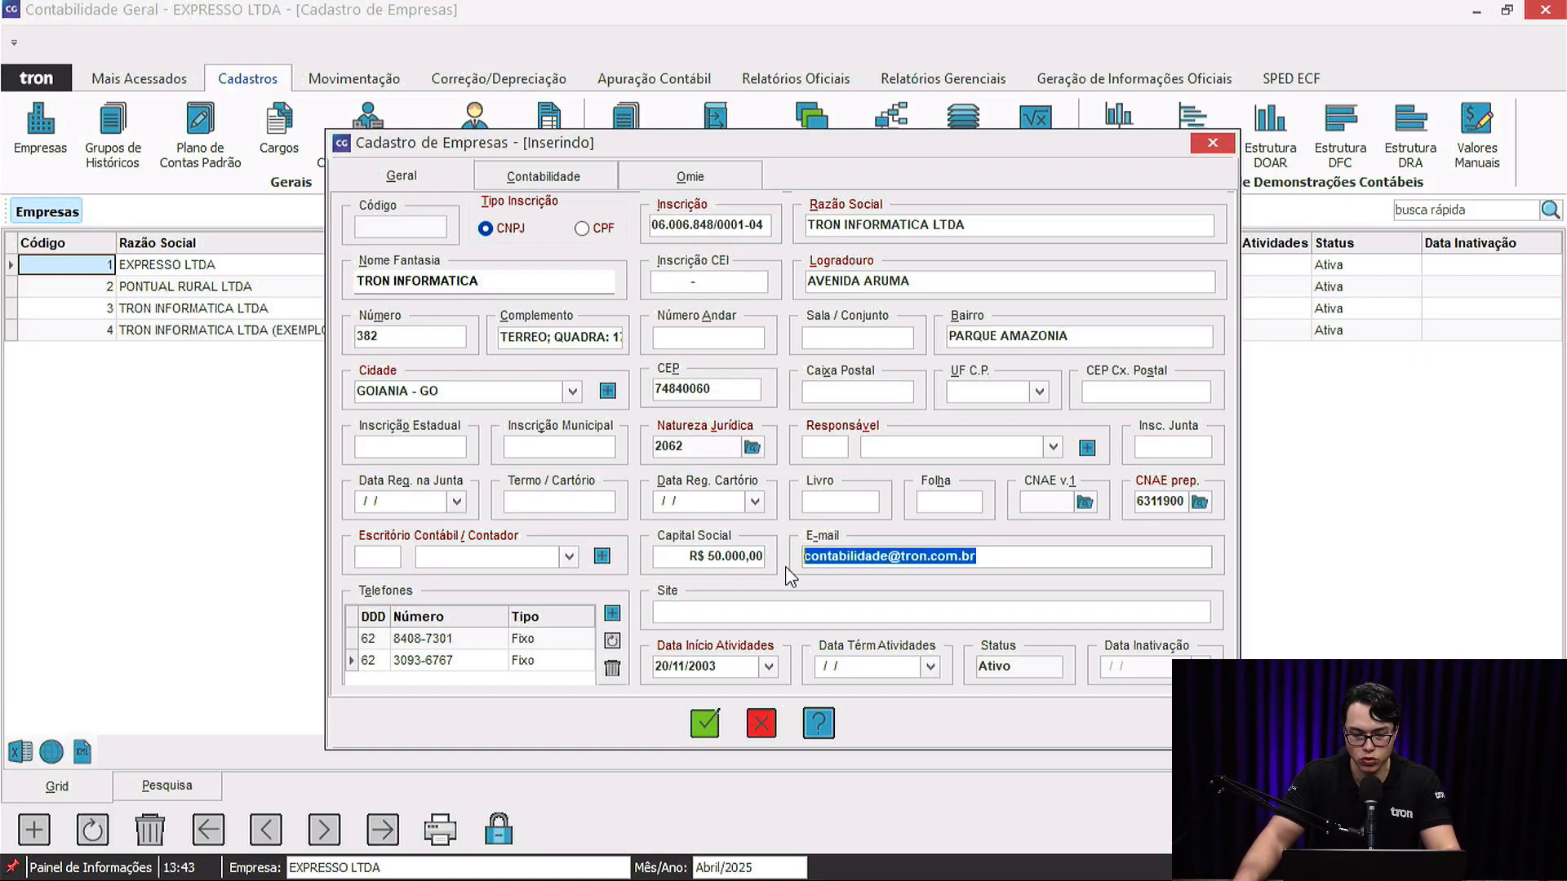
pyautogui.click(914, 448)
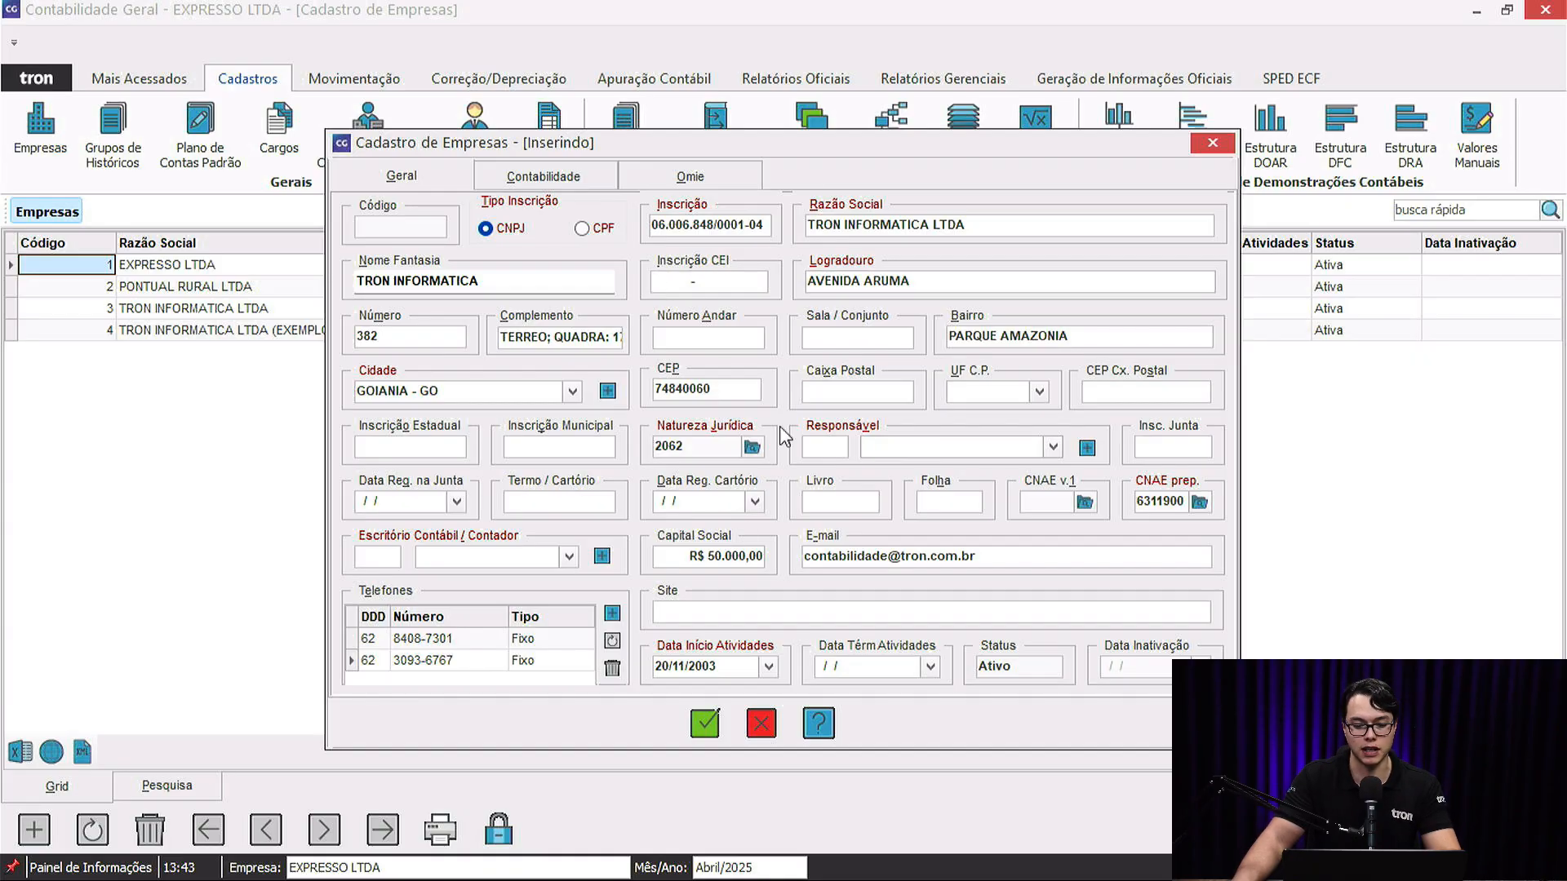
pyautogui.click(1052, 447)
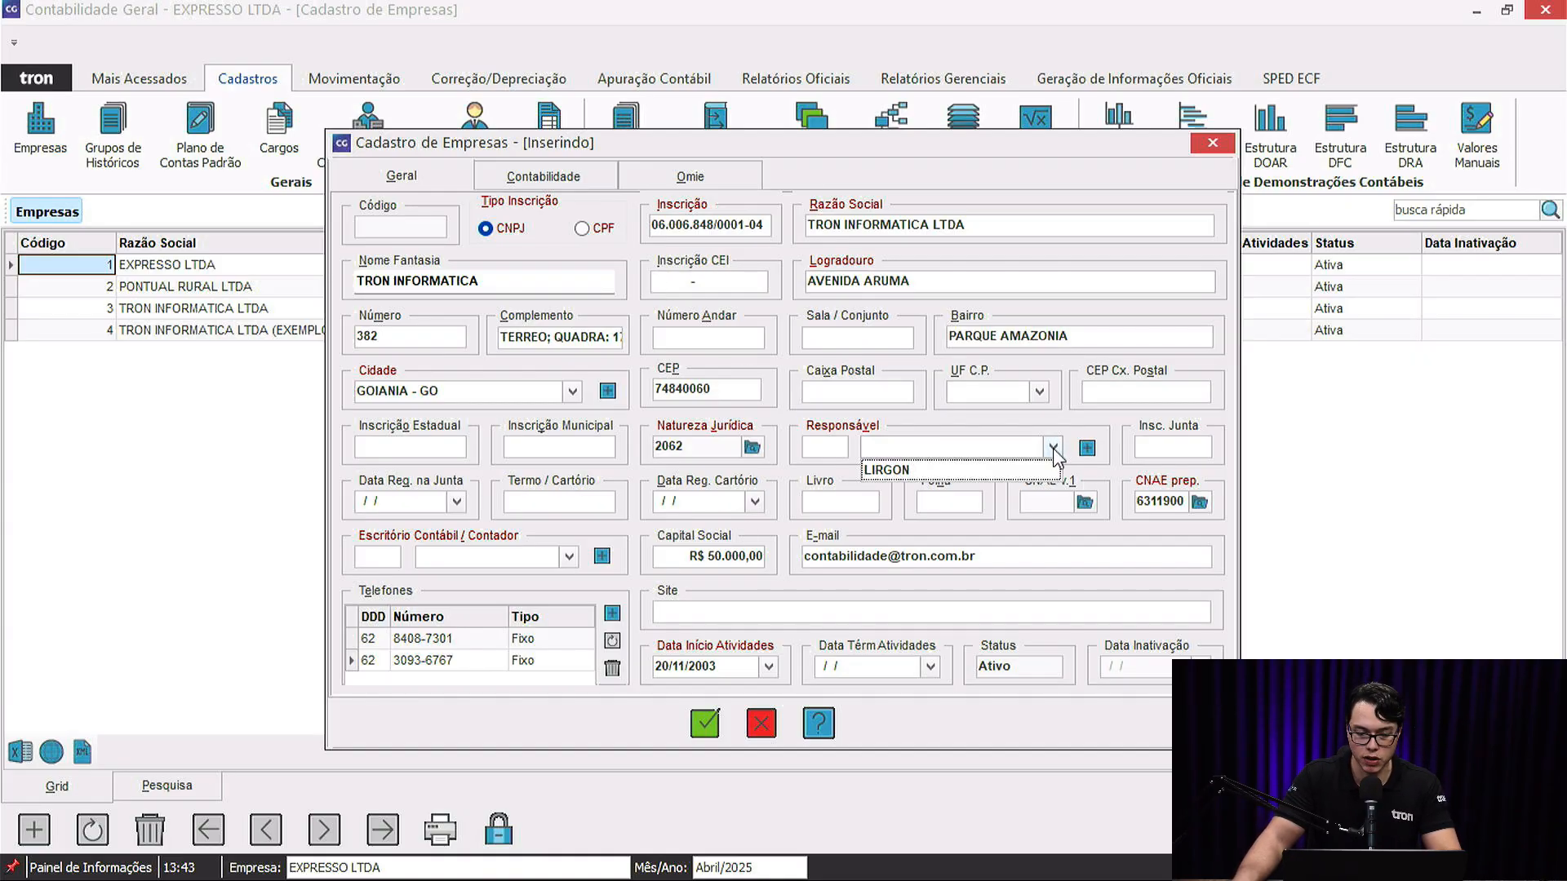
pyautogui.click(956, 475)
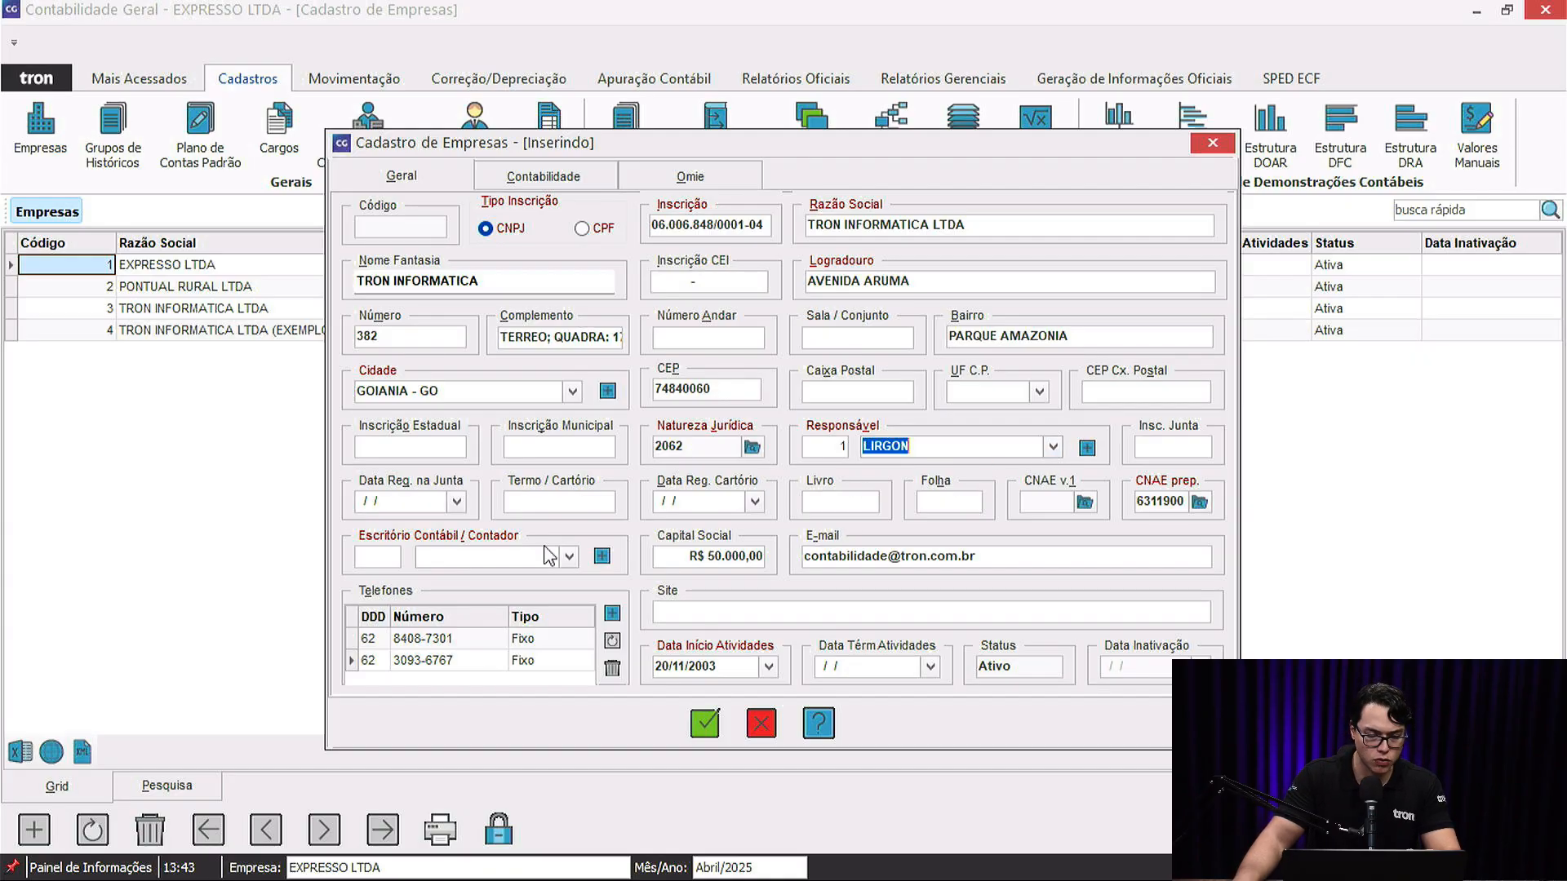
# Open the Escritório Contábil/Contador list and close it without choosing an office.
pyautogui.click(535, 556)
pyautogui.click(569, 558)
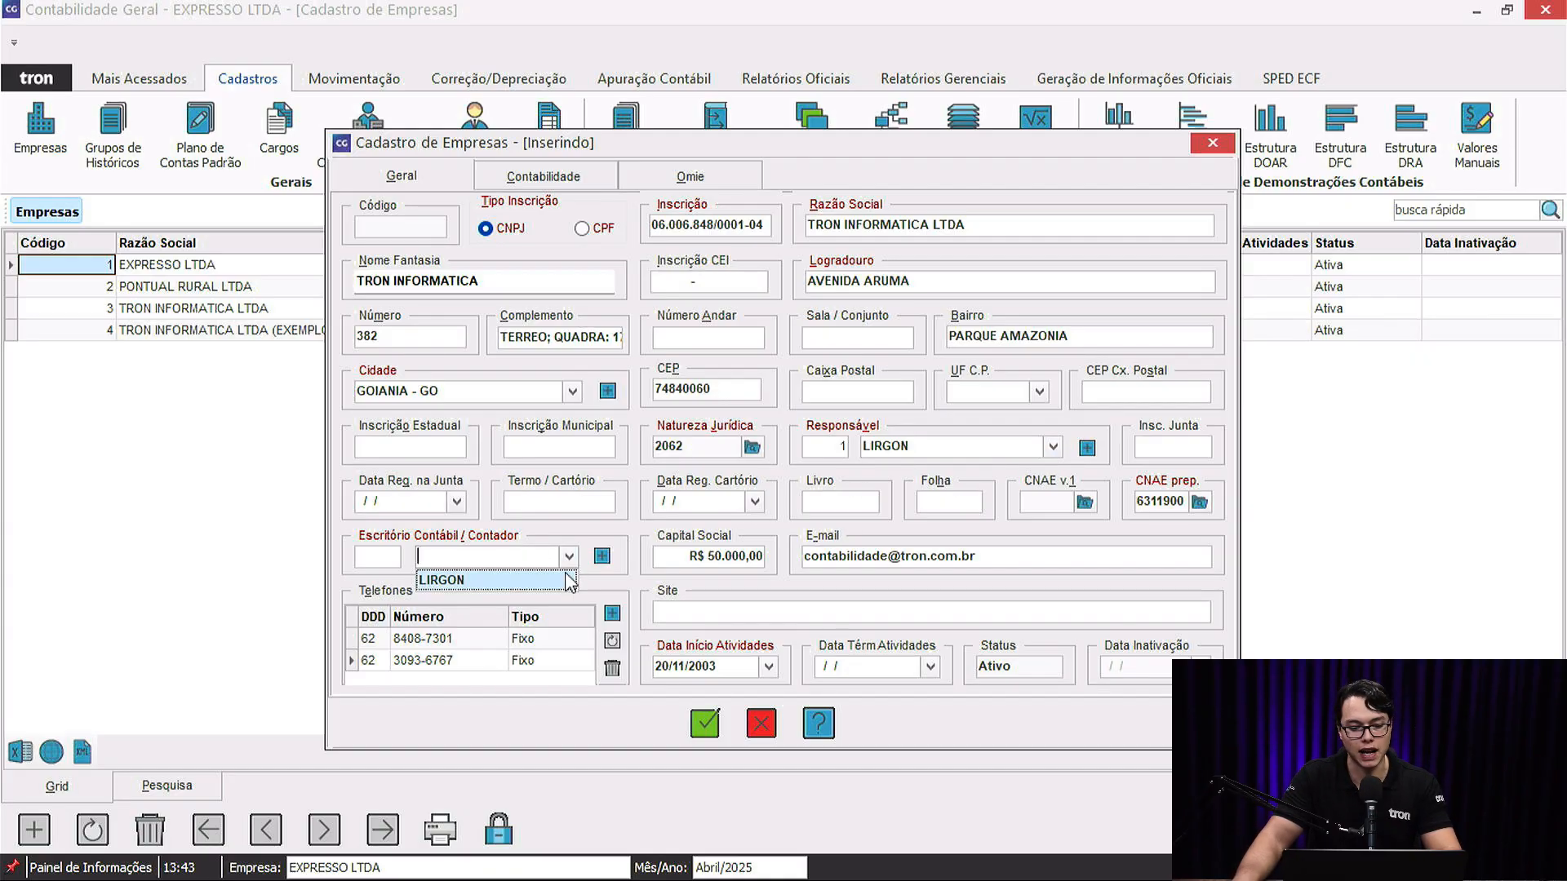
pyautogui.click(568, 557)
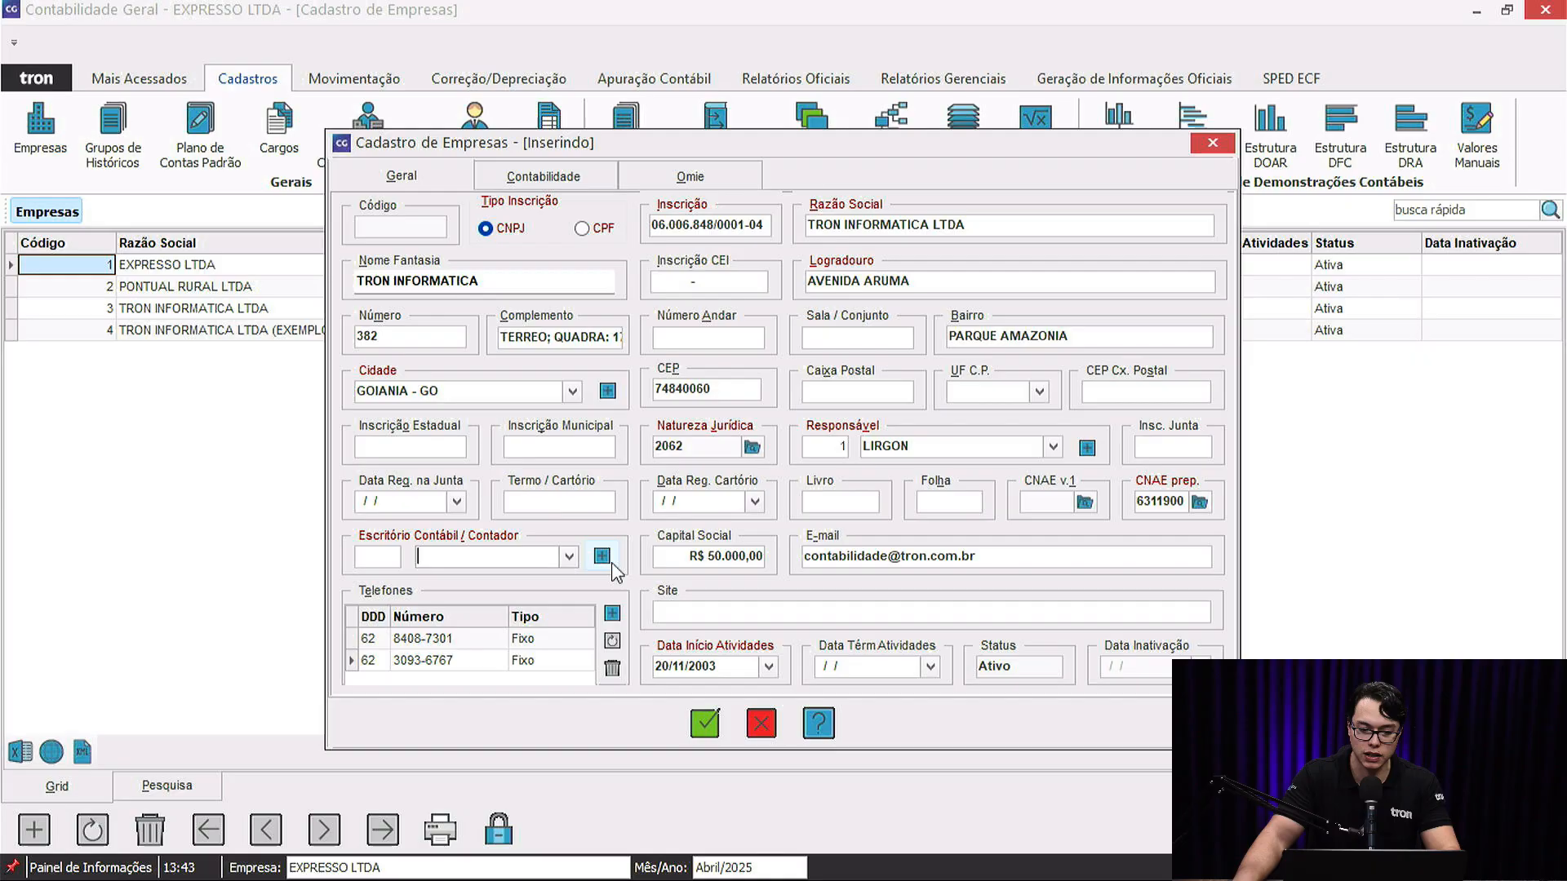
# Start a new accounting office registration and erase stray characters from its name.
pyautogui.click(602, 555)
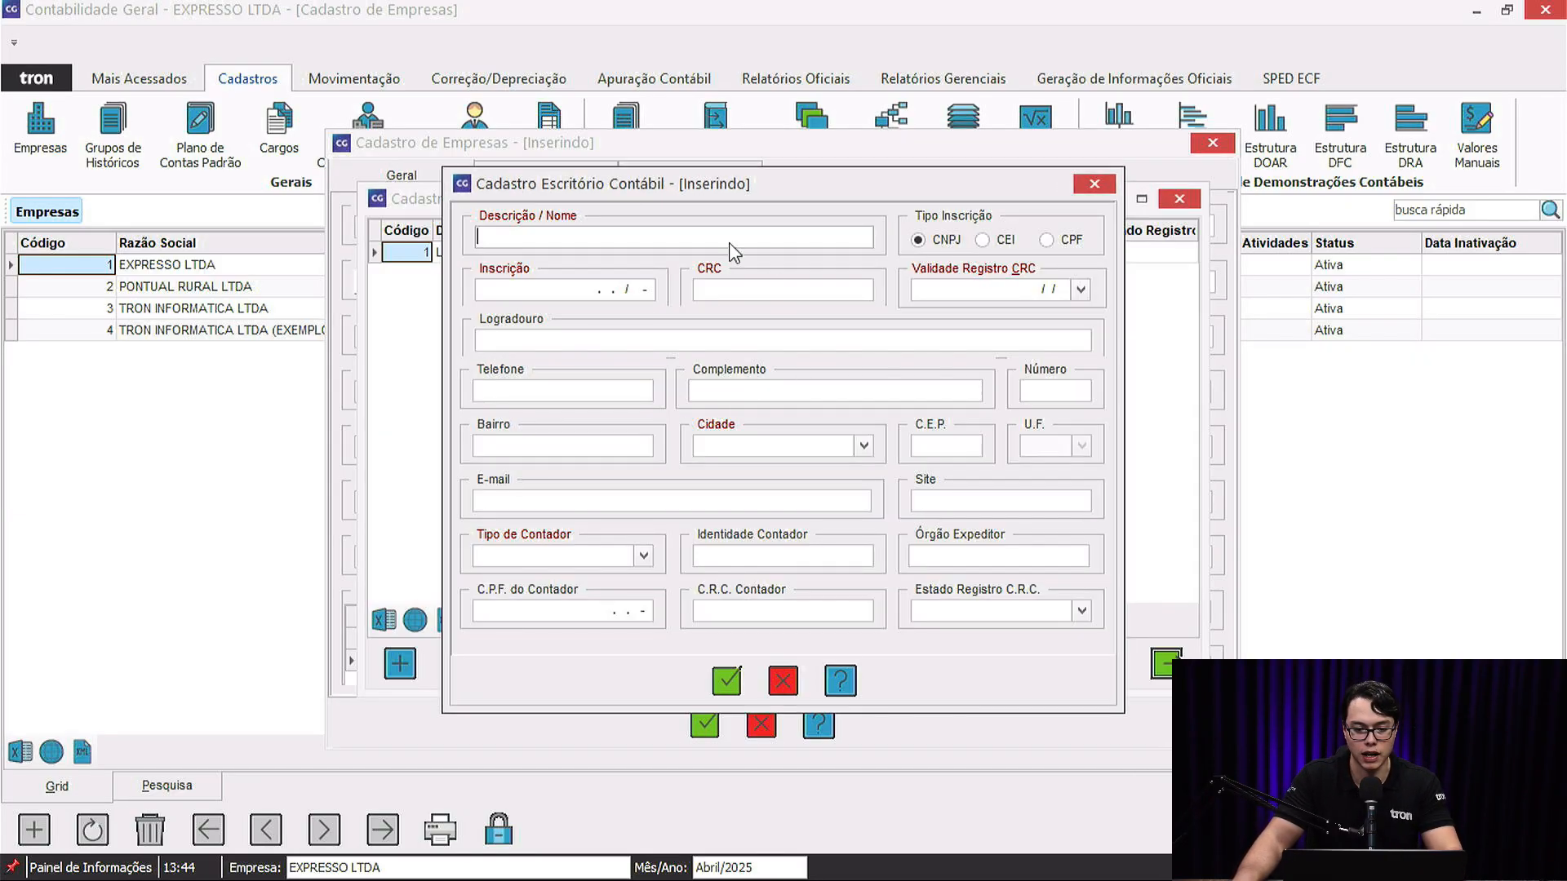
pyautogui.click(595, 286)
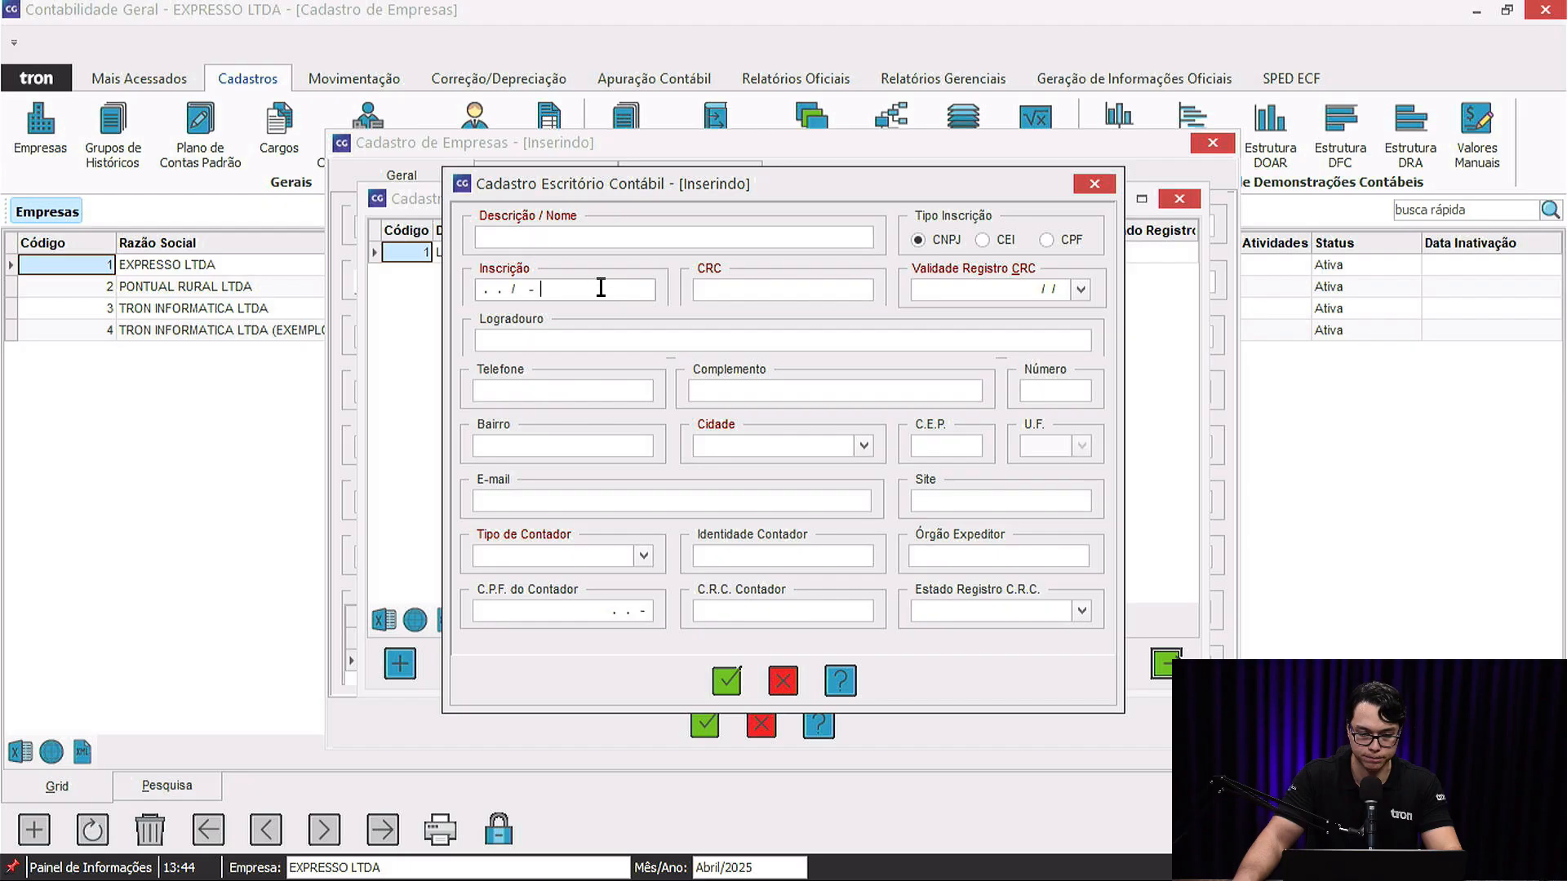
pyautogui.click(743, 287)
pyautogui.click(588, 241)
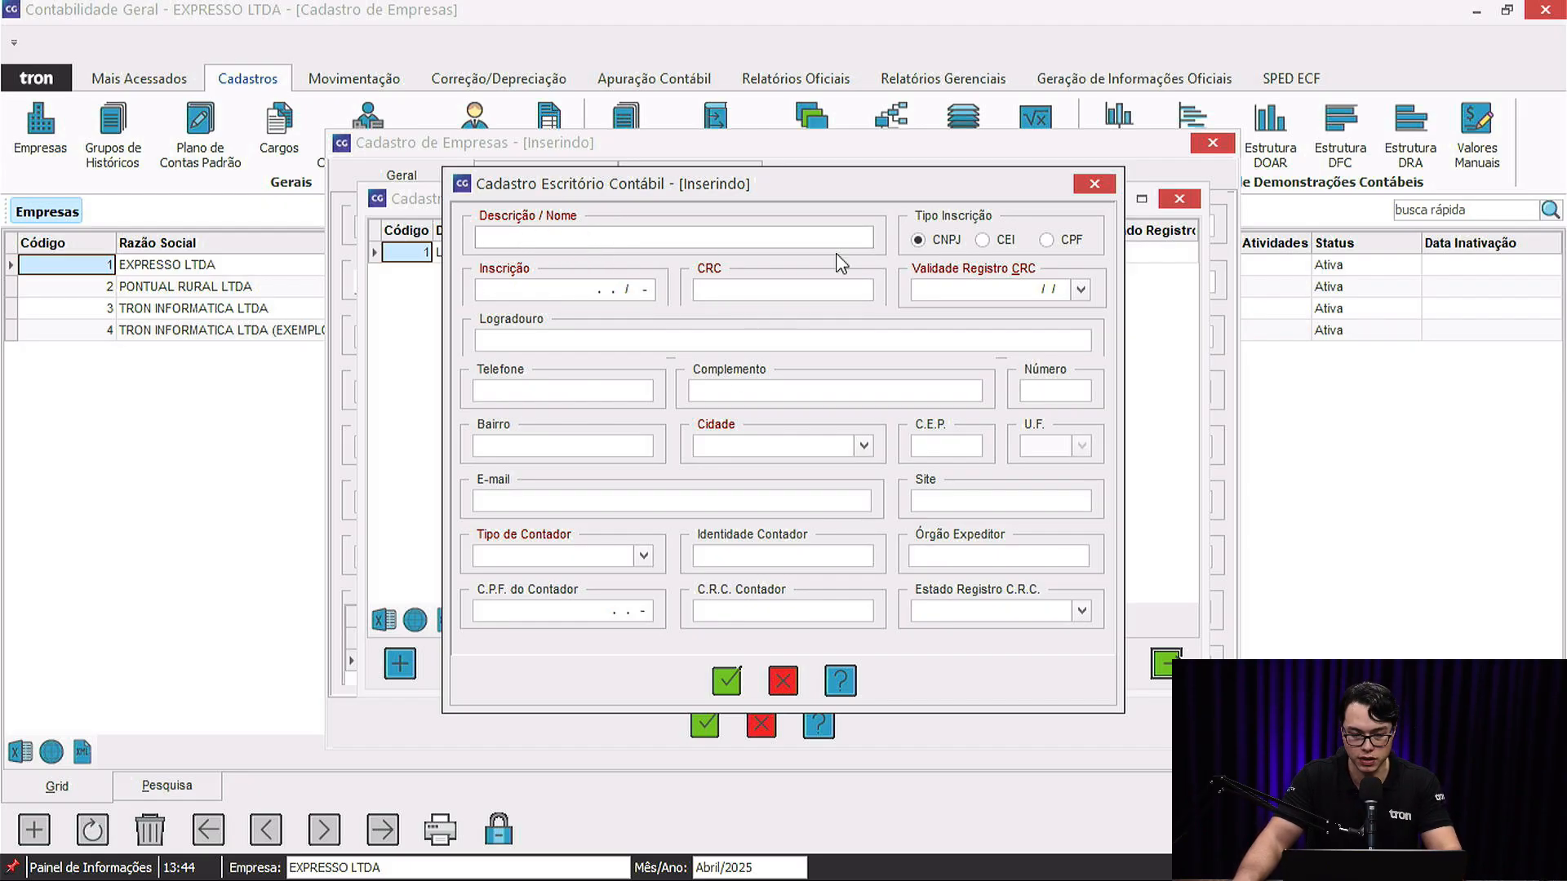
pyautogui.click(574, 290)
pyautogui.click(739, 296)
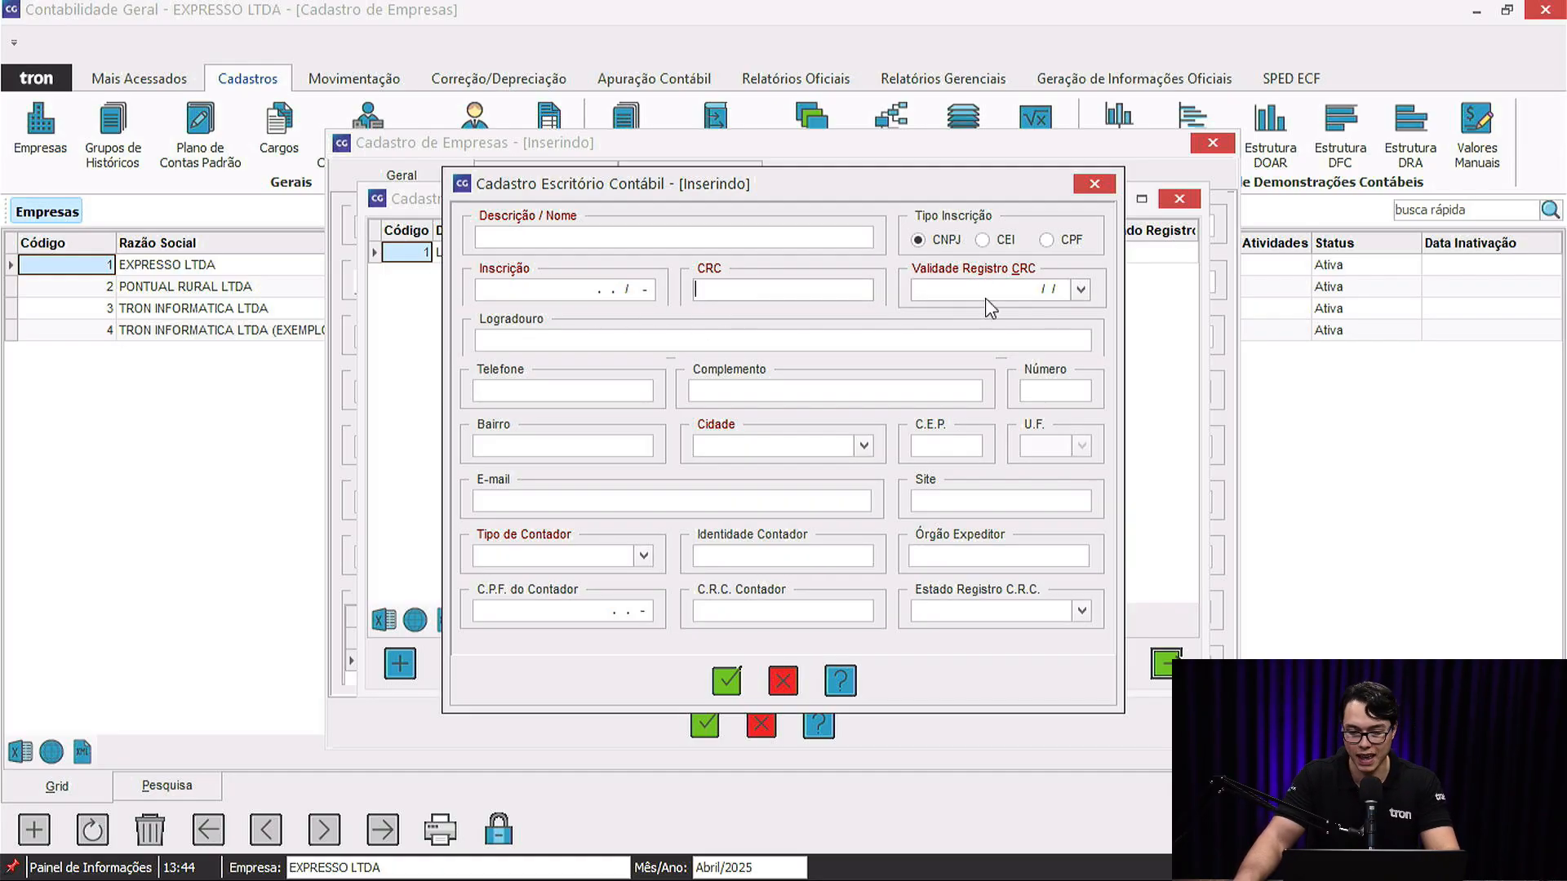
pyautogui.click(986, 297)
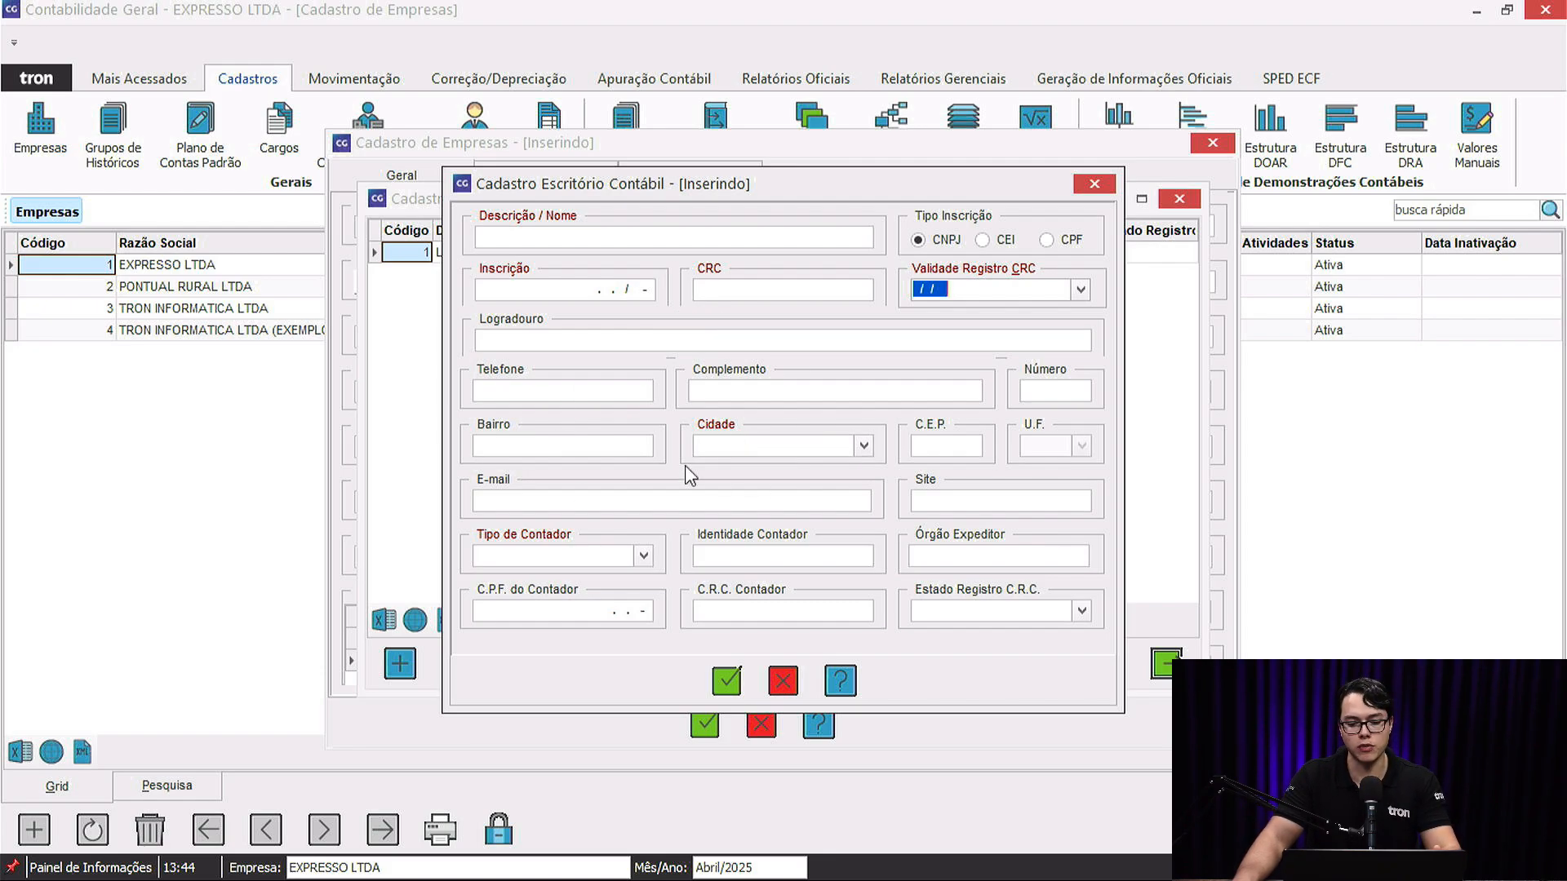
pyautogui.click(683, 245)
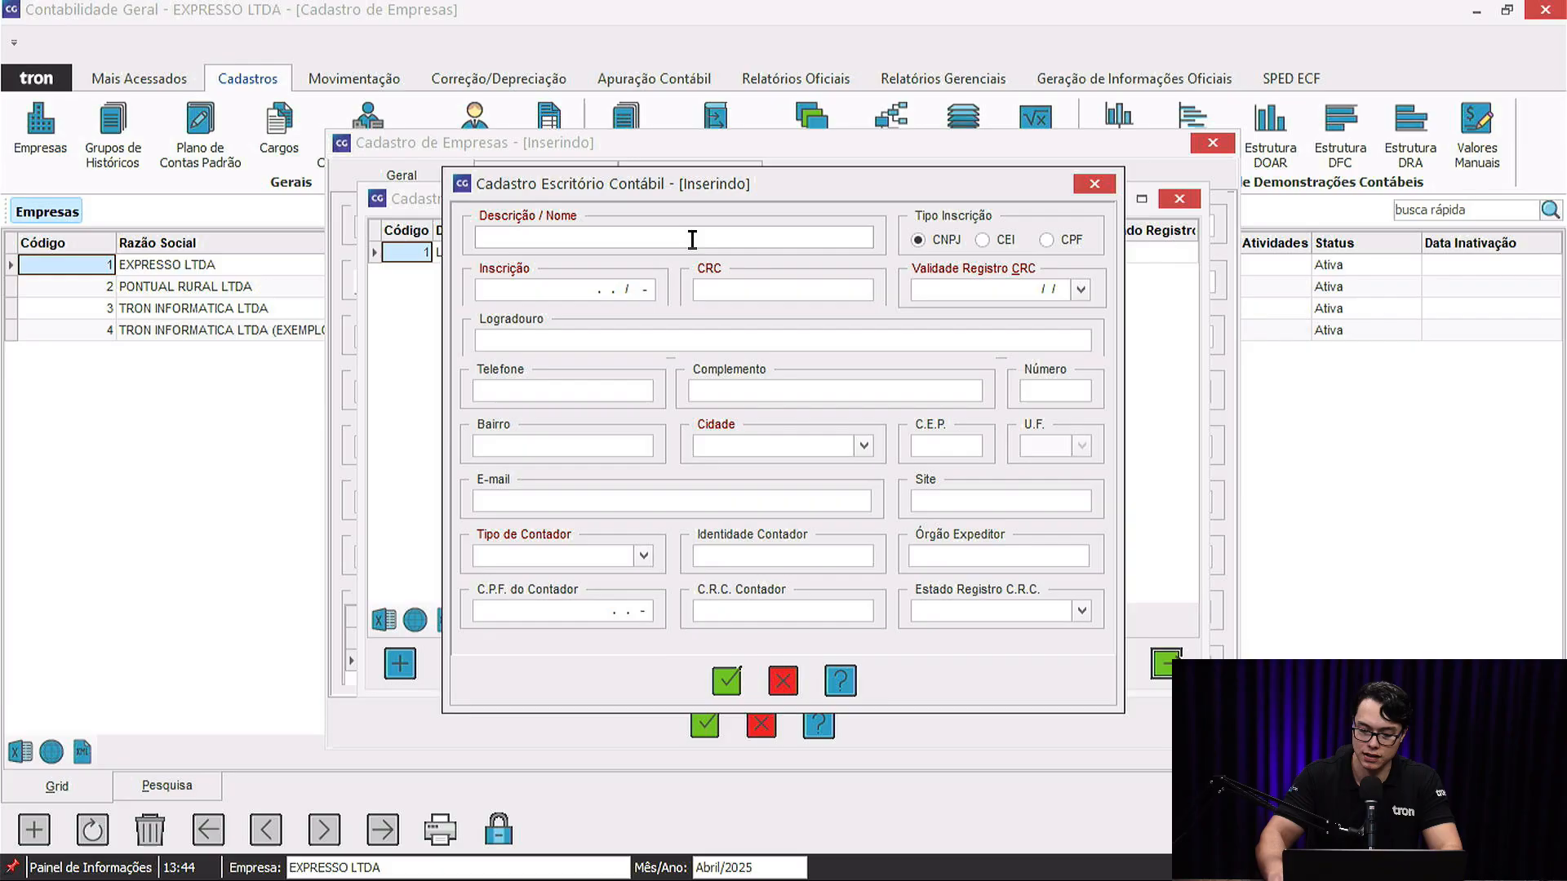
pyautogui.write('-* $#%')
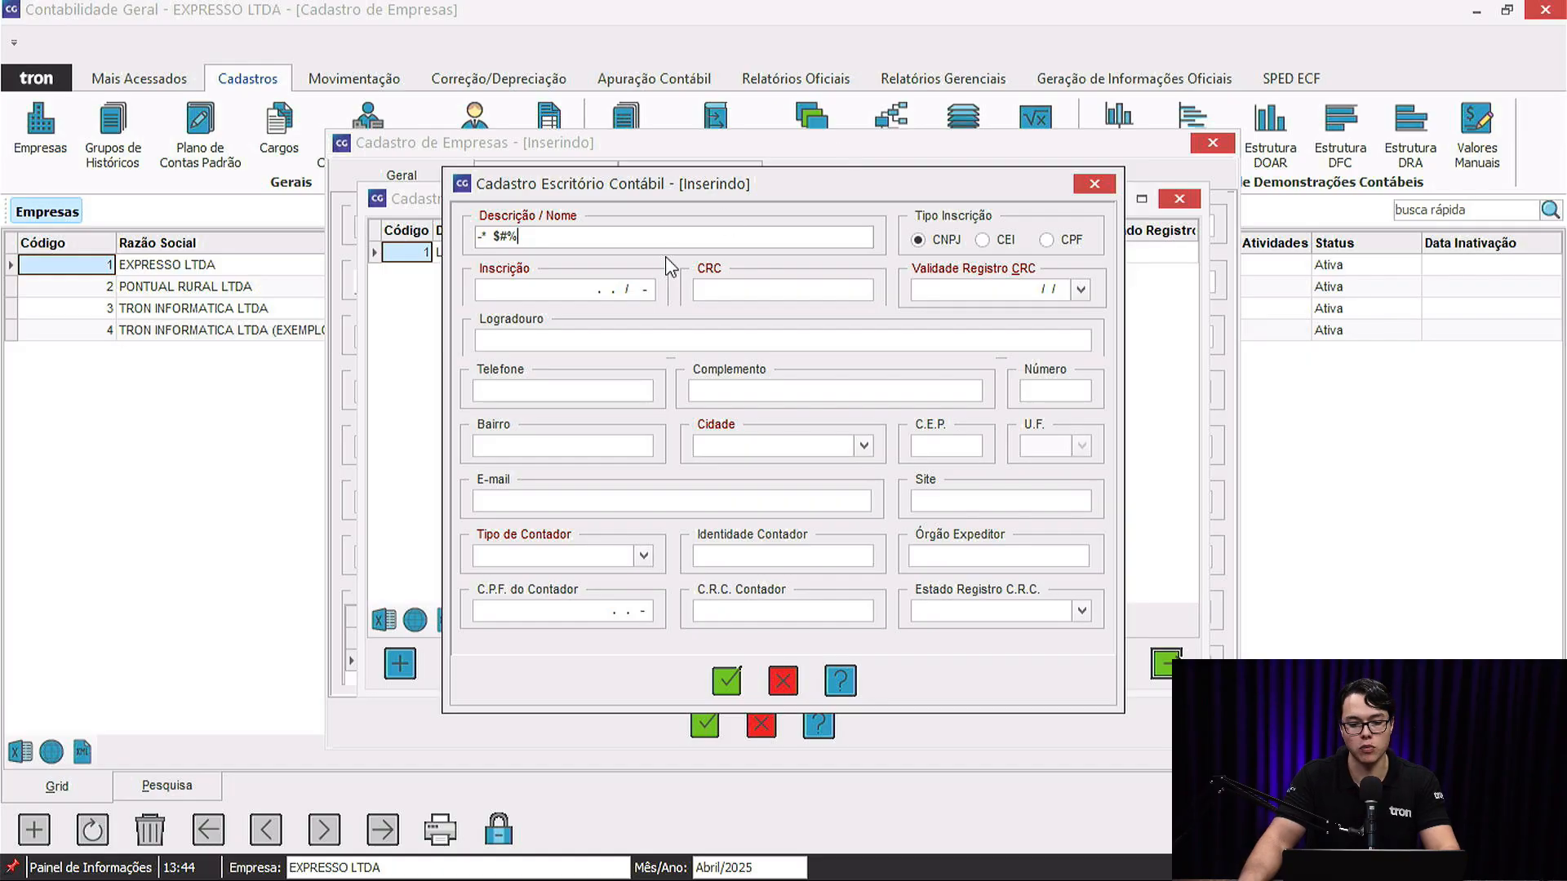
pyautogui.moveTo(539, 238); pyautogui.dragTo(441, 235)
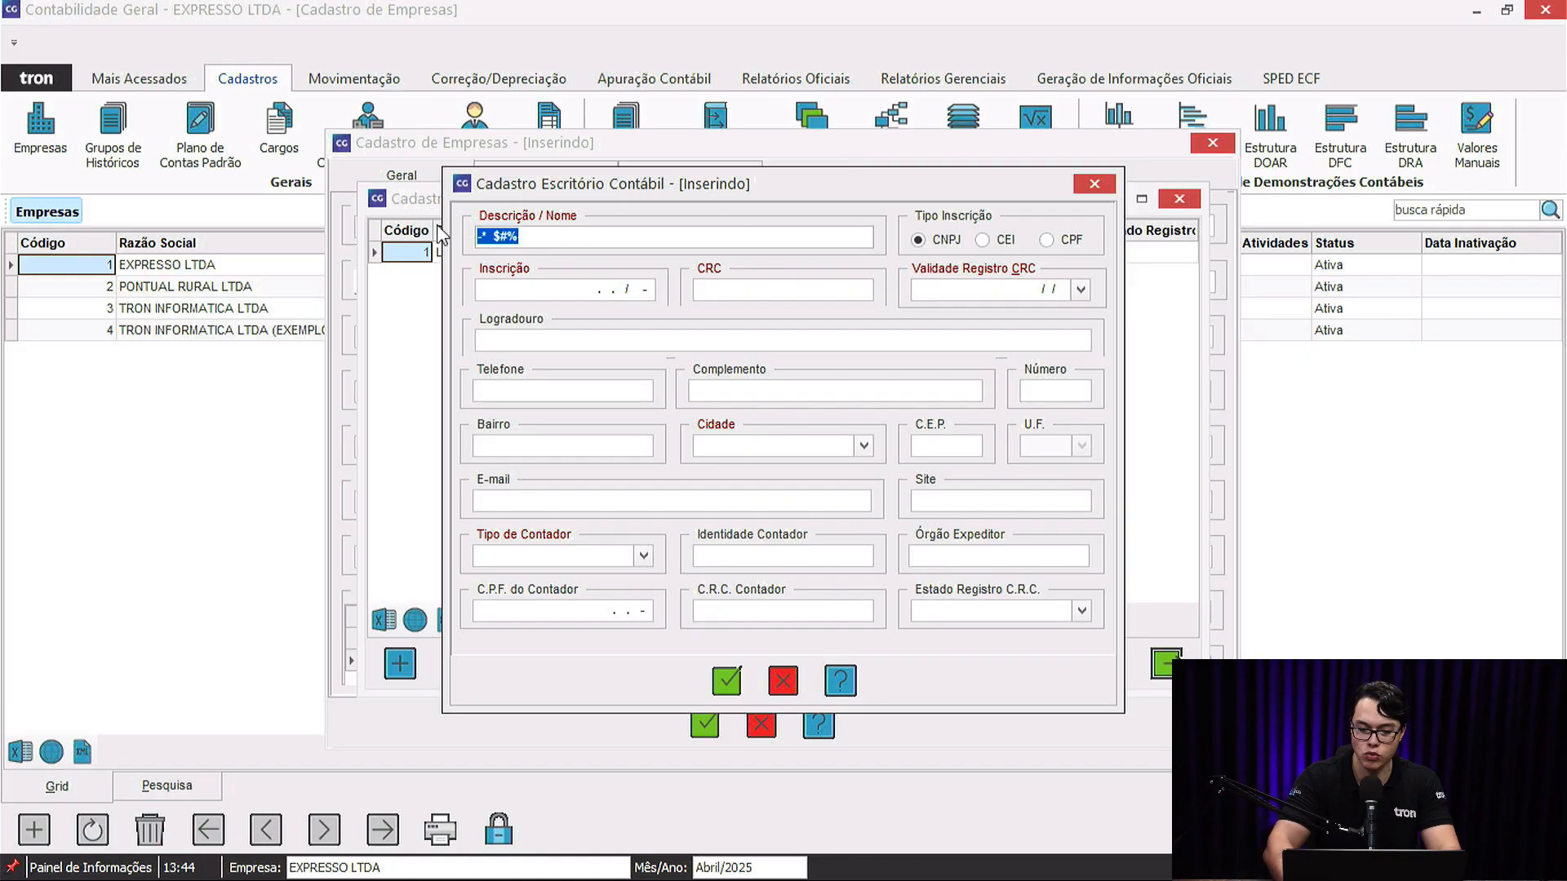
pyautogui.press('BackSpace')
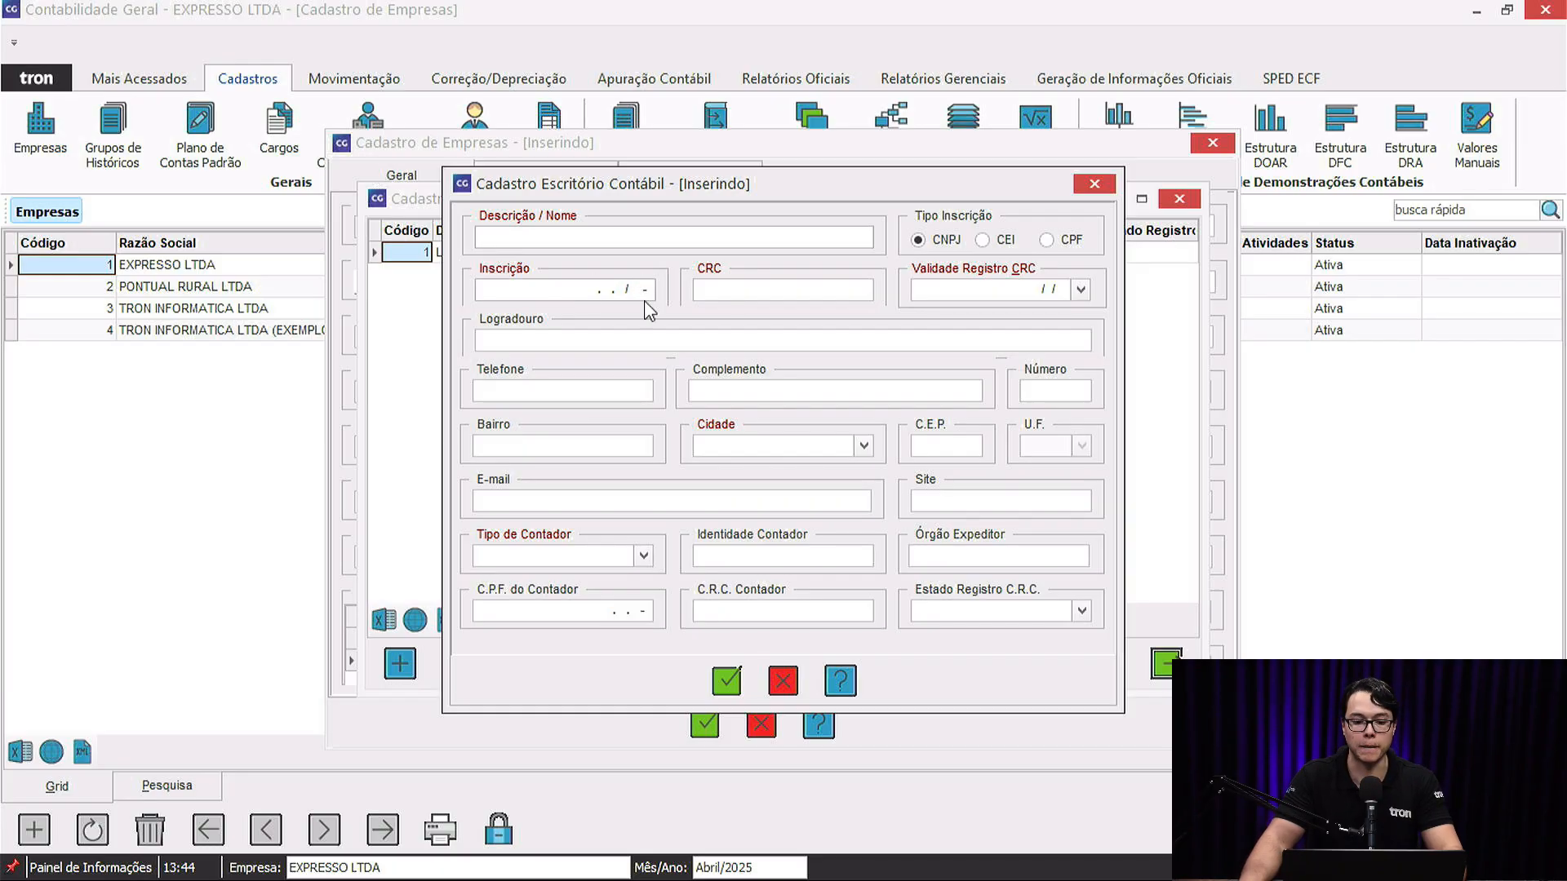
# Discard the unfinished office and pick the registered contact (code 1) as Escritório Contábil / Contador.
pyautogui.click(783, 681)
pyautogui.click(722, 517)
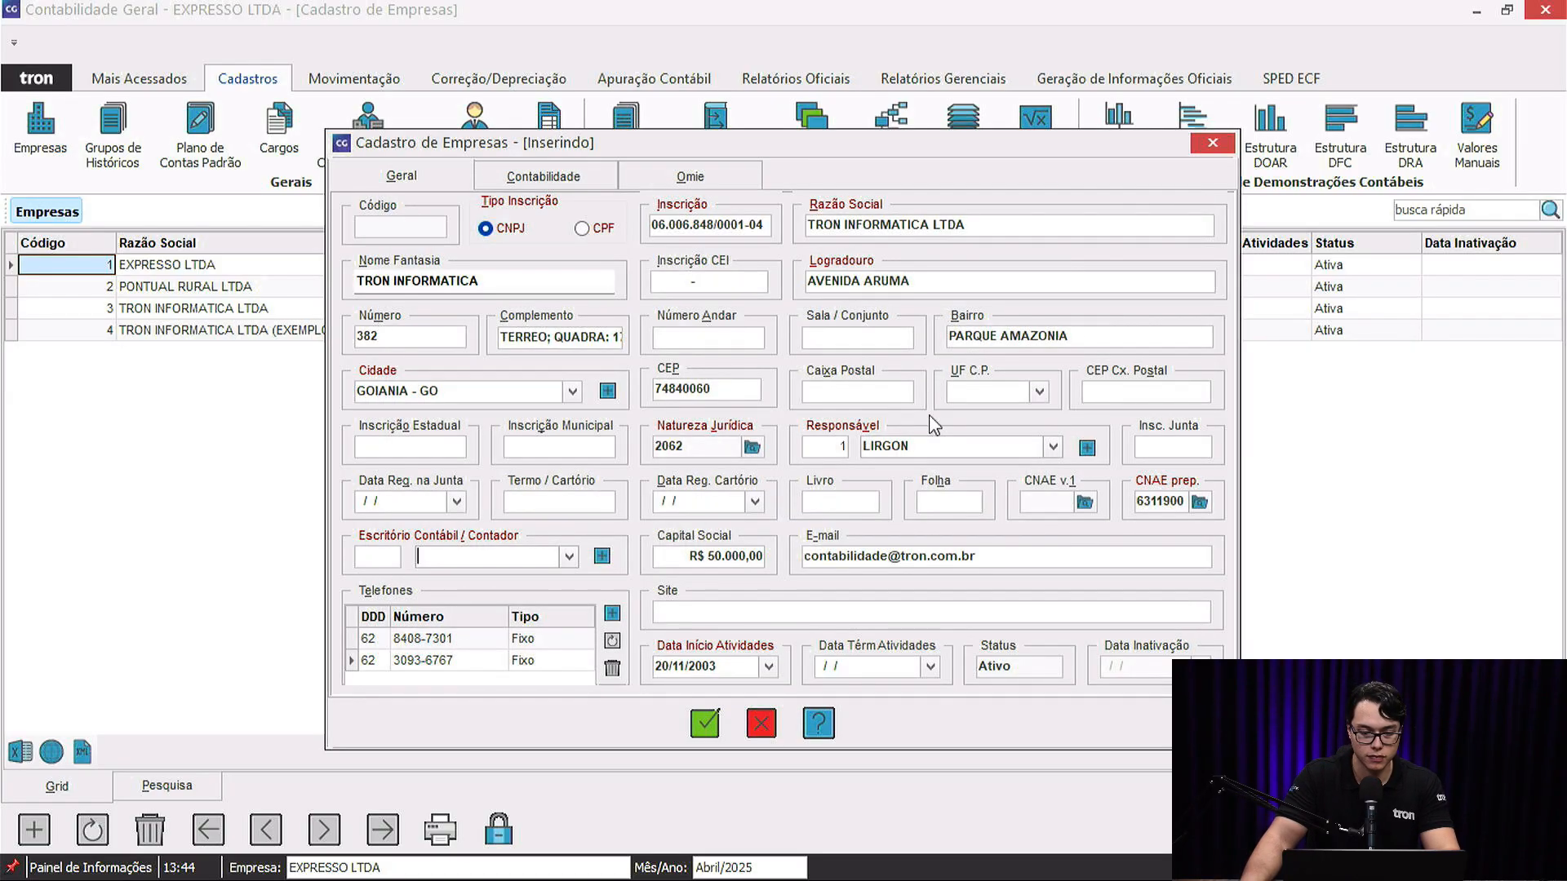
pyautogui.click(569, 557)
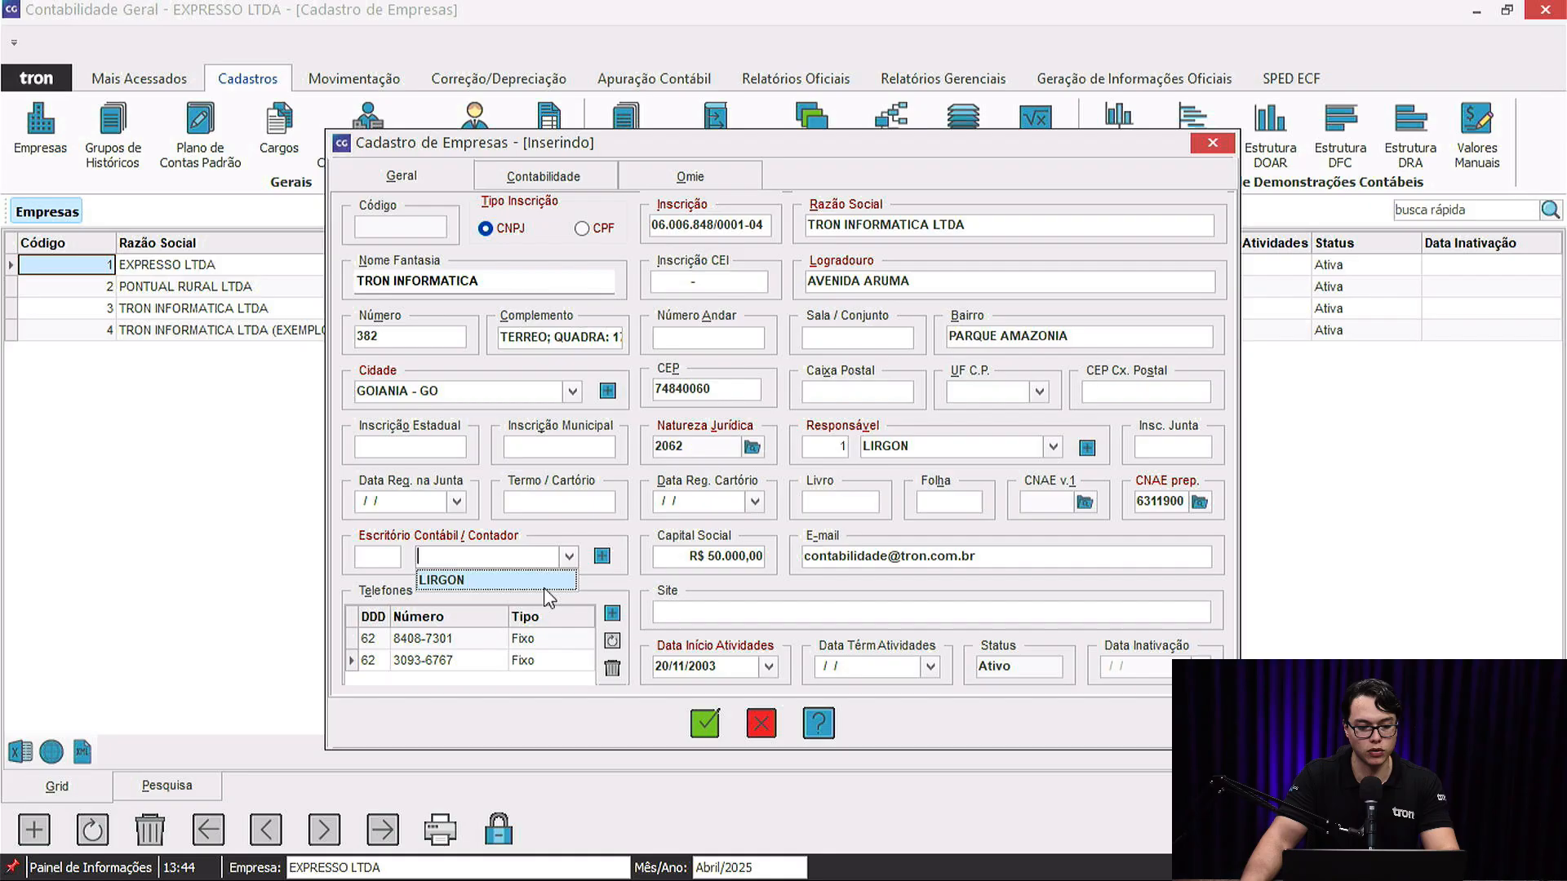
pyautogui.click(453, 580)
# Set Tipo de Escrituração to Contabilidade com Livro Caixa on the Contabilidade tab.
pyautogui.click(453, 446)
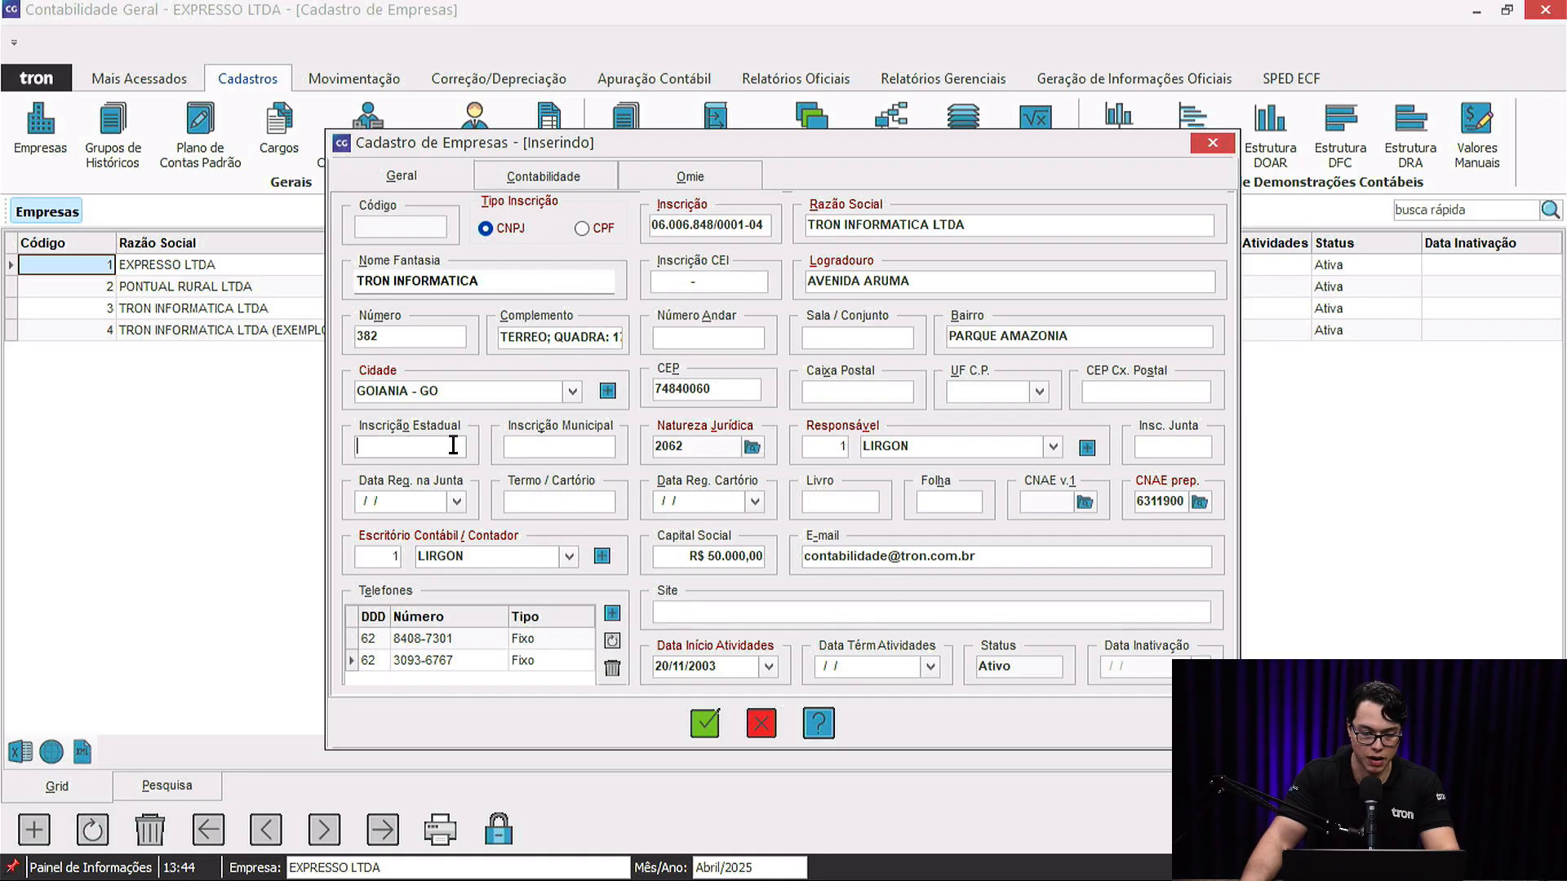
pyautogui.click(532, 176)
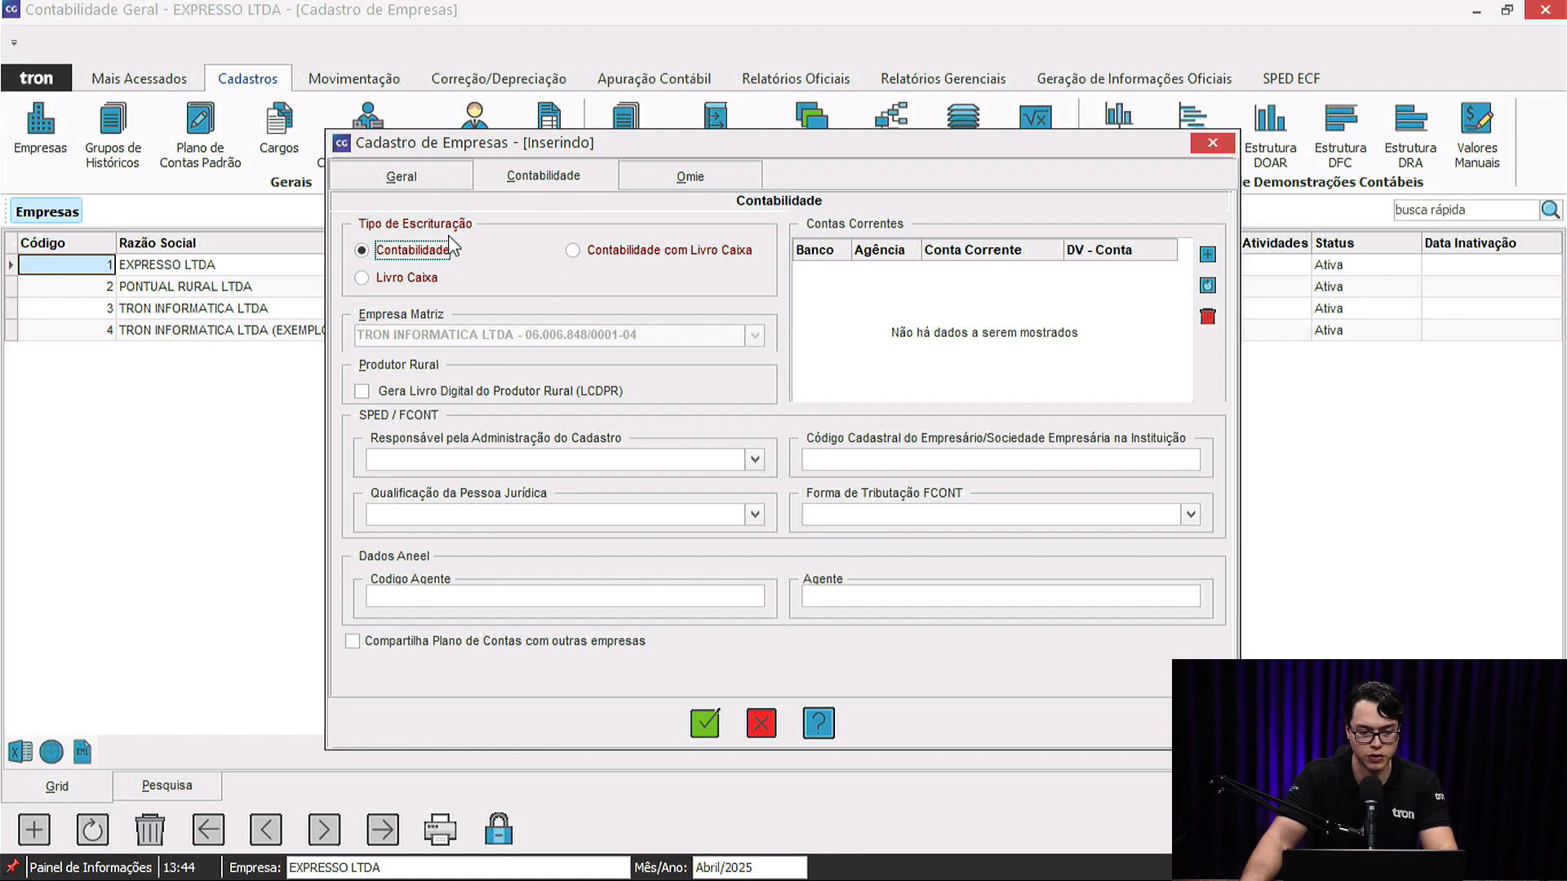
pyautogui.click(415, 280)
pyautogui.click(644, 253)
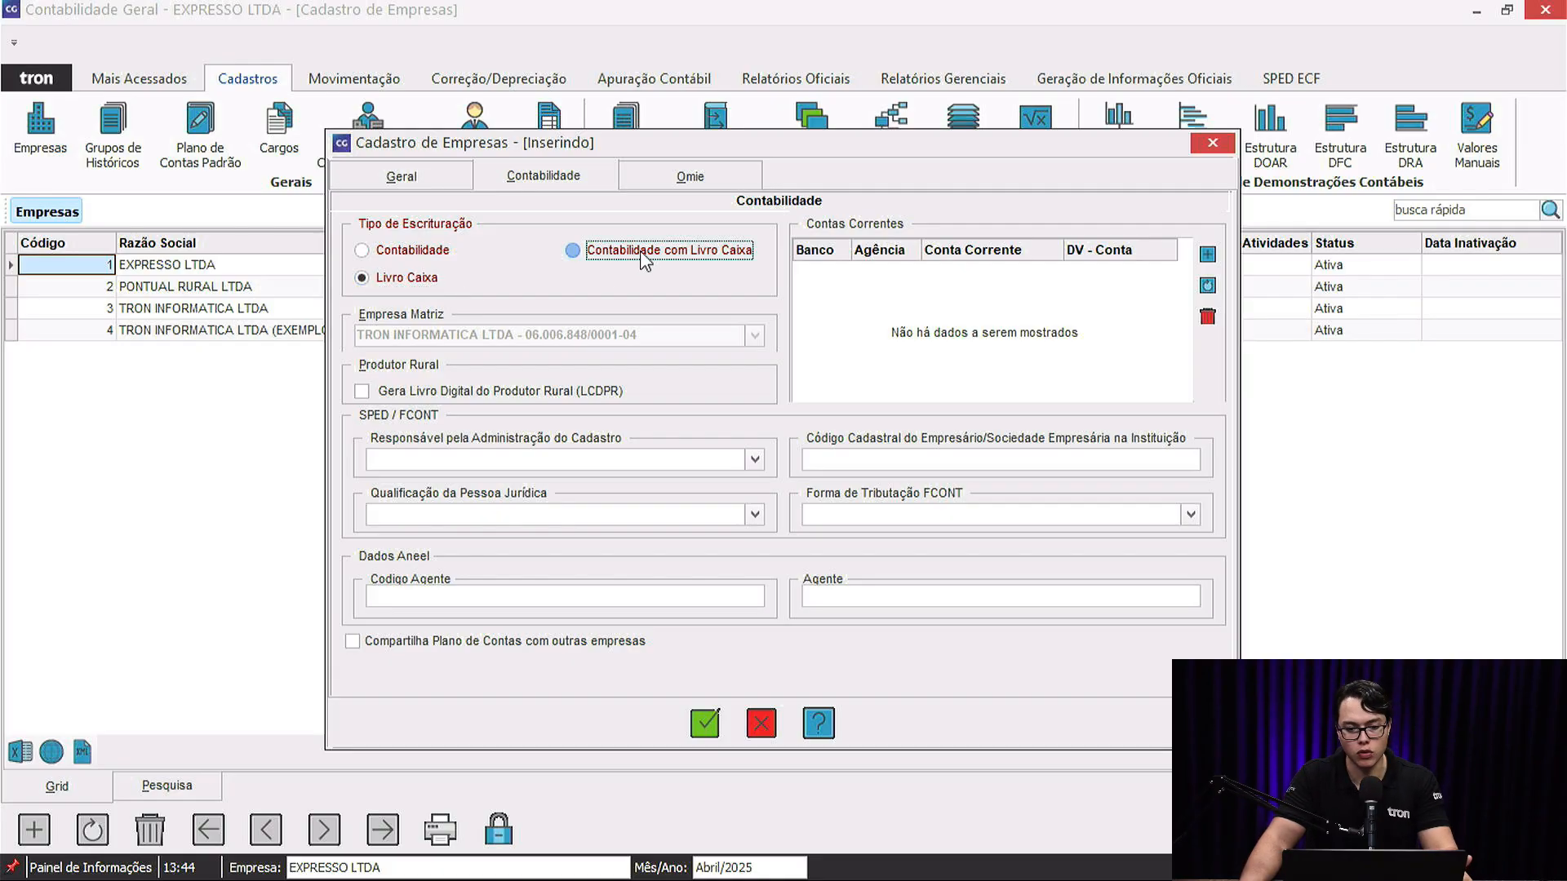
pyautogui.click(452, 178)
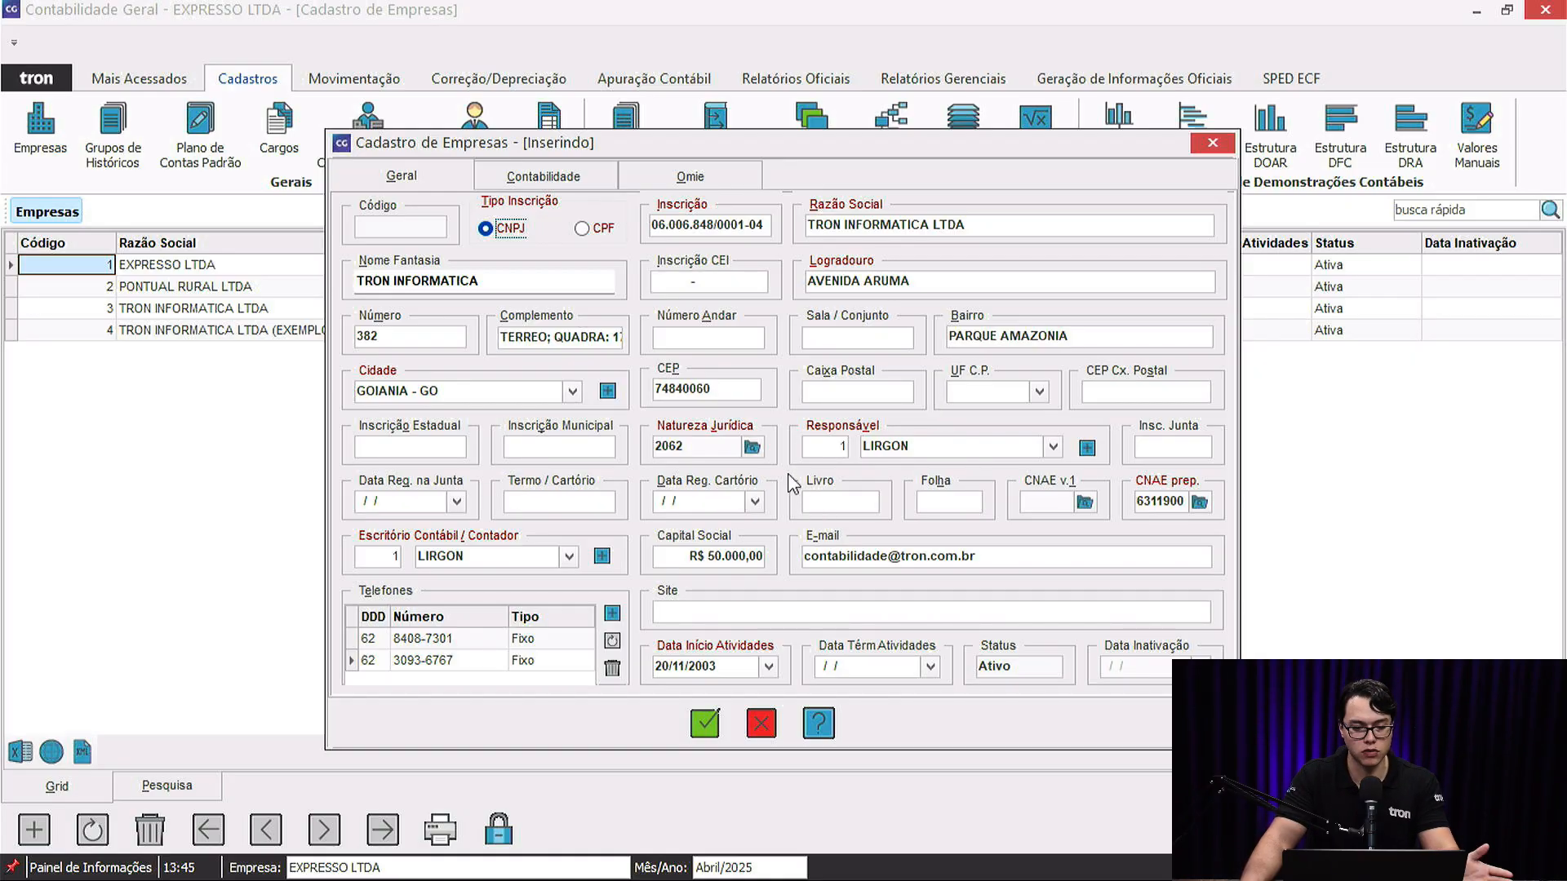
pyautogui.click(551, 174)
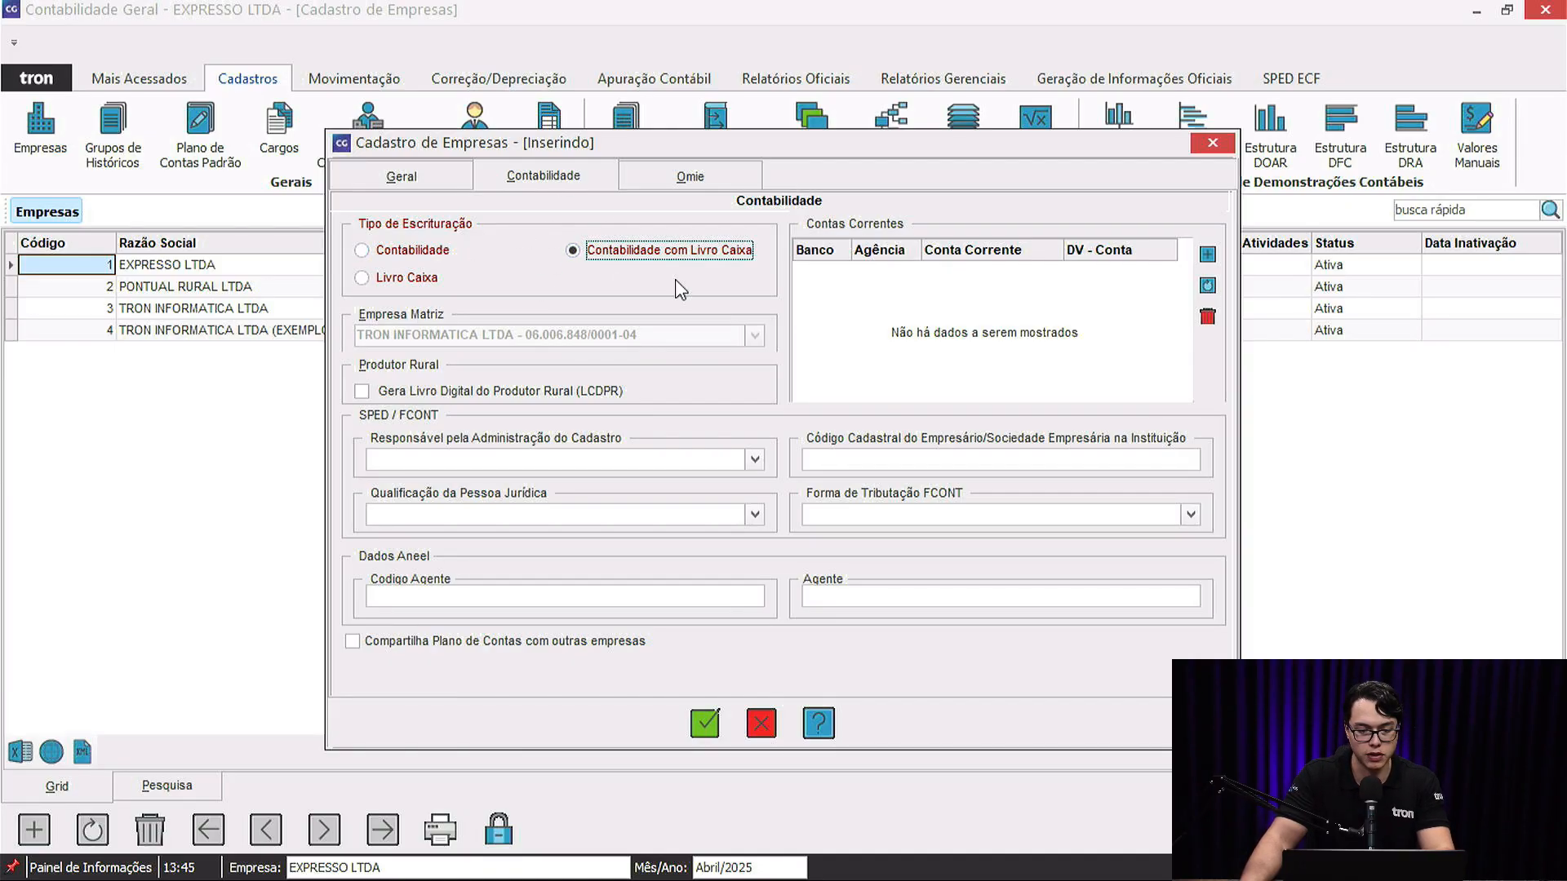
# Add a Banco do Brasil current account 11-1 at branch BB1.
pyautogui.click(1207, 254)
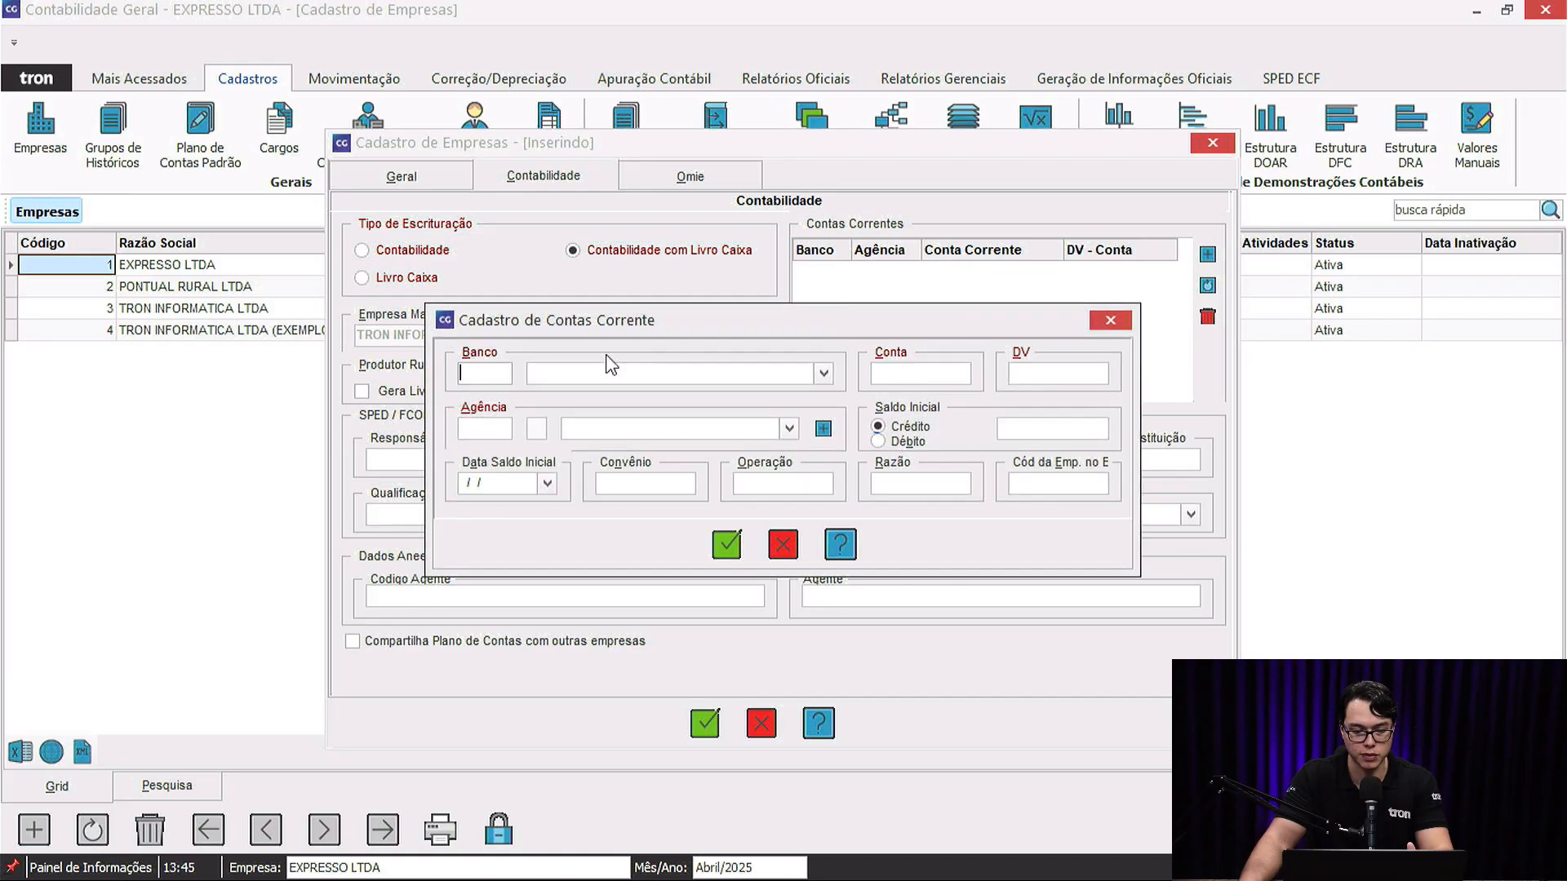
pyautogui.click(825, 374)
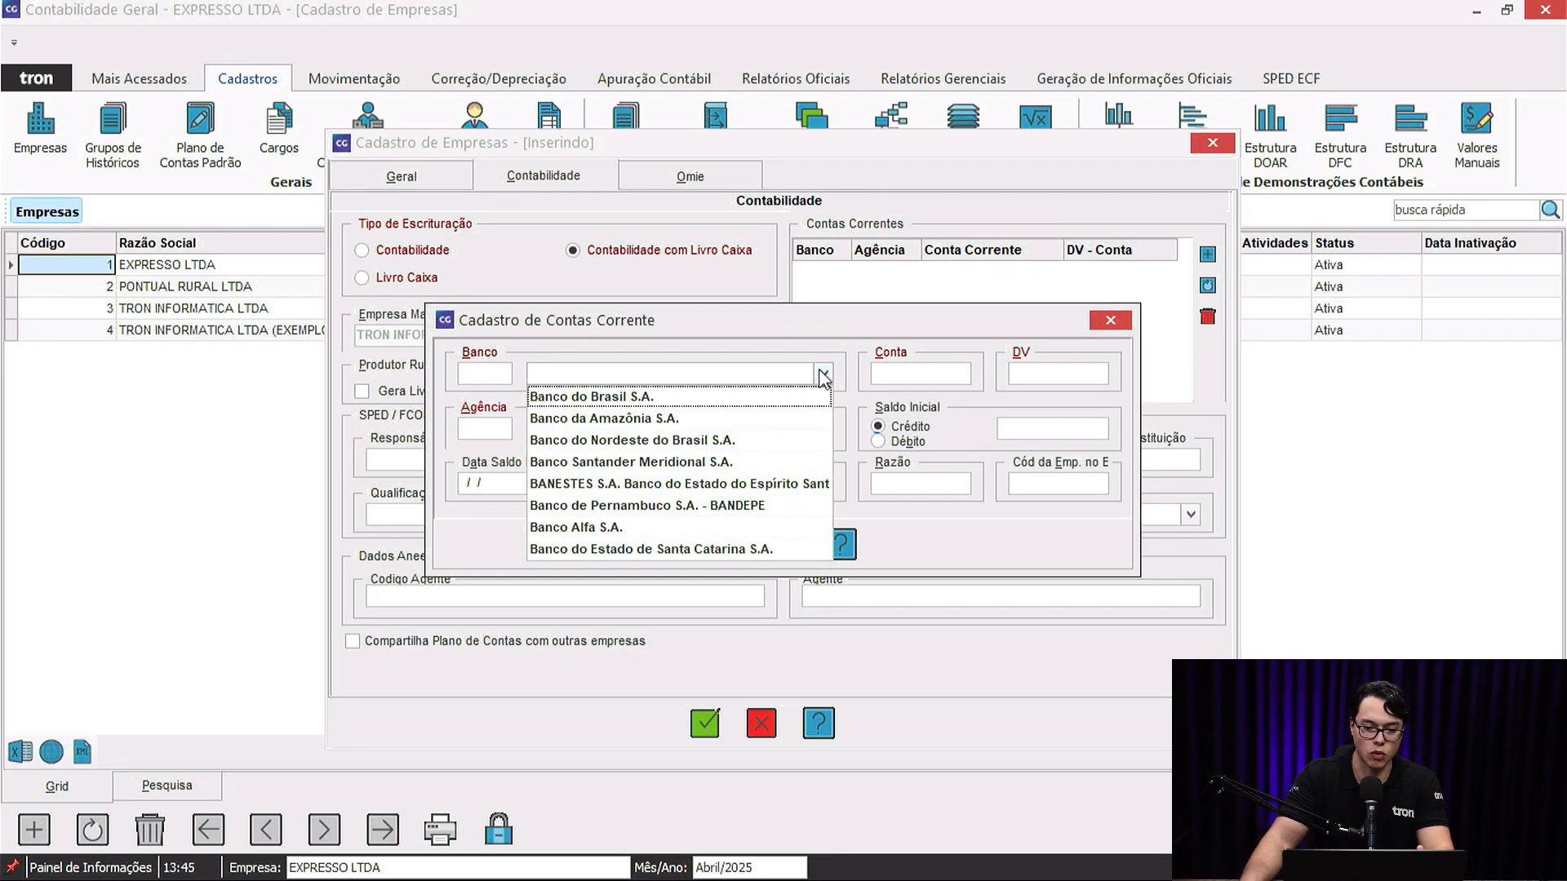
pyautogui.click(591, 397)
pyautogui.click(886, 373)
pyautogui.write('11')
pyautogui.press('Tab')
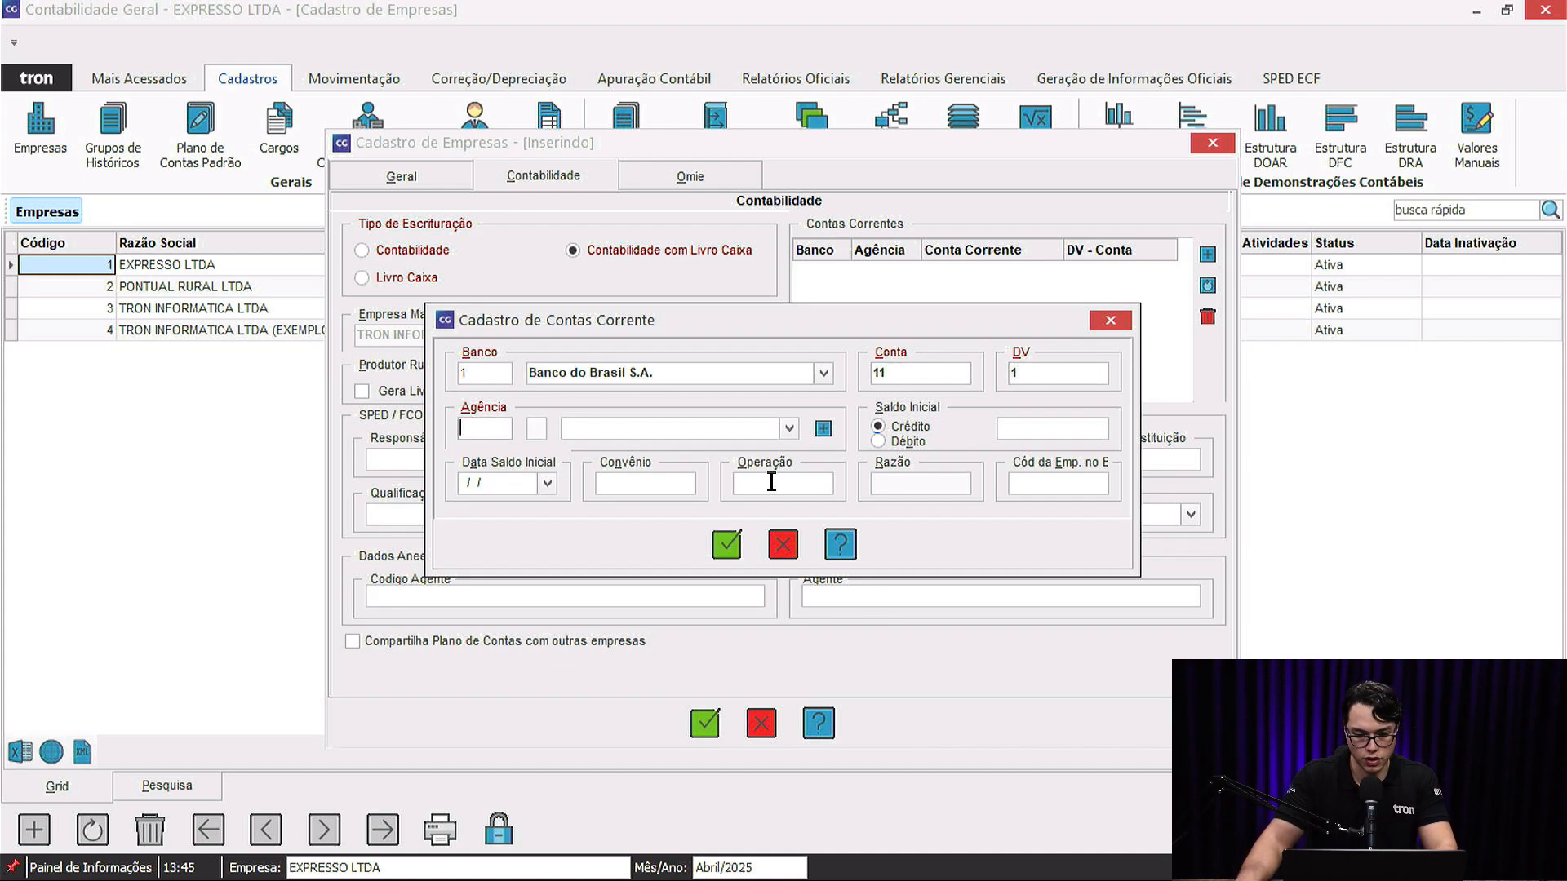
pyautogui.click(788, 429)
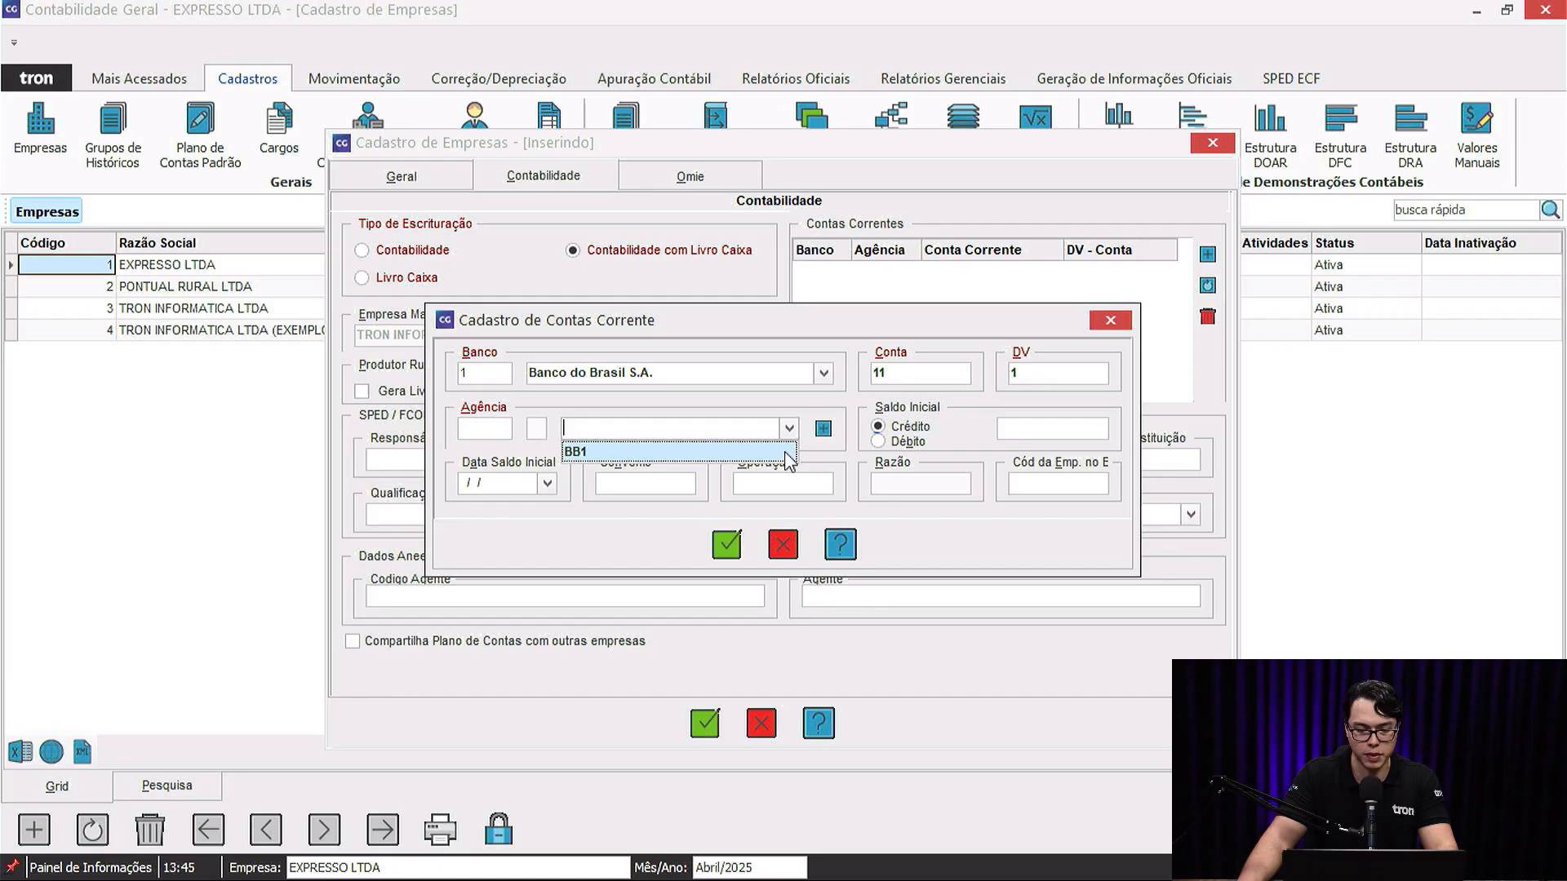
pyautogui.click(785, 452)
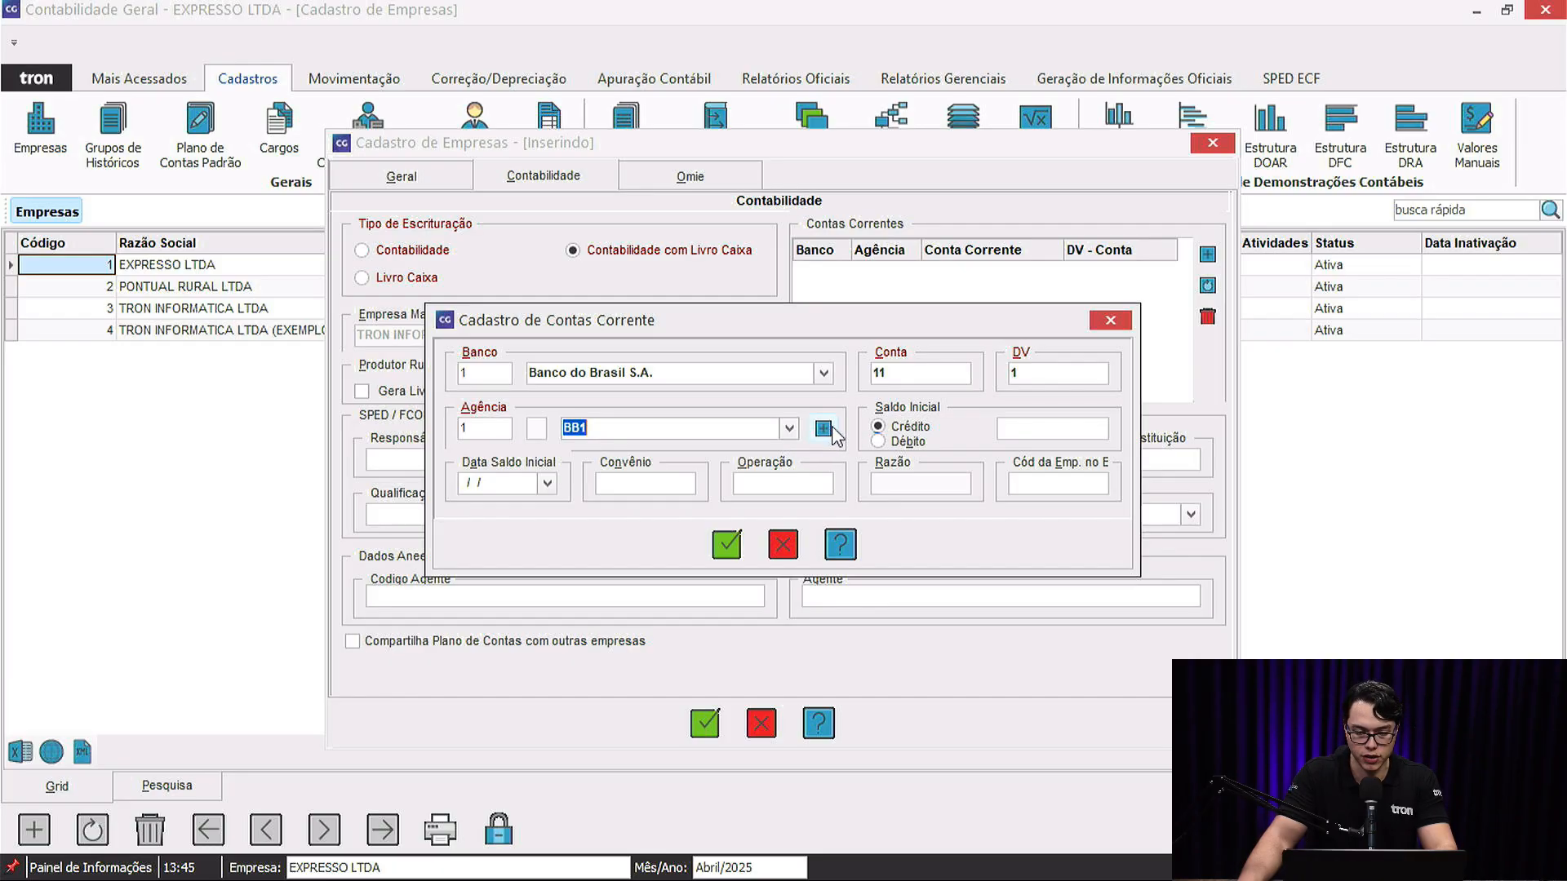
pyautogui.click(1035, 430)
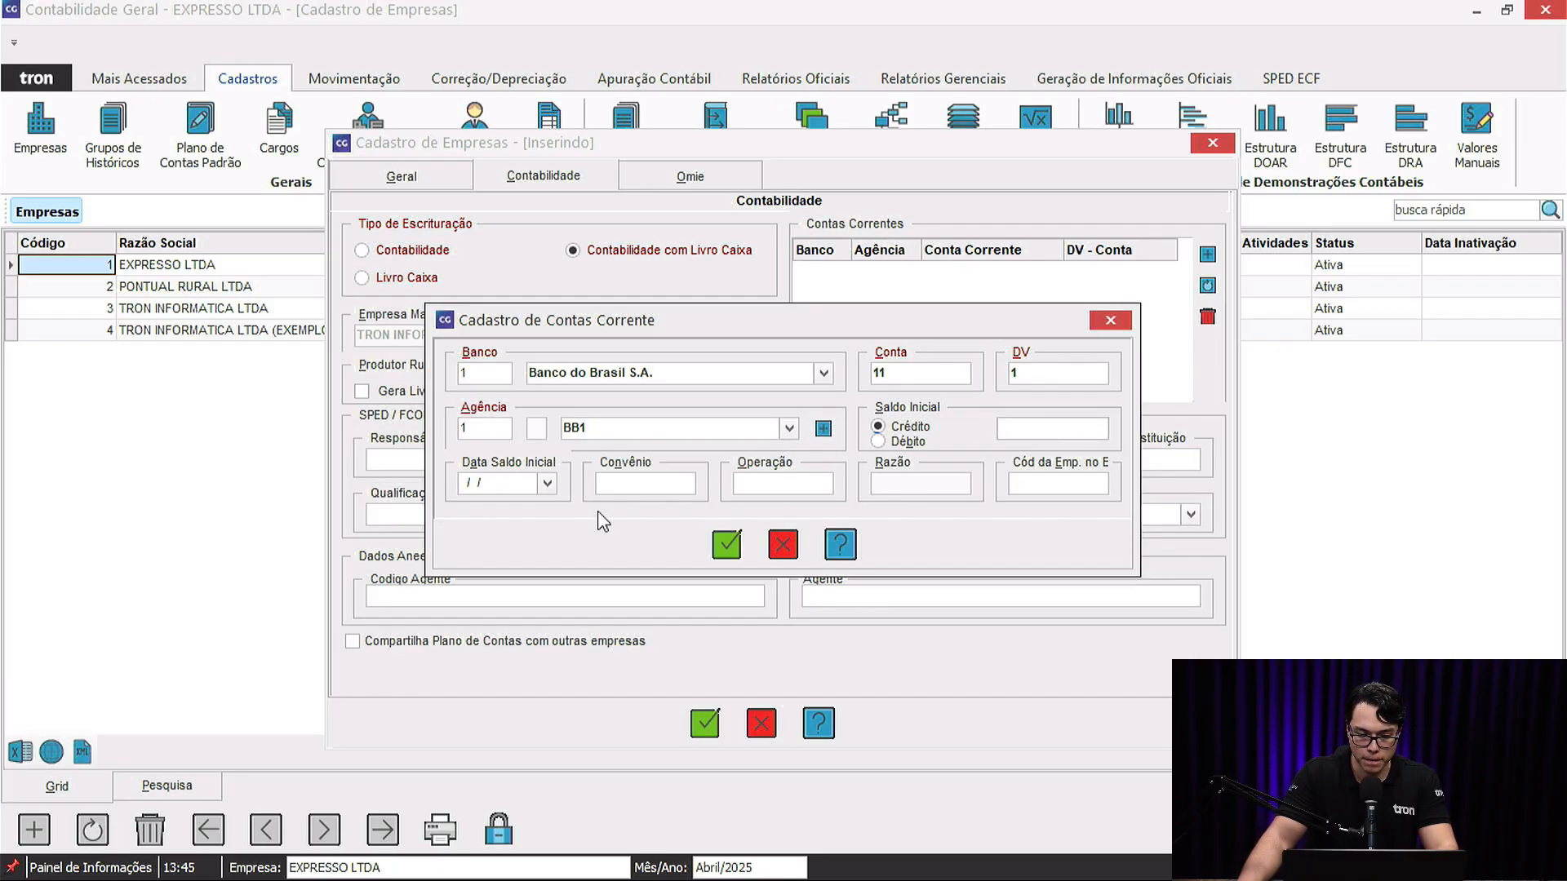
pyautogui.click(727, 540)
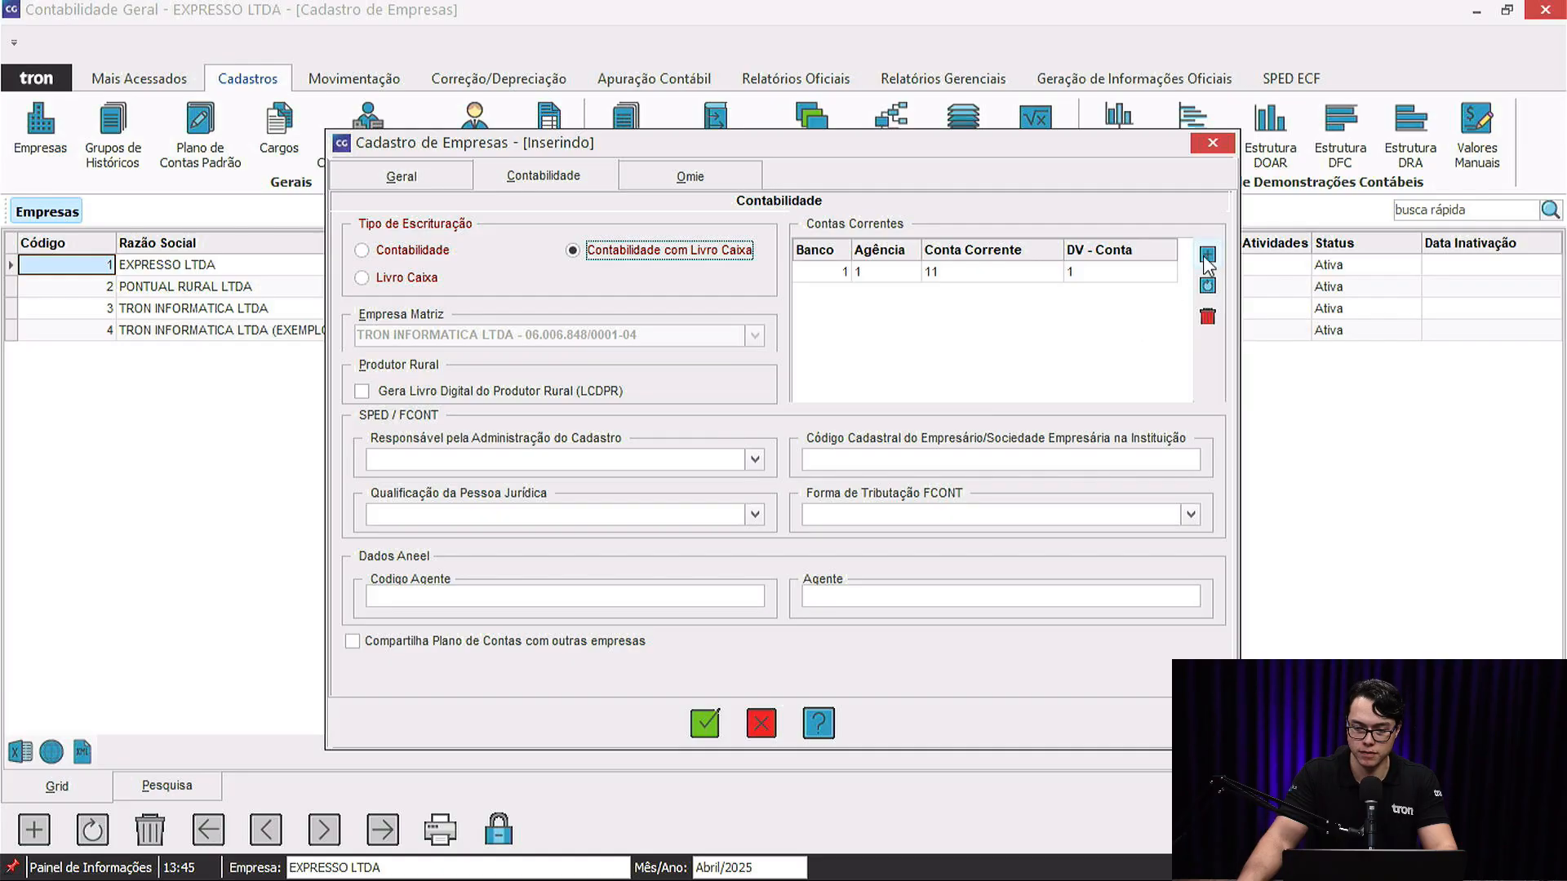
# Start a Santander account 22-2 and begin registering a new branch for it.
pyautogui.click(824, 373)
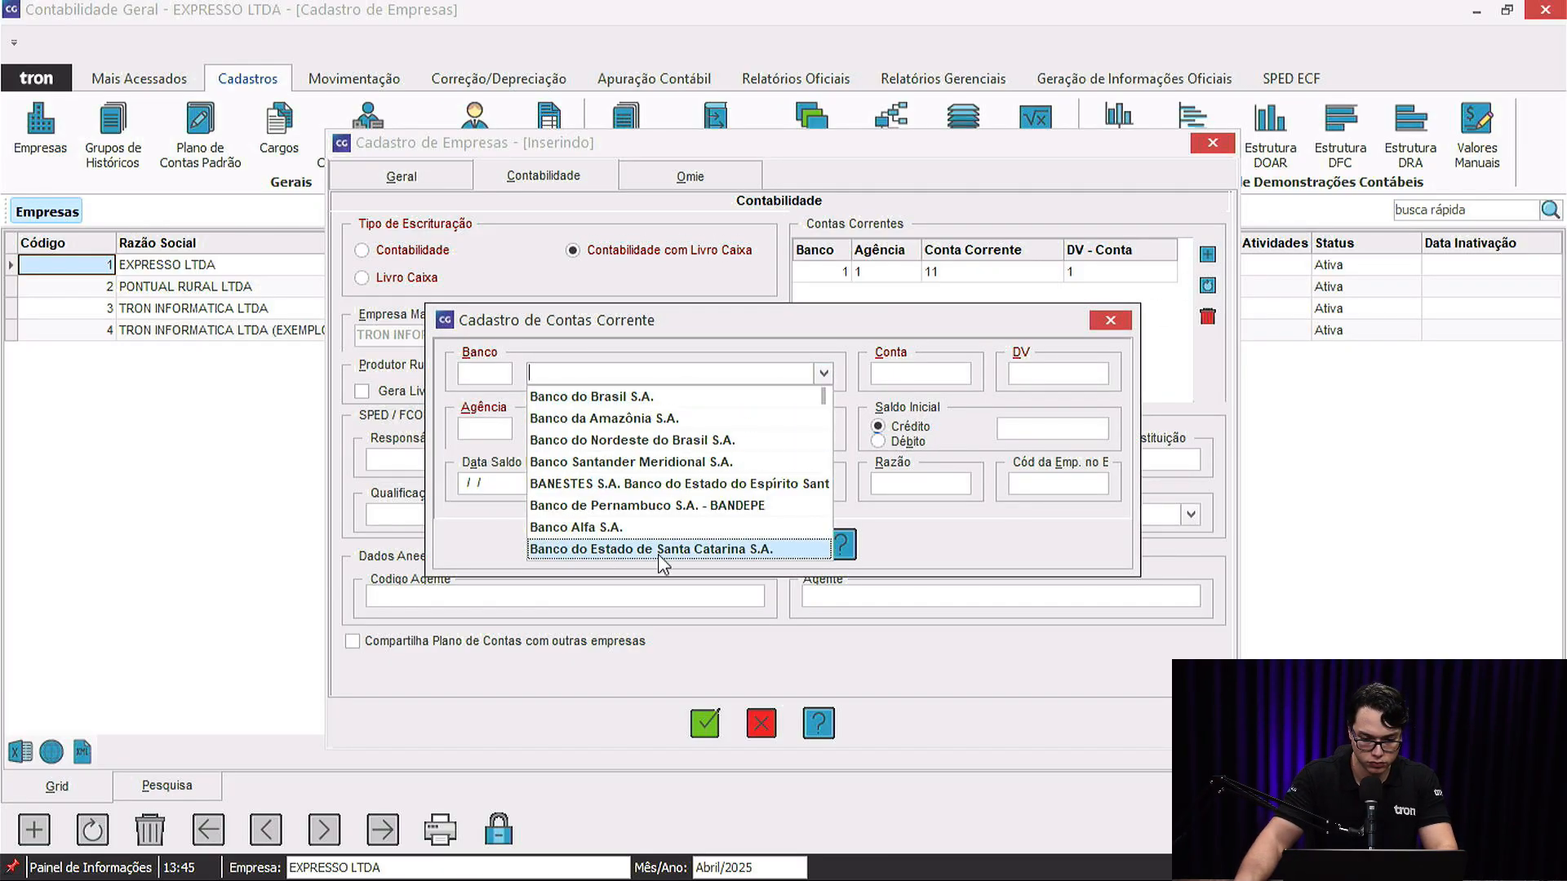
pyautogui.scroll(-2, 658, 555)
pyautogui.click(665, 514)
pyautogui.click(970, 375)
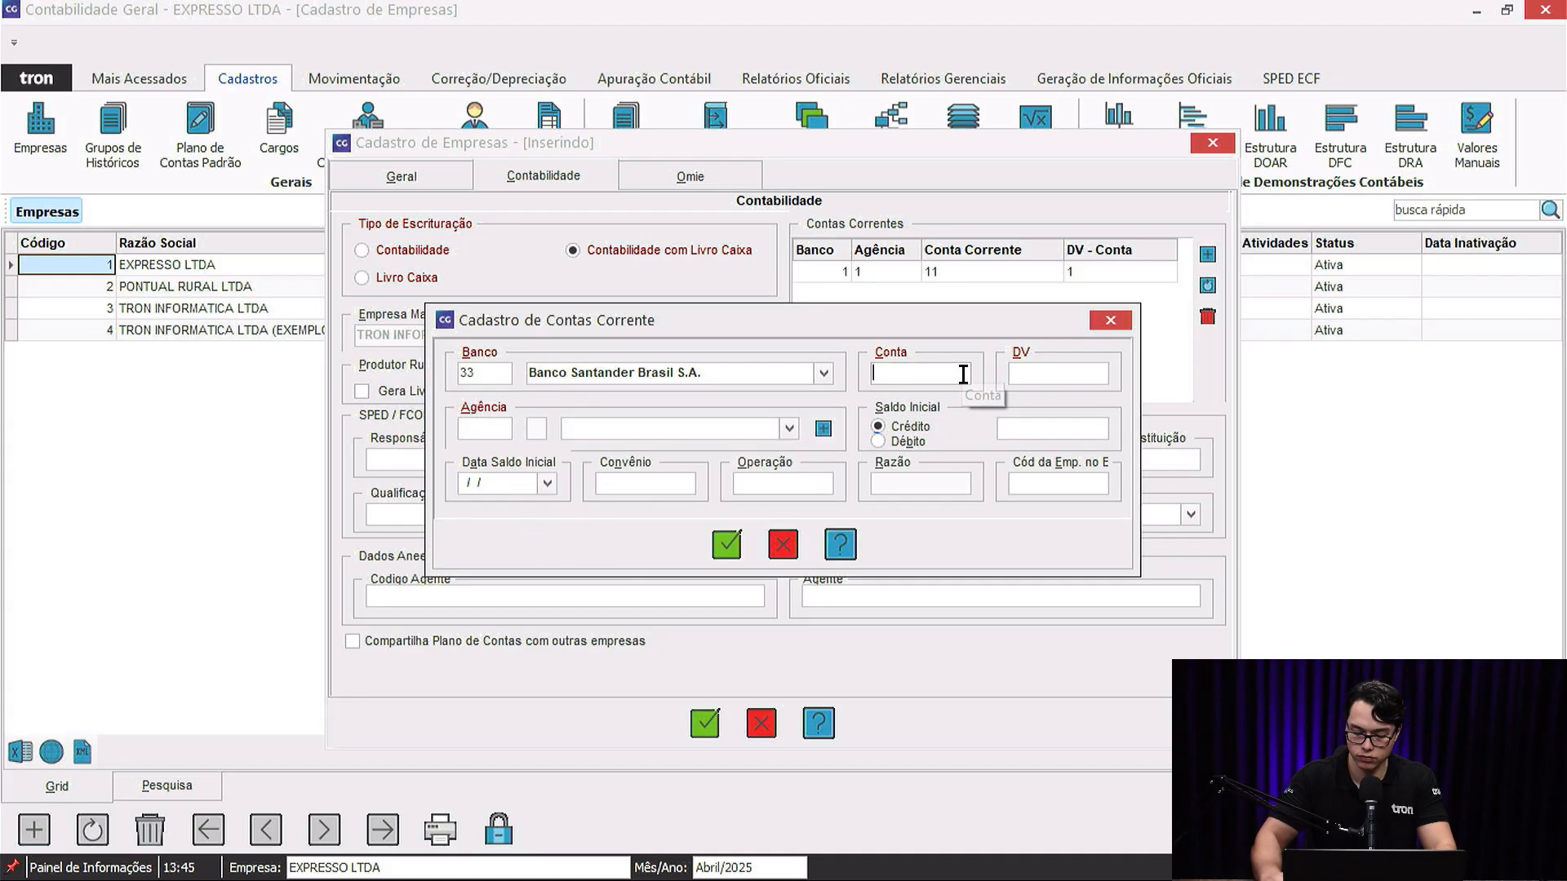
pyautogui.write('2')
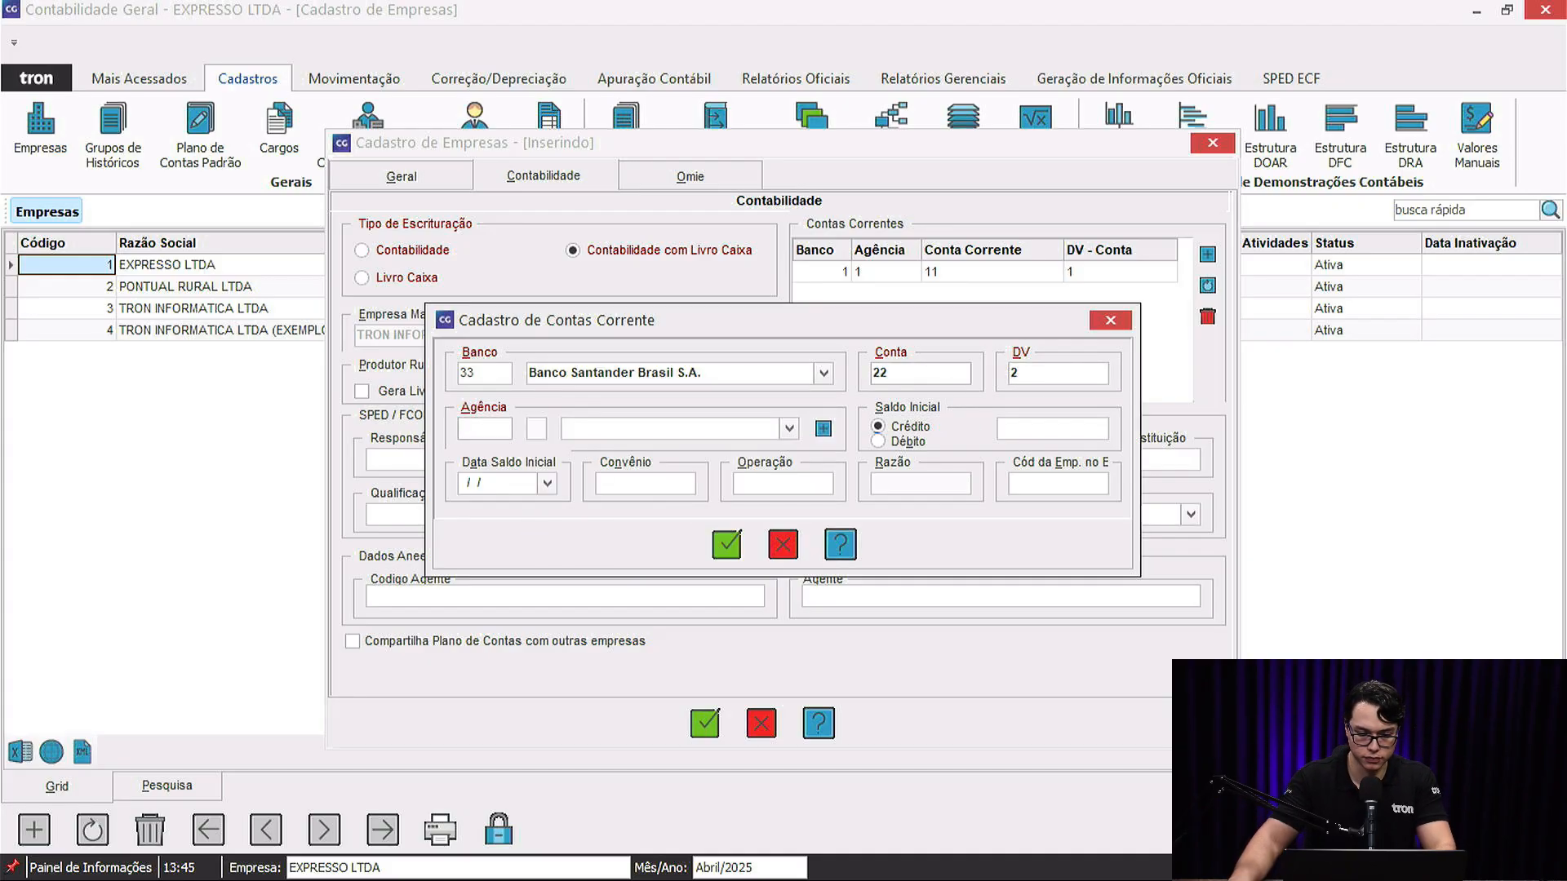
pyautogui.click(824, 429)
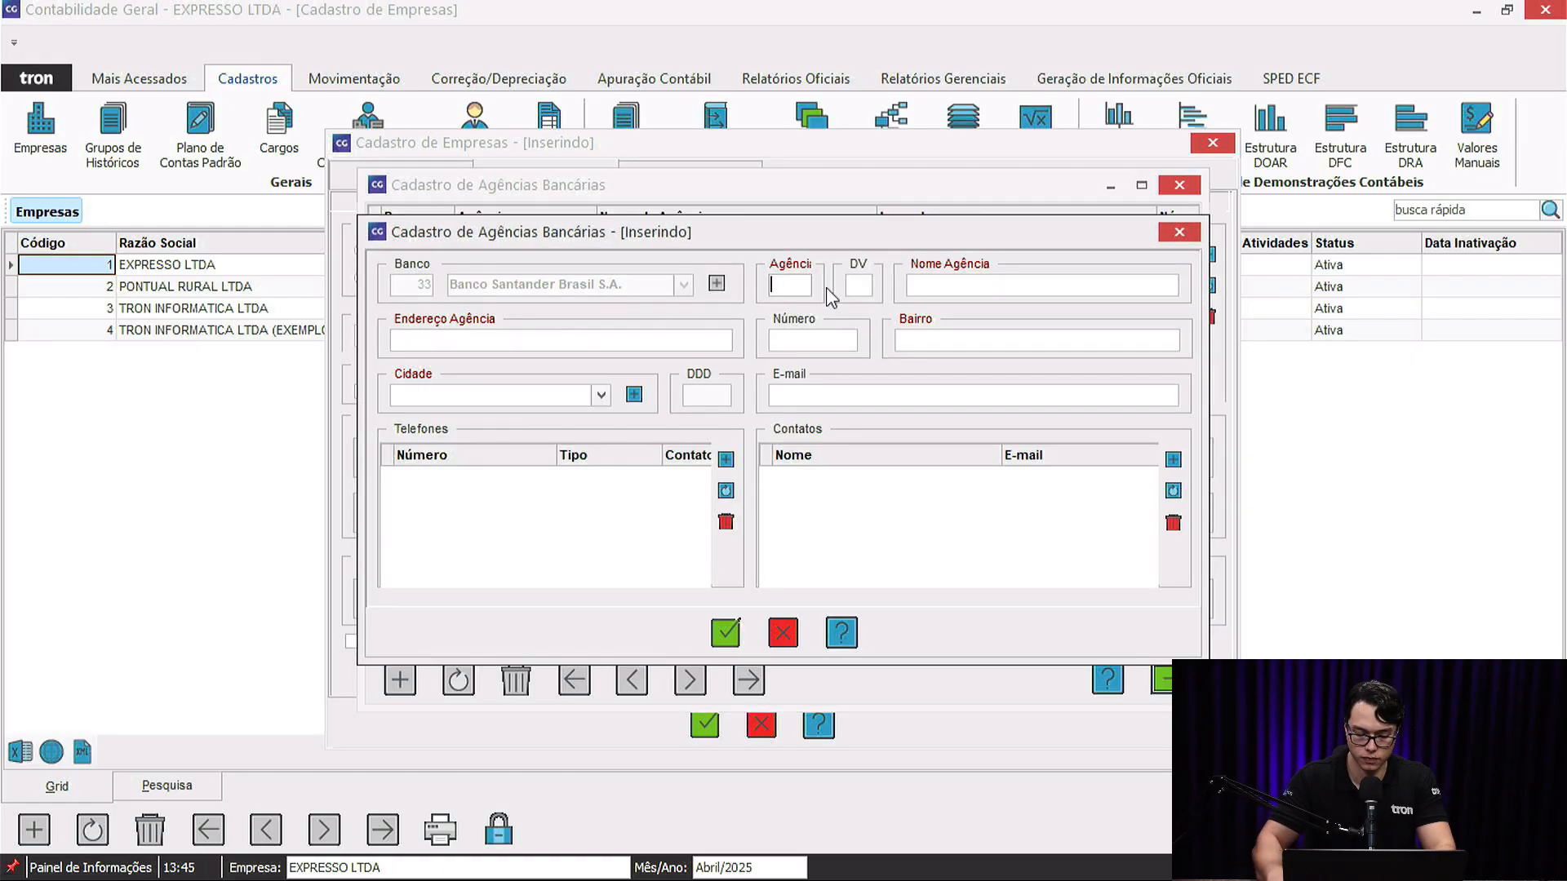
# Enter Santander branch 22 named SANTANDER, neighbourhood TESTE, city ABADIA DE GOIAS - GO.
pyautogui.write('22')
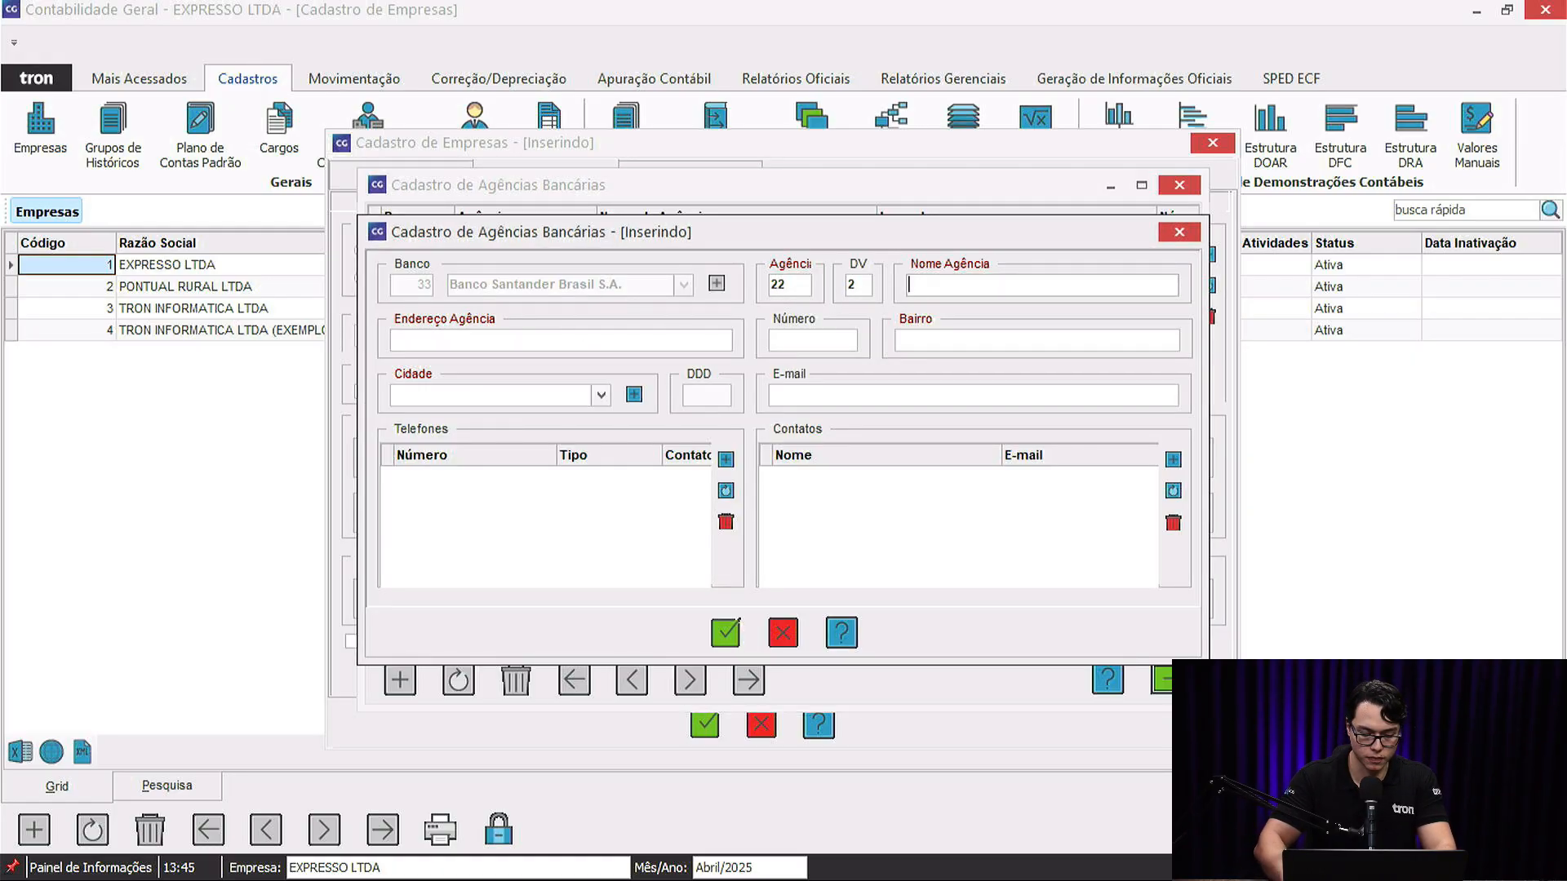
pyautogui.write('SANTANDER')
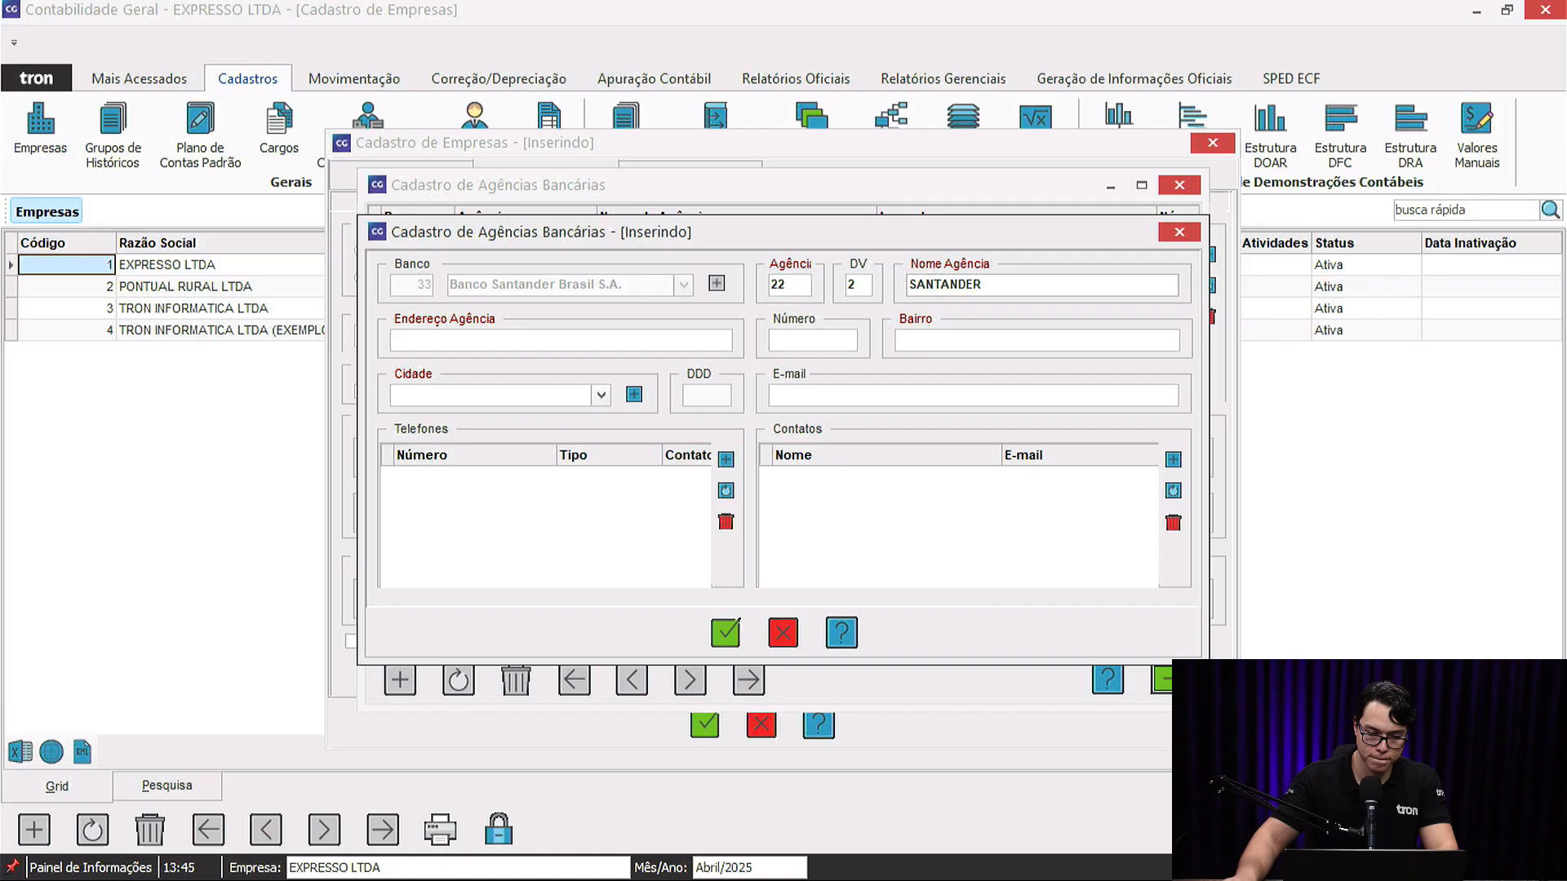
pyautogui.click(531, 339)
pyautogui.click(938, 338)
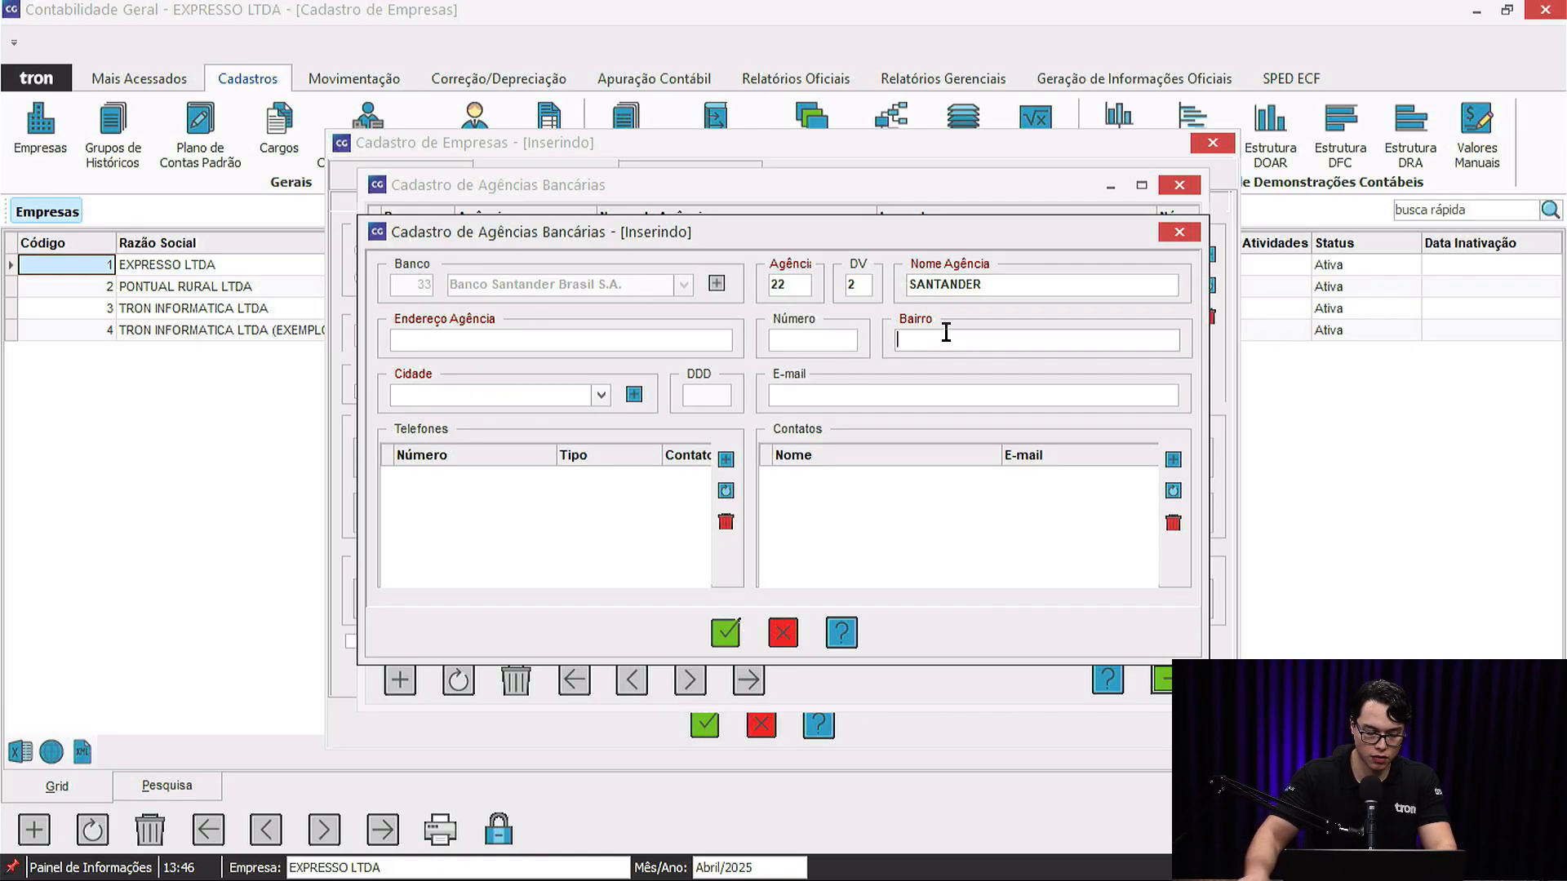
pyautogui.write('TESTE')
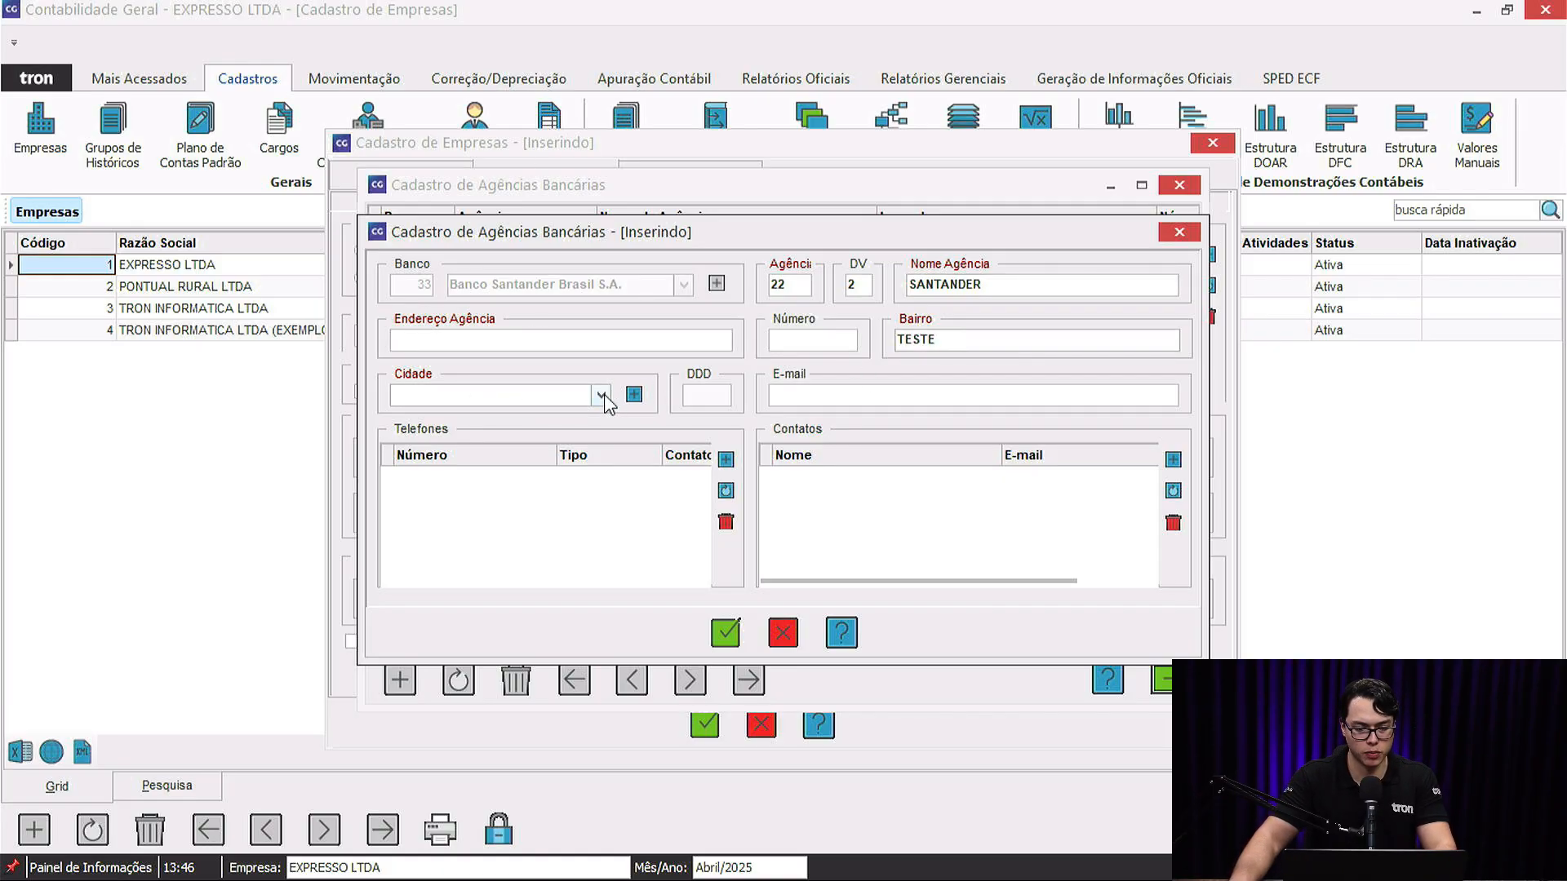
pyautogui.click(602, 396)
pyautogui.click(583, 418)
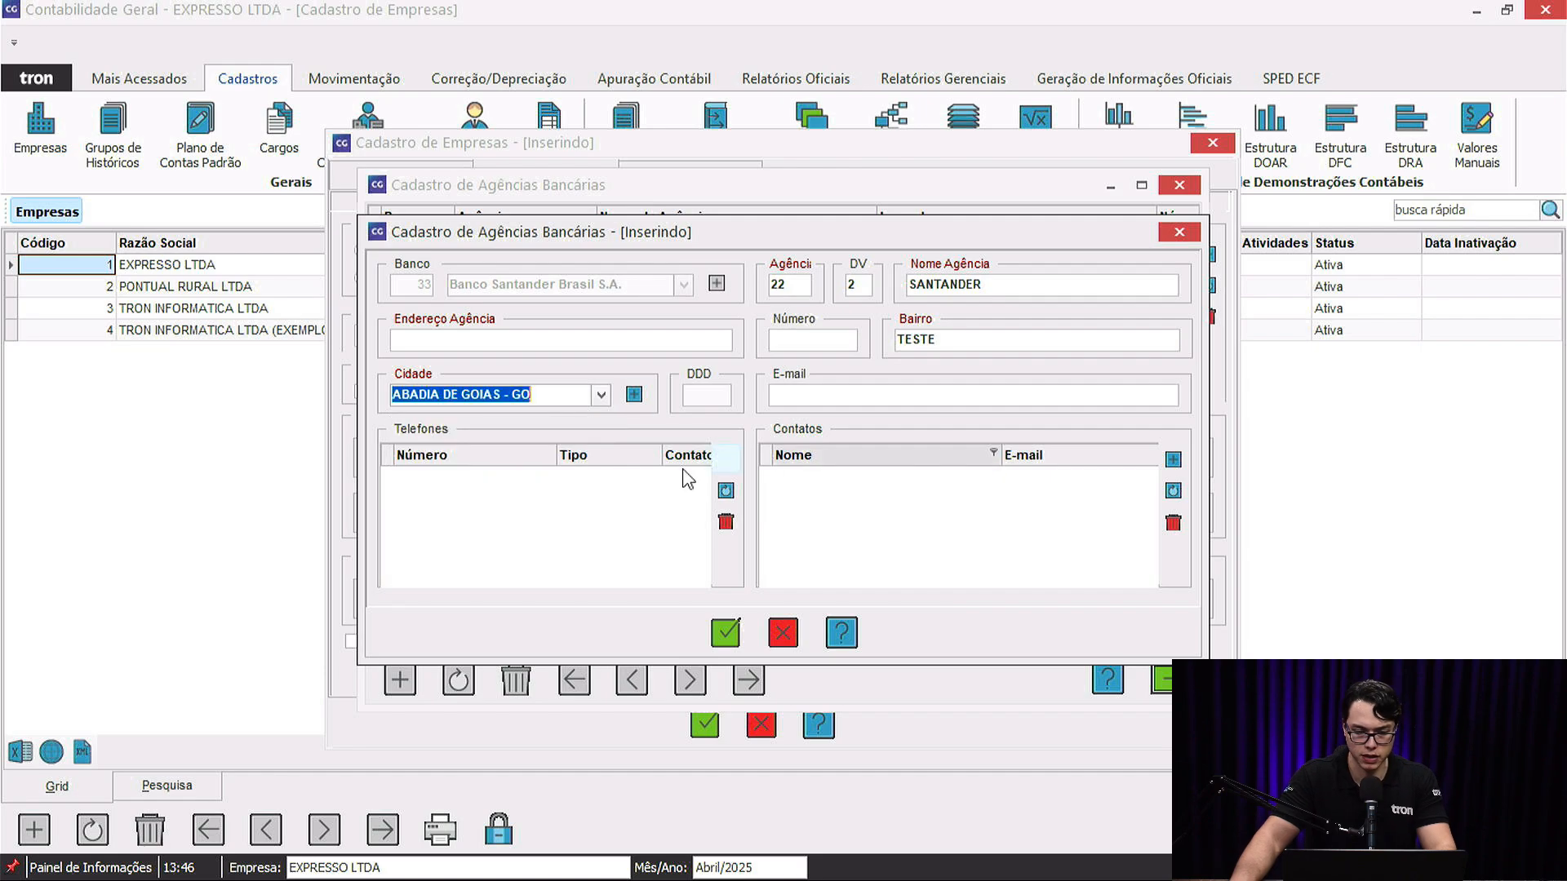
pyautogui.press('Tab')
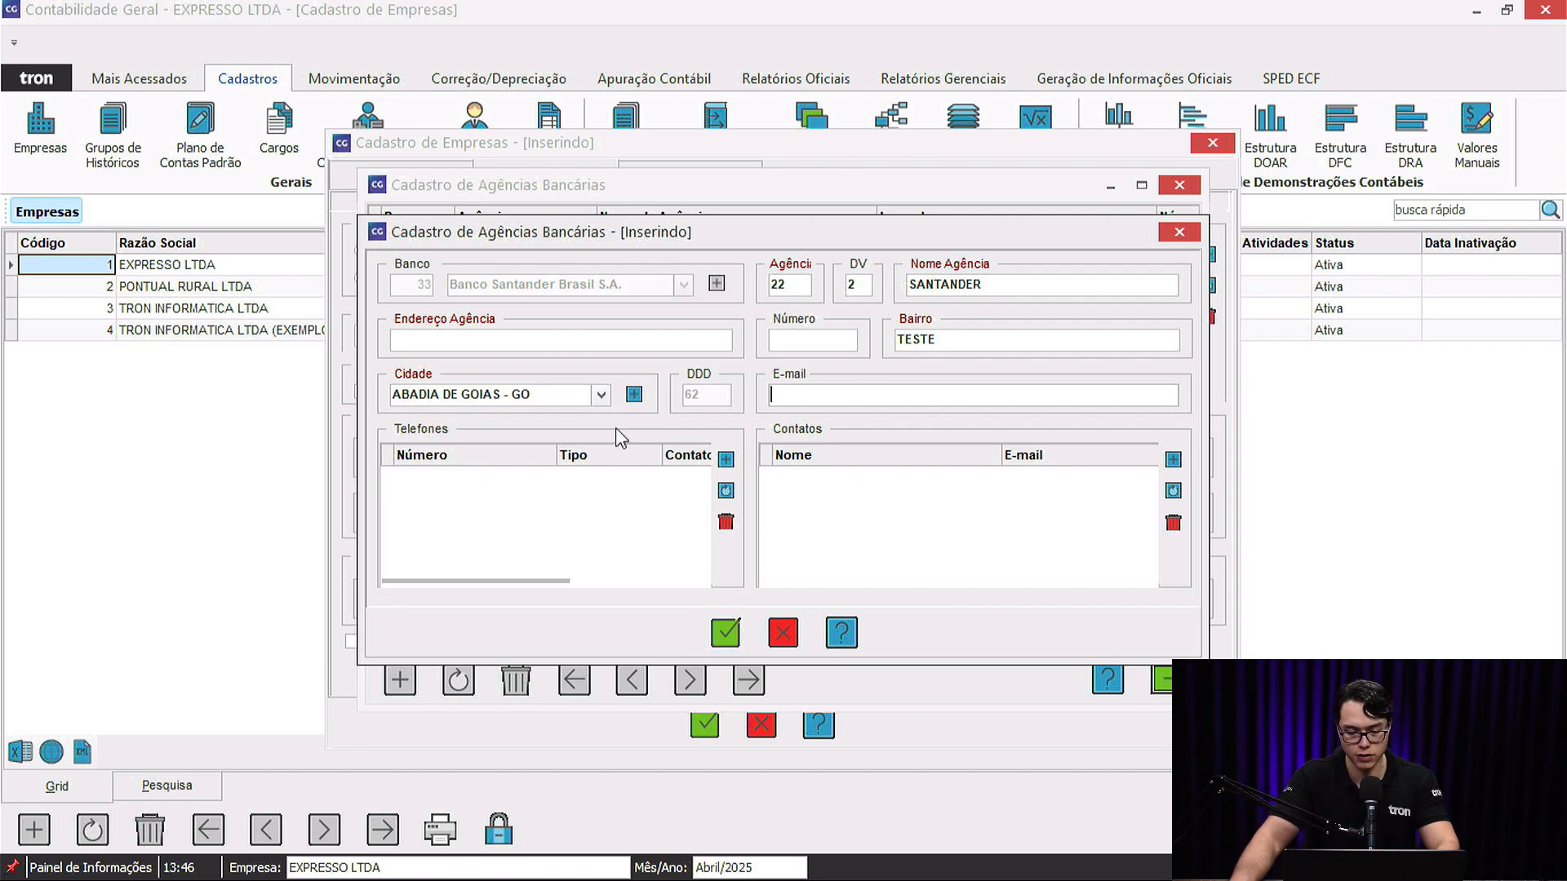
# Add address TESTE after the missing-address error and save the branch.
pyautogui.click(726, 632)
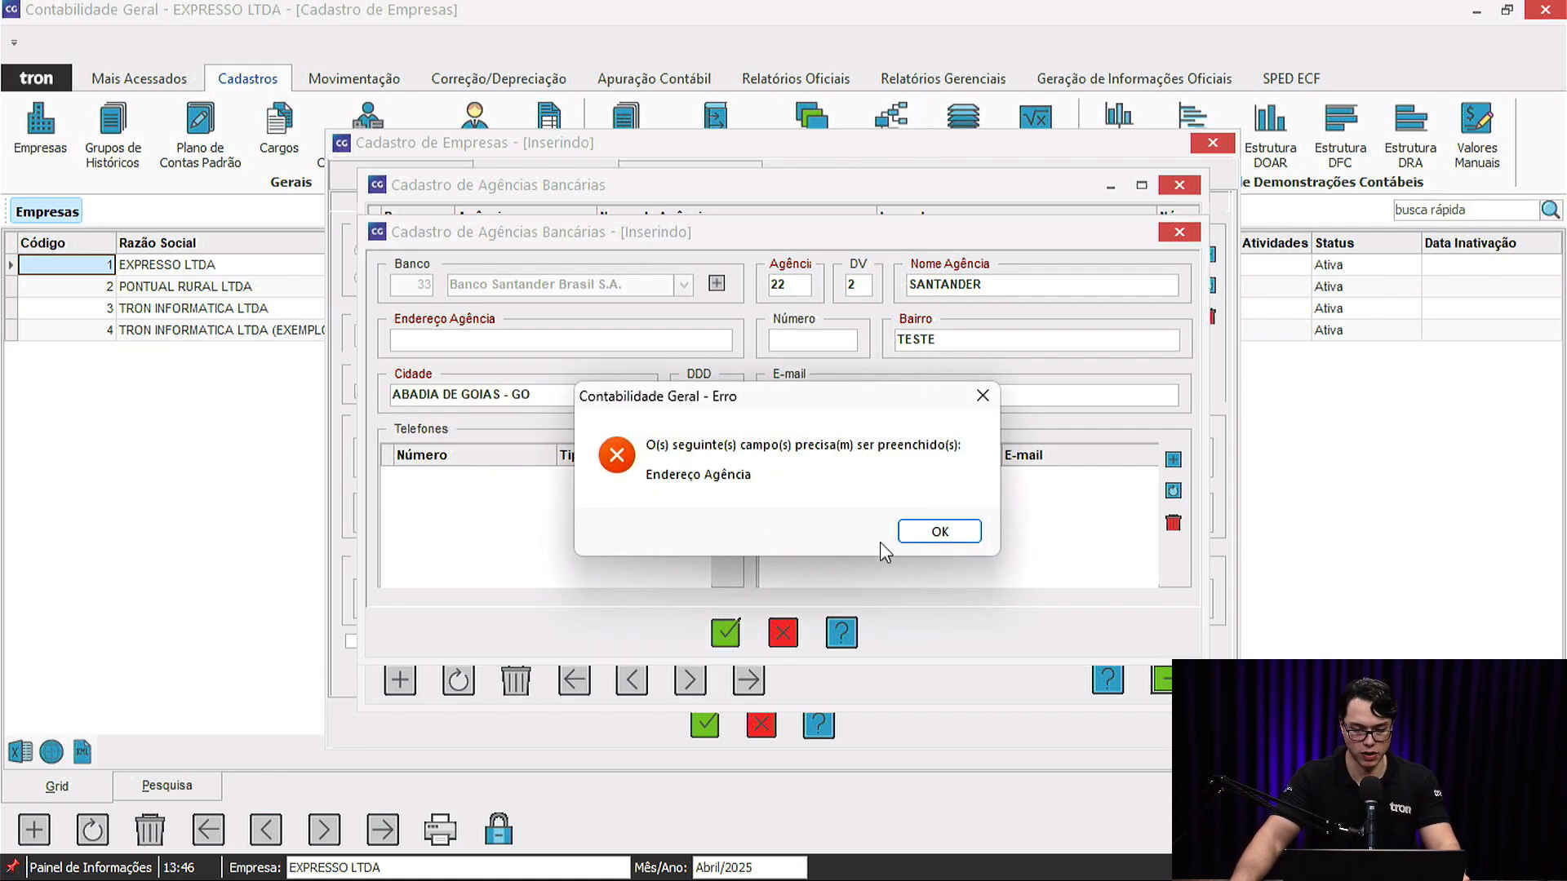
pyautogui.click(938, 532)
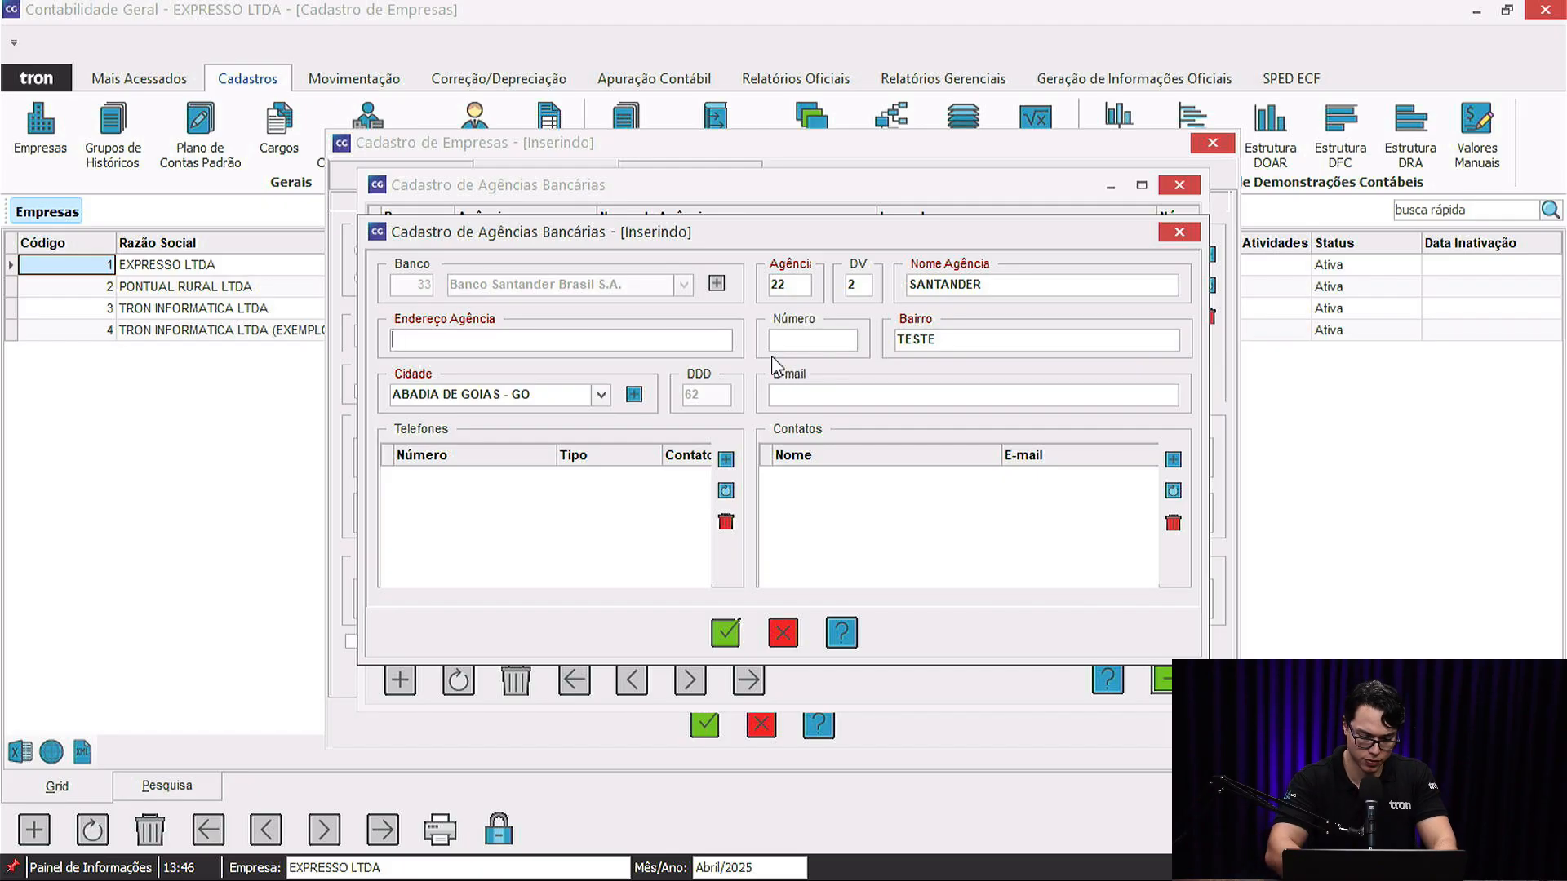
pyautogui.write('TESTE')
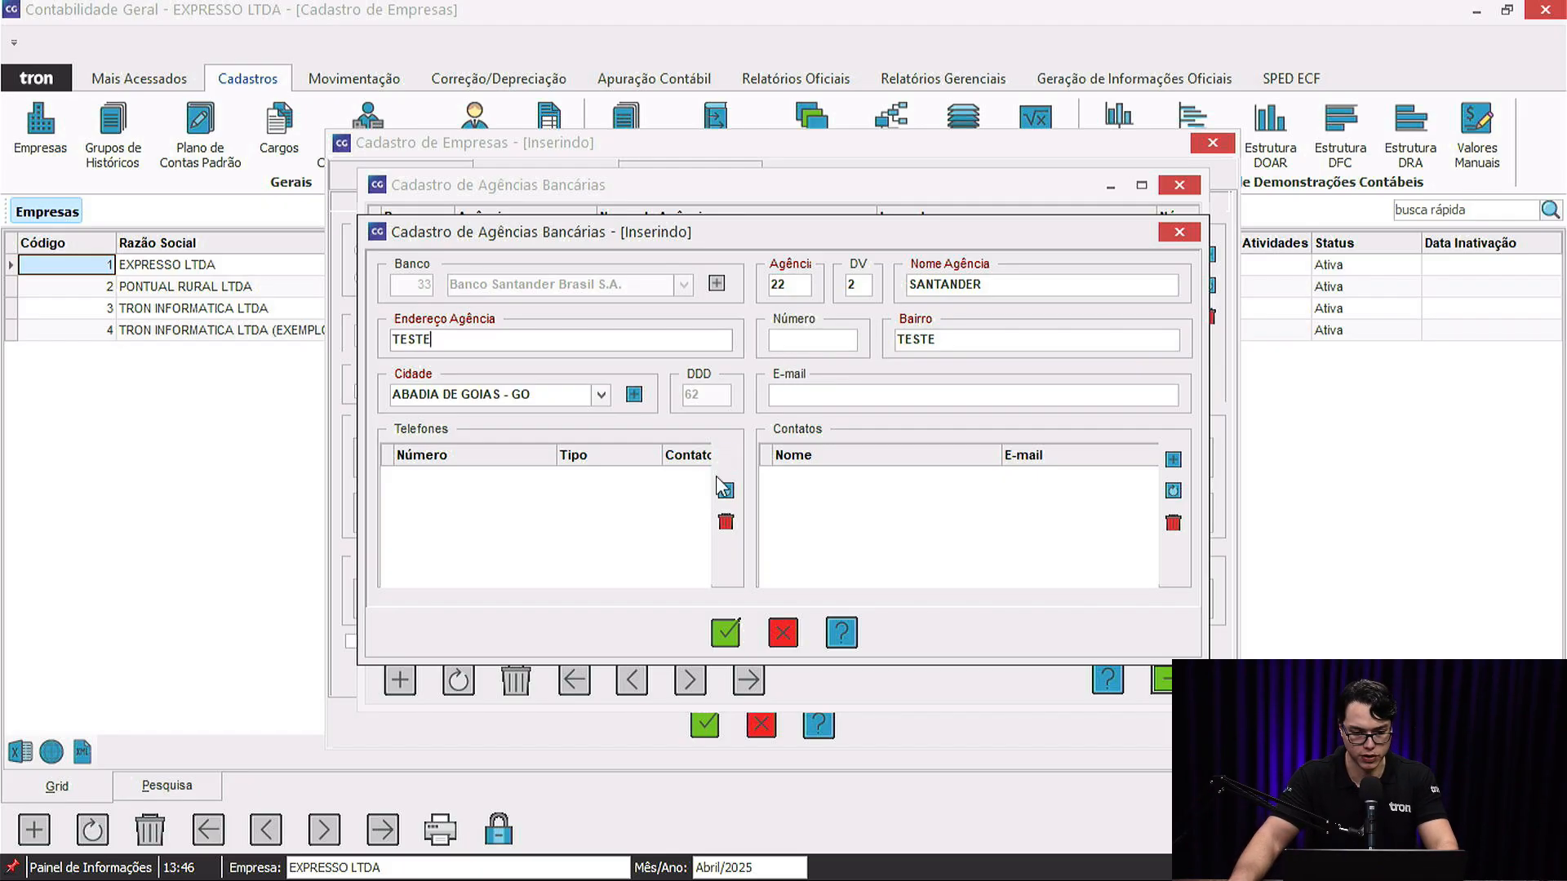
pyautogui.press('Tab')
pyautogui.click(728, 635)
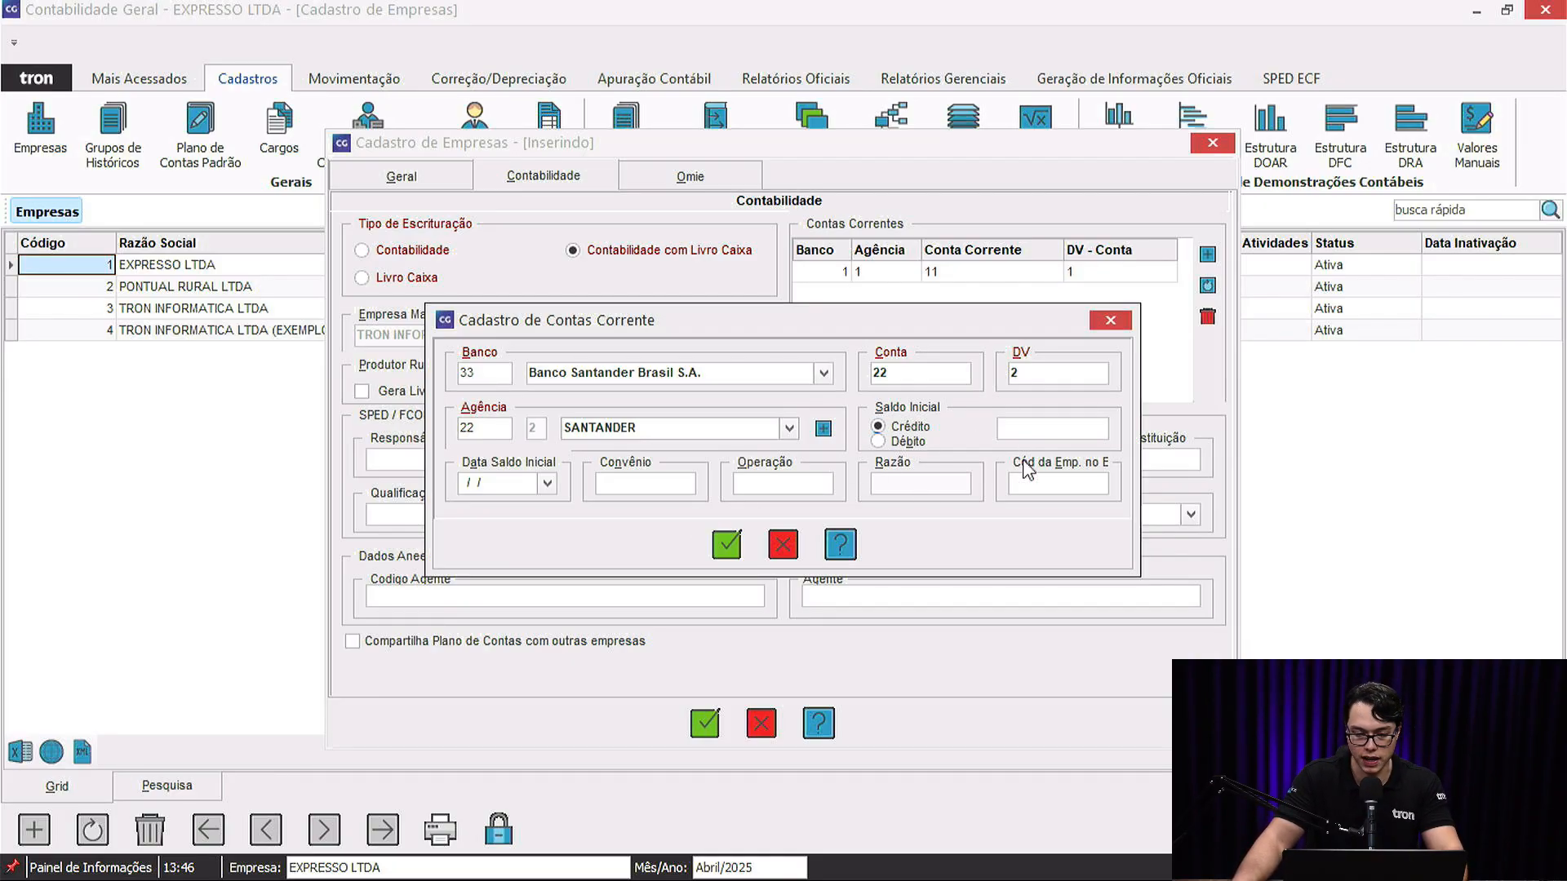
# Save Santander account 22-2 and leave the SPED Responsável unselected.
pyautogui.click(725, 544)
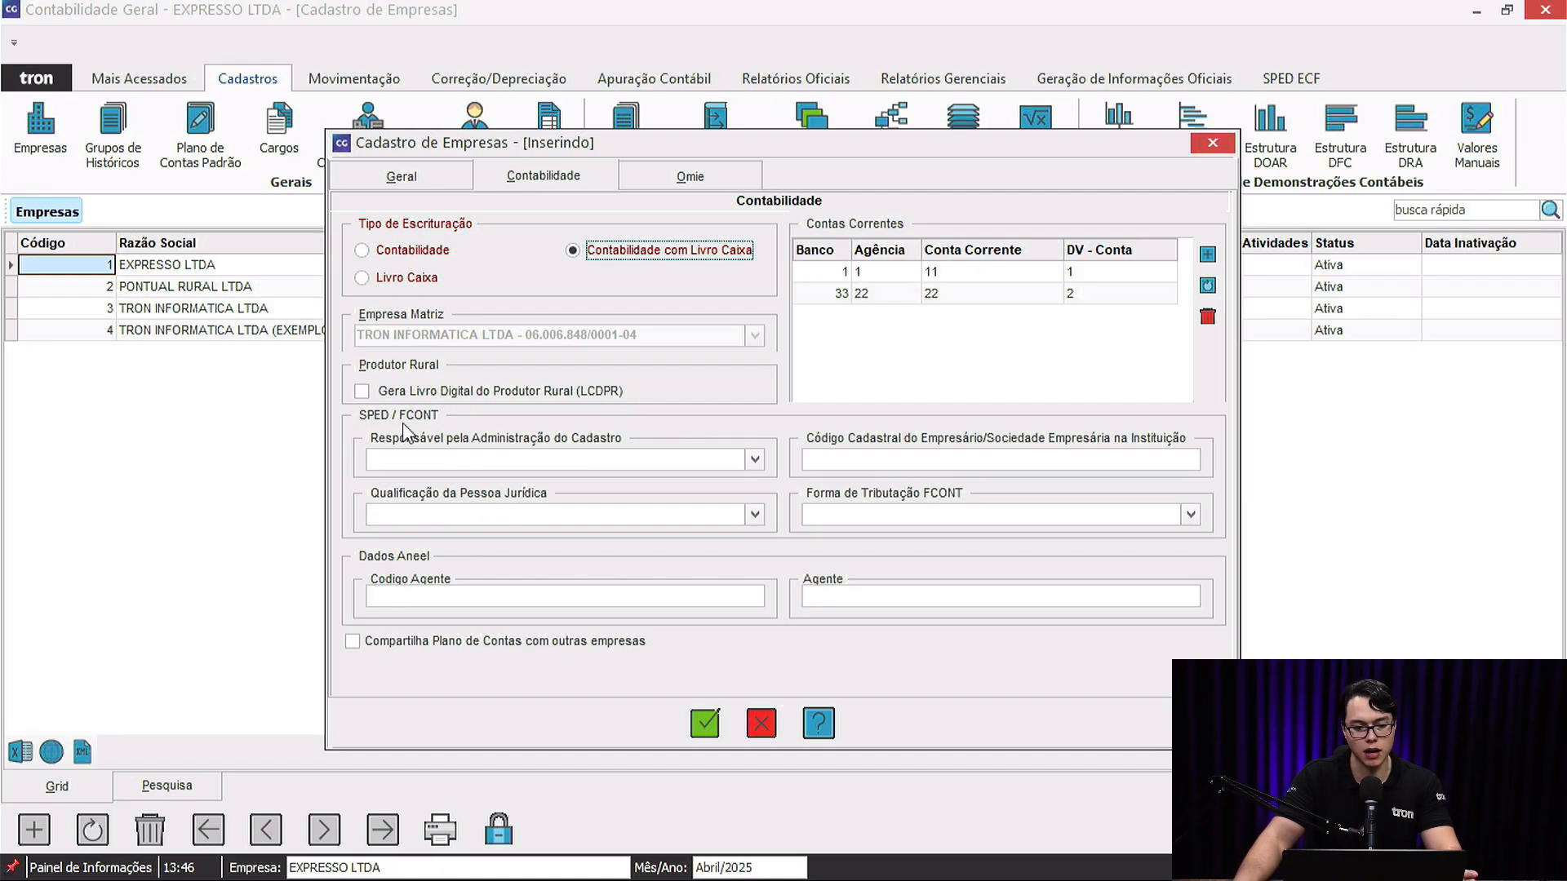
pyautogui.click(416, 459)
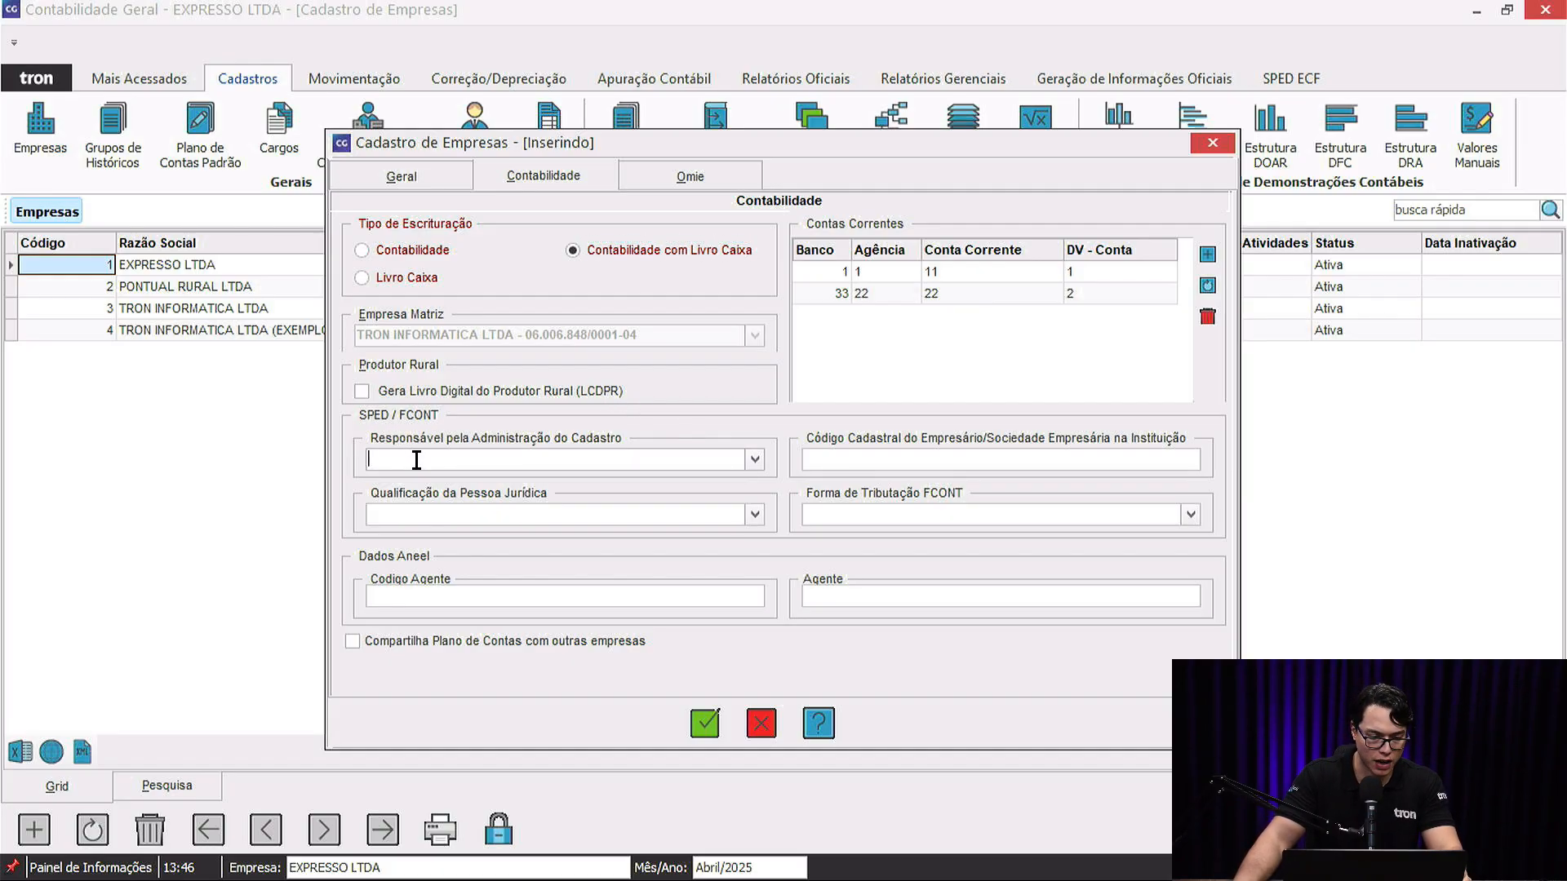
pyautogui.click(753, 462)
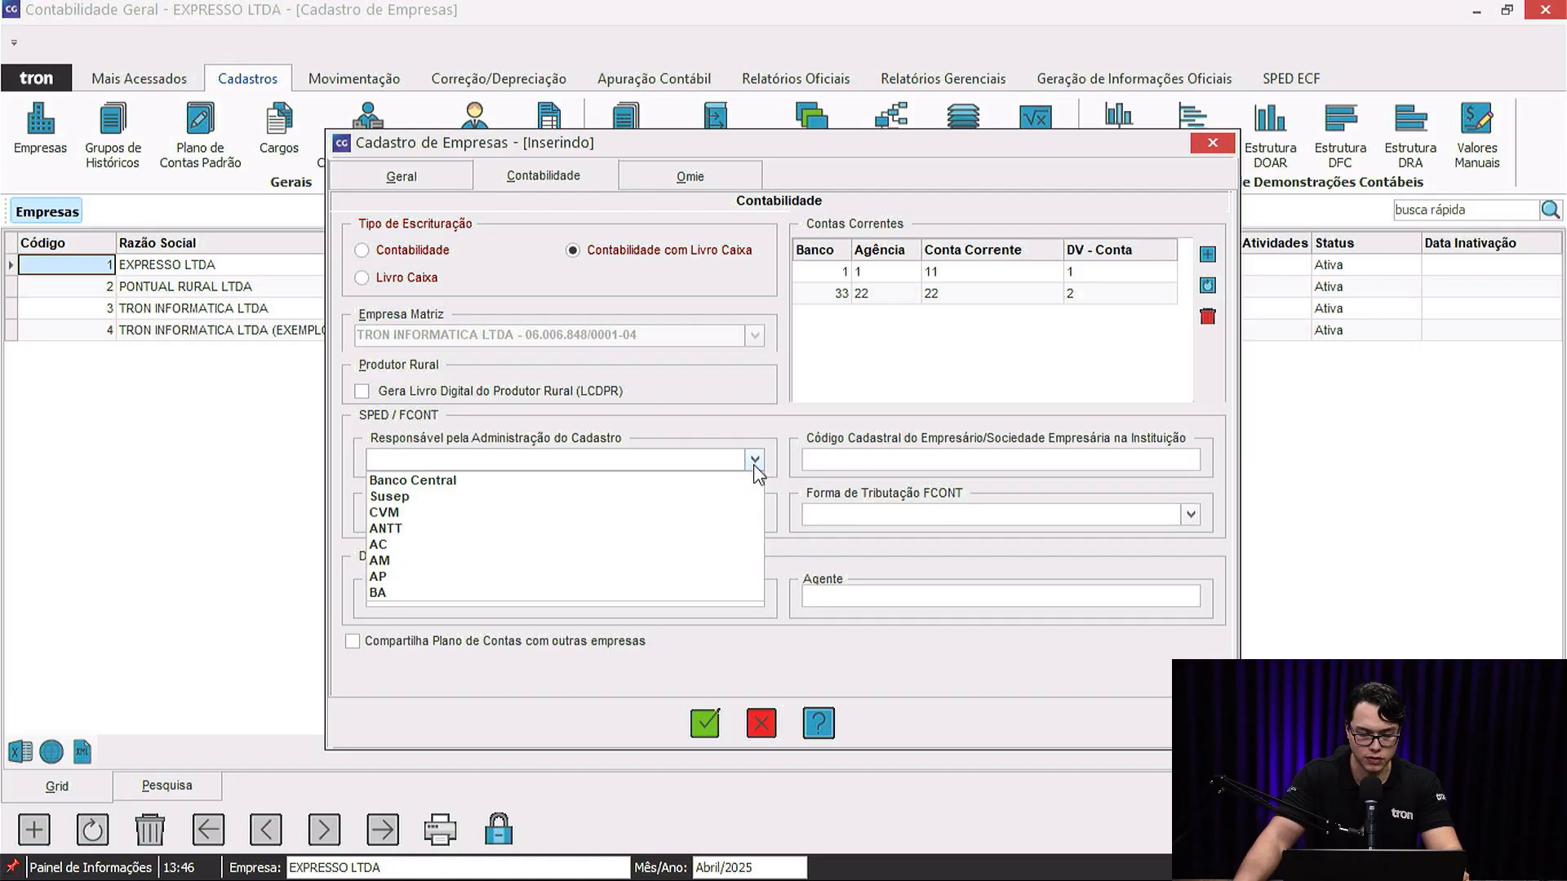
pyautogui.click(753, 461)
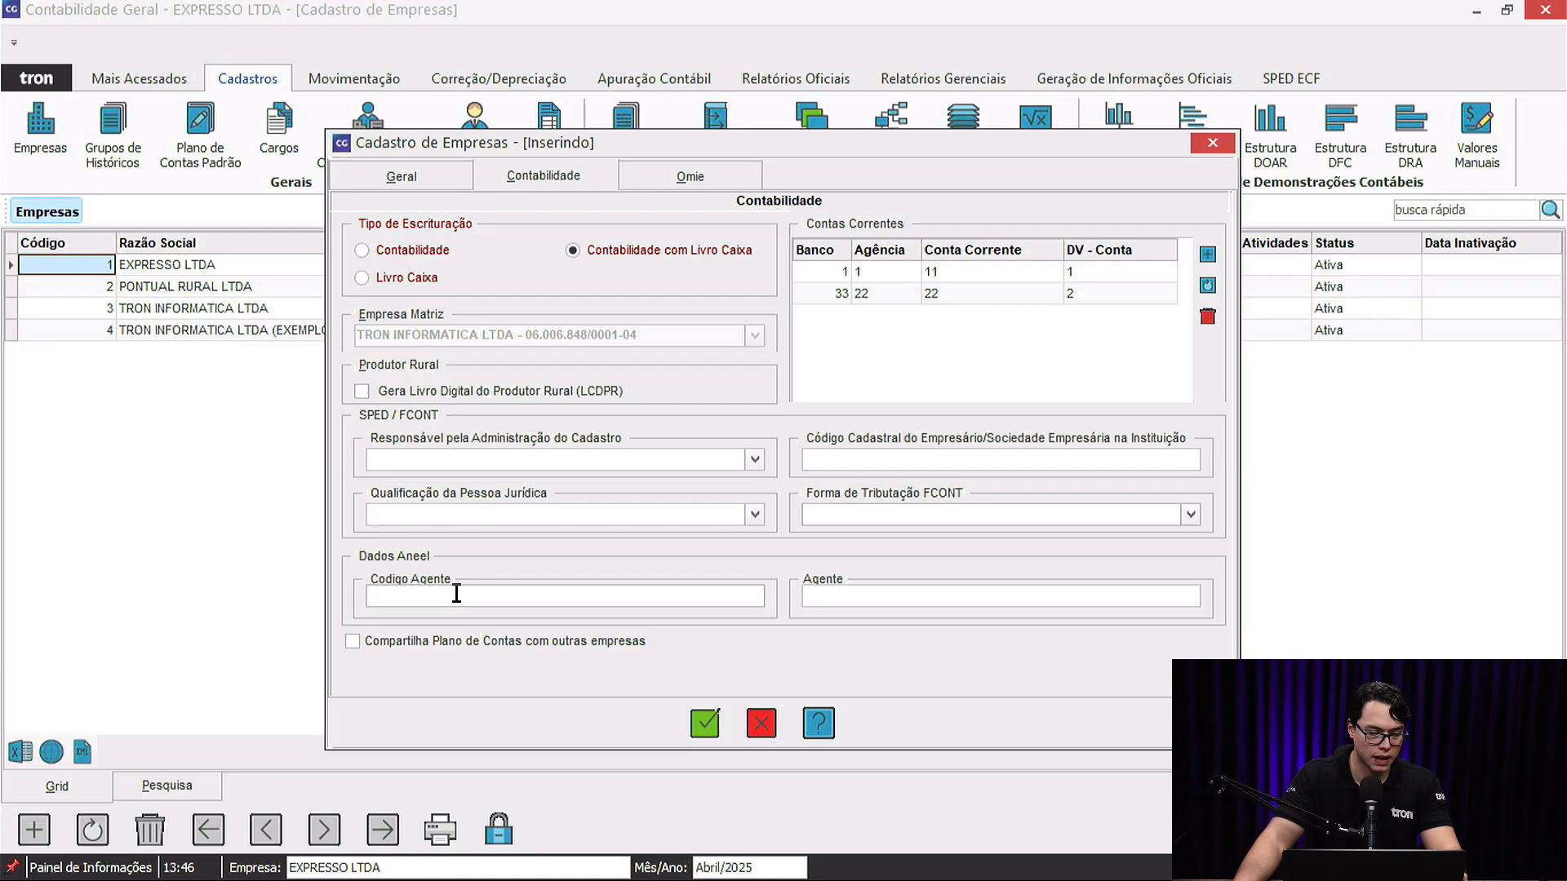
# Leave Código Agente and Agente blank and Compartilha Plano de Contas unchecked.
pyautogui.click(587, 599)
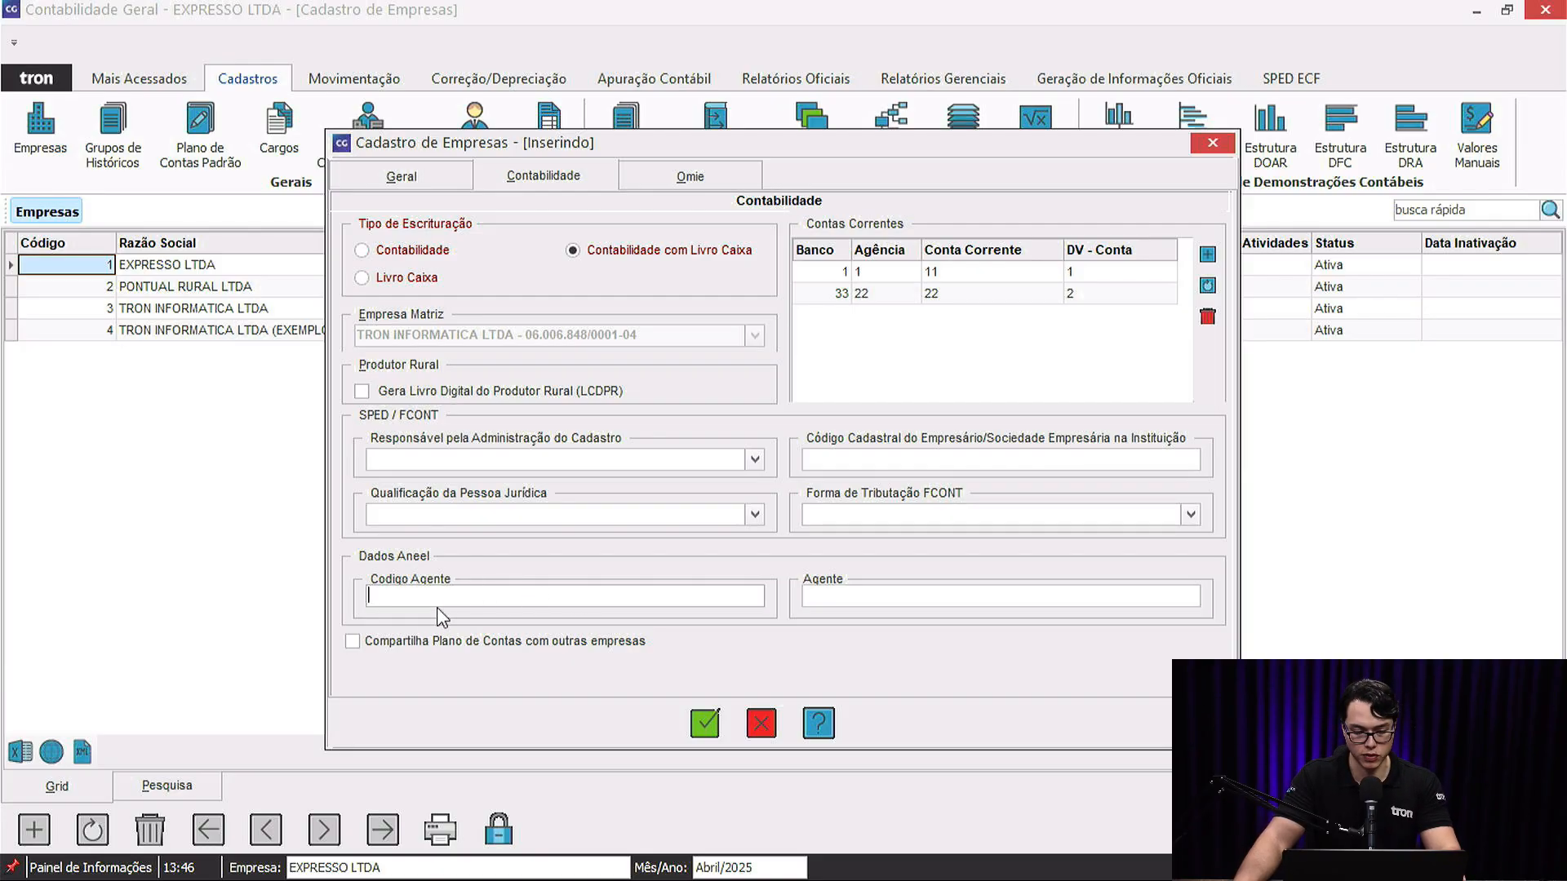
pyautogui.click(802, 601)
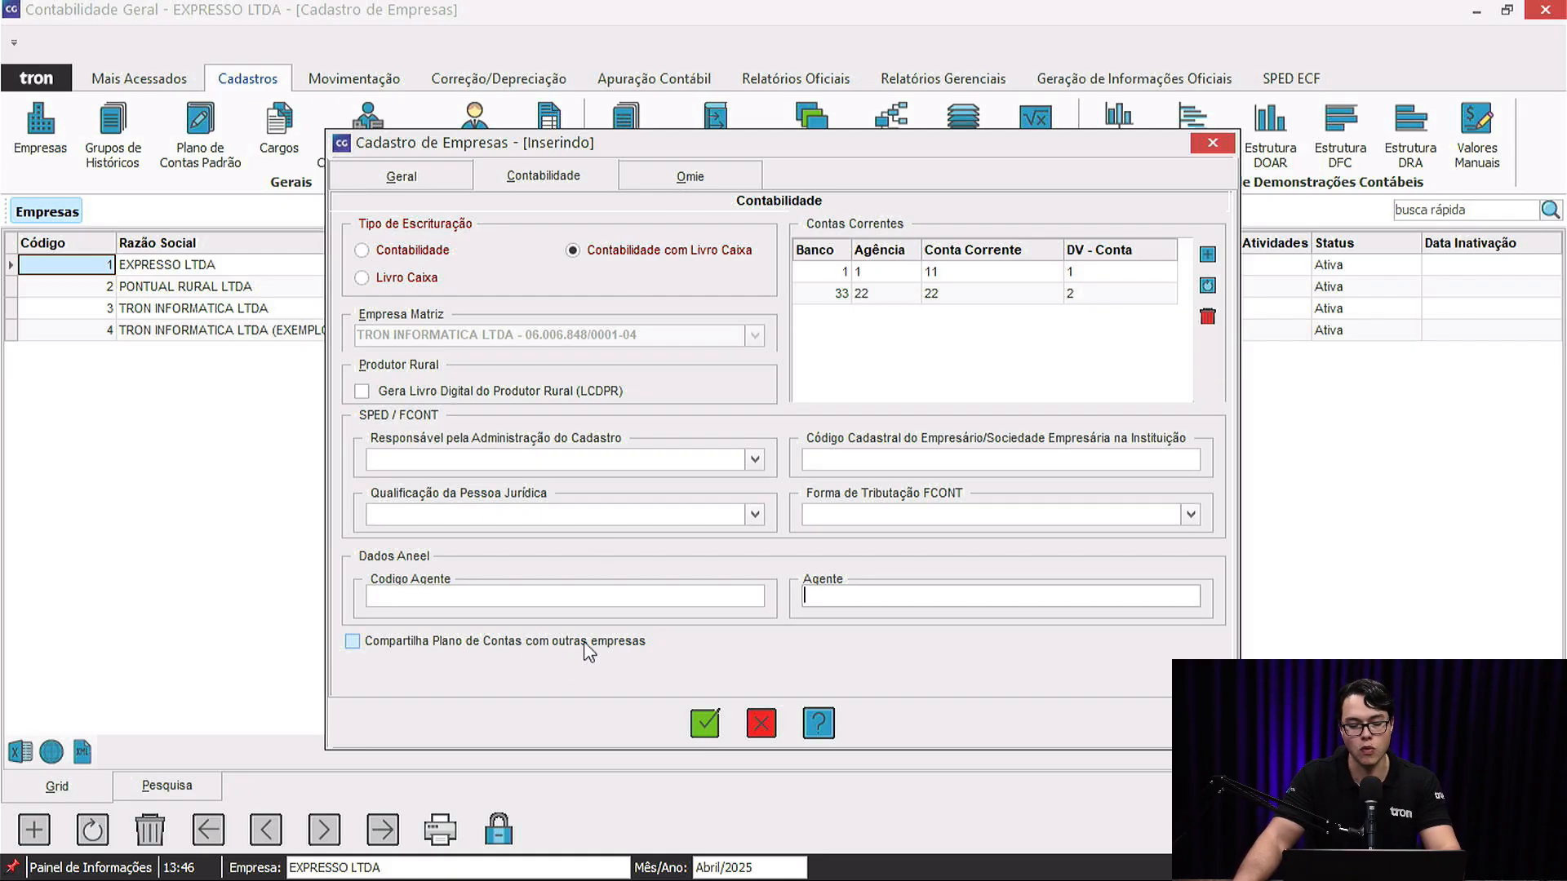
pyautogui.click(397, 652)
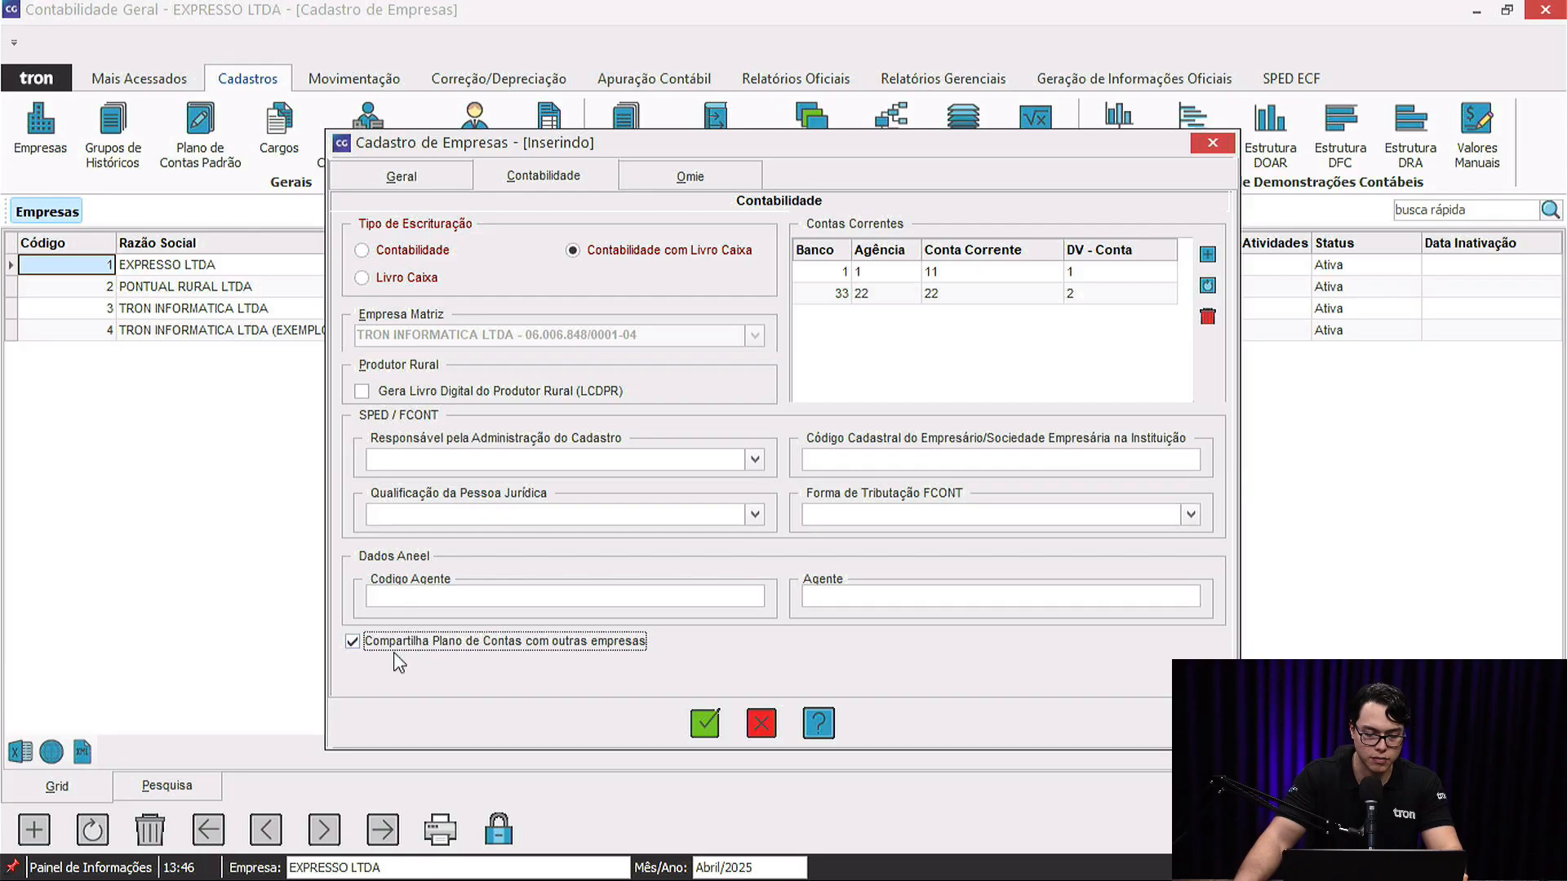
pyautogui.click(385, 651)
# Leave the Omie App Key and App Secret blank and return to the Geral details.
pyautogui.click(695, 184)
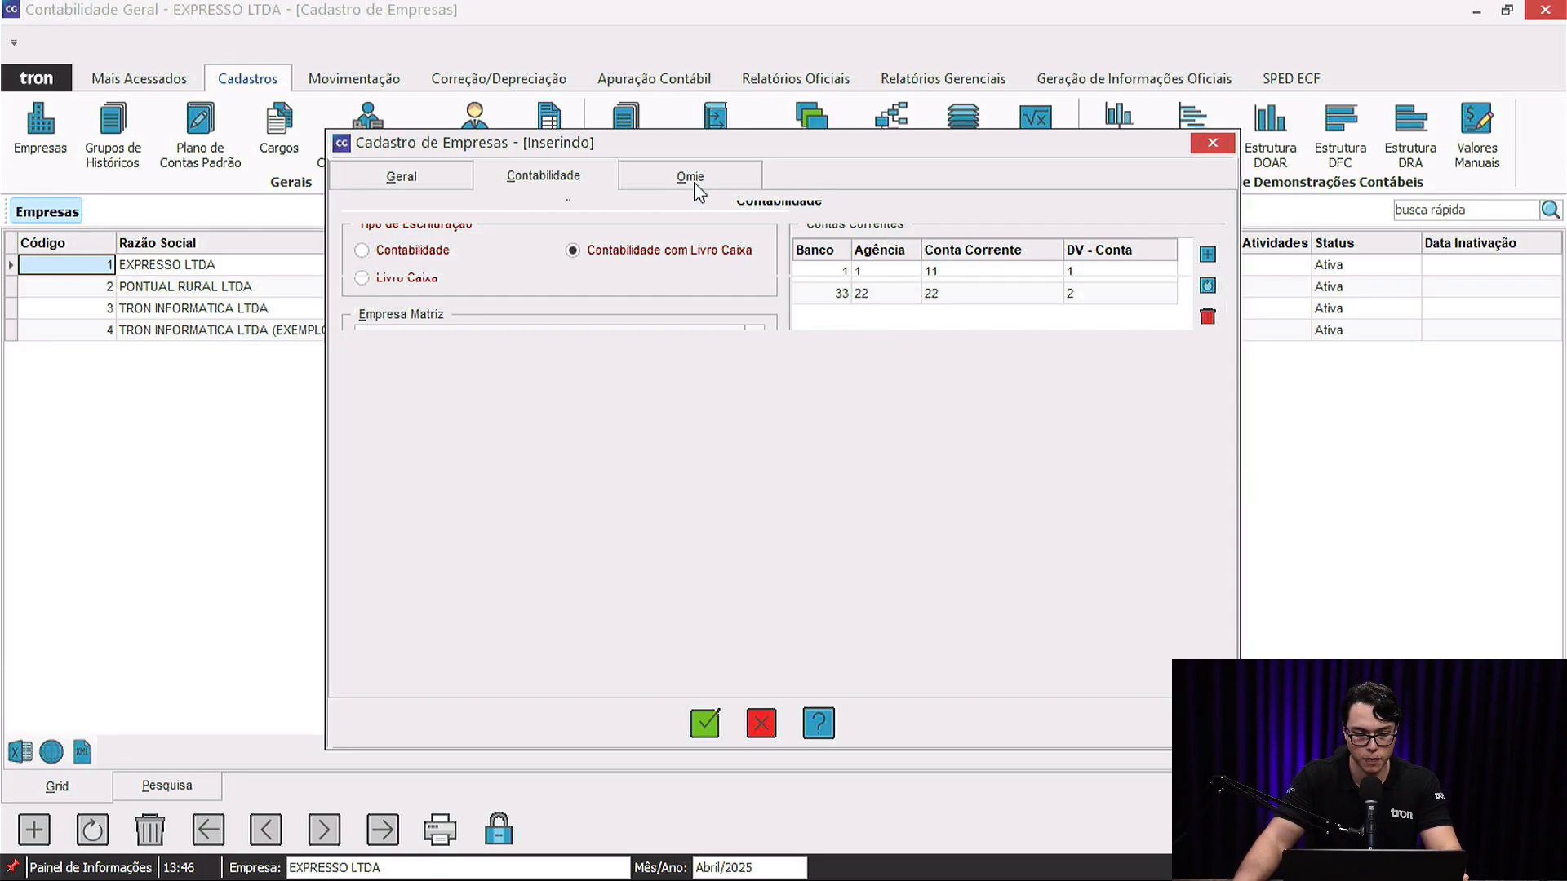
pyautogui.click(620, 246)
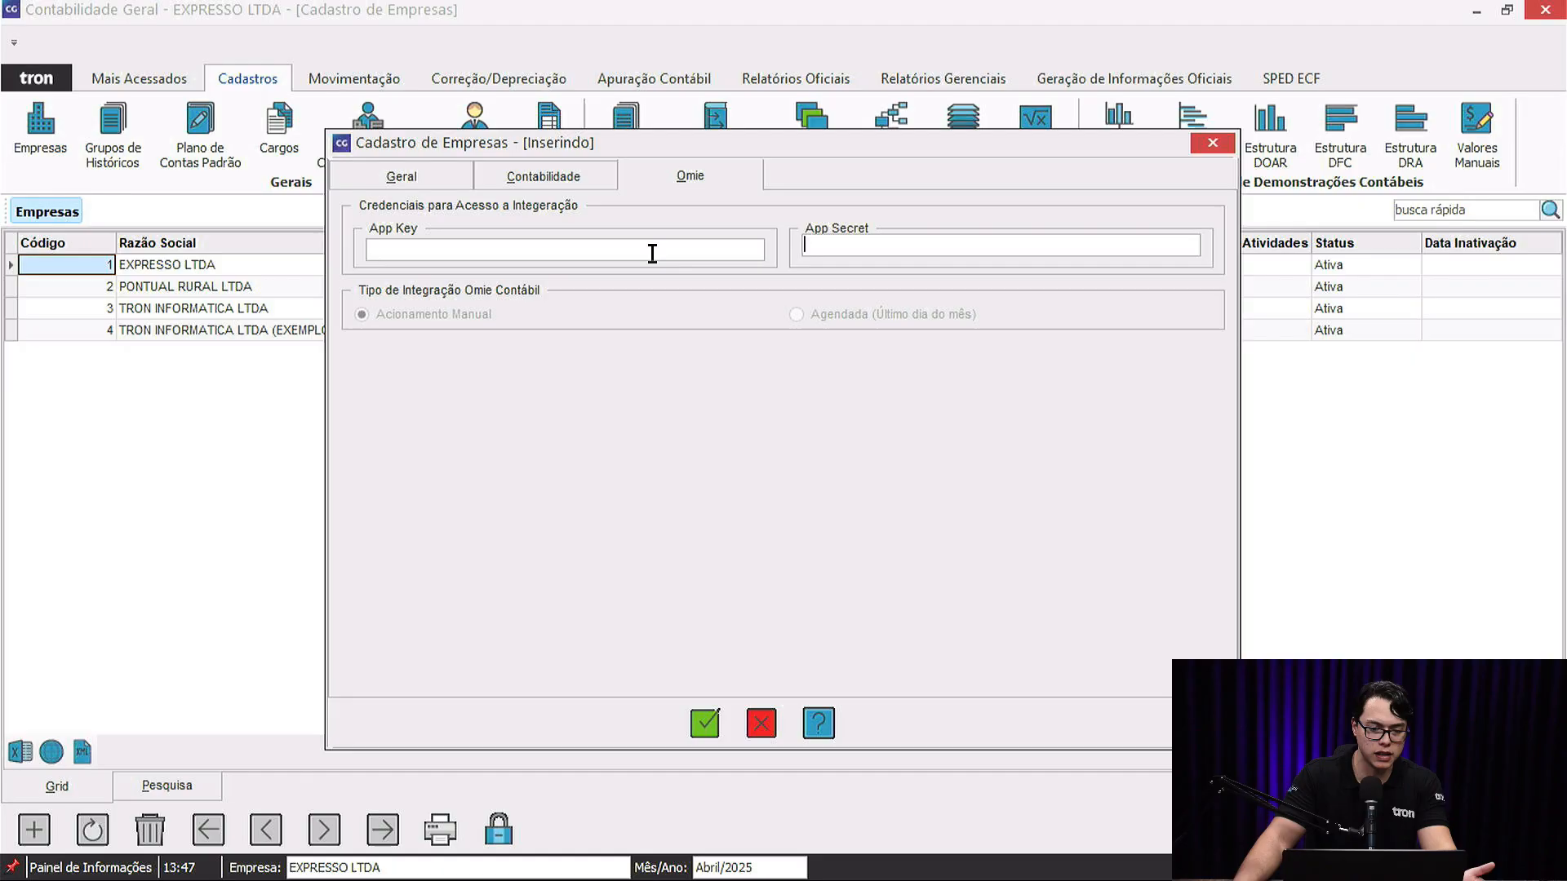
pyautogui.click(723, 253)
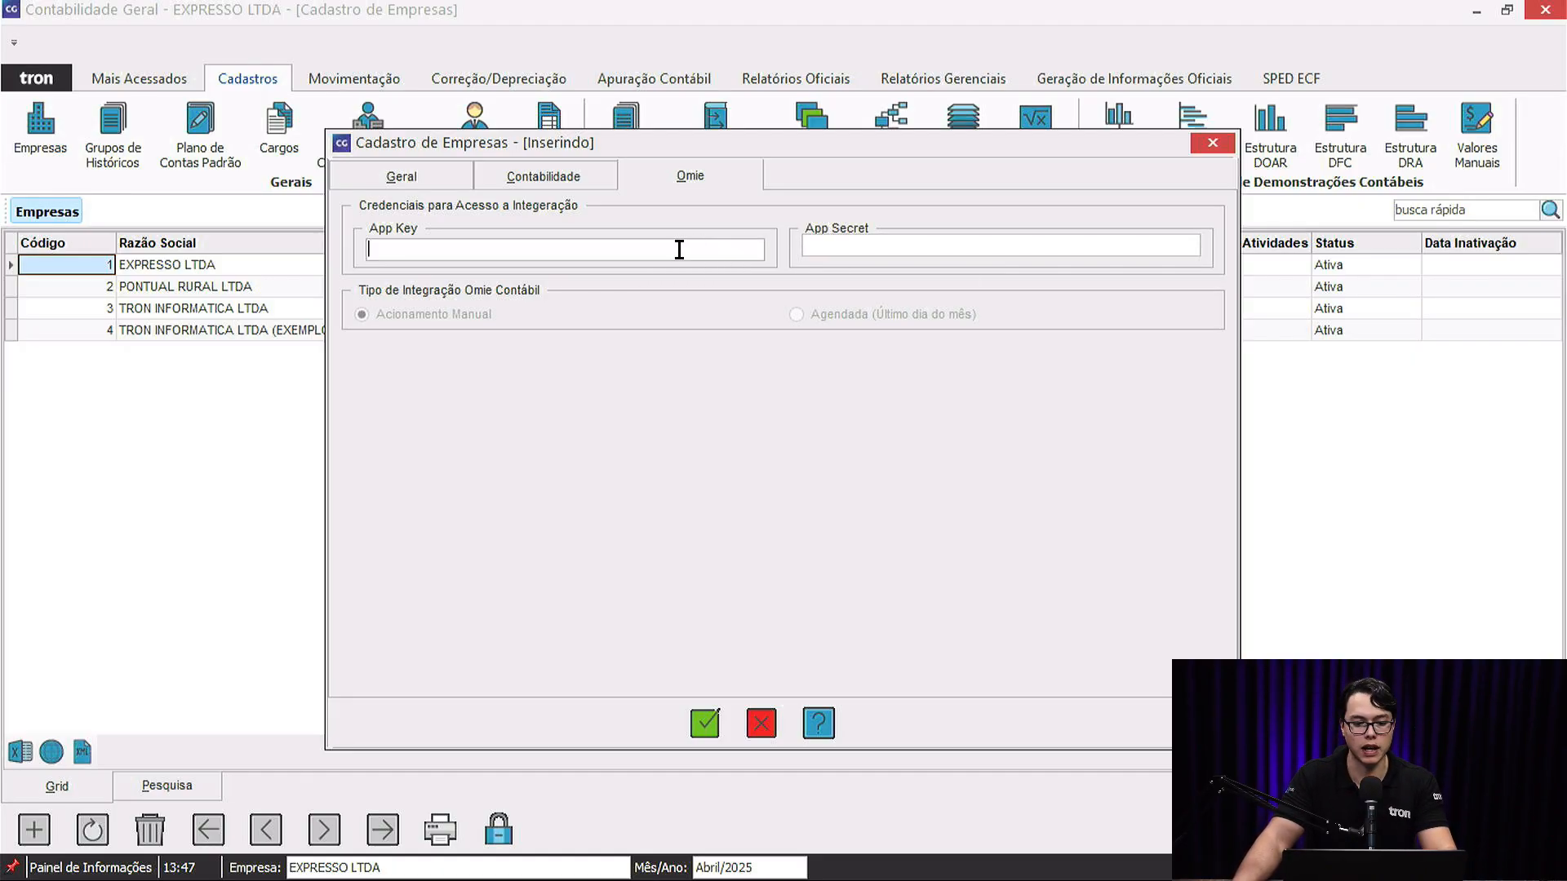
pyautogui.click(831, 244)
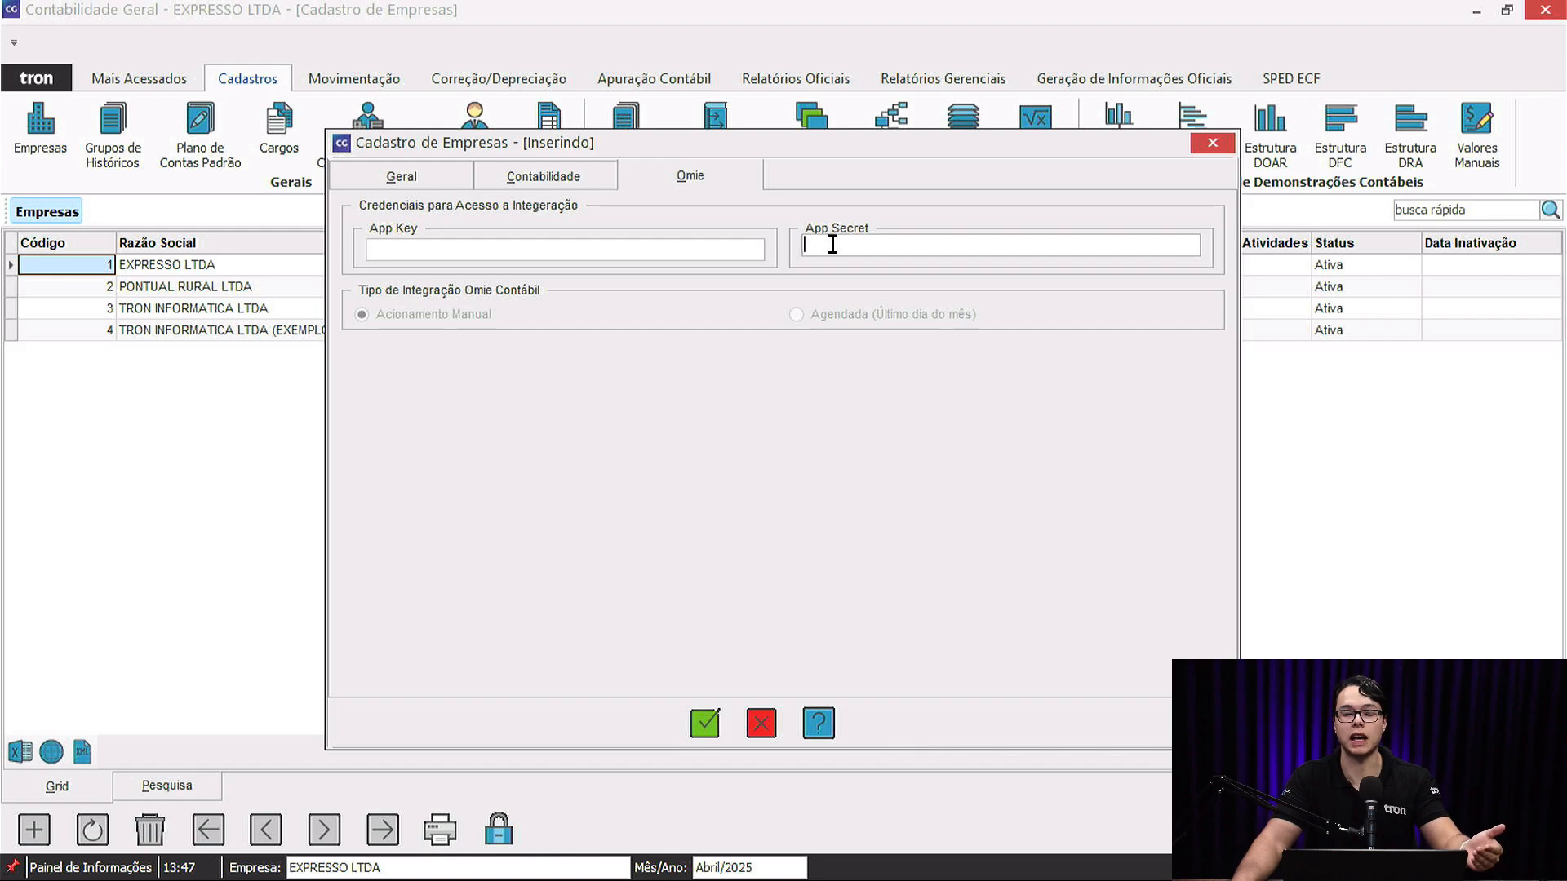
pyautogui.click(737, 250)
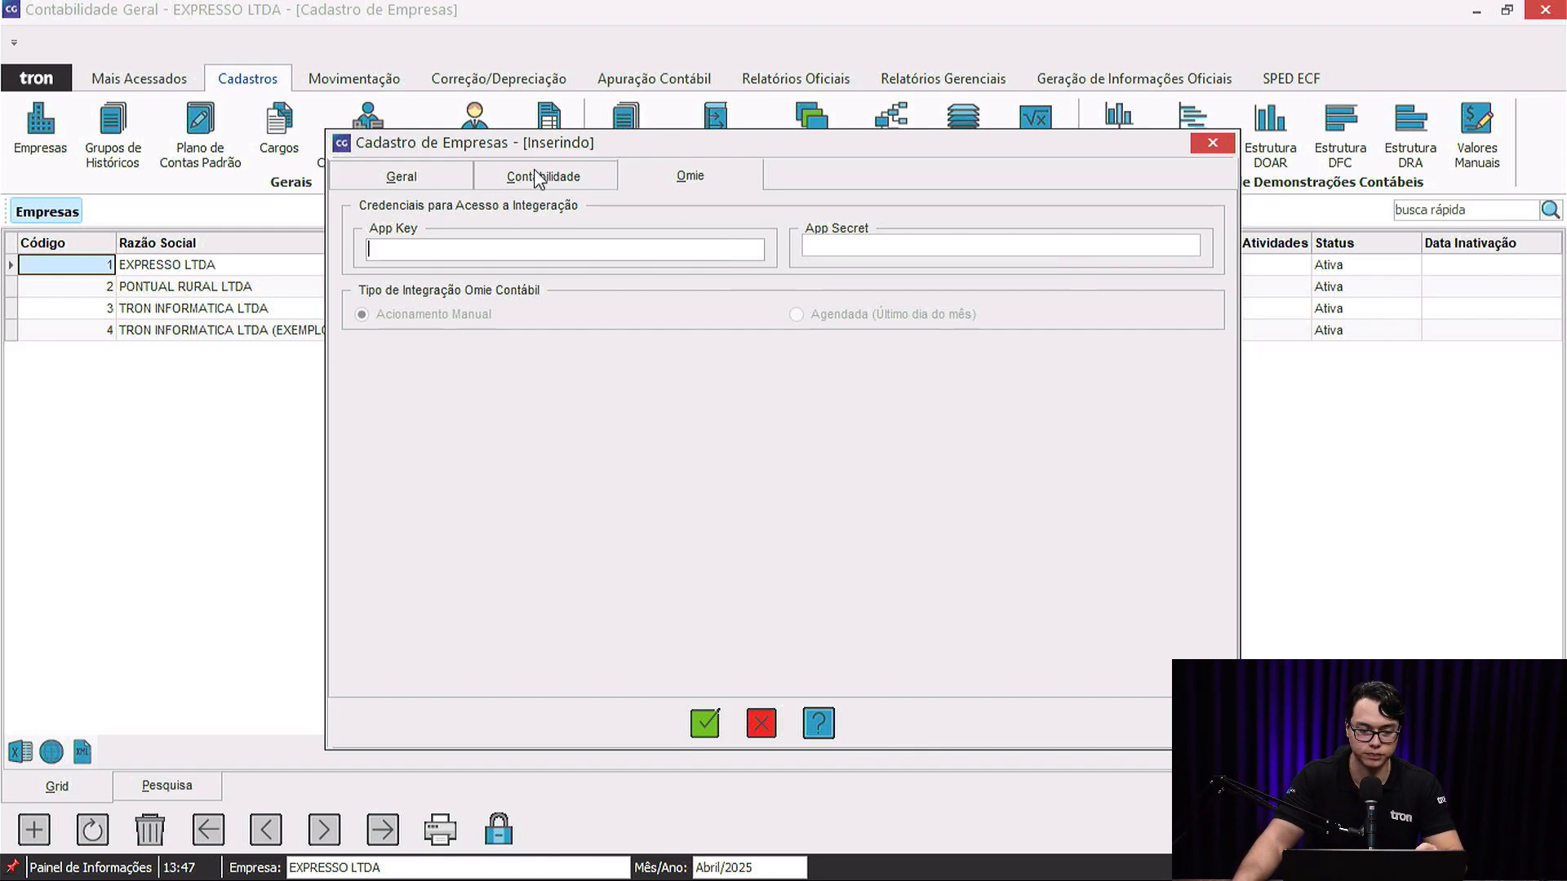
pyautogui.click(401, 177)
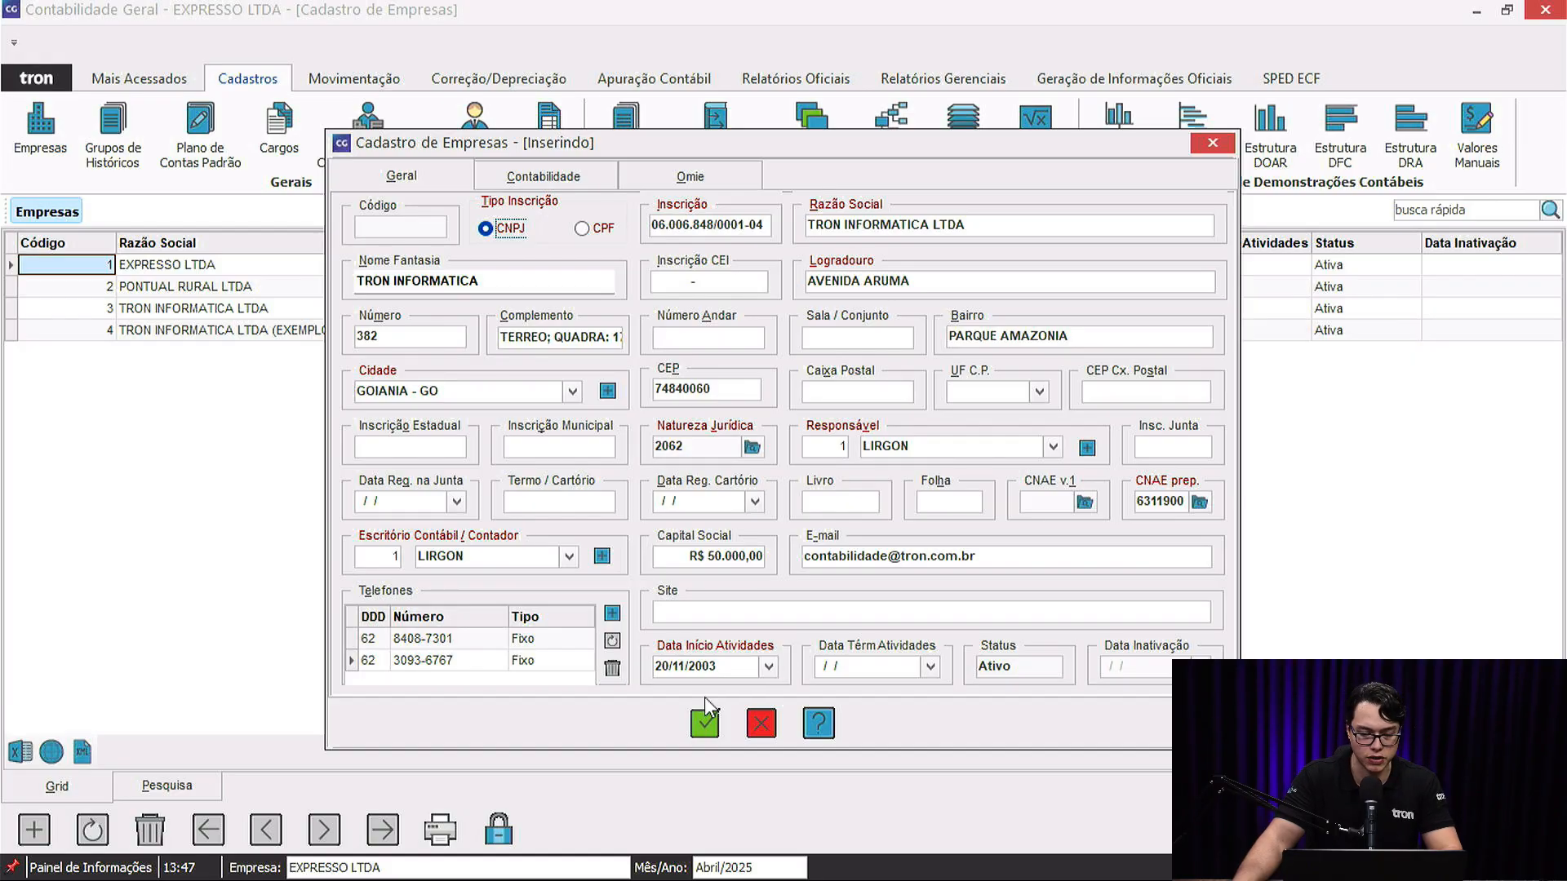
# Save TRON INFORMATICA LTDA as company 5, skip adding a period, and open its Períodos Contábeis.
pyautogui.click(707, 724)
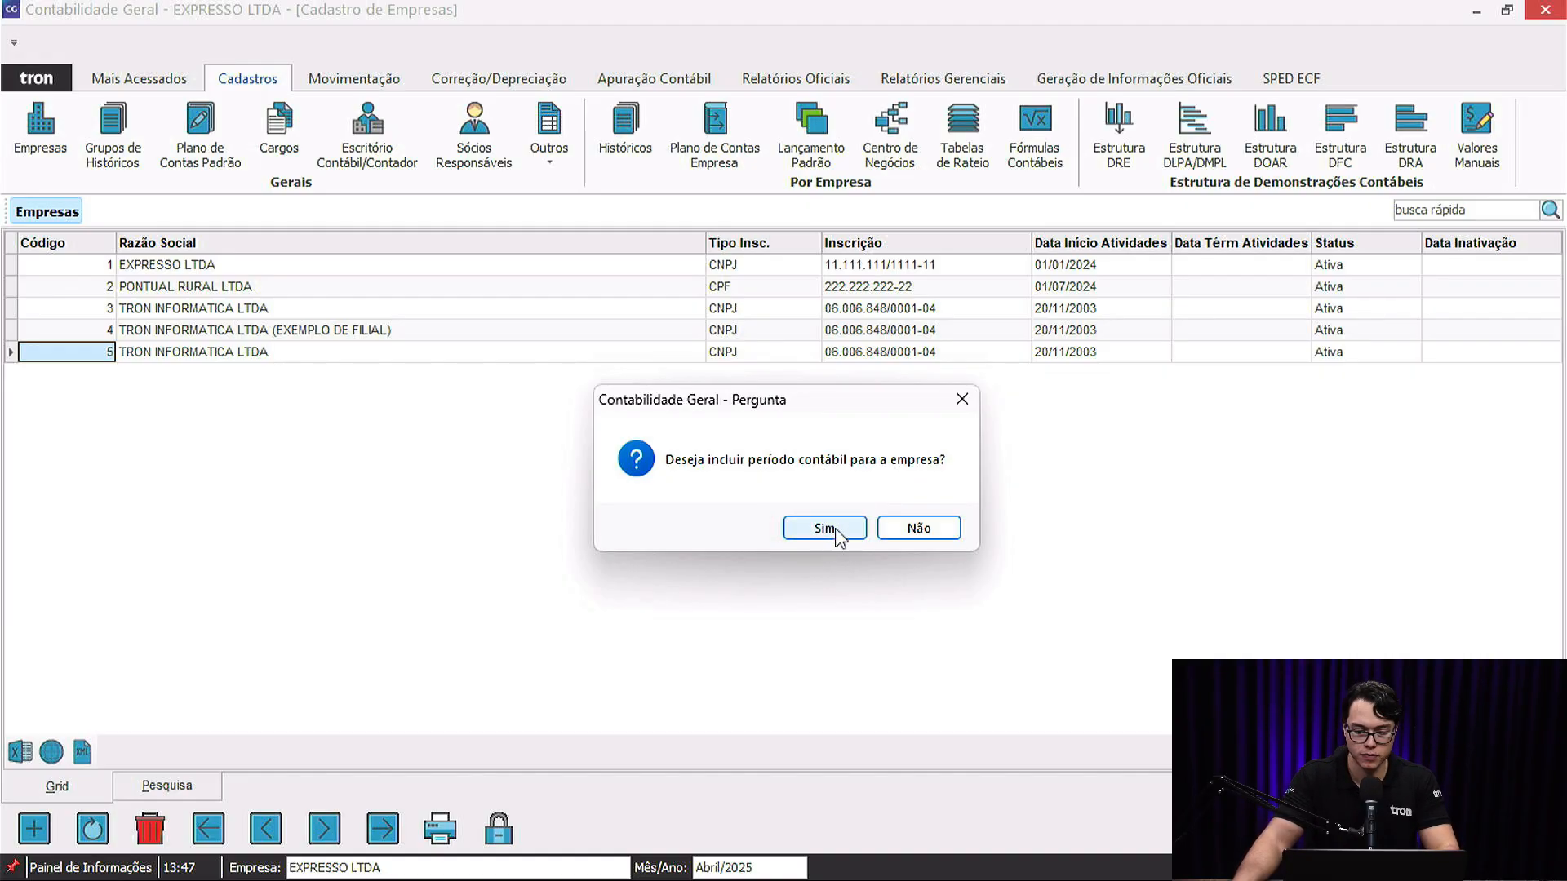
pyautogui.click(917, 530)
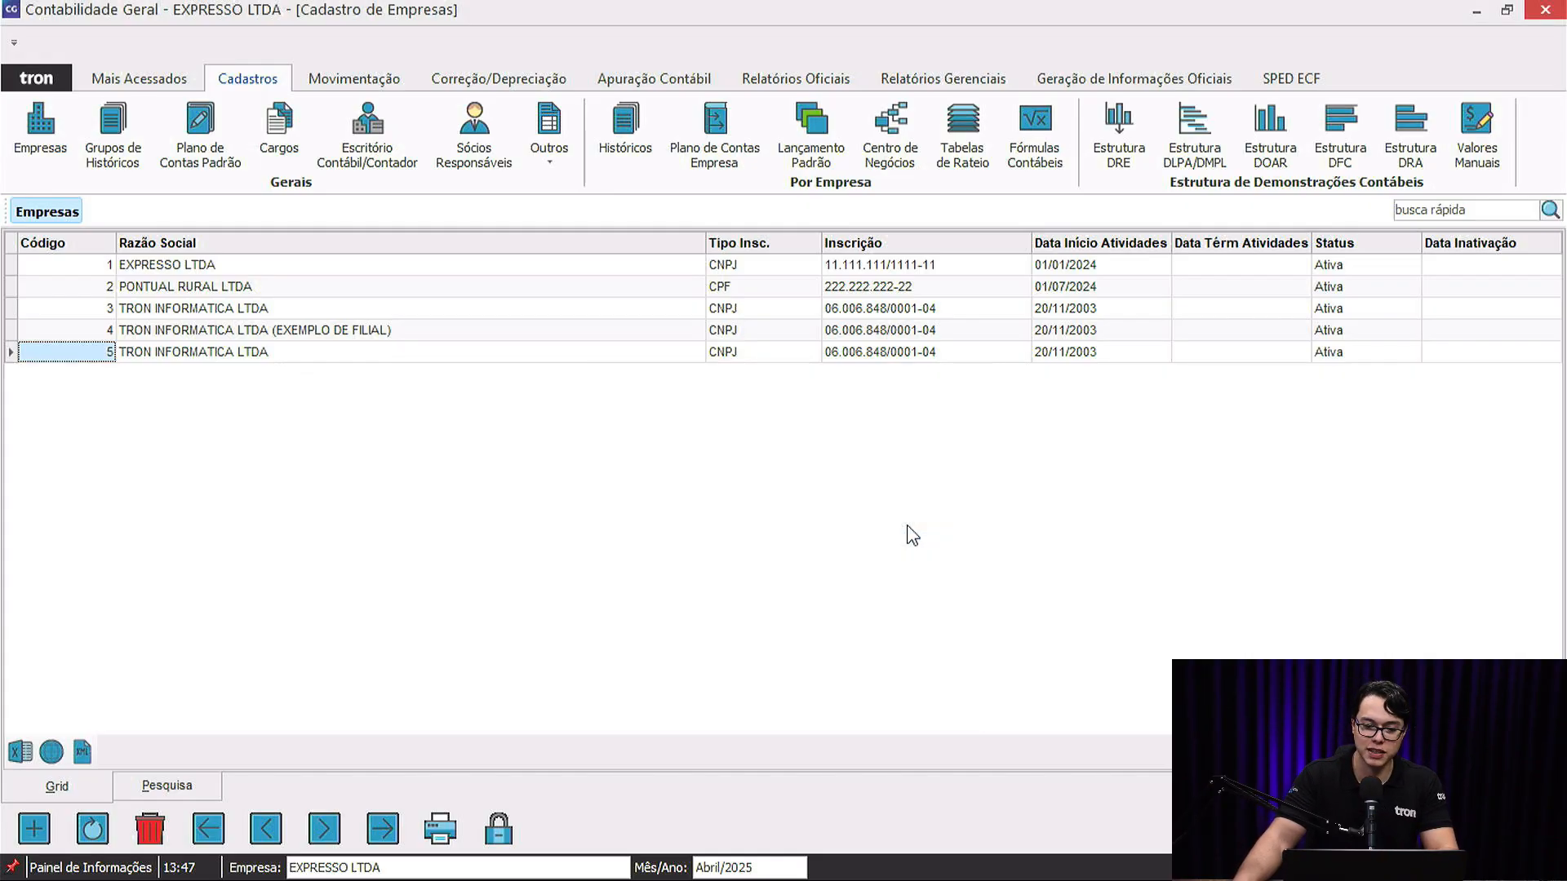
pyautogui.click(245, 352)
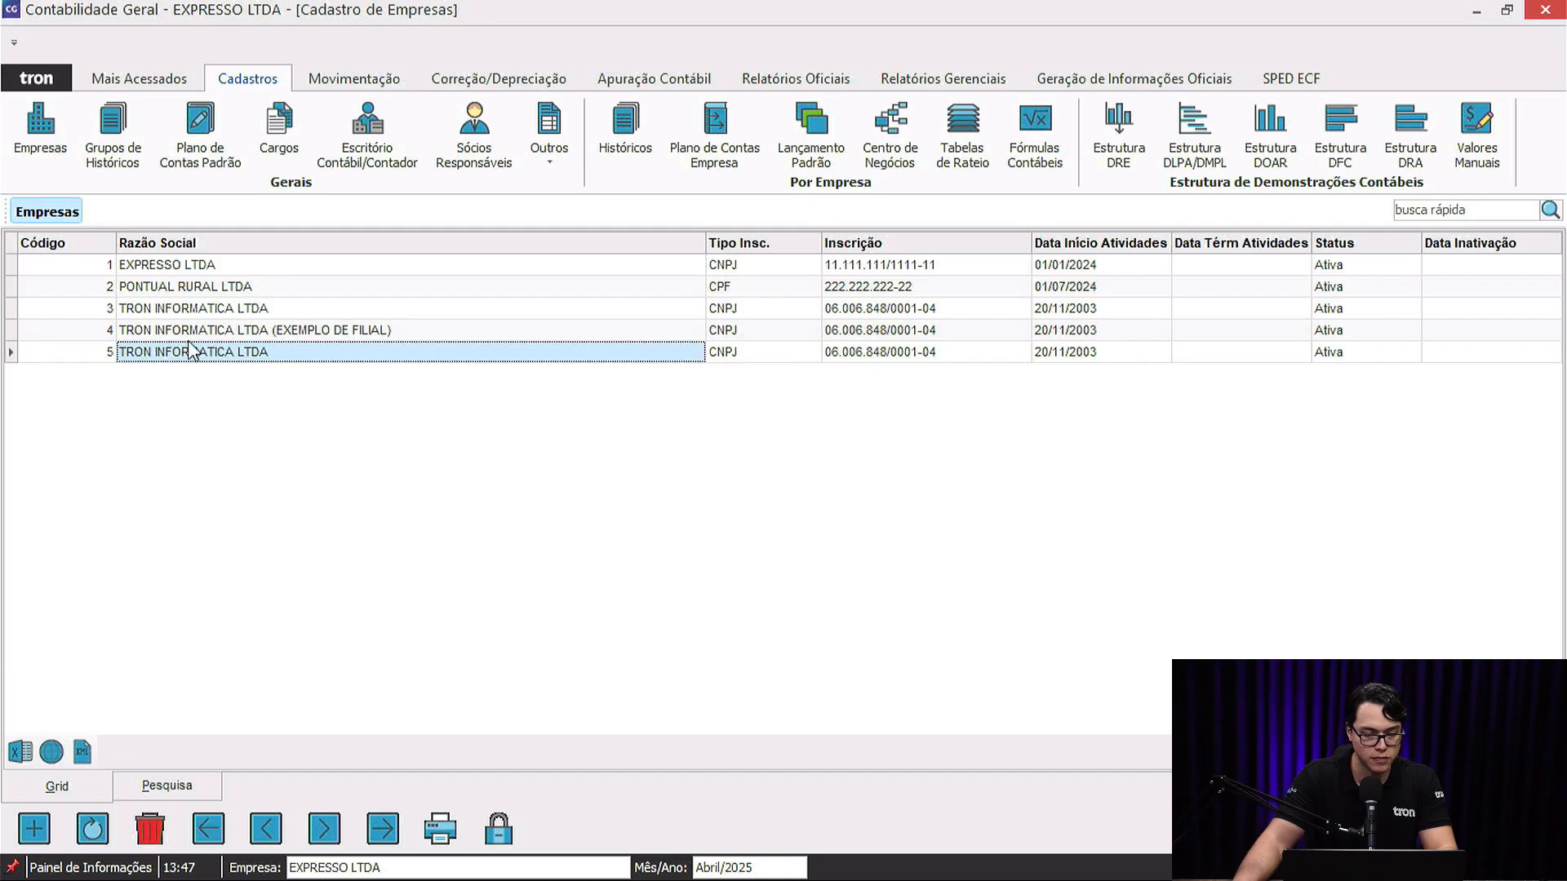
pyautogui.click(234, 310)
pyautogui.click(252, 331)
pyautogui.click(266, 349)
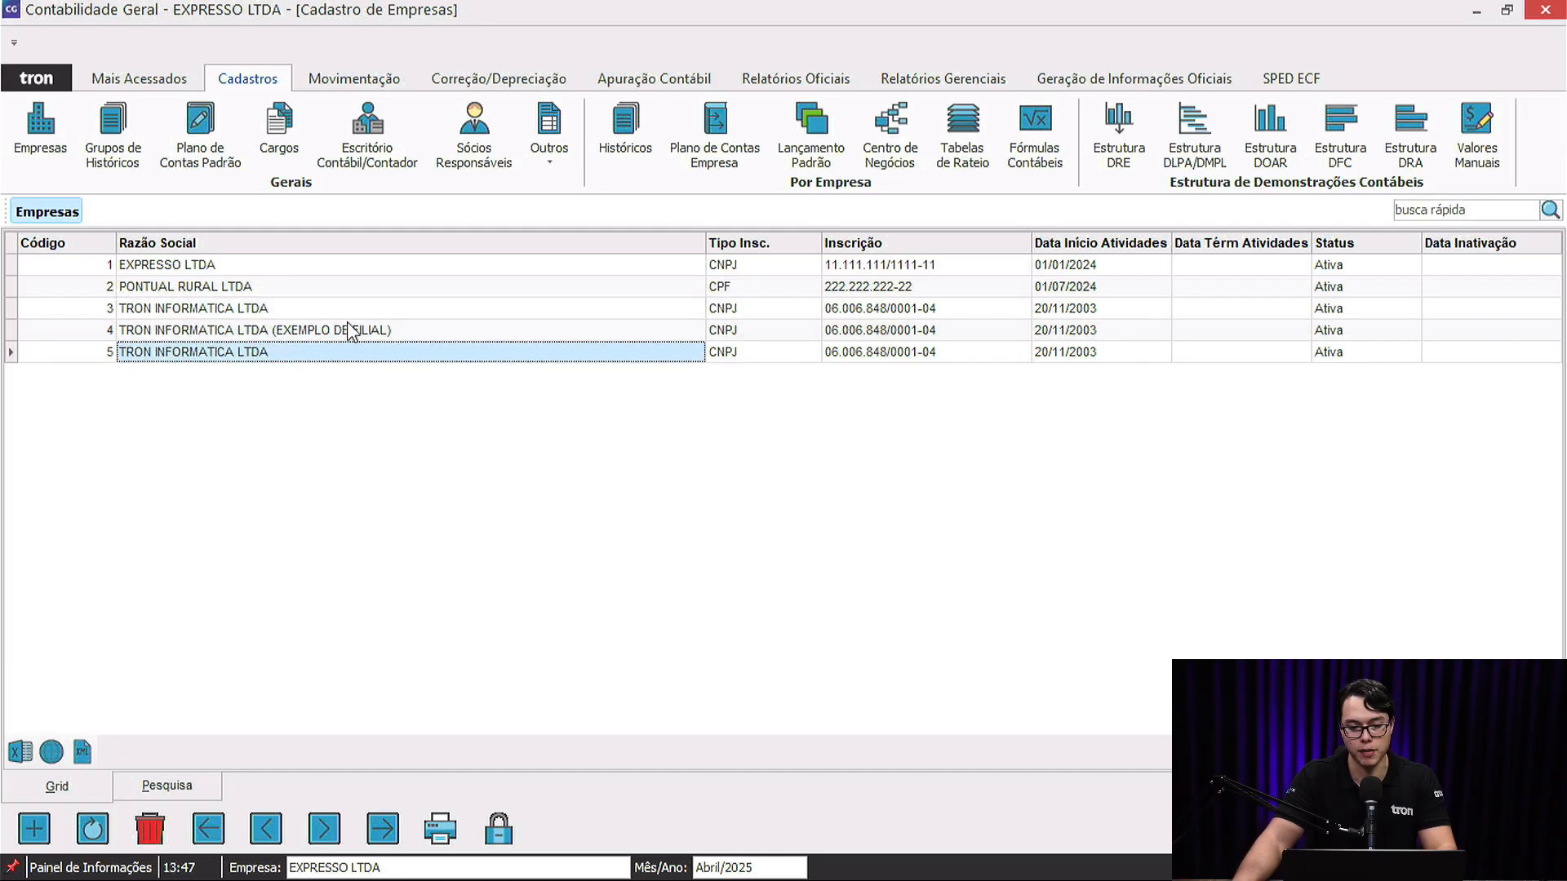
pyautogui.click(312, 315)
pyautogui.click(306, 332)
pyautogui.click(308, 351)
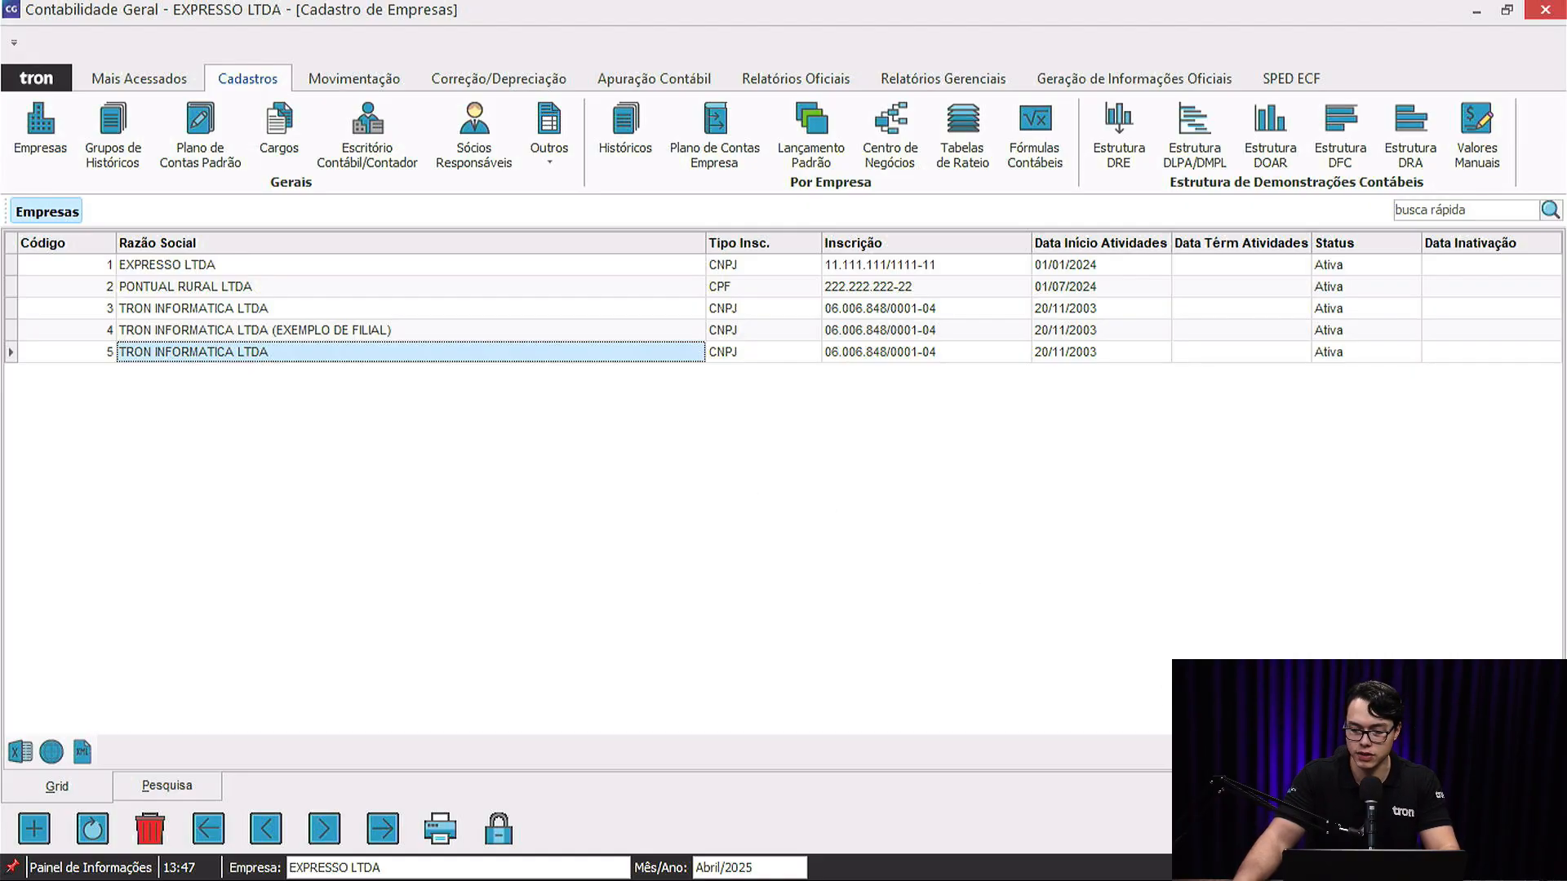
pyautogui.click(1322, 800)
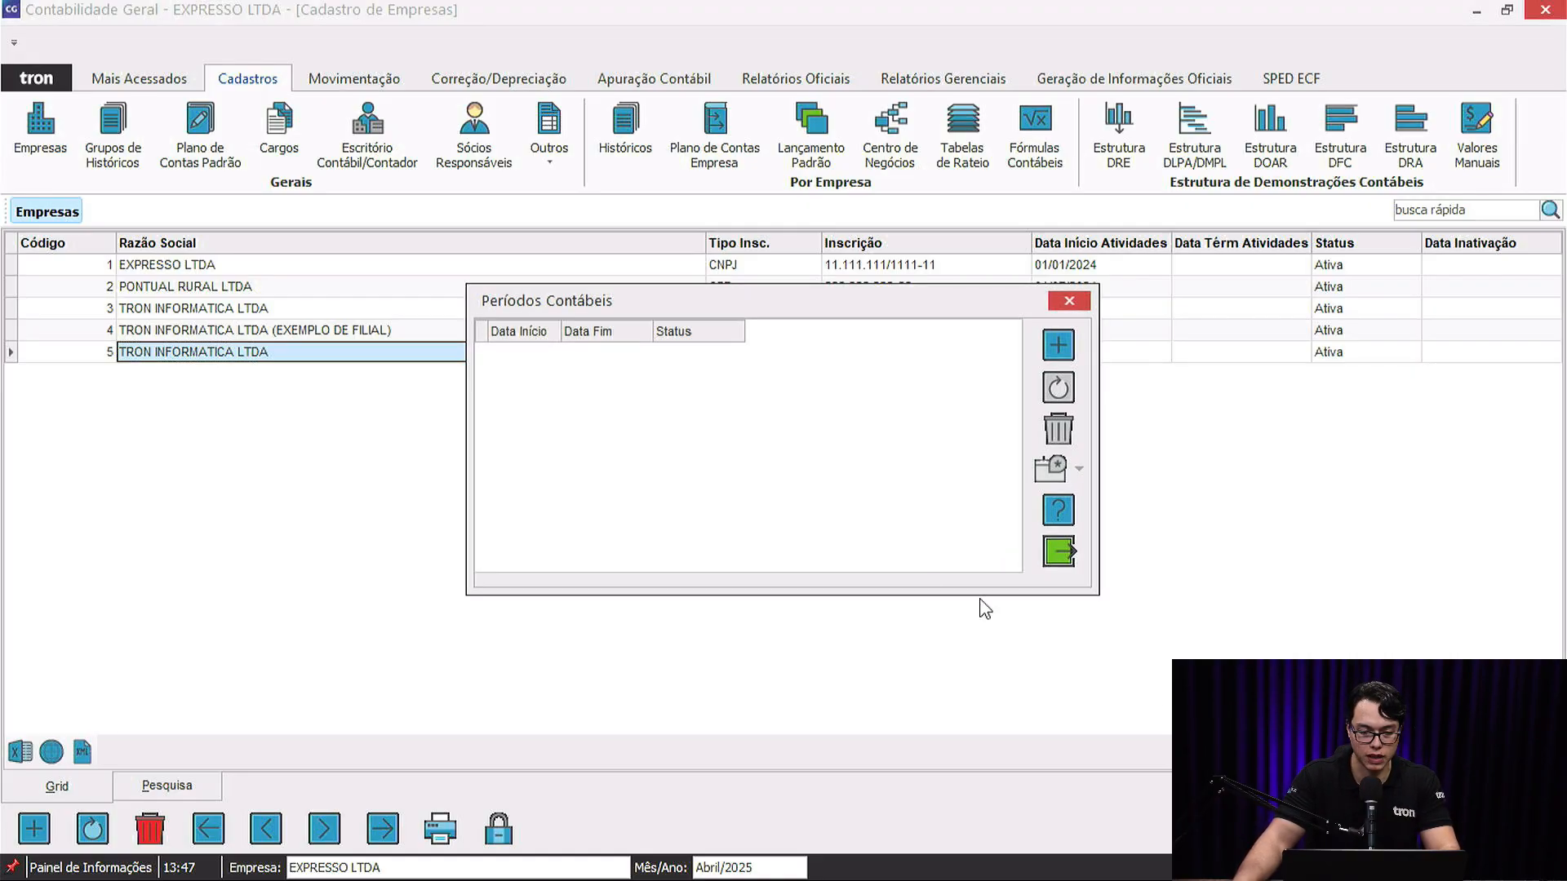
# Start a new accounting period for company 5 running from 01/01/2025 to 31/12/2025.
pyautogui.click(1057, 346)
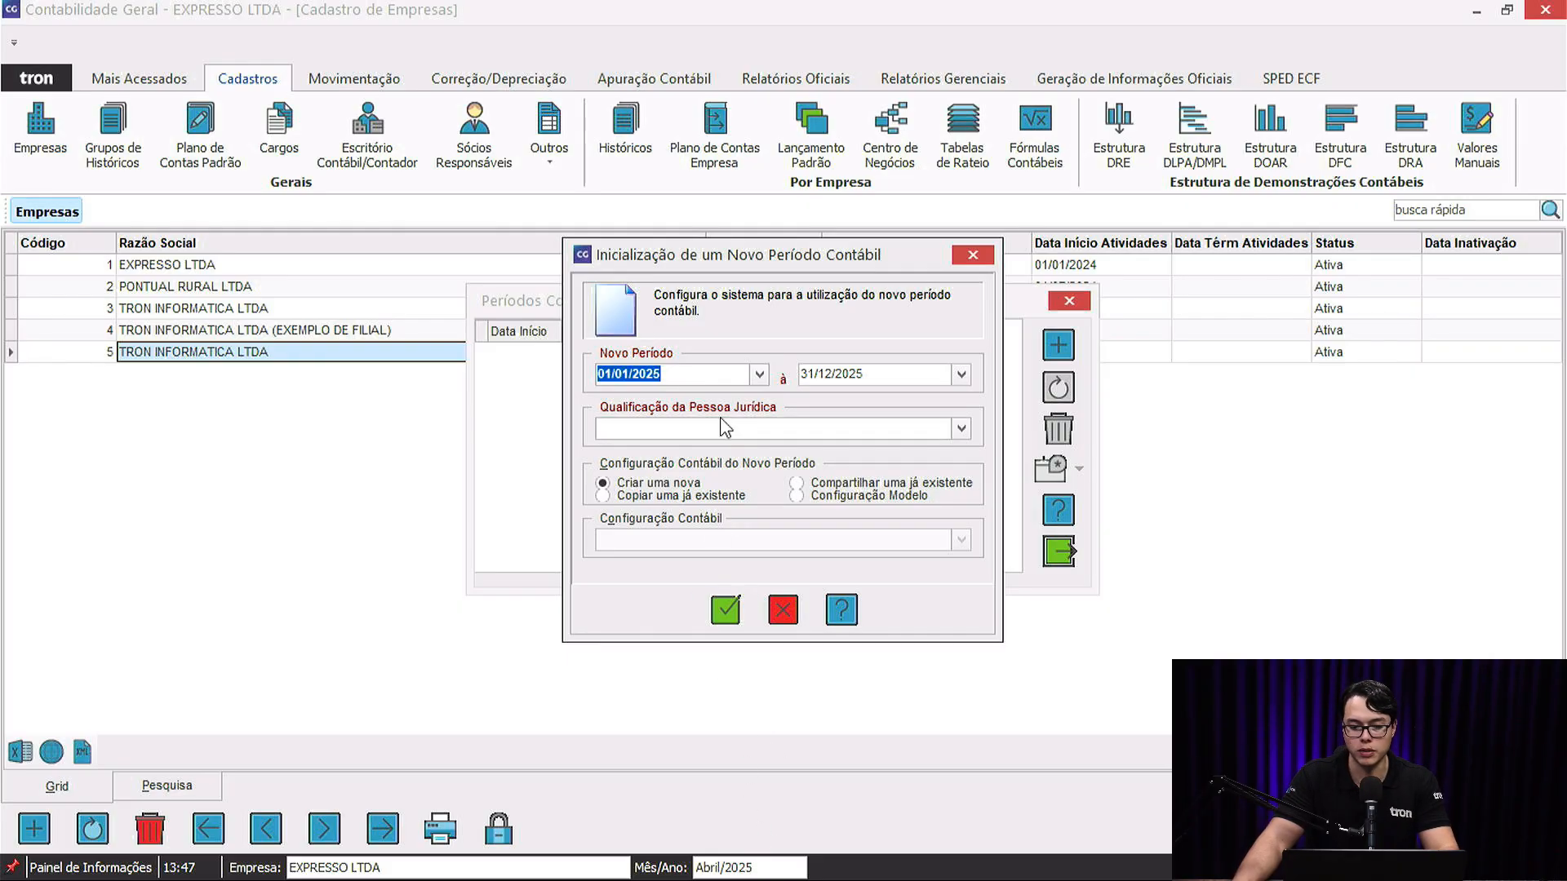
pyautogui.moveTo(888, 378); pyautogui.dragTo(525, 373)
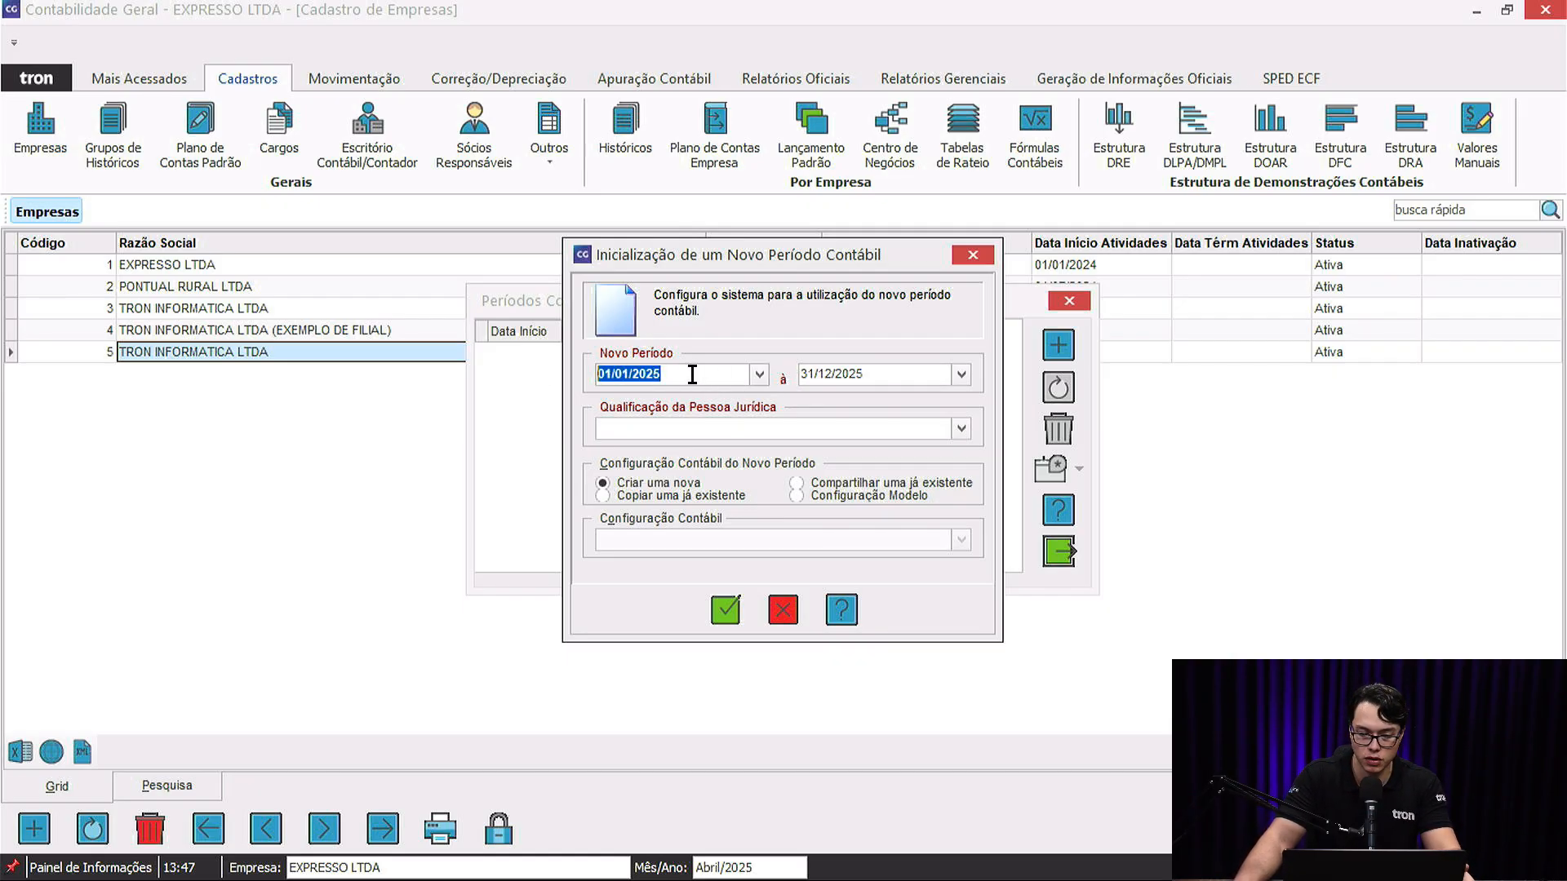
pyautogui.moveTo(692, 374); pyautogui.dragTo(543, 390)
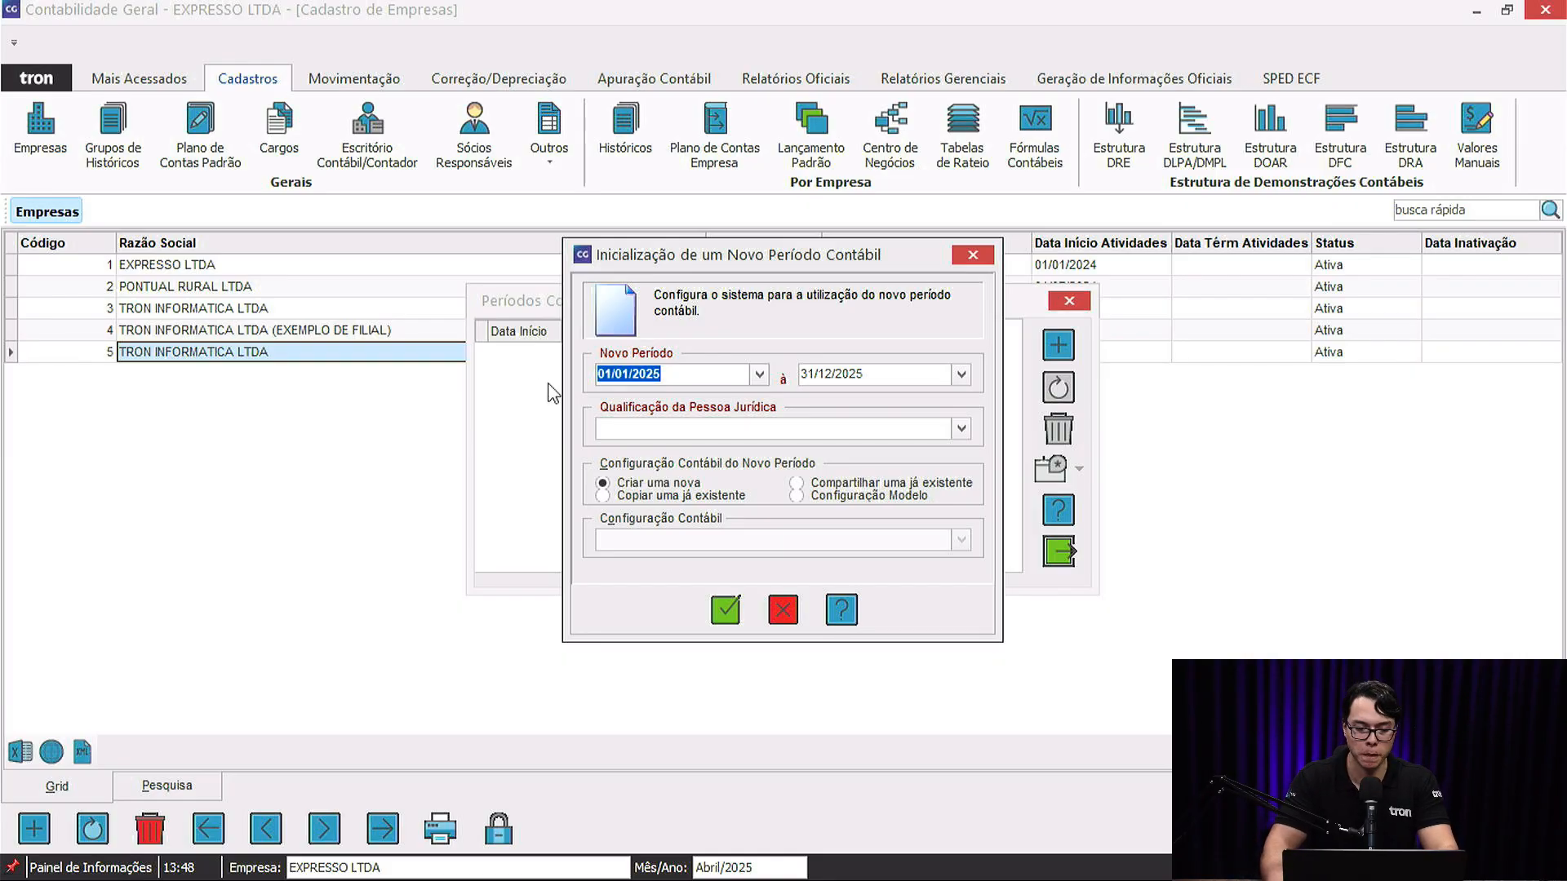
pyautogui.write('0')
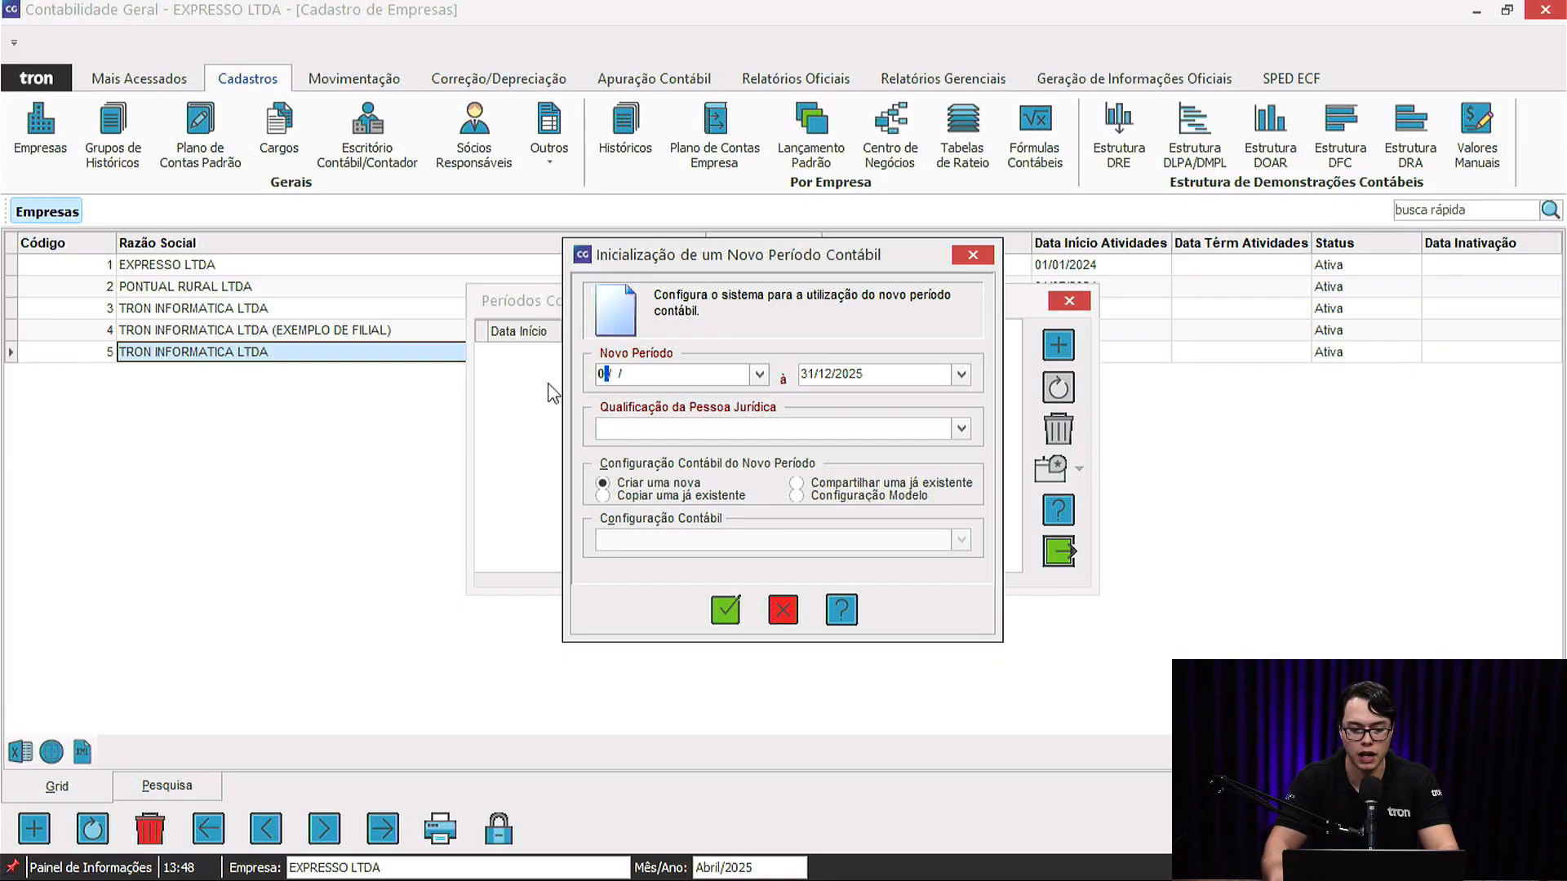
pyautogui.write('7/')
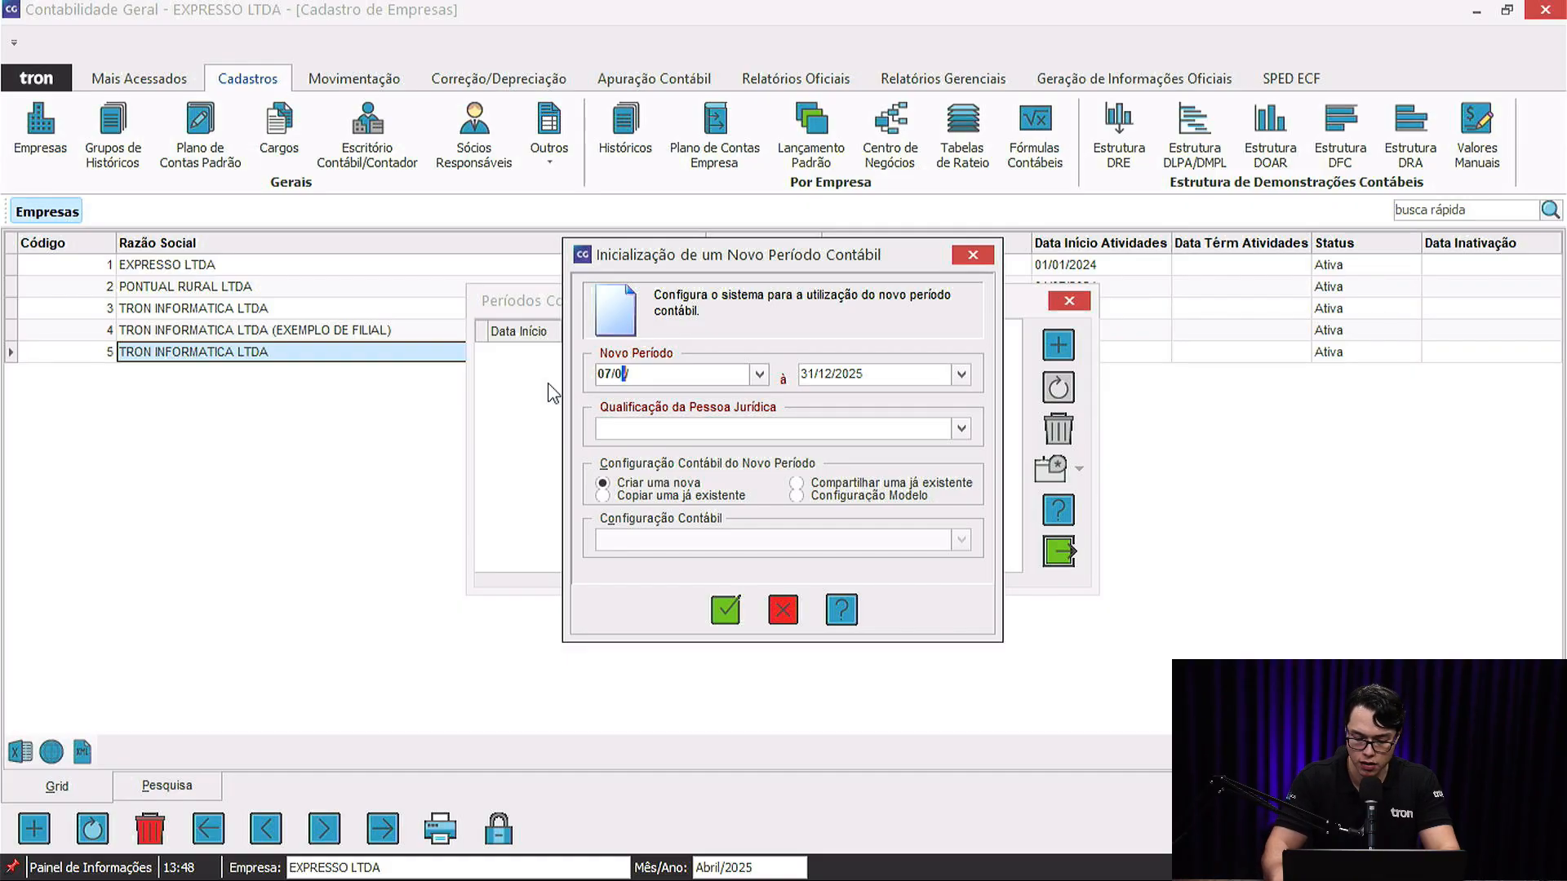
pyautogui.write('06/2025')
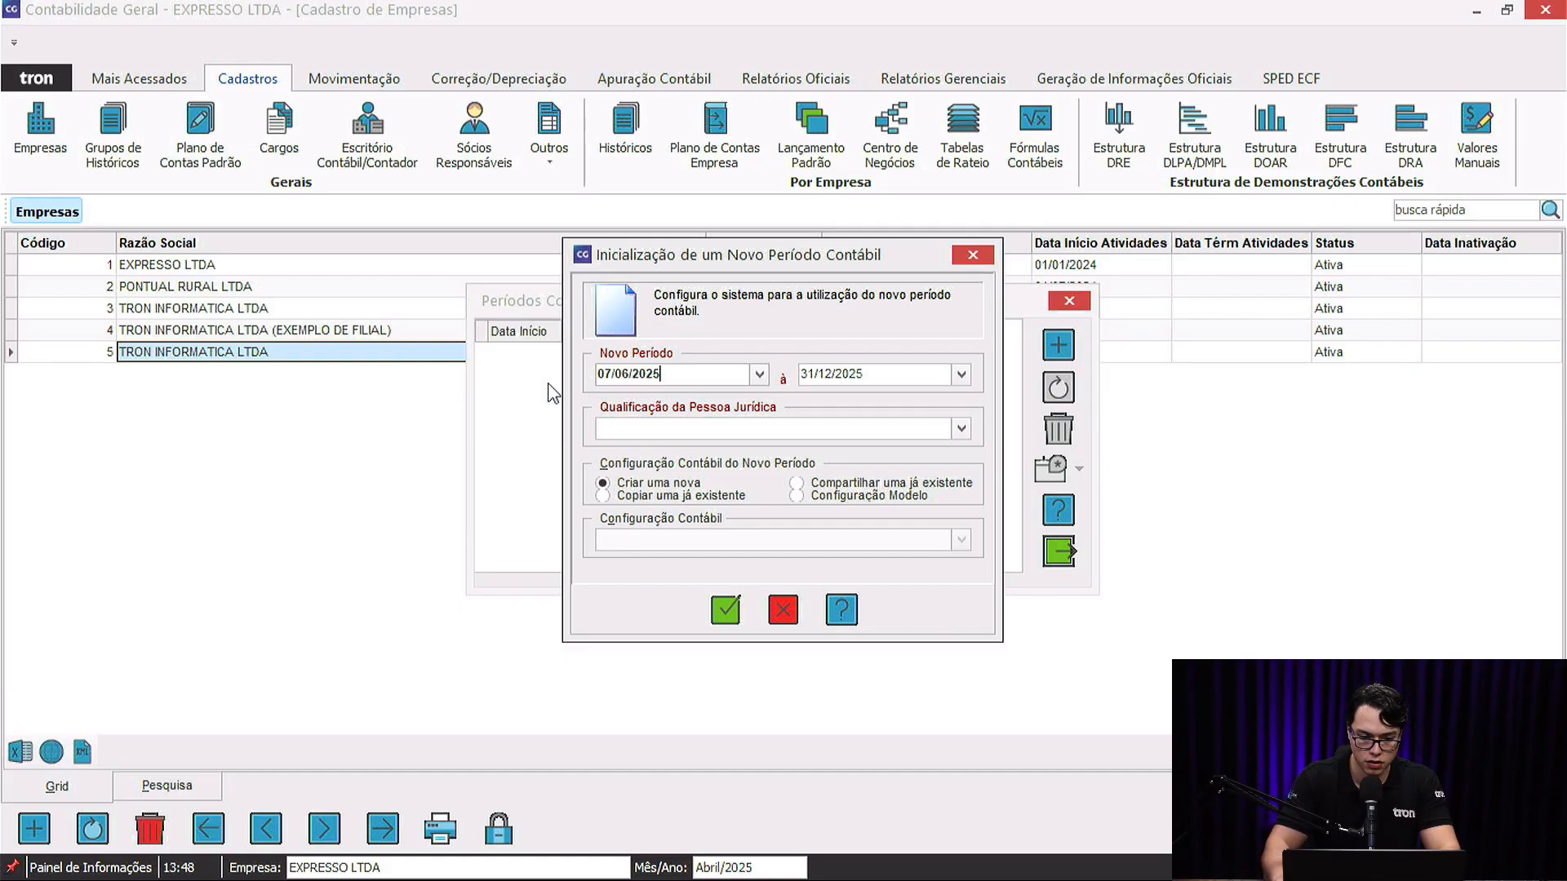
pyautogui.click(845, 377)
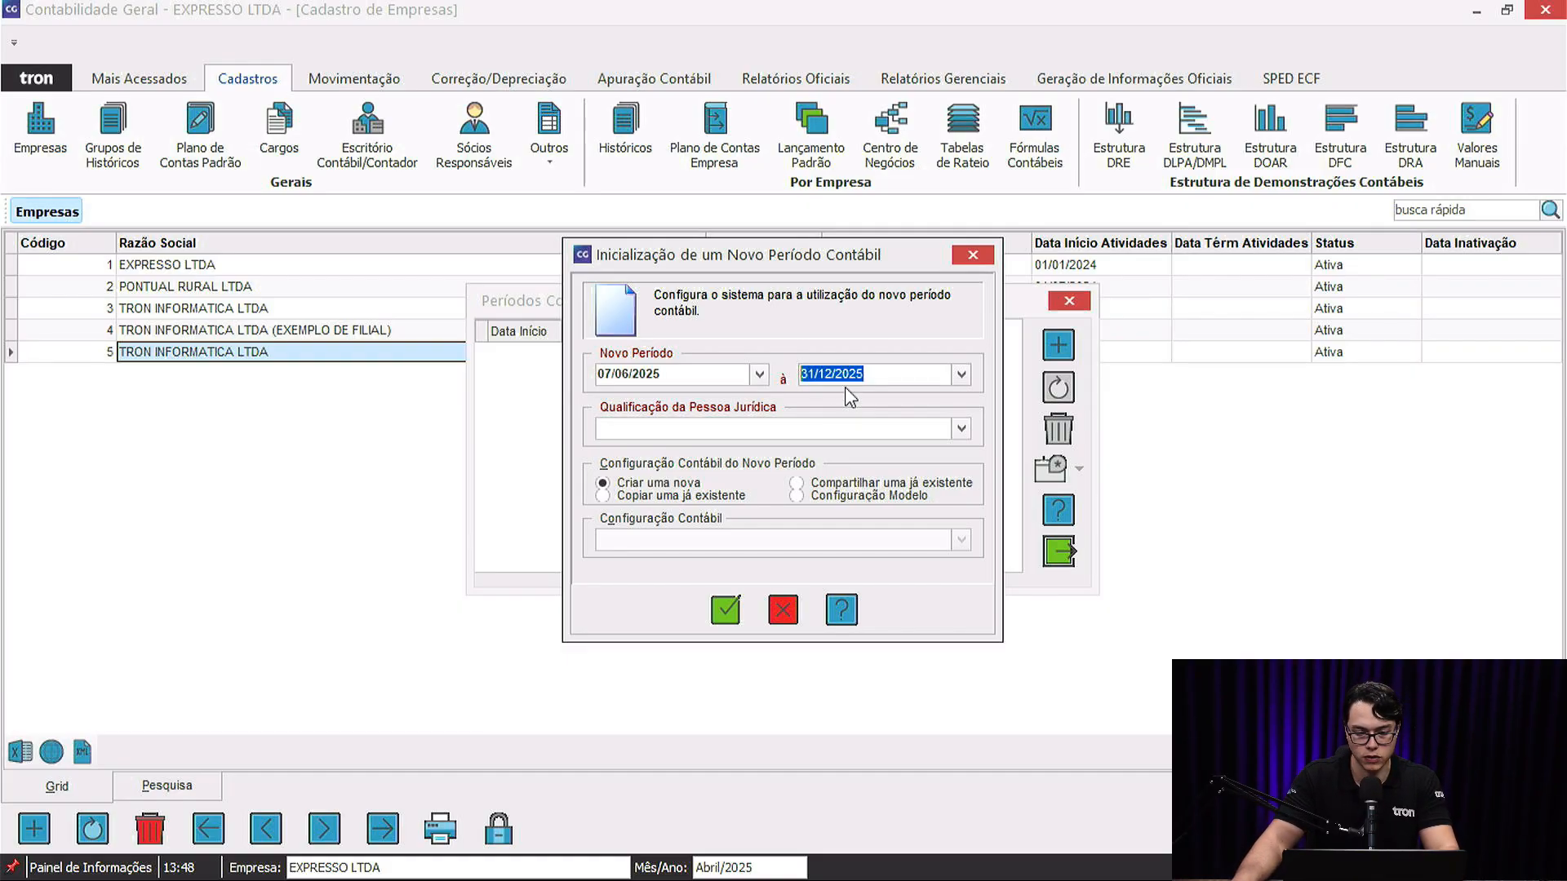
pyautogui.click(712, 373)
pyautogui.write('01/ /')
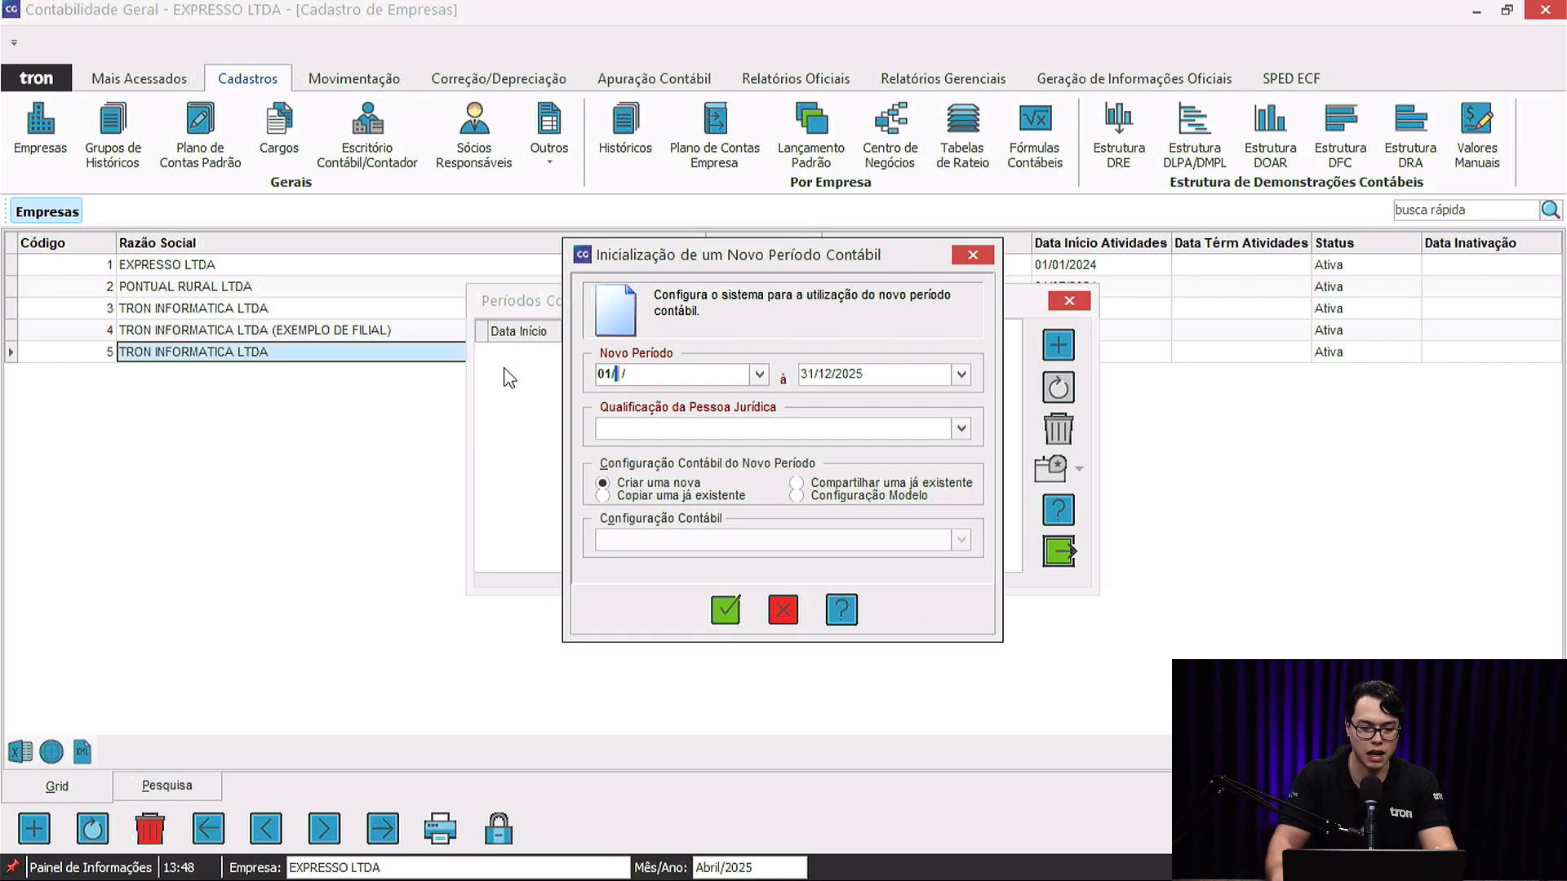
pyautogui.write('012025')
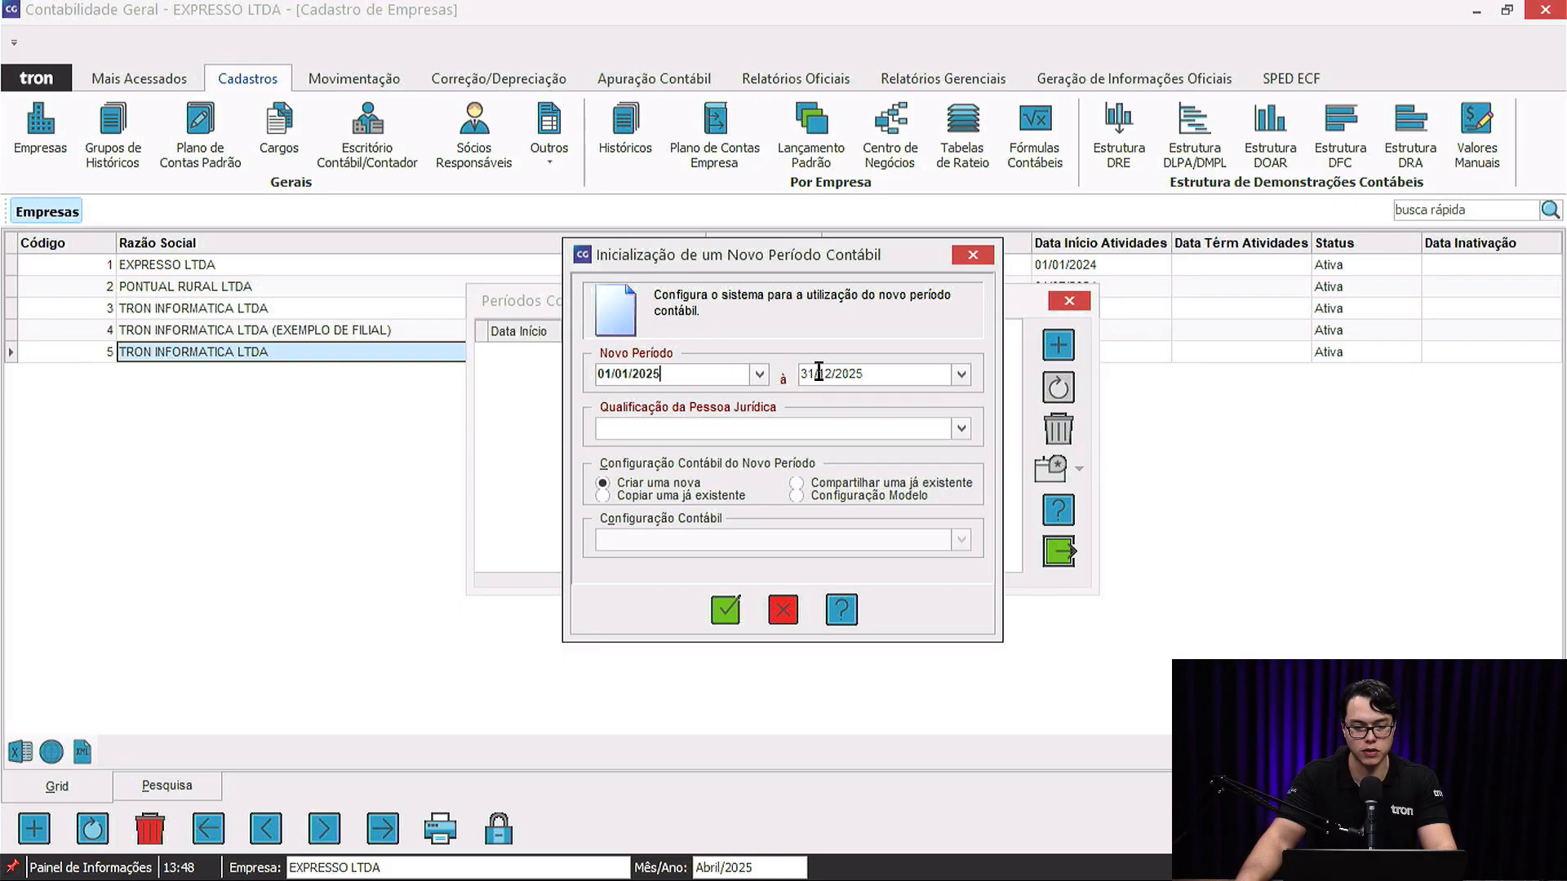
pyautogui.click(628, 423)
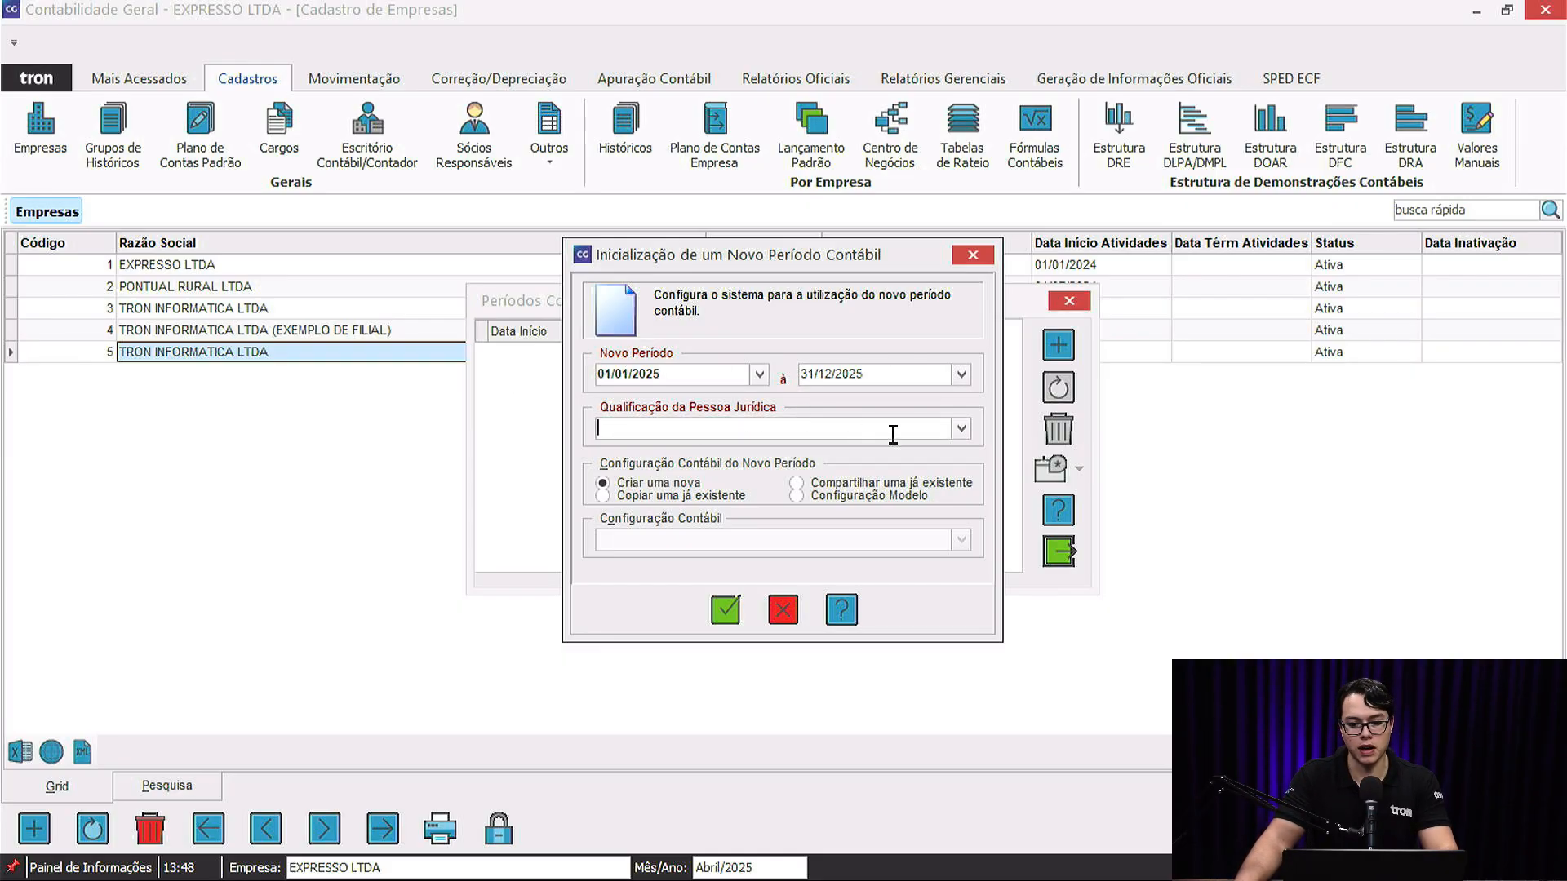
# Set the legal entity qualification to PJ em Geral and confirm the new period setup.
pyautogui.click(961, 428)
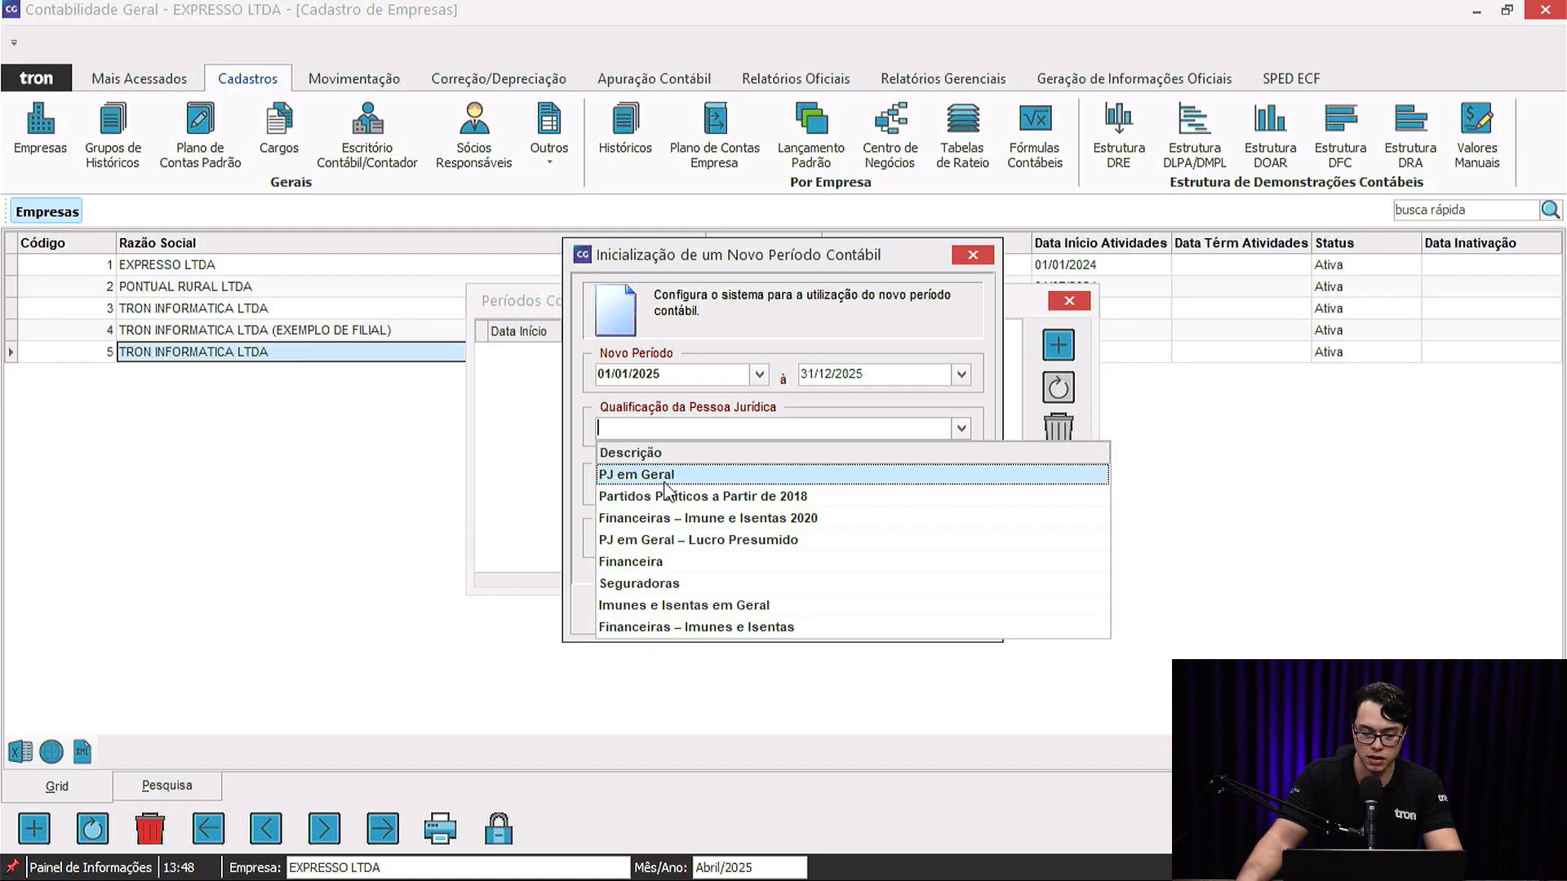
pyautogui.scroll(-1, 682, 595)
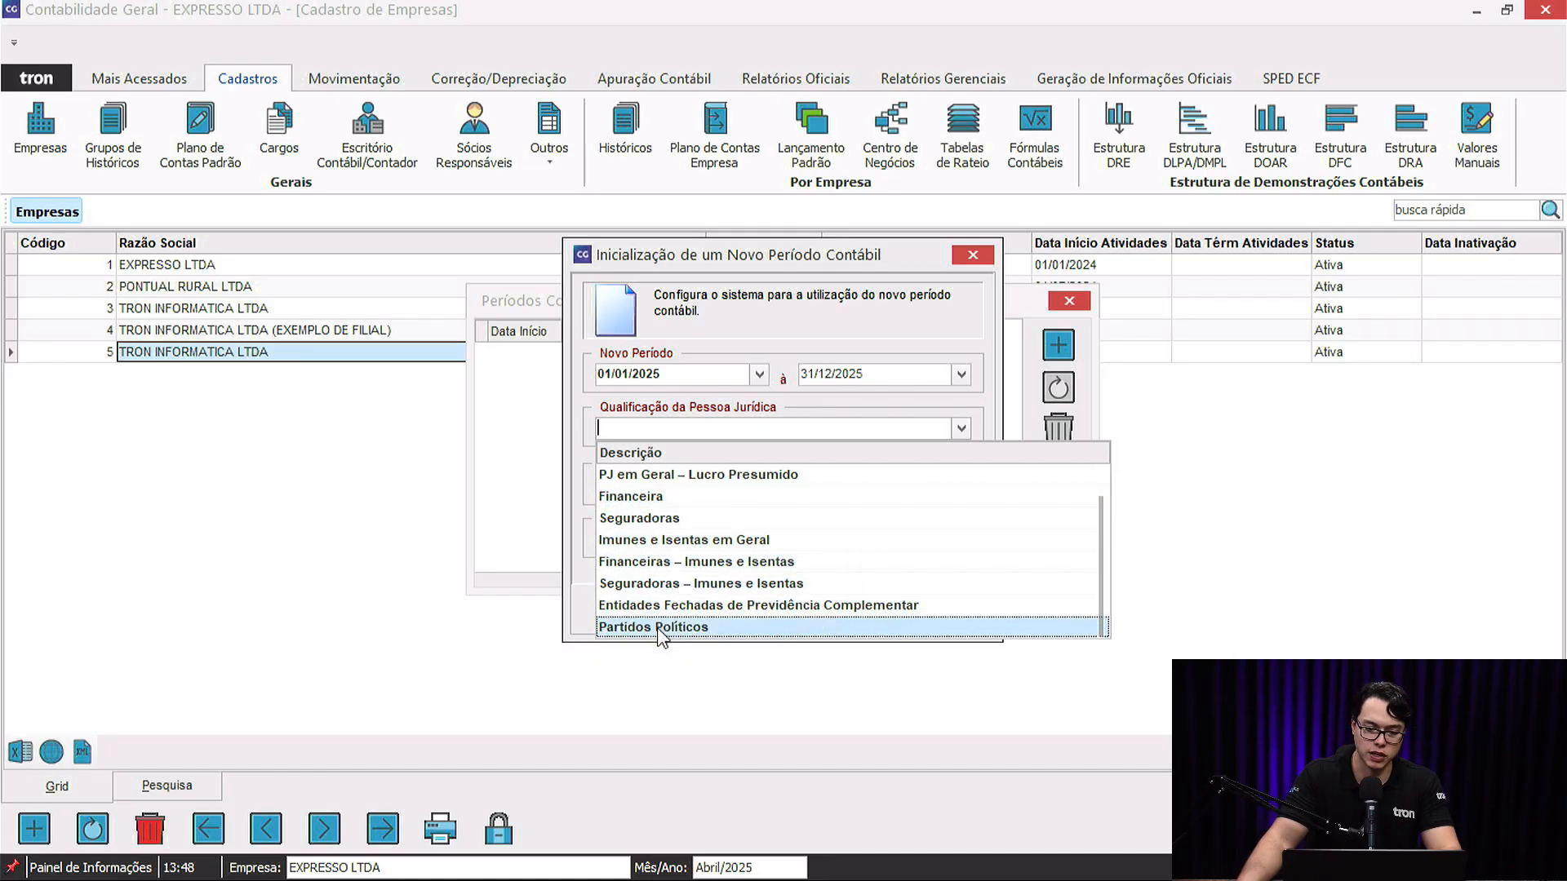
pyautogui.scroll(1, 682, 522)
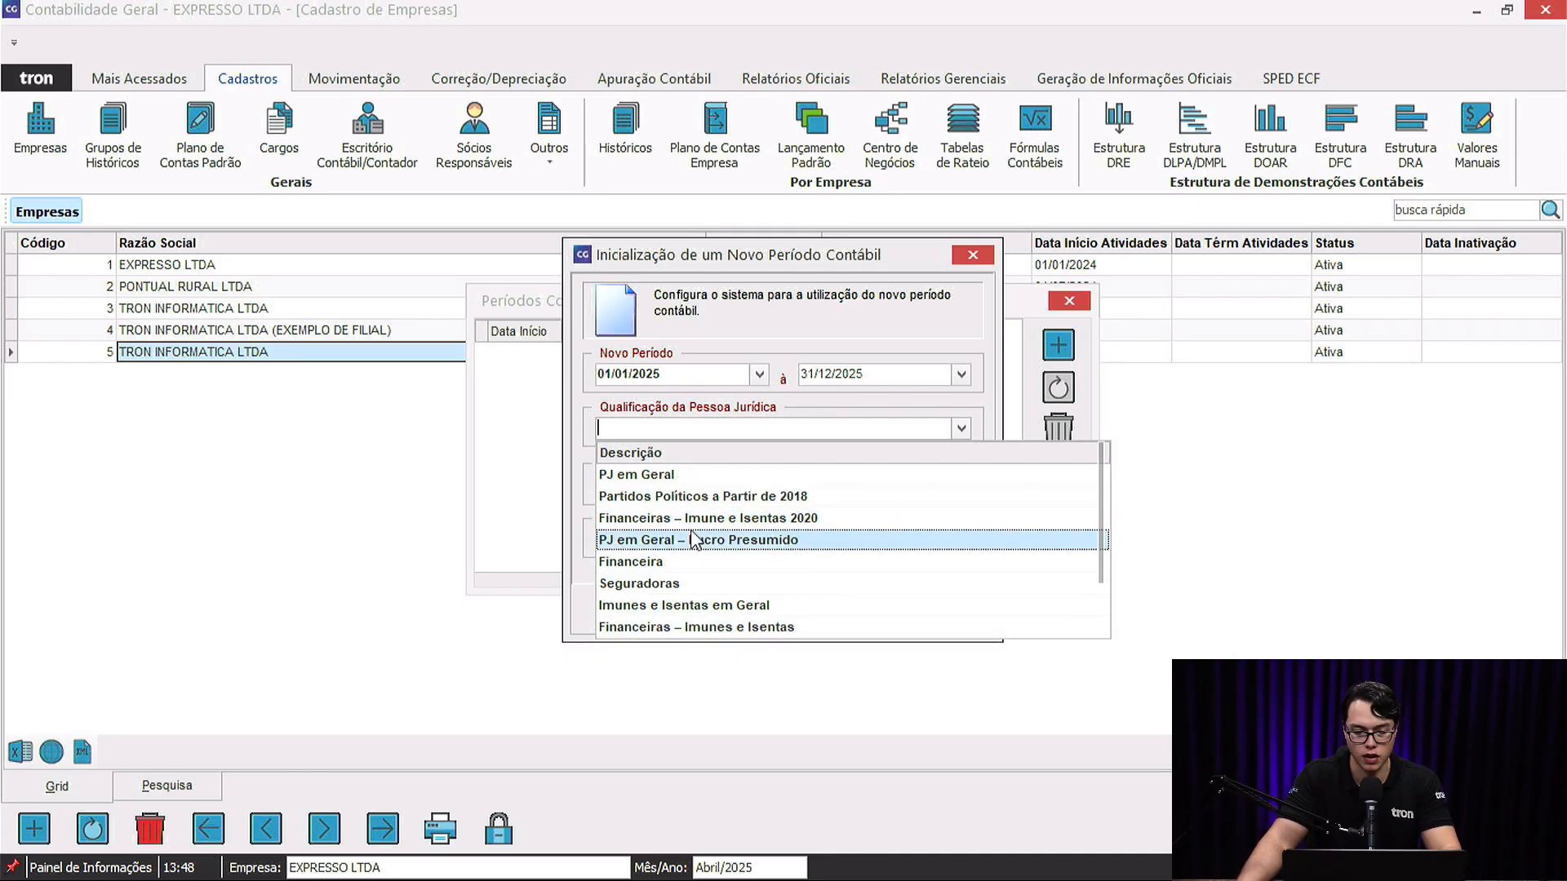
pyautogui.click(663, 480)
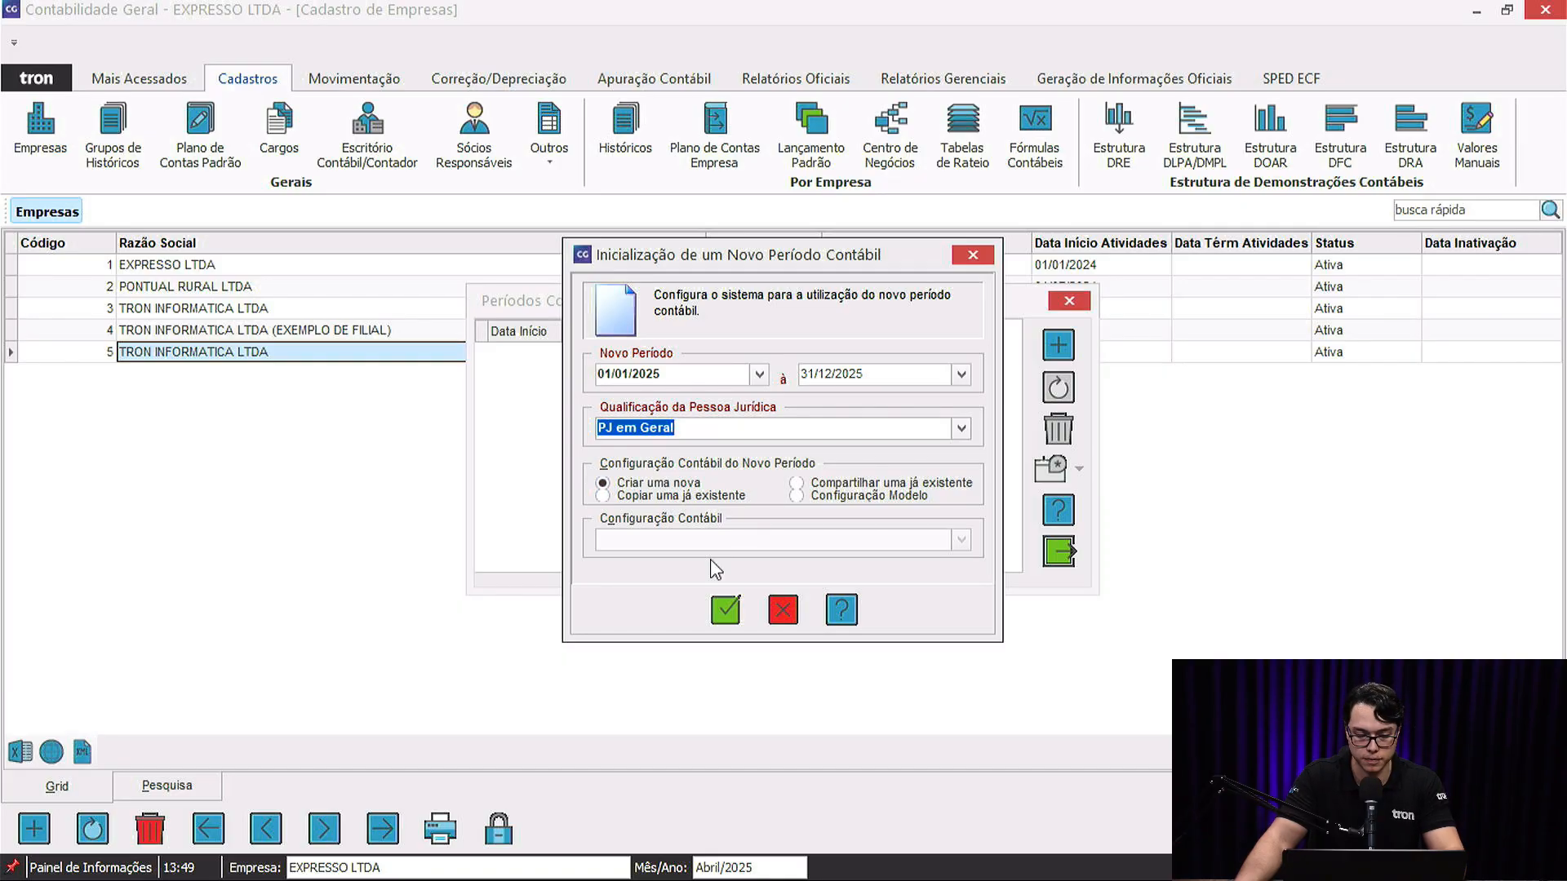
pyautogui.click(726, 611)
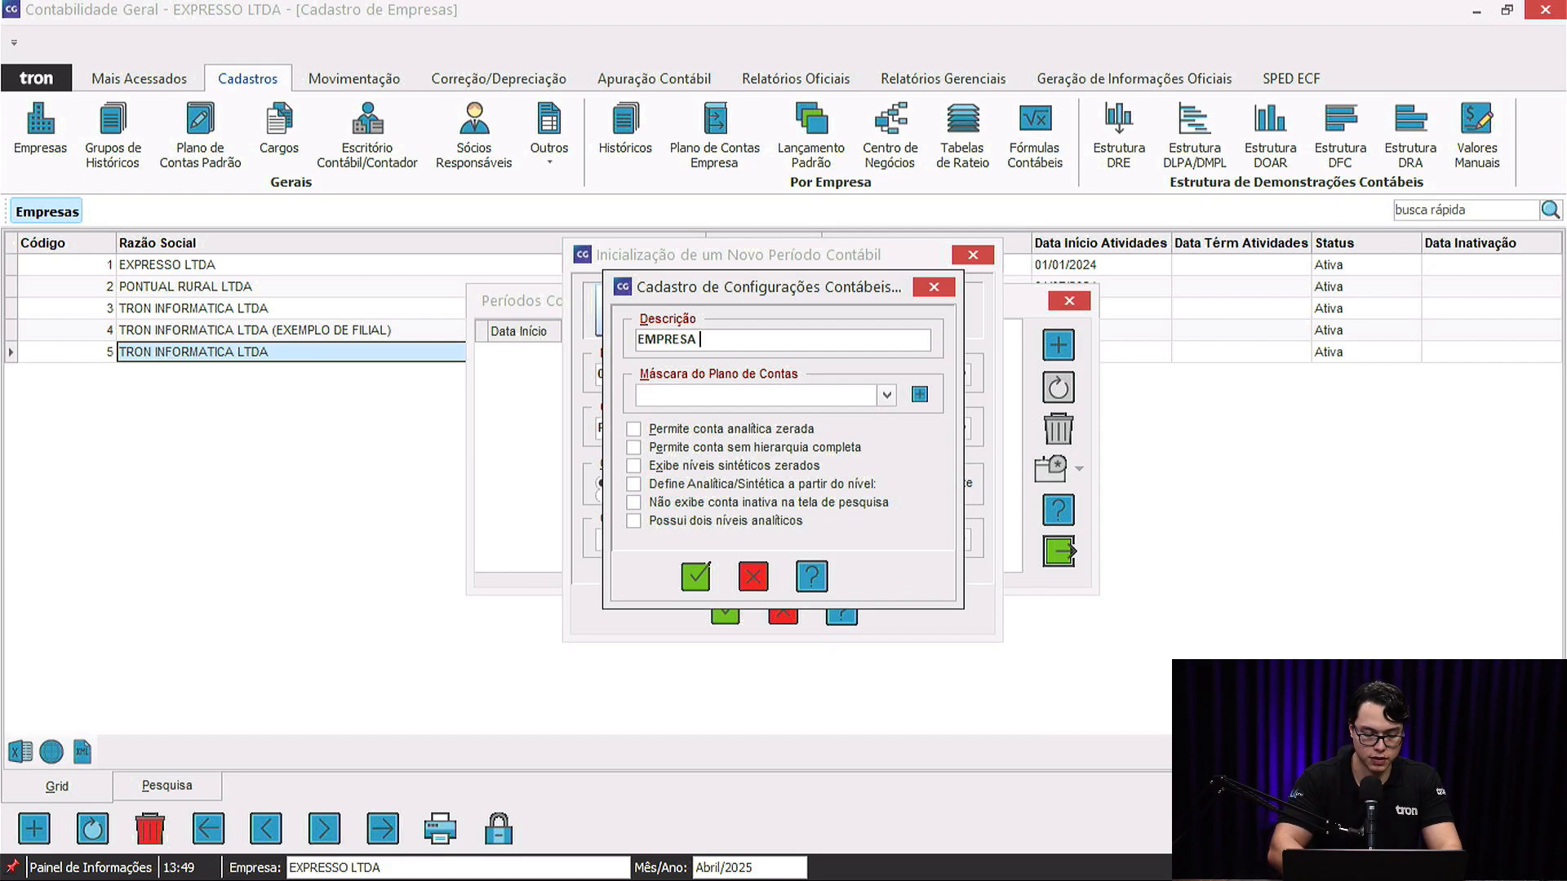
# Browse the available chart-of-accounts masks for EMPRESA TESTE without choosing one.
pyautogui.click(646, 390)
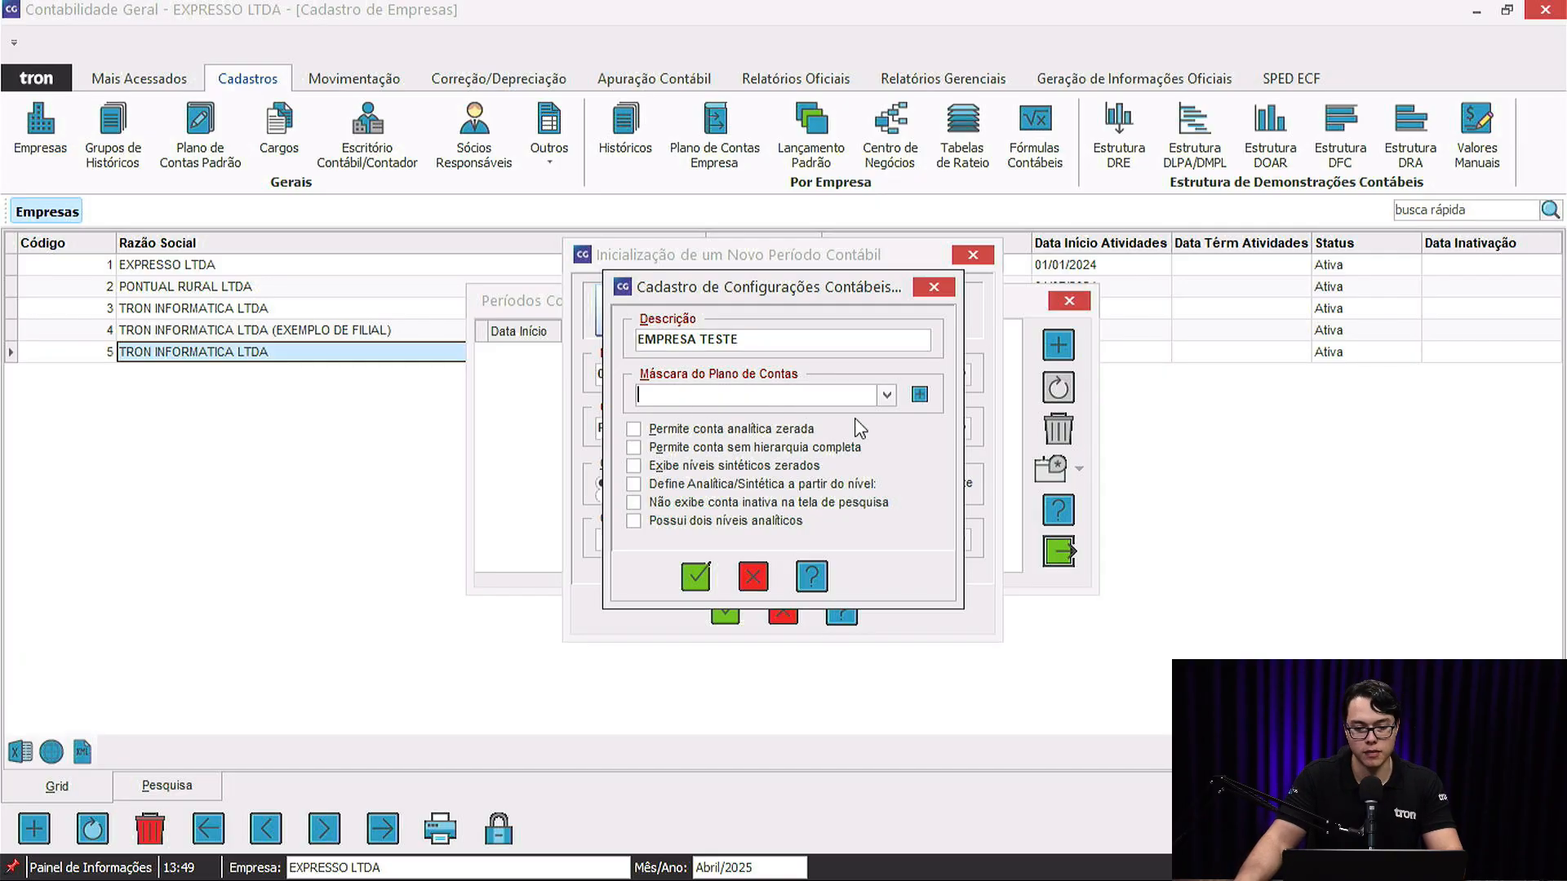
pyautogui.click(886, 397)
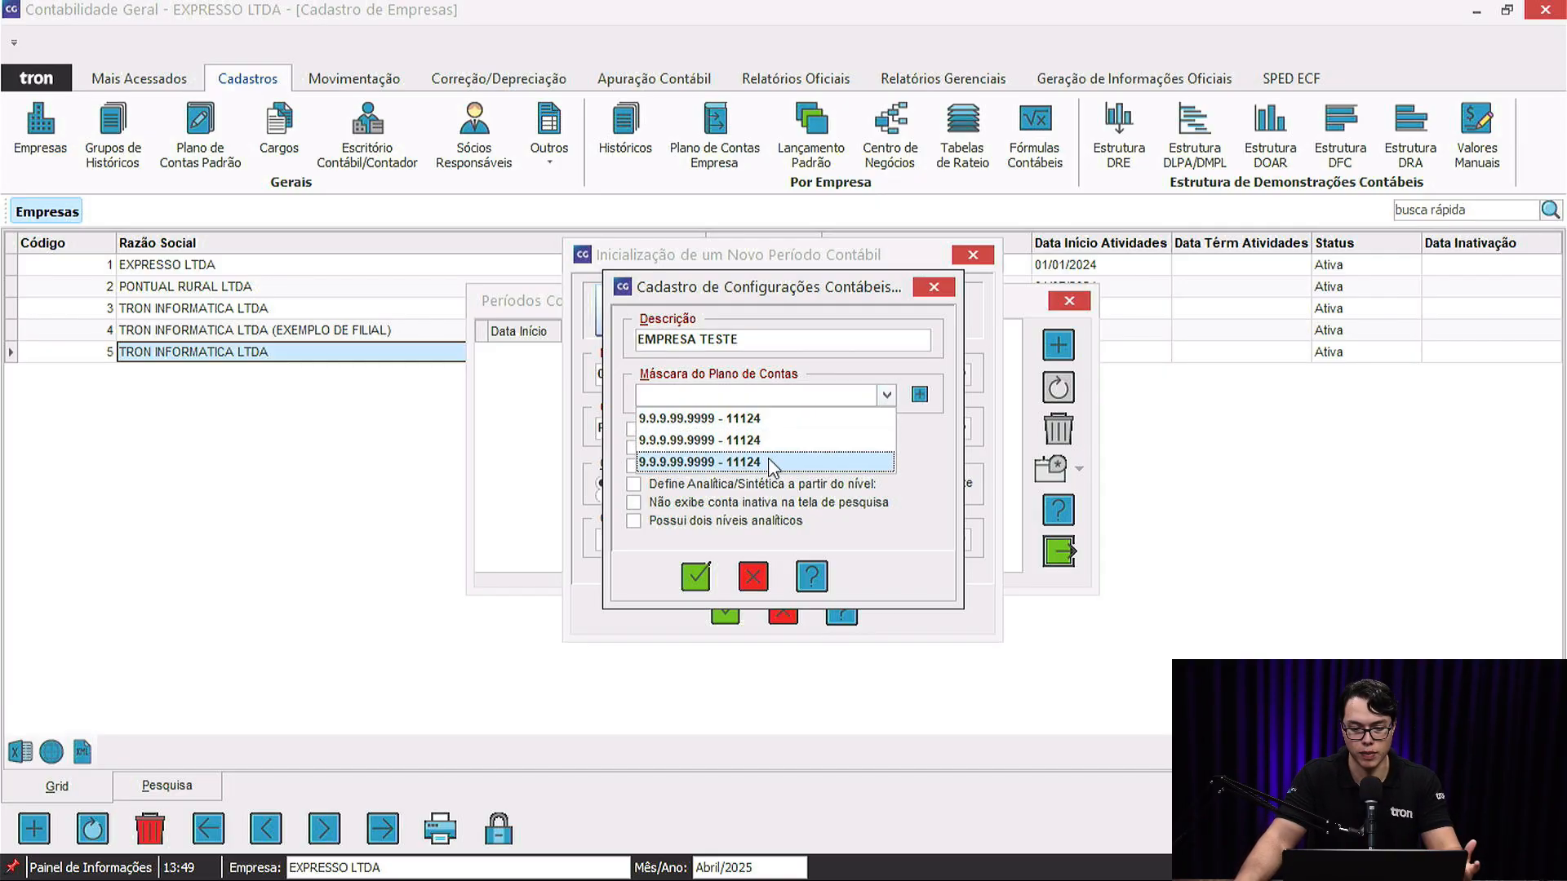
pyautogui.click(887, 398)
# Create a new account mask with calculation mask 11124.
pyautogui.click(921, 396)
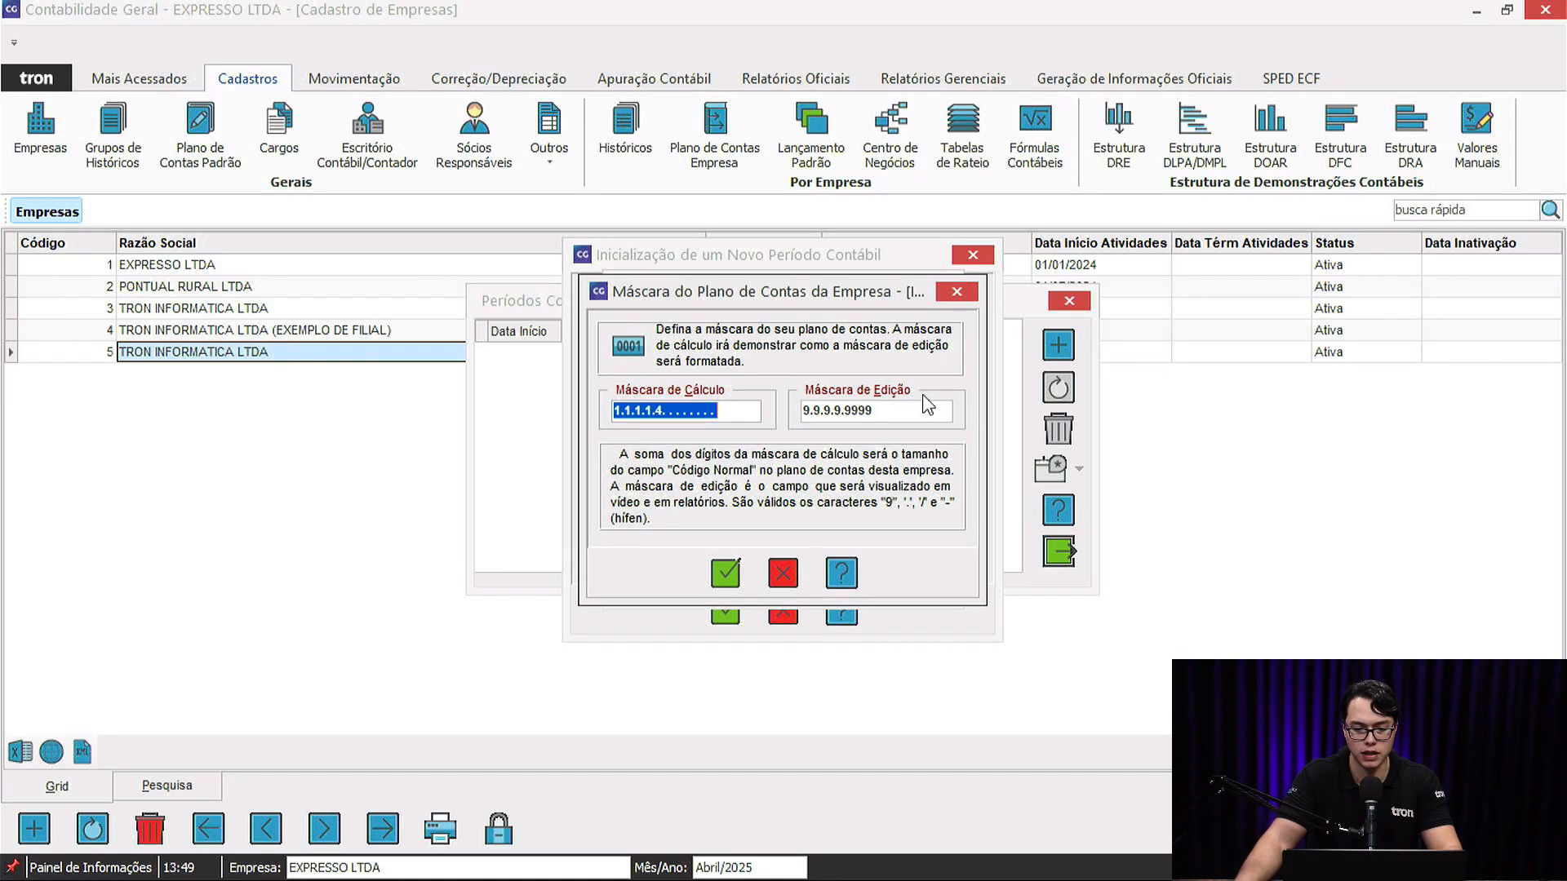
pyautogui.click(707, 415)
pyautogui.doubleClick(707, 414)
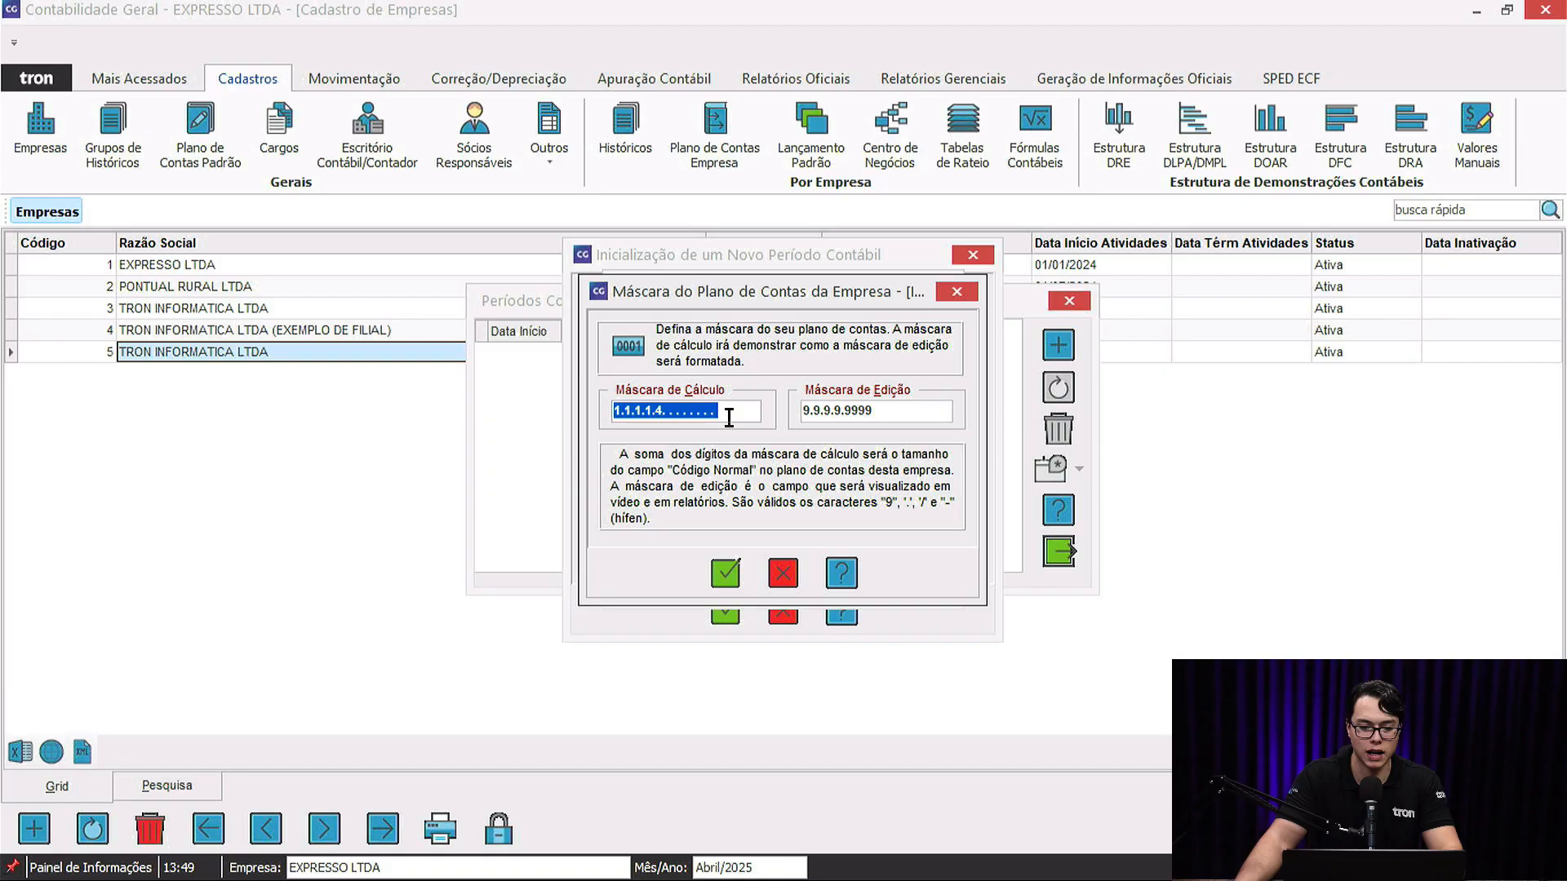
pyautogui.moveTo(773, 284); pyautogui.dragTo(789, 439)
pyautogui.write('1112')
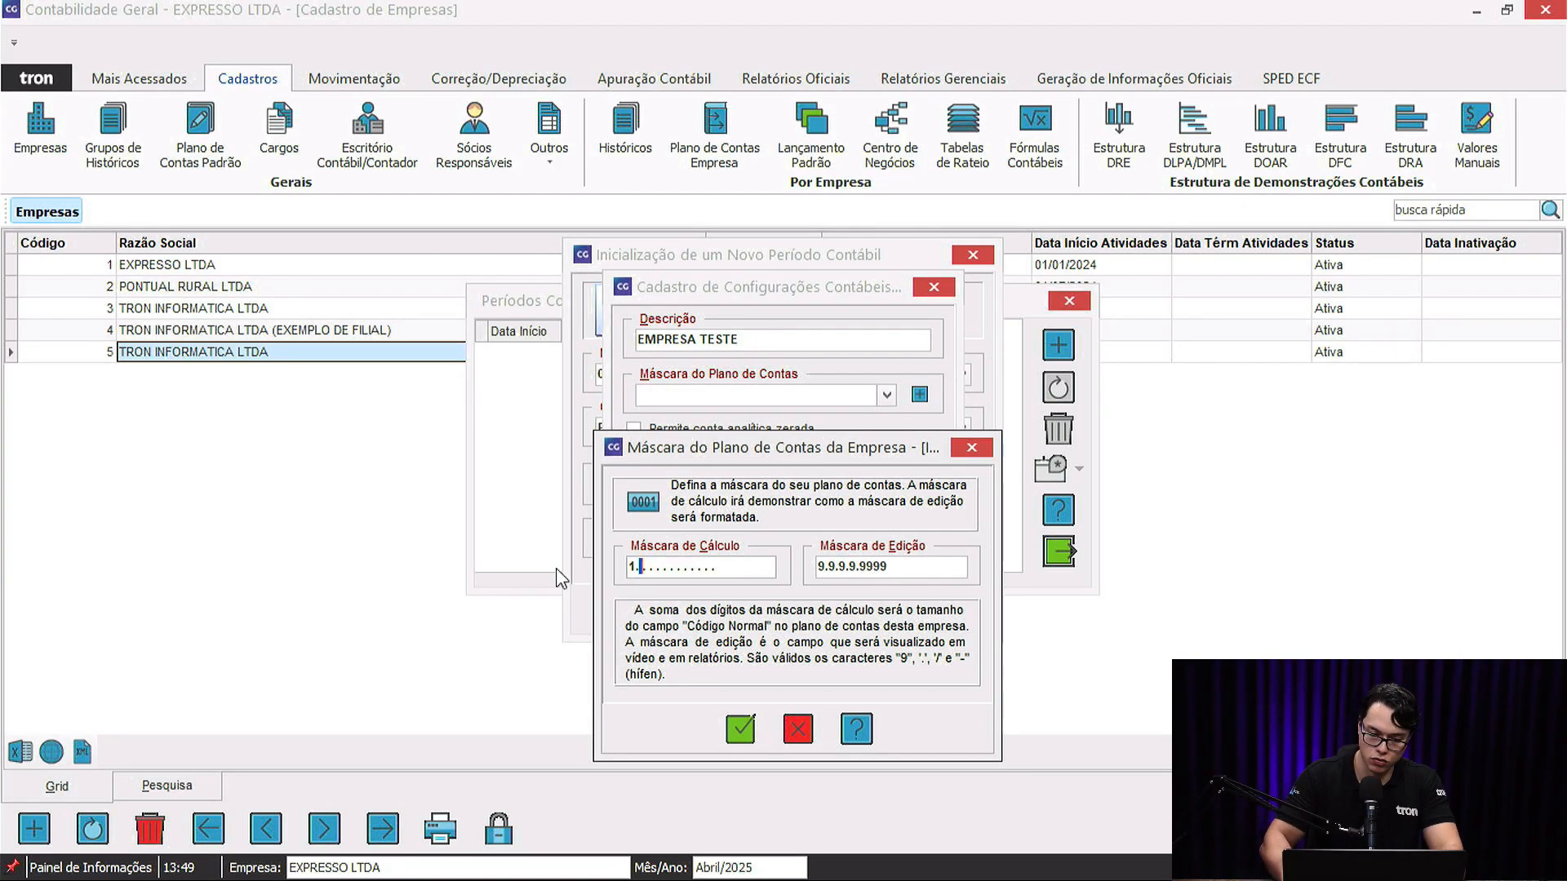
pyautogui.write('4.')
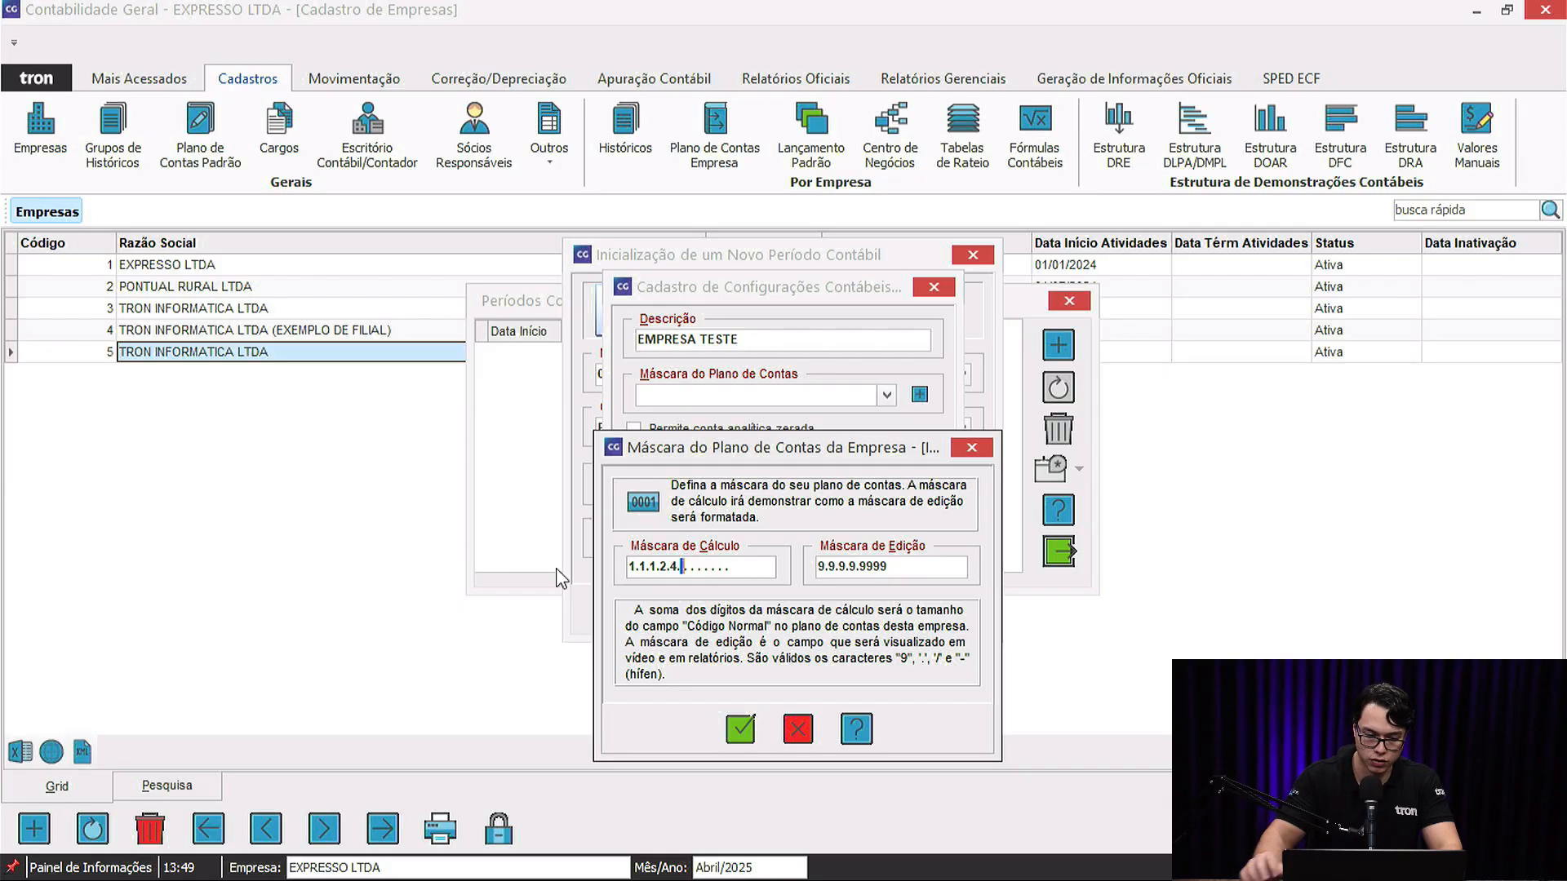
pyautogui.press('Tab')
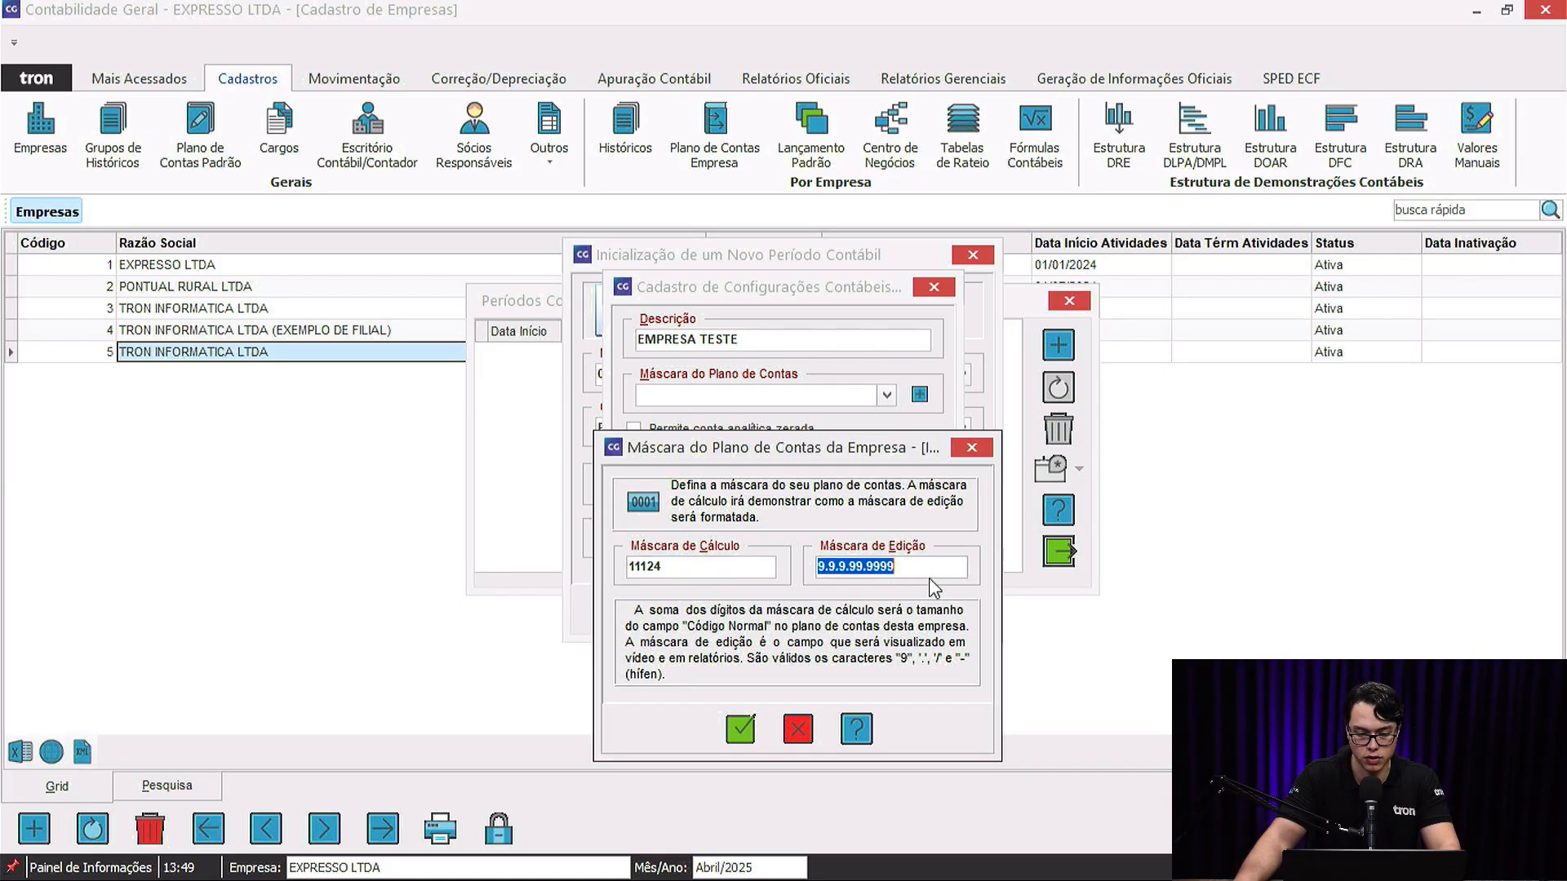
# Change the mask value to 11114, close the mask editor and list the existing masks.
pyautogui.moveTo(914, 567); pyautogui.dragTo(563, 572)
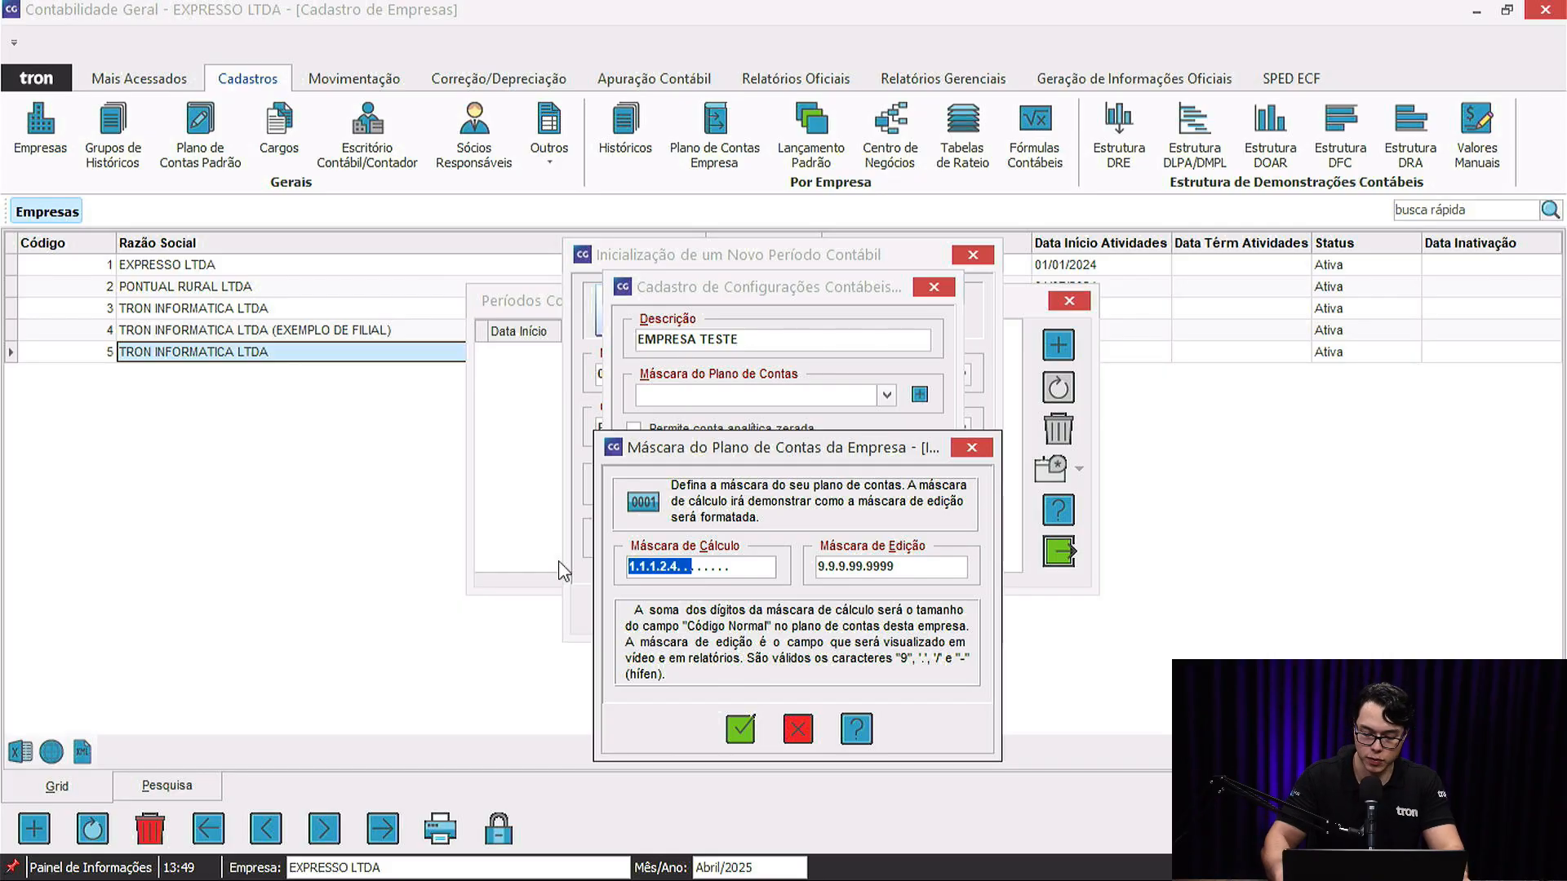
pyautogui.write('11114')
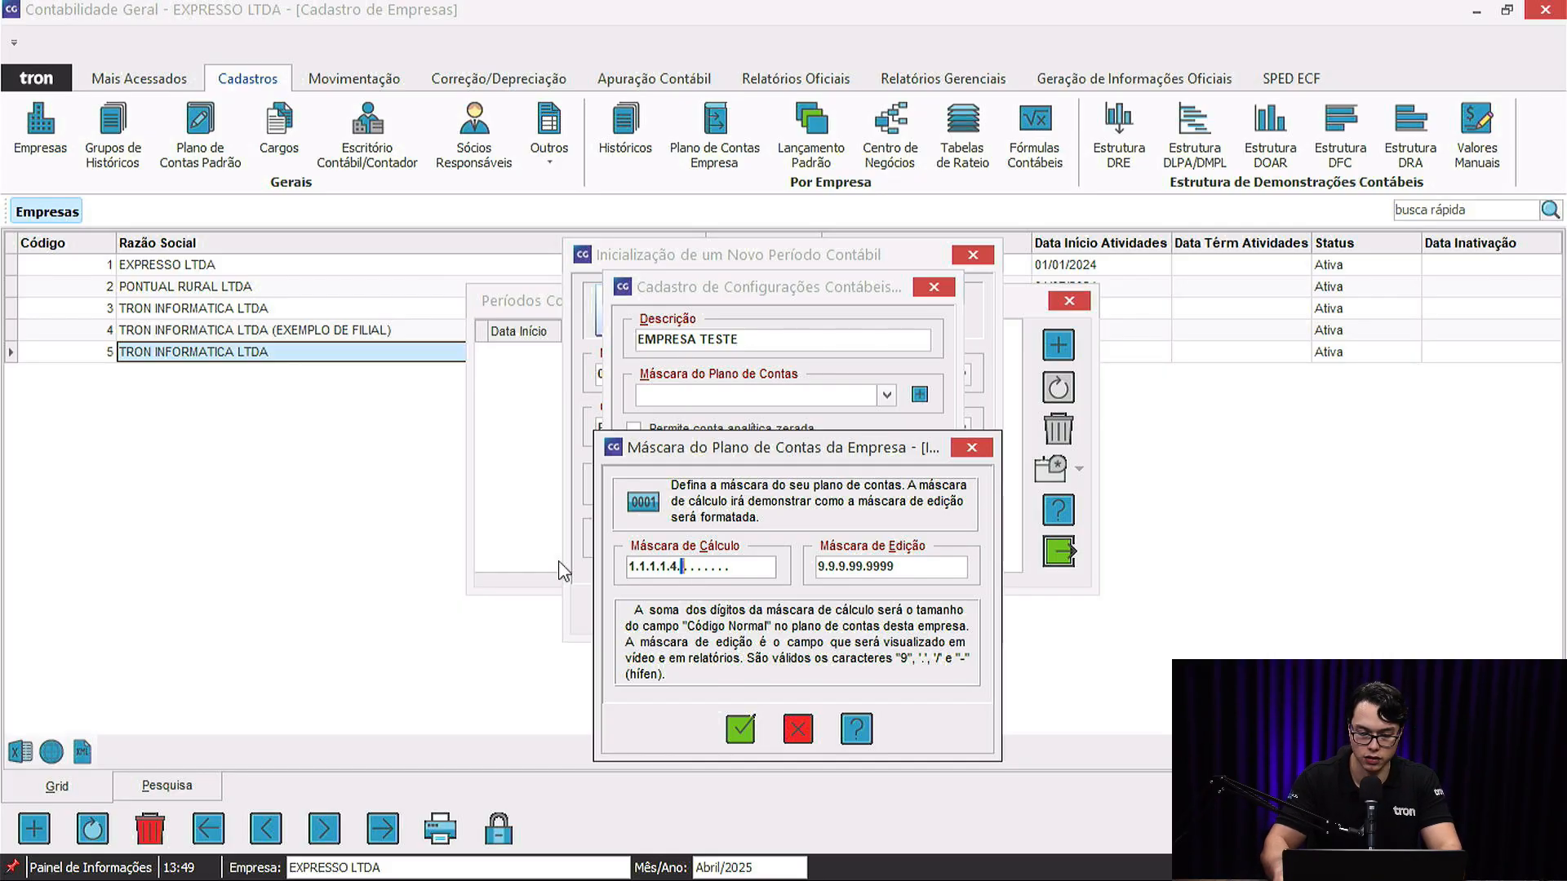
pyautogui.press('Tab')
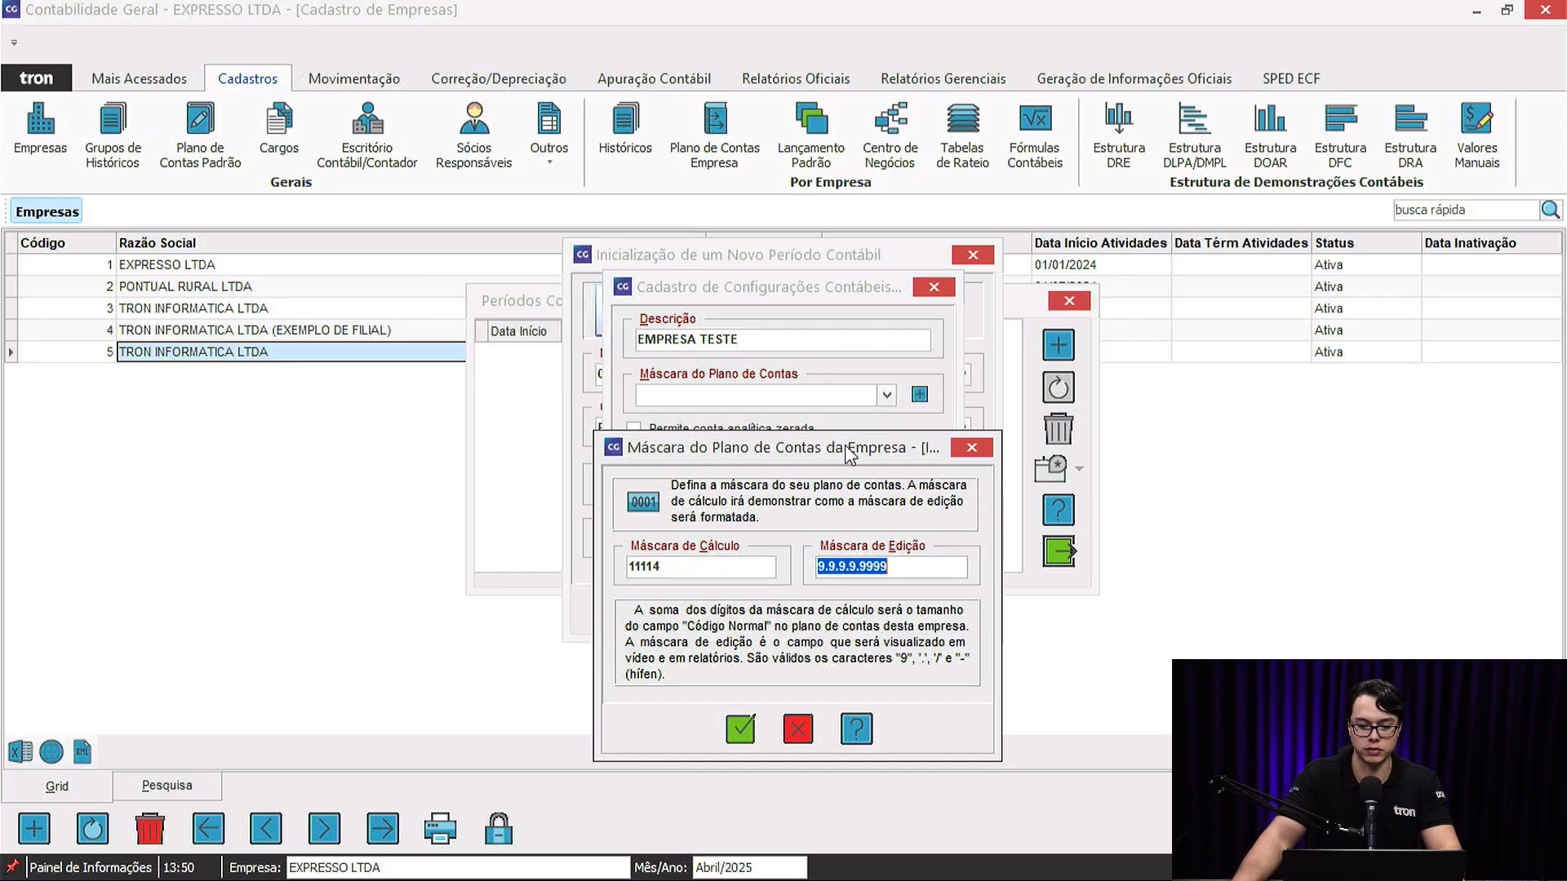
pyautogui.moveTo(846, 448); pyautogui.dragTo(826, 373)
pyautogui.click(780, 654)
pyautogui.click(887, 395)
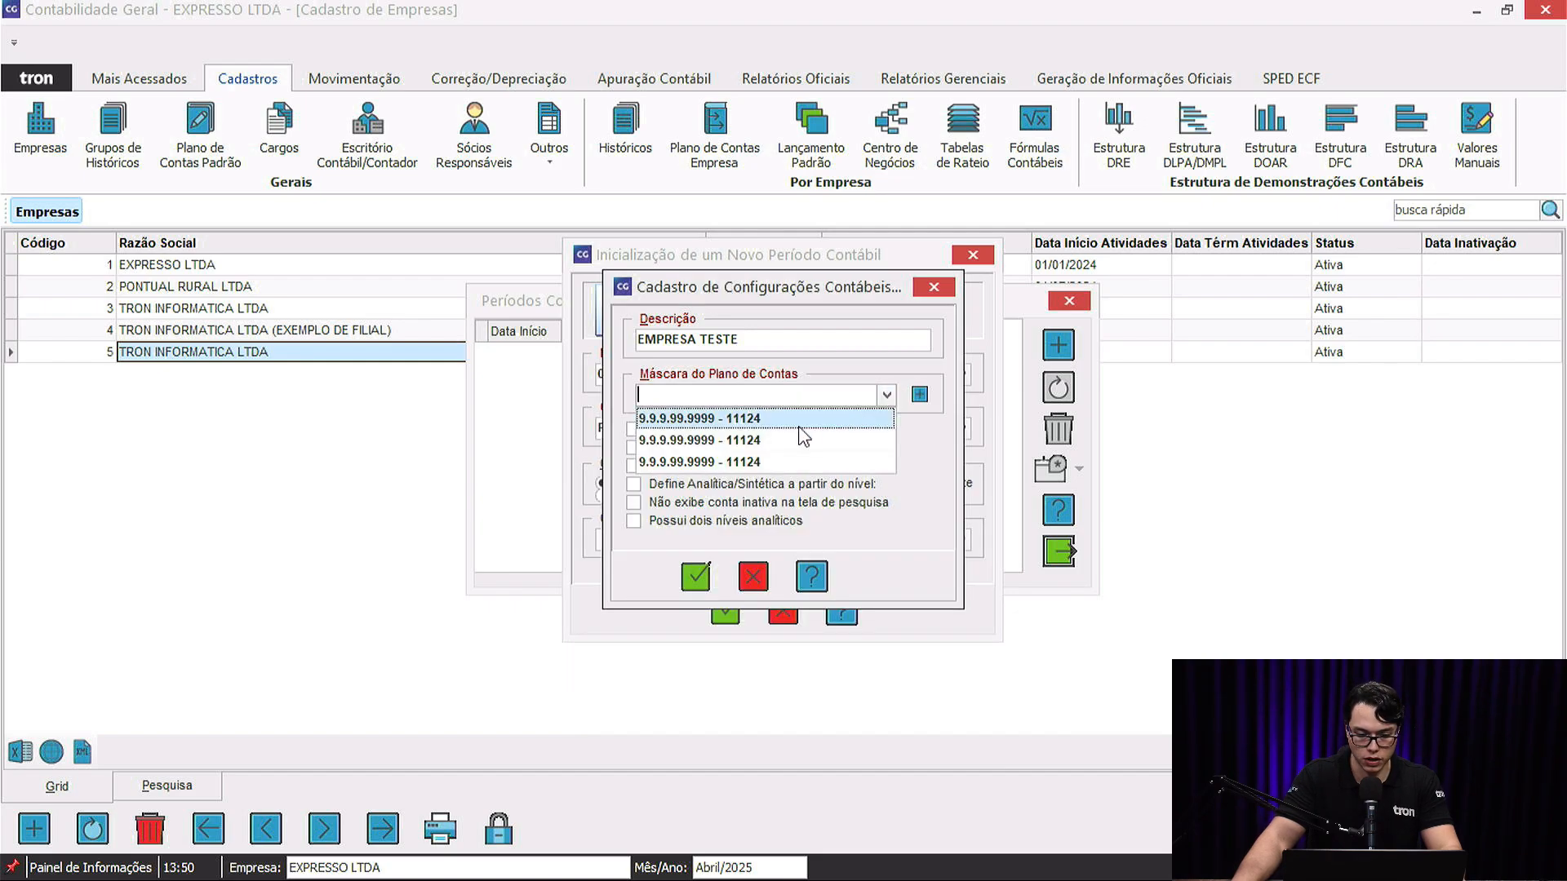
# Apply mask 9.9.9.99.9999 - 11124 and create the 01/01/2025–31/12/2025 period.
pyautogui.click(752, 425)
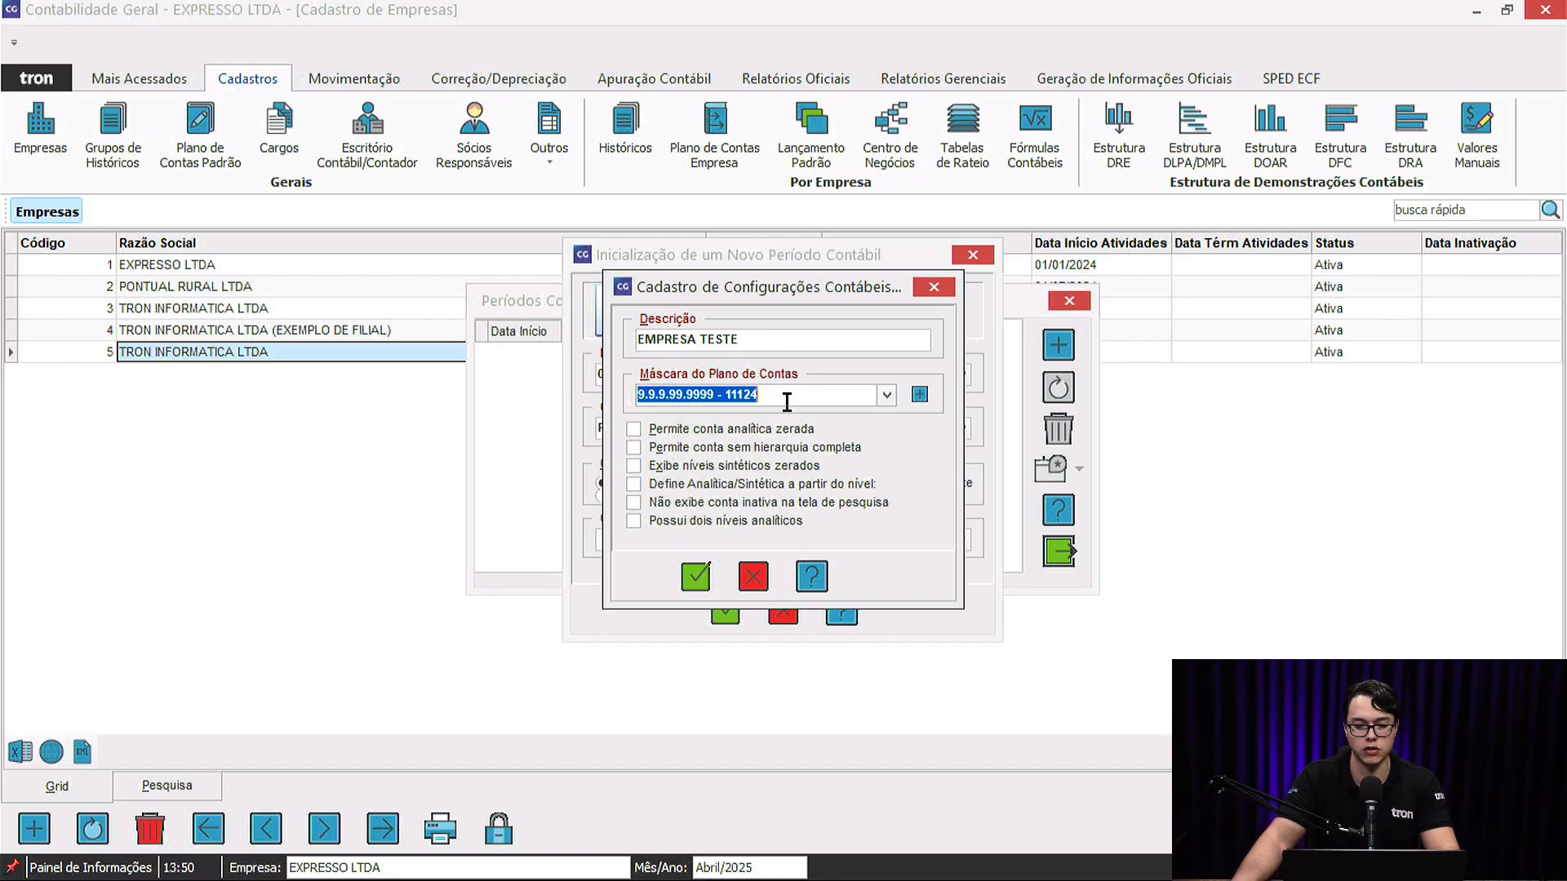
pyautogui.click(700, 570)
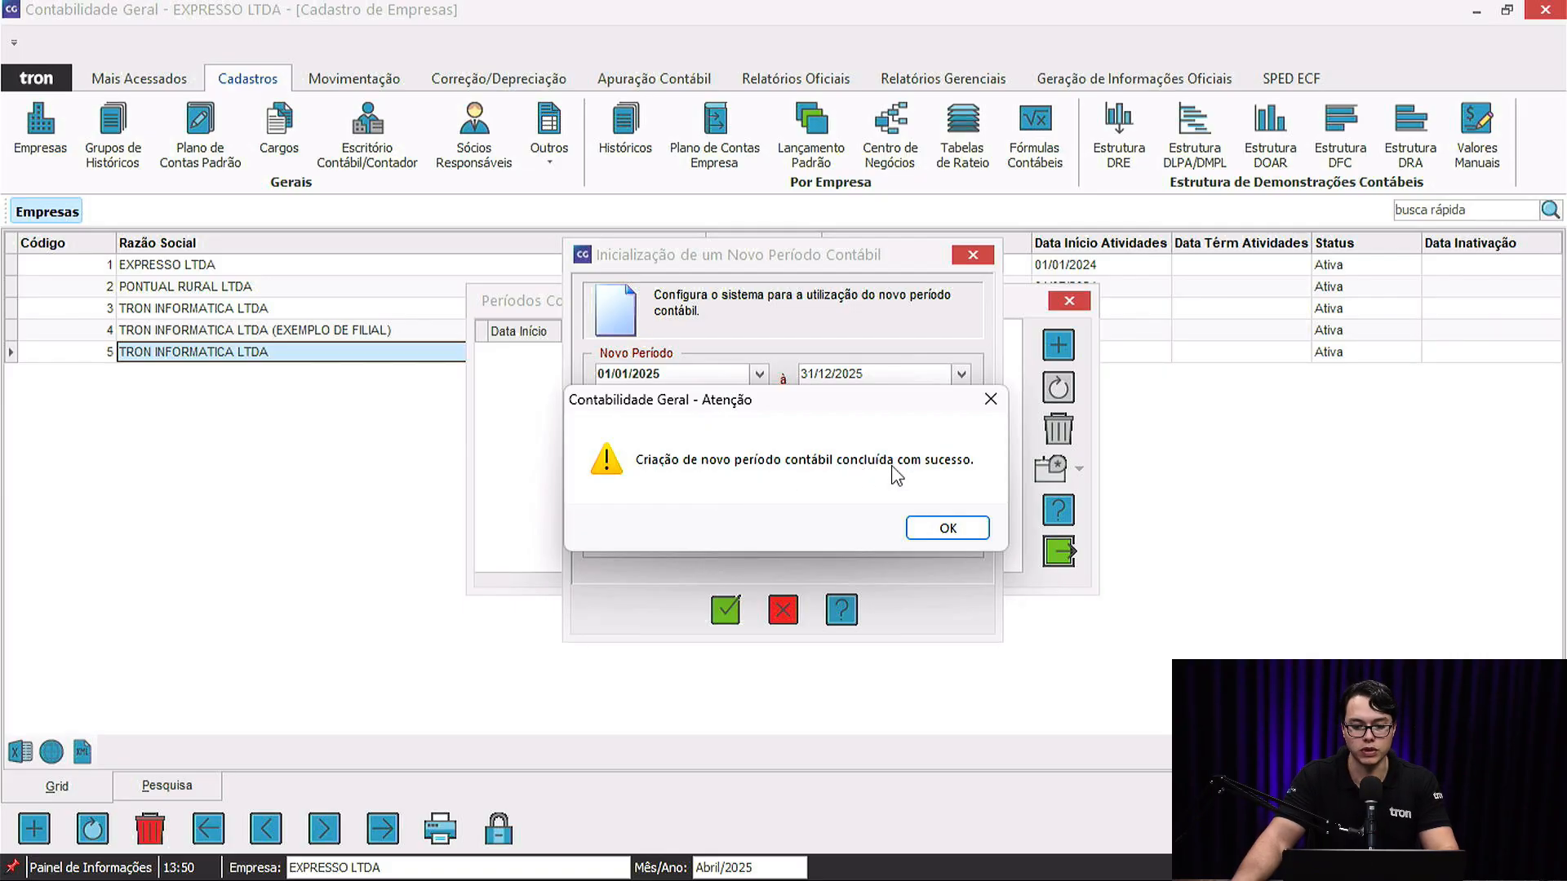
# Acknowledge the period-created message, close Períodos Contábeis and open the Plano de Contas.
pyautogui.click(949, 531)
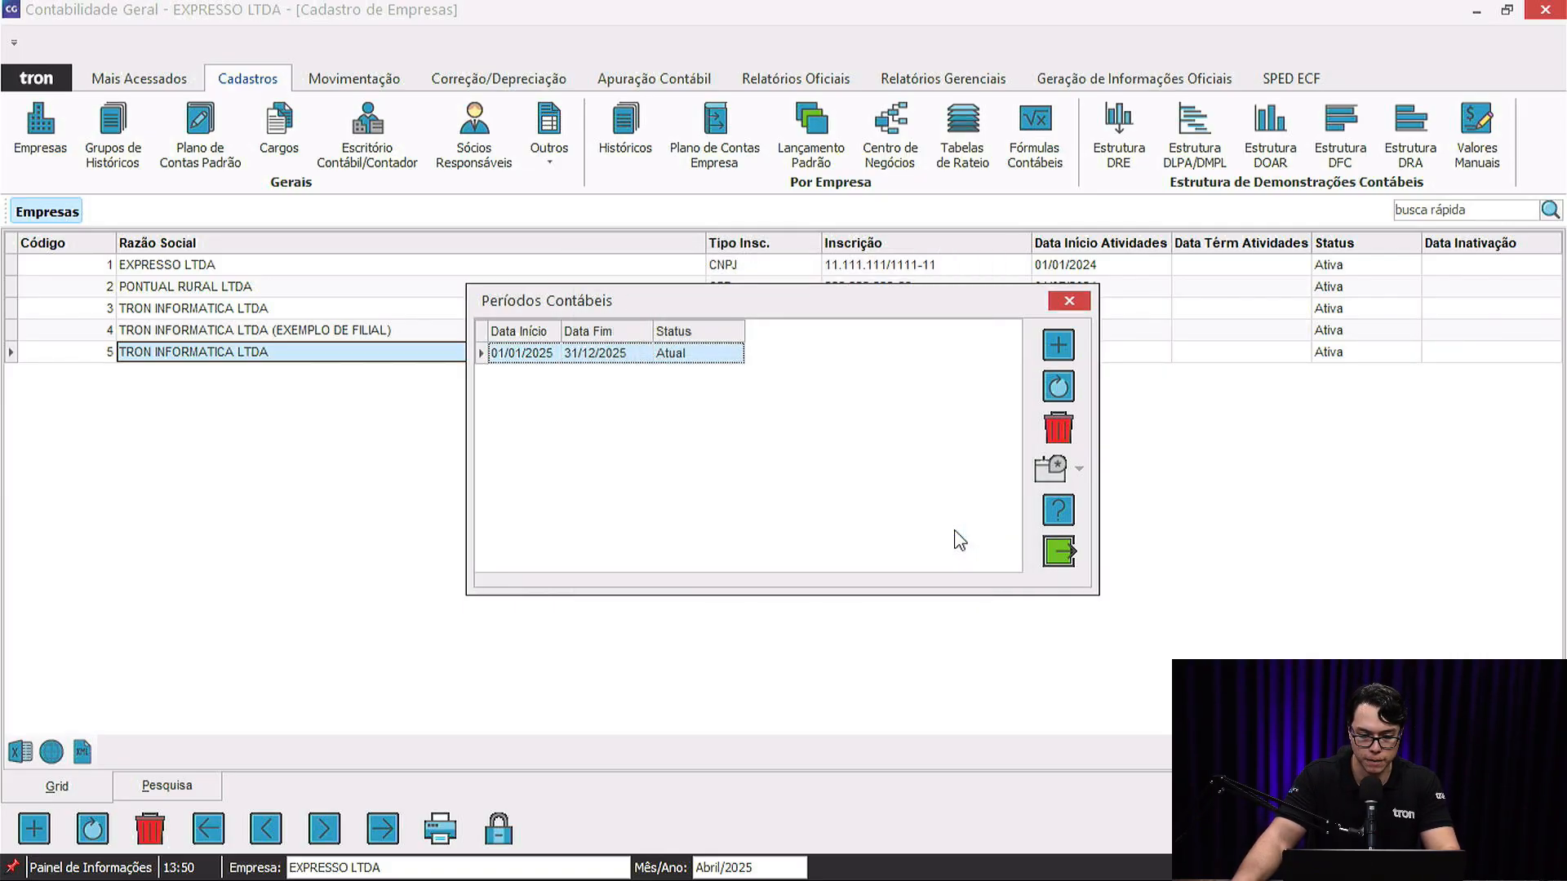
pyautogui.click(1069, 301)
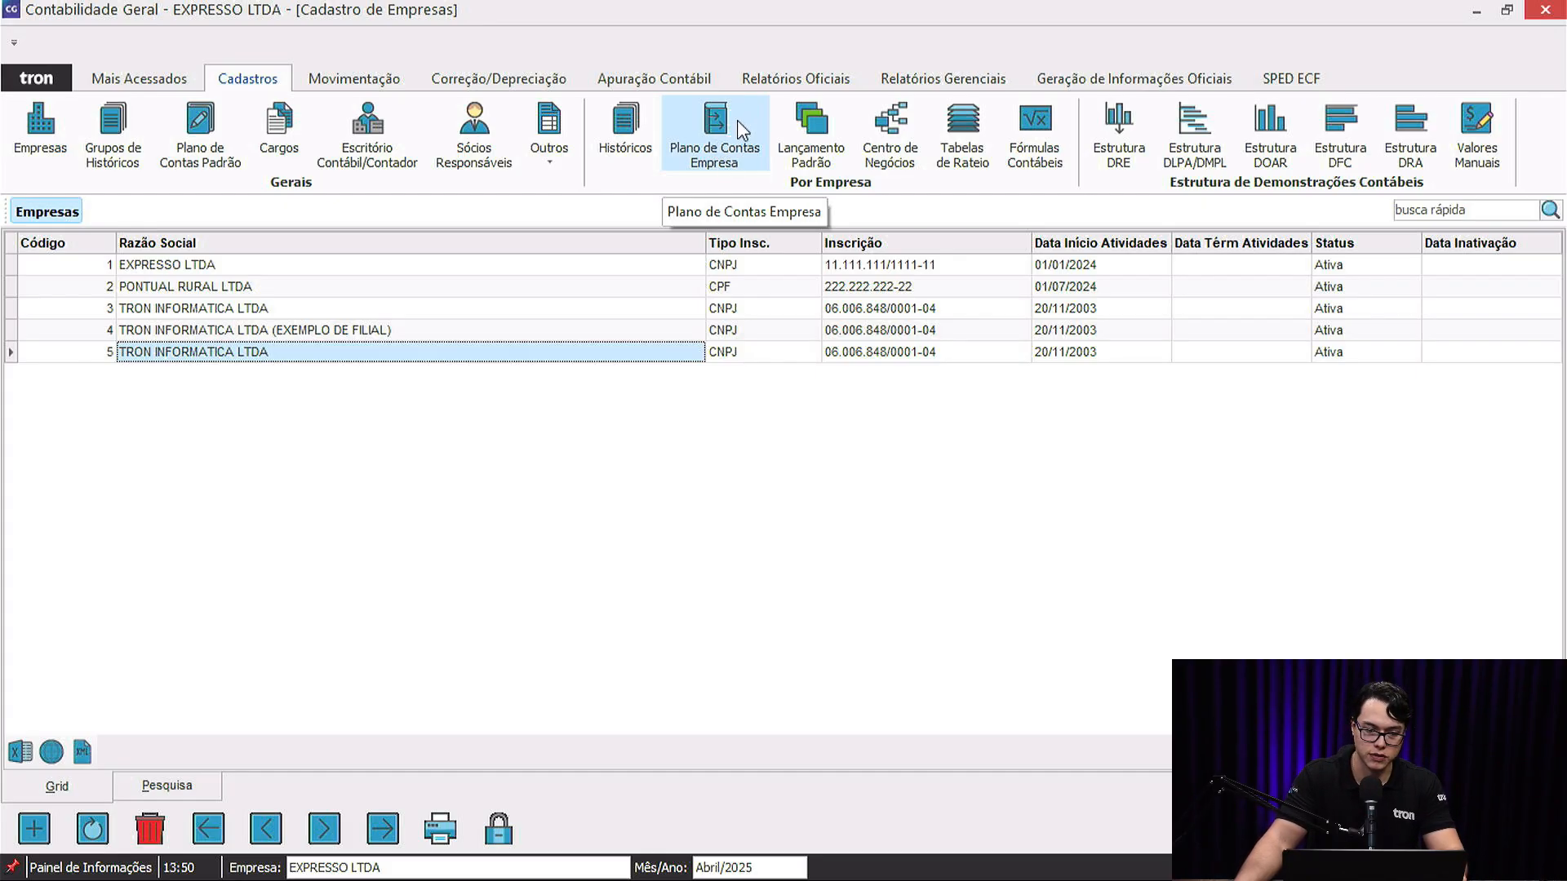
pyautogui.click(737, 120)
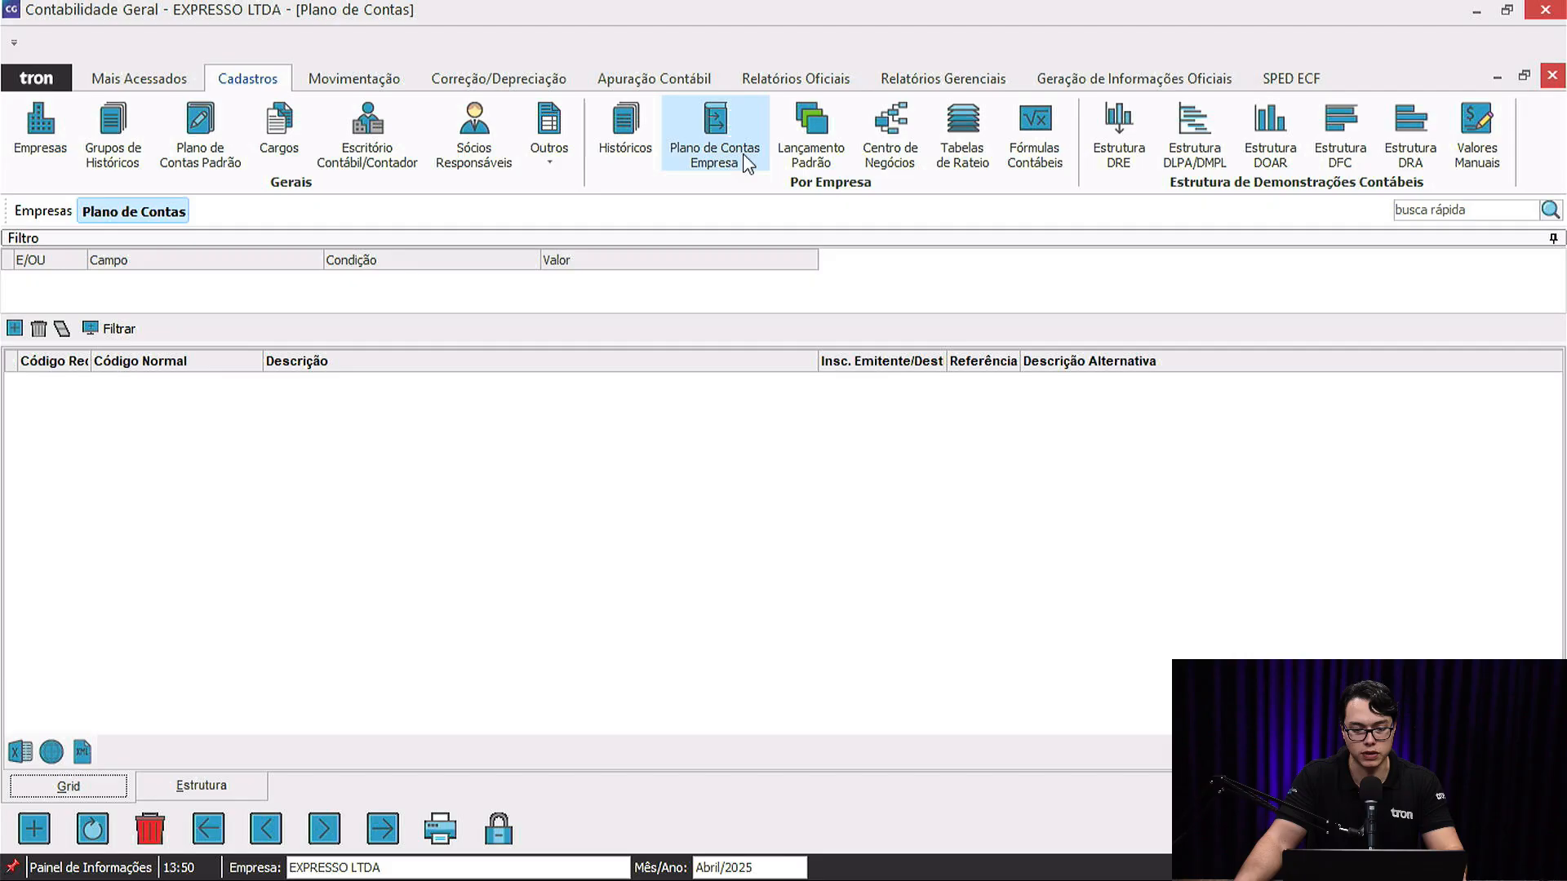
# Load all EXPRESSO LTDA accounts unfiltered, scroll down to IRPJ A RECOLHER, then close the chart.
pyautogui.click(114, 328)
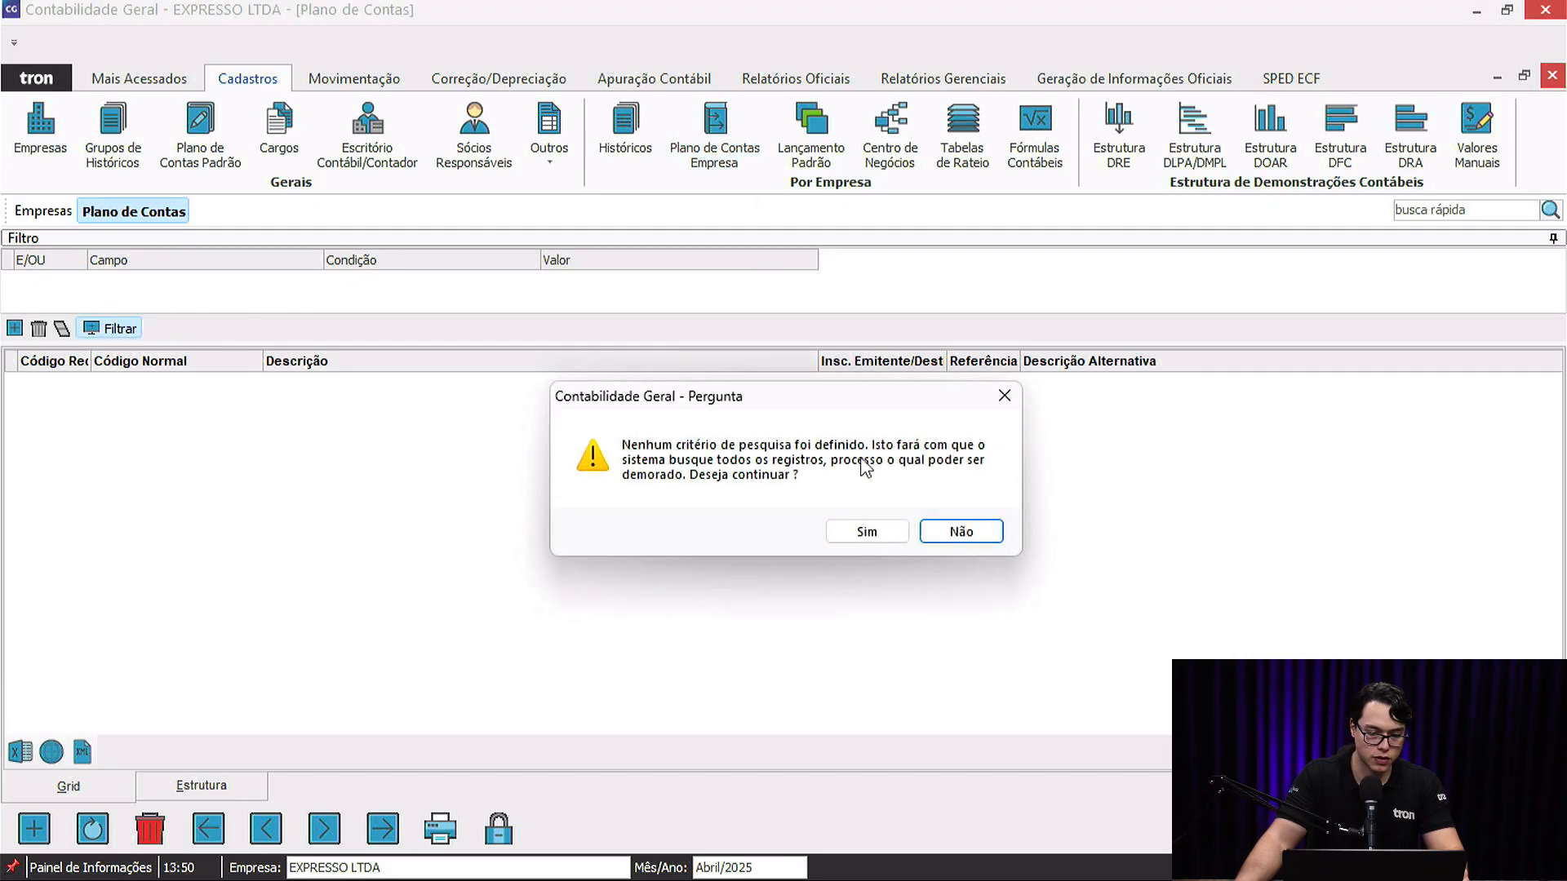
pyautogui.click(868, 532)
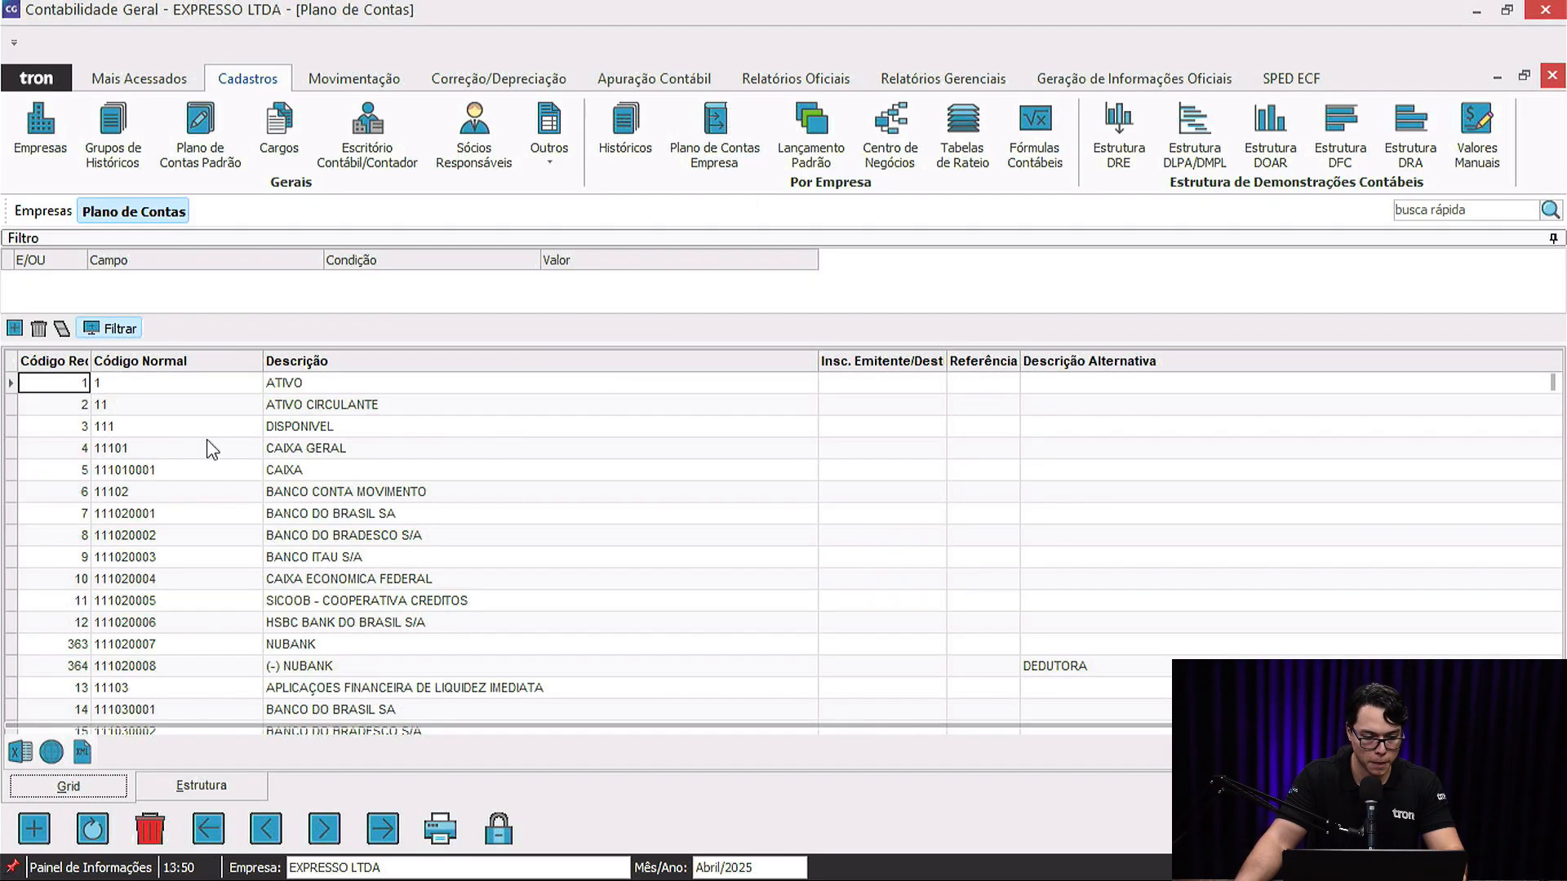
pyautogui.press('Down')
pyautogui.press('Down')
pyautogui.press('Down')
pyautogui.press('Down')
pyautogui.press('Down')
pyautogui.press('Down')
pyautogui.press('Down')
pyautogui.press('Down')
pyautogui.press('Down')
pyautogui.press('Down')
pyautogui.press('Down')
pyautogui.press('Down')
pyautogui.press('Down')
pyautogui.press('Down')
pyautogui.press('Down')
pyautogui.press('Down')
pyautogui.press('Down')
pyautogui.press('Down')
pyautogui.press('Down')
pyautogui.press('Down')
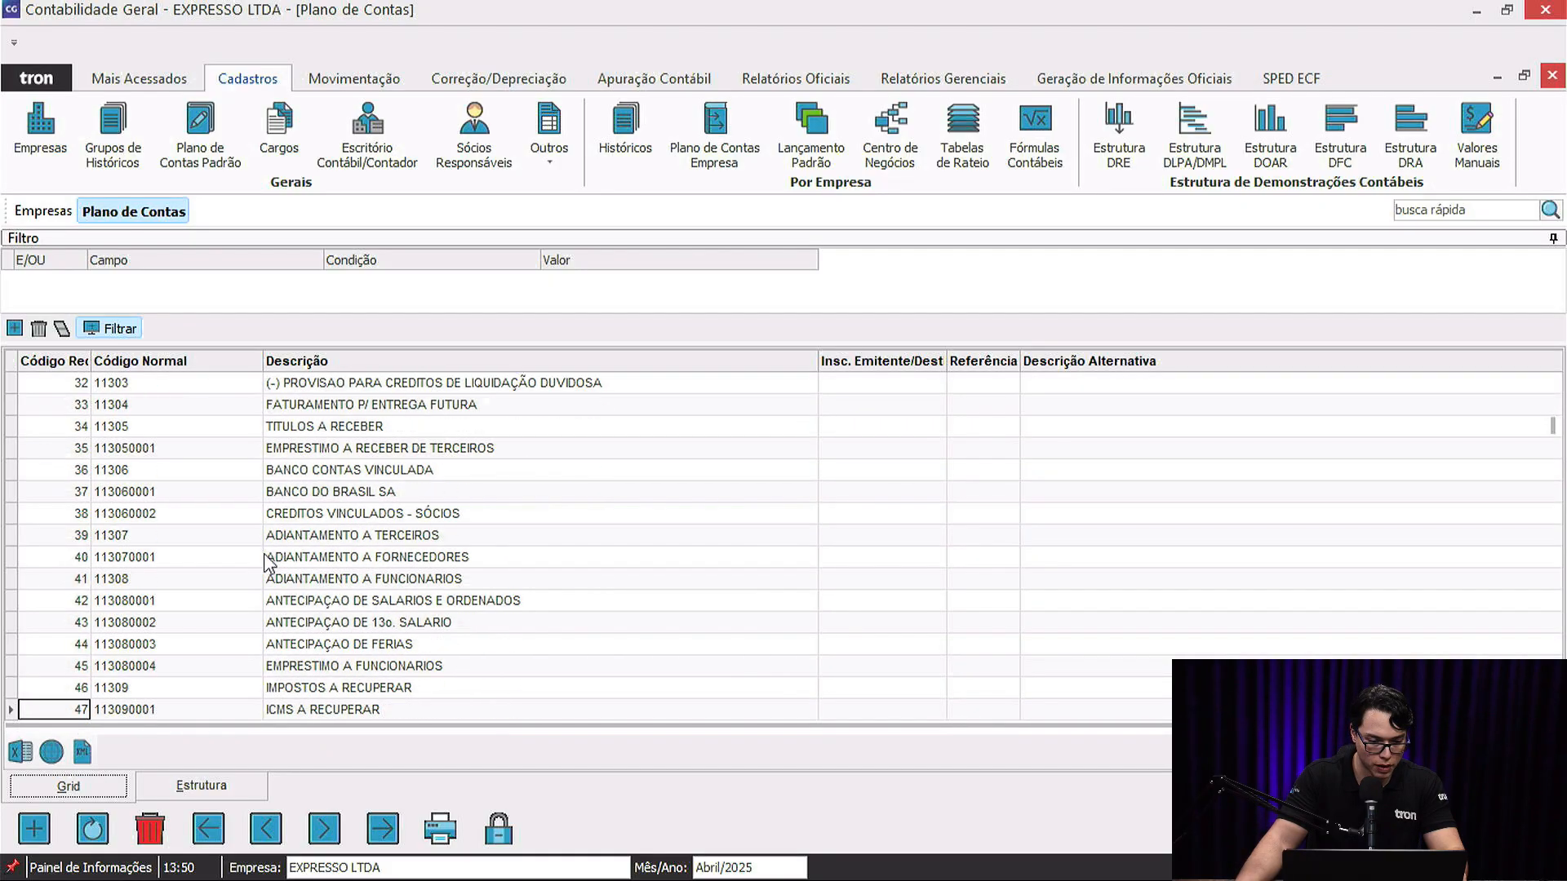
pyautogui.press('Down')
pyautogui.press('Down')
pyautogui.press('Down')
pyautogui.press('Down')
pyautogui.press('Down')
pyautogui.press('Down')
pyautogui.press('Down')
pyautogui.press('Down')
pyautogui.press('Down')
pyautogui.press('Down')
pyautogui.press('Down')
pyautogui.press('Down')
pyautogui.press('Down')
pyautogui.press('Down')
pyautogui.press('Down')
pyautogui.press('Down')
pyautogui.press('Down')
pyautogui.press('Down')
pyautogui.press('Down')
pyautogui.press('Down')
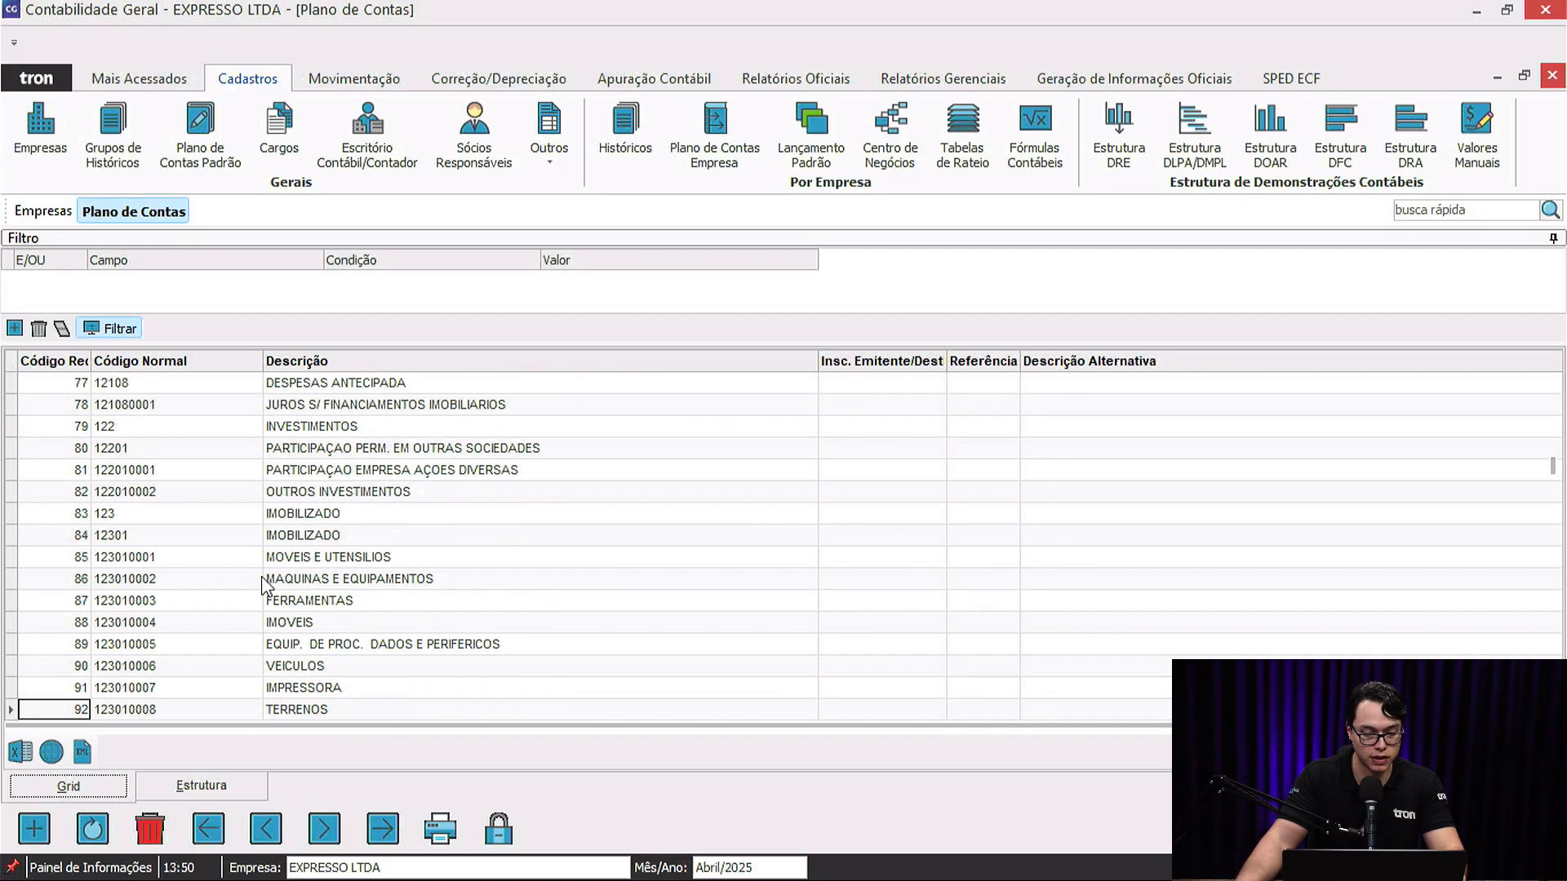
pyautogui.press('Down')
pyautogui.press('Down')
pyautogui.press('Down')
pyautogui.press('Down')
pyautogui.press('Down')
pyautogui.press('Down')
pyautogui.press('Down')
pyautogui.press('Down')
pyautogui.press('Down')
pyautogui.press('Down')
pyautogui.press('Down')
pyautogui.press('Down')
pyautogui.press('Down')
pyautogui.press('Down')
pyautogui.press('Down')
pyautogui.press('Down')
pyautogui.press('Down')
pyautogui.press('Down')
pyautogui.press('Down')
pyautogui.press('Down')
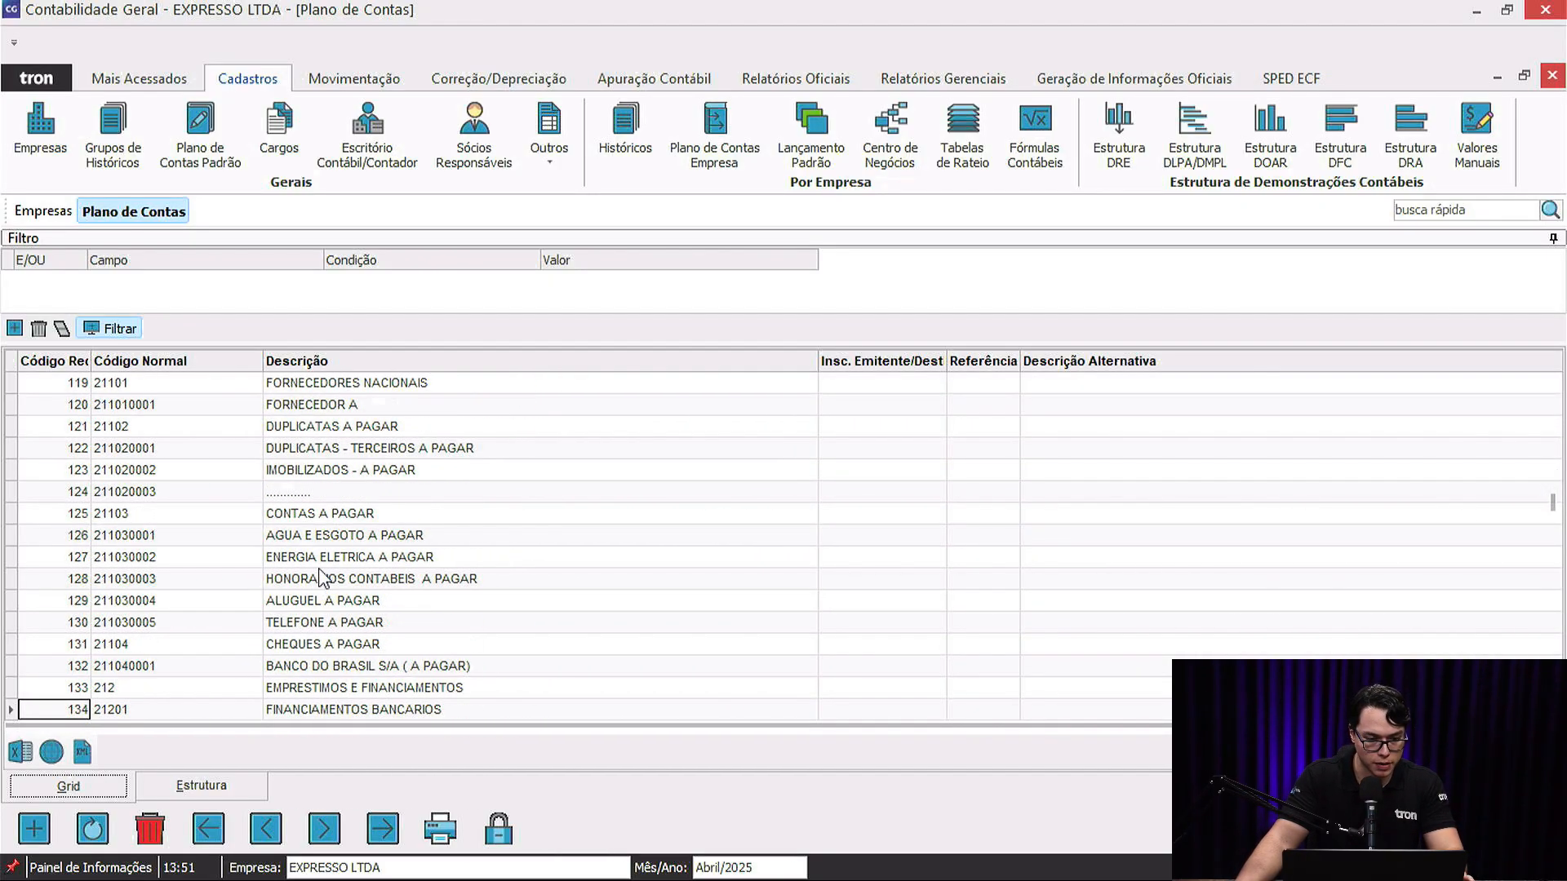
pyautogui.press('Down')
pyautogui.press('Down')
pyautogui.press('Down')
pyautogui.press('Down')
pyautogui.press('Down')
pyautogui.press('Down')
pyautogui.press('Down')
pyautogui.press('Down')
pyautogui.press('Down')
pyautogui.press('Down')
pyautogui.press('Down')
pyautogui.press('Down')
pyautogui.press('Down')
pyautogui.press('Down')
pyautogui.press('Down')
pyautogui.press('Down')
pyautogui.press('Down')
pyautogui.press('Down')
pyautogui.press('Down')
pyautogui.press('Down')
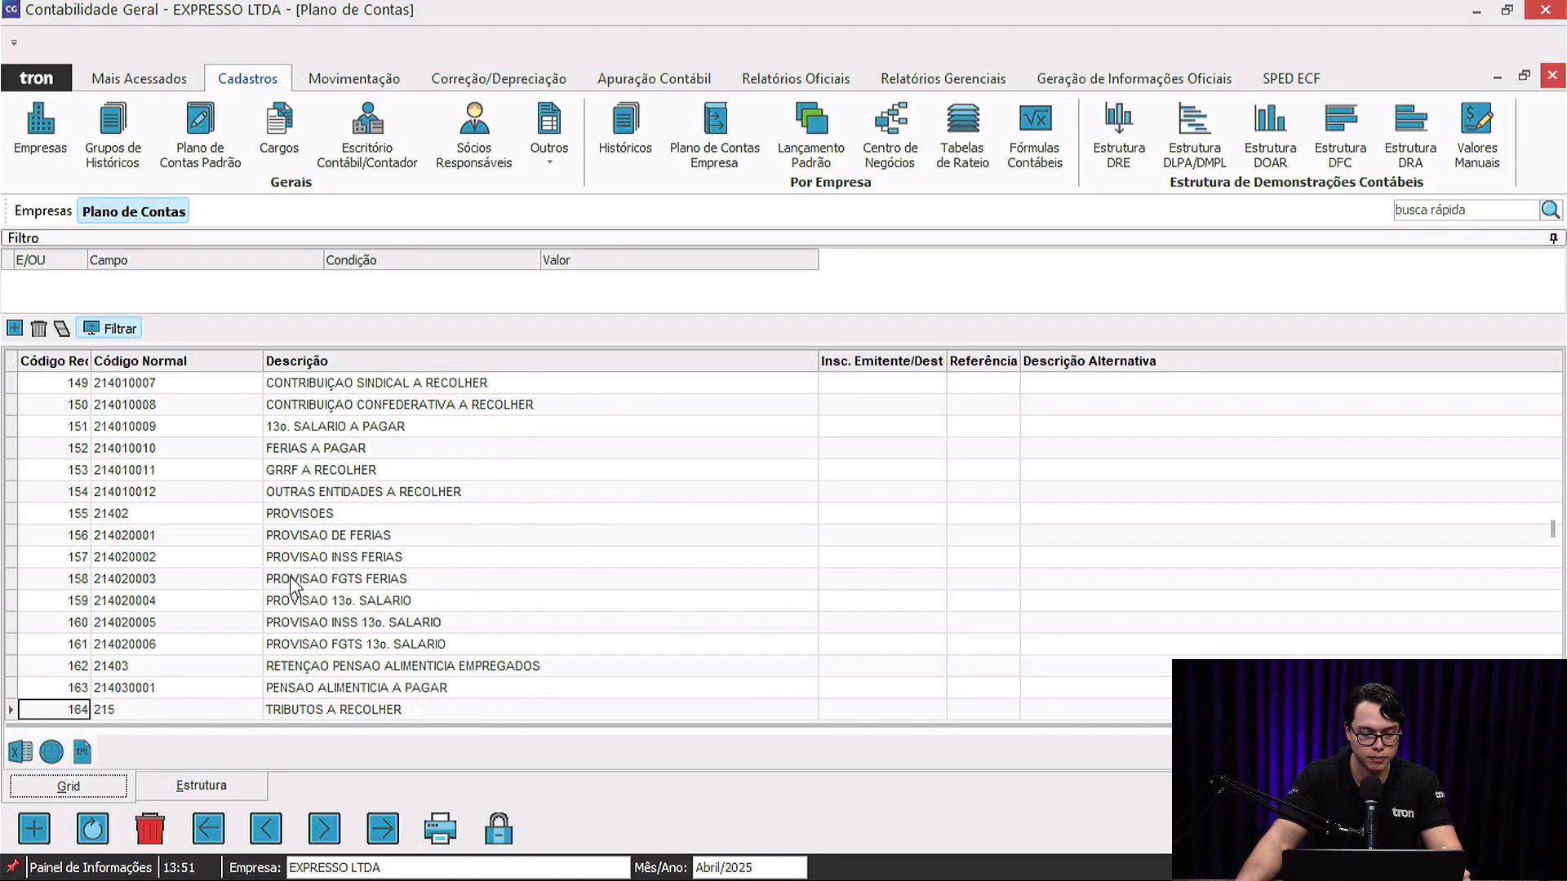
pyautogui.press('Down')
pyautogui.press('Down')
pyautogui.press('Down')
pyautogui.press('Down')
pyautogui.press('Down')
pyautogui.press('Down')
pyautogui.press('Down')
pyautogui.press('Down')
pyautogui.press('Down')
pyautogui.press('Down')
pyautogui.press('Down')
pyautogui.press('Down')
pyautogui.press('Down')
pyautogui.press('Down')
pyautogui.press('Down')
pyautogui.press('Down')
pyautogui.press('Down')
pyautogui.press('Down')
pyautogui.press('Down')
pyautogui.press('Down')
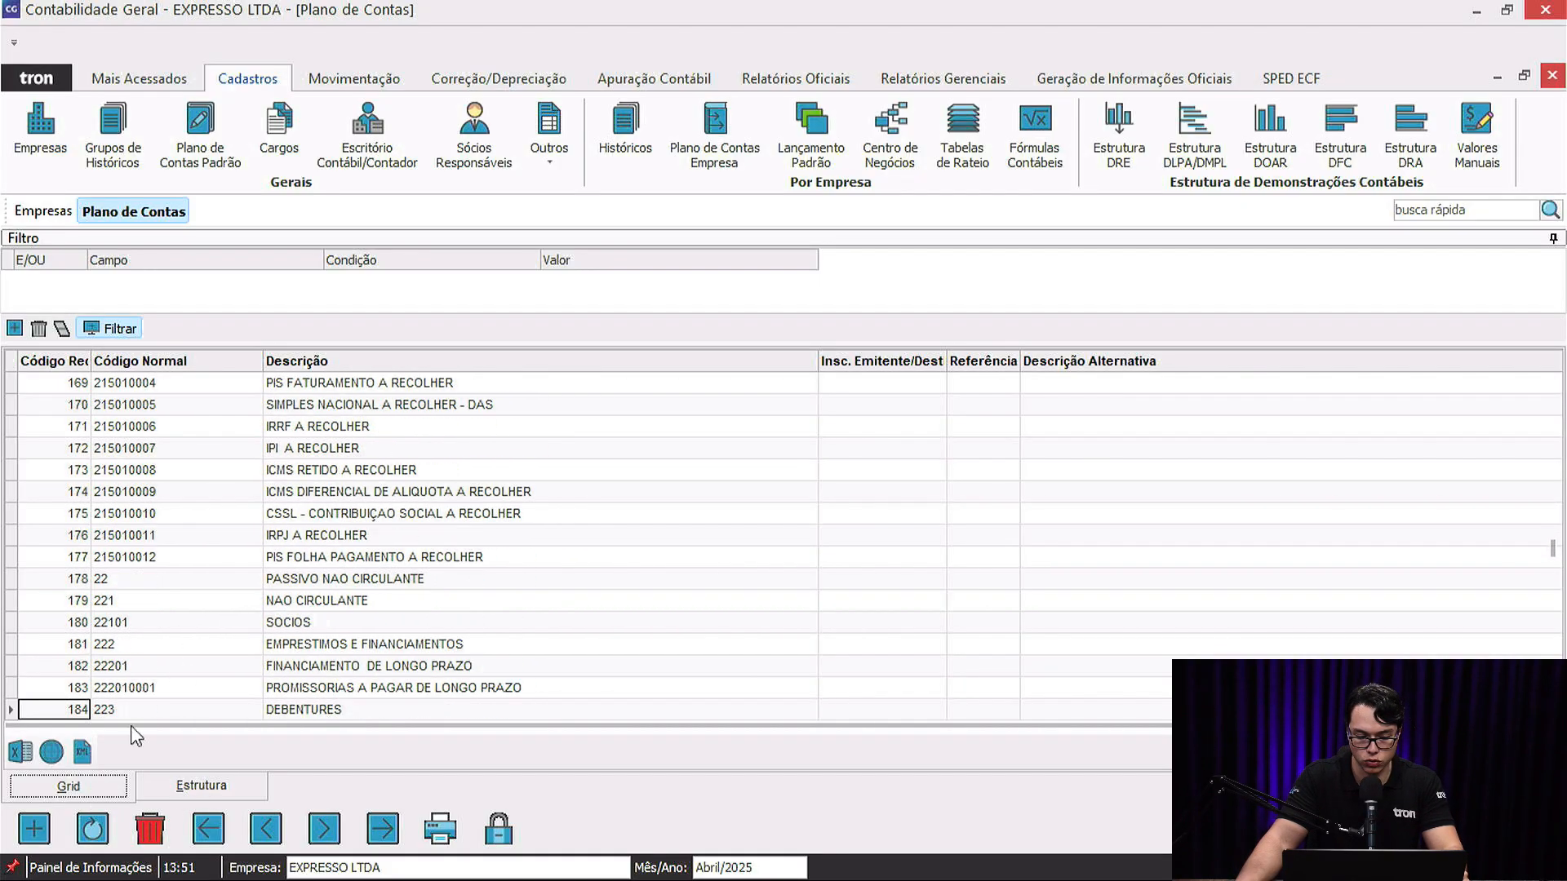
pyautogui.click(202, 517)
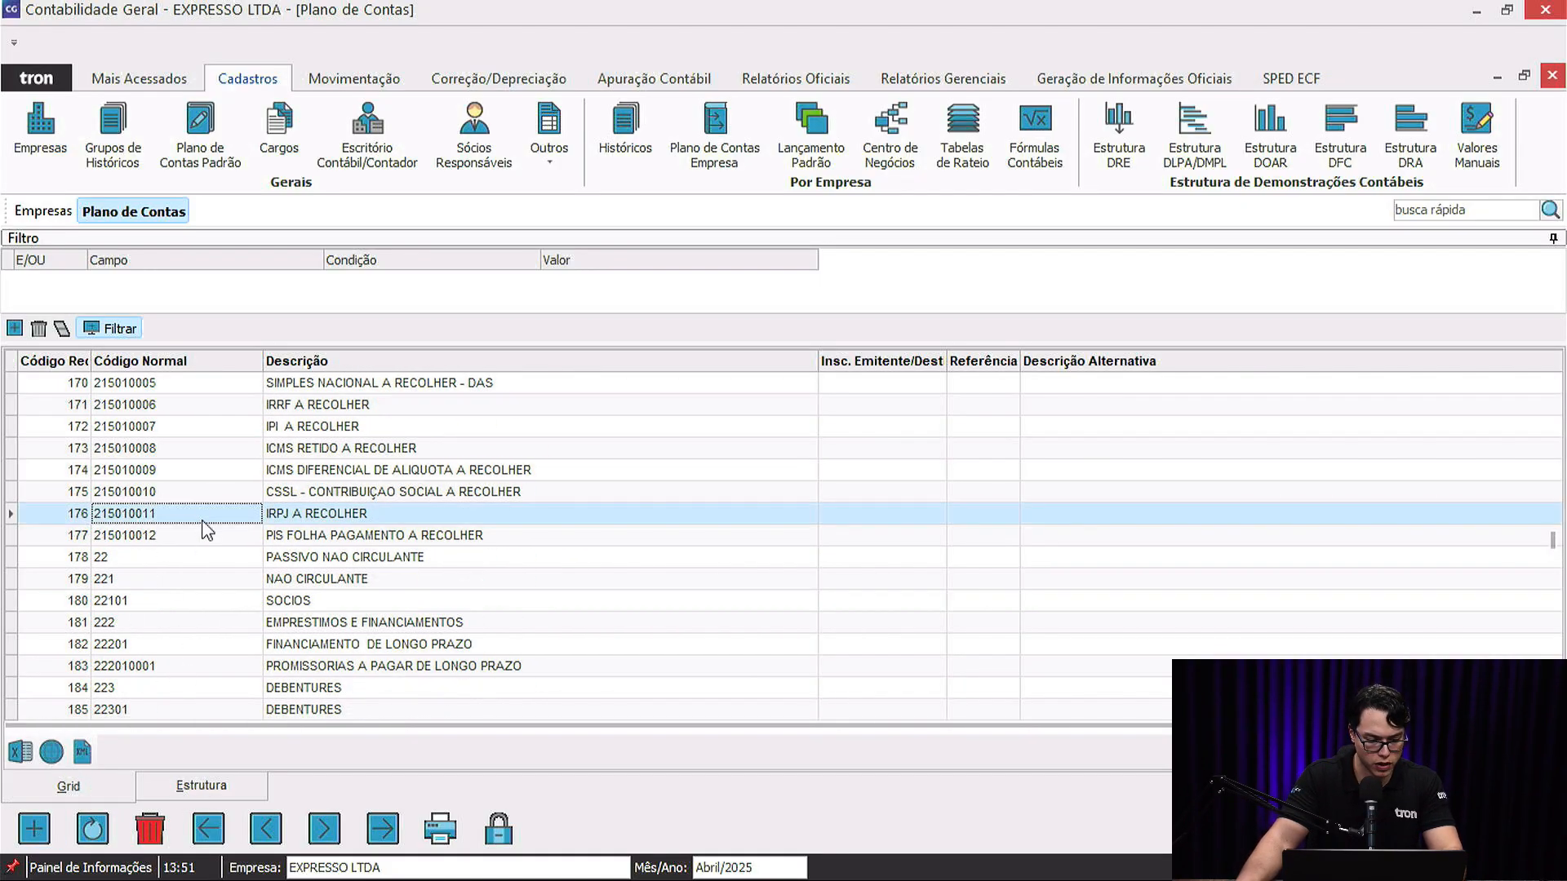
pyautogui.press('Escape')
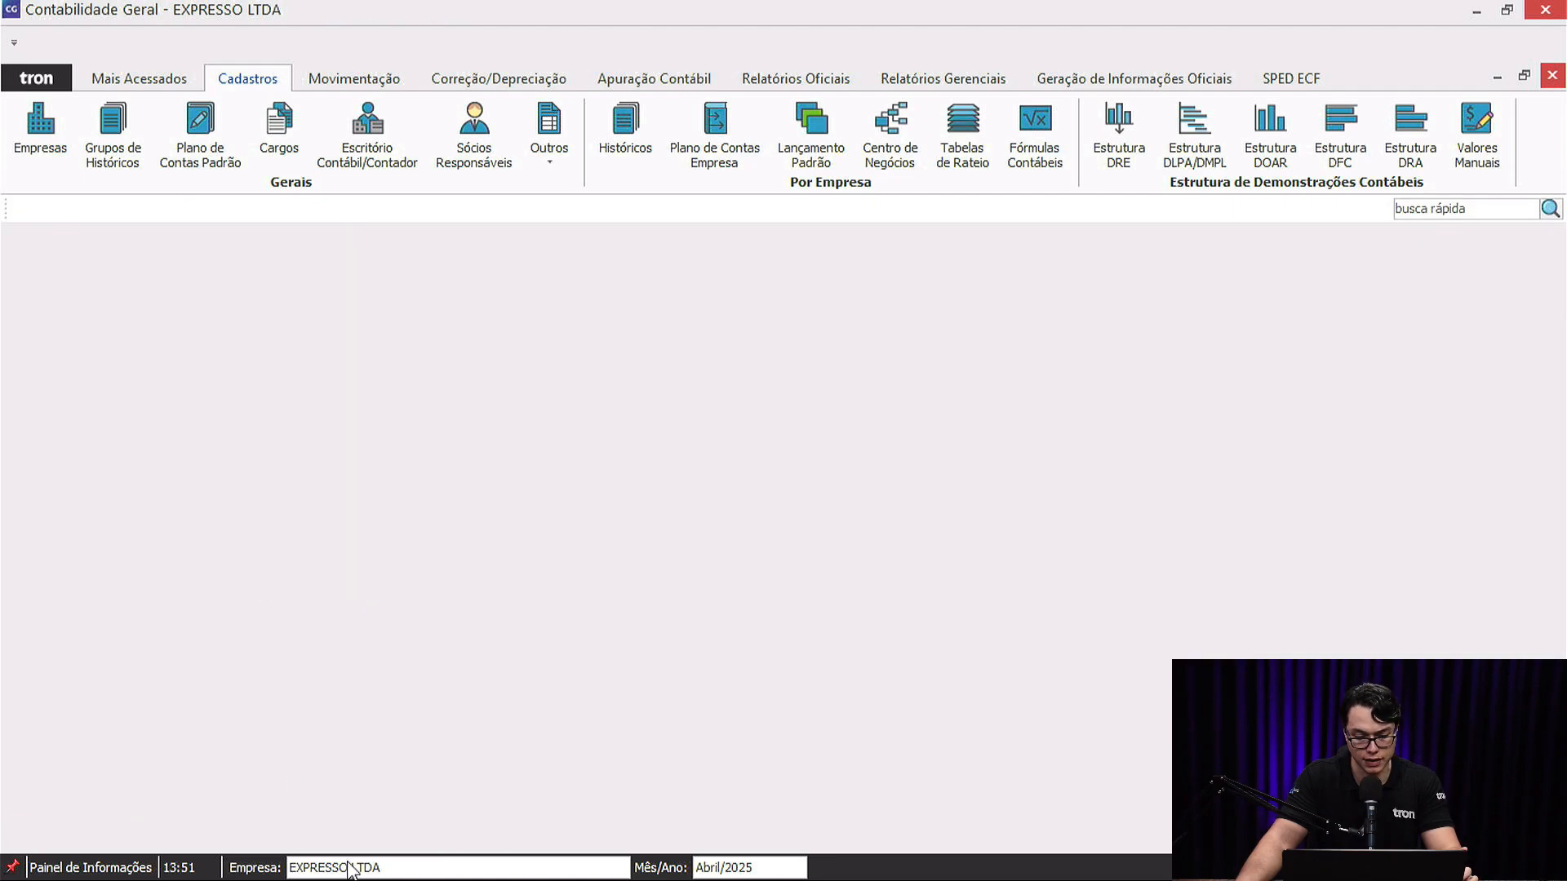
# Make TRON INFORMATICA LTDA the working company for April 2025 and open its chart of accounts.
pyautogui.click(350, 869)
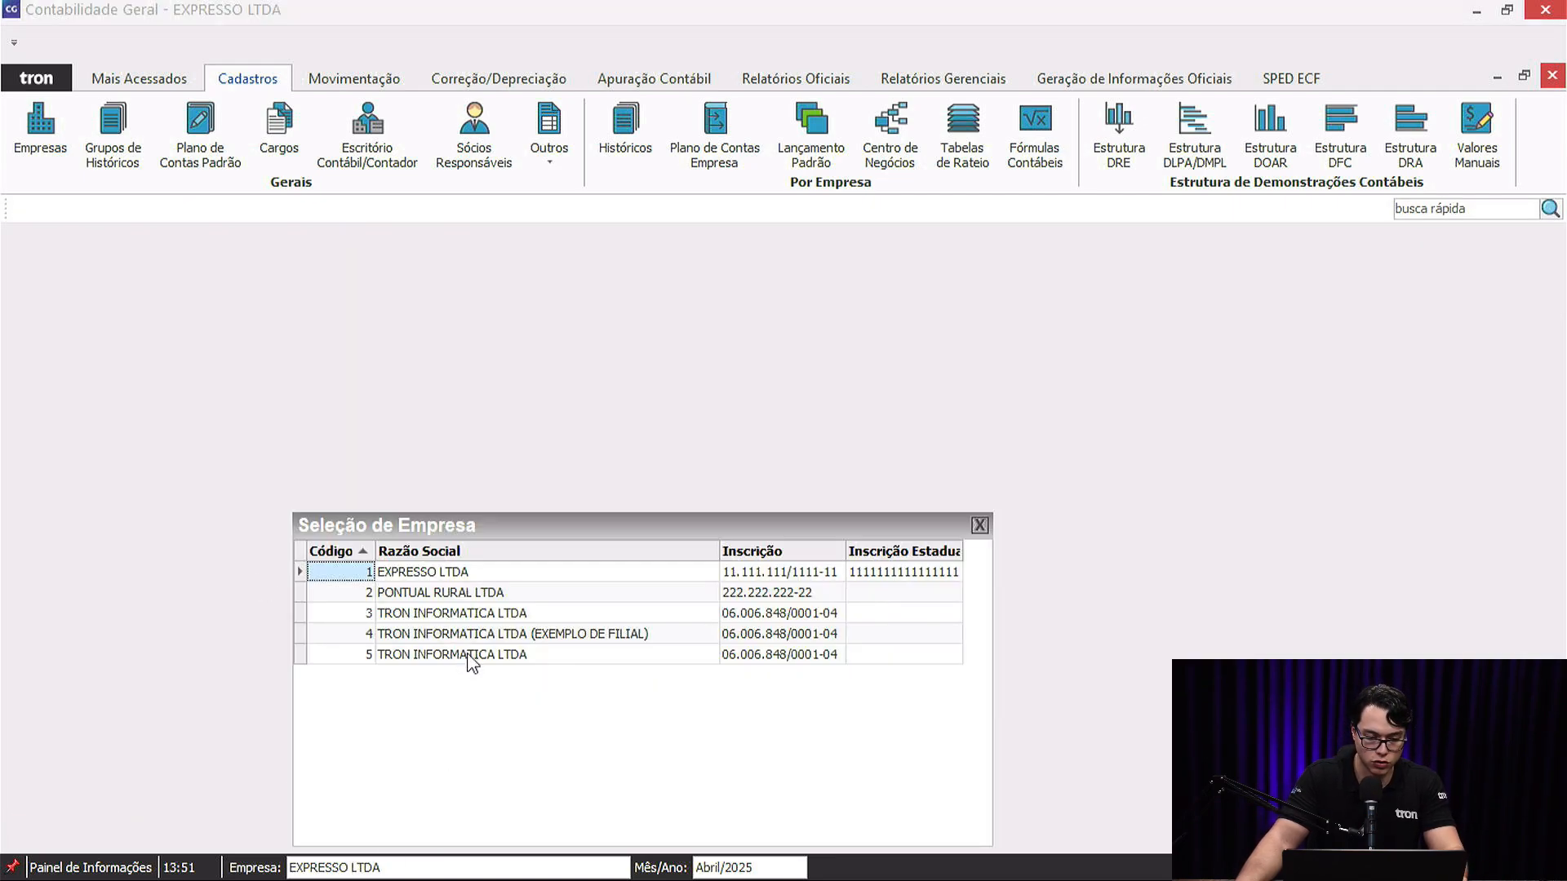
pyautogui.click(493, 659)
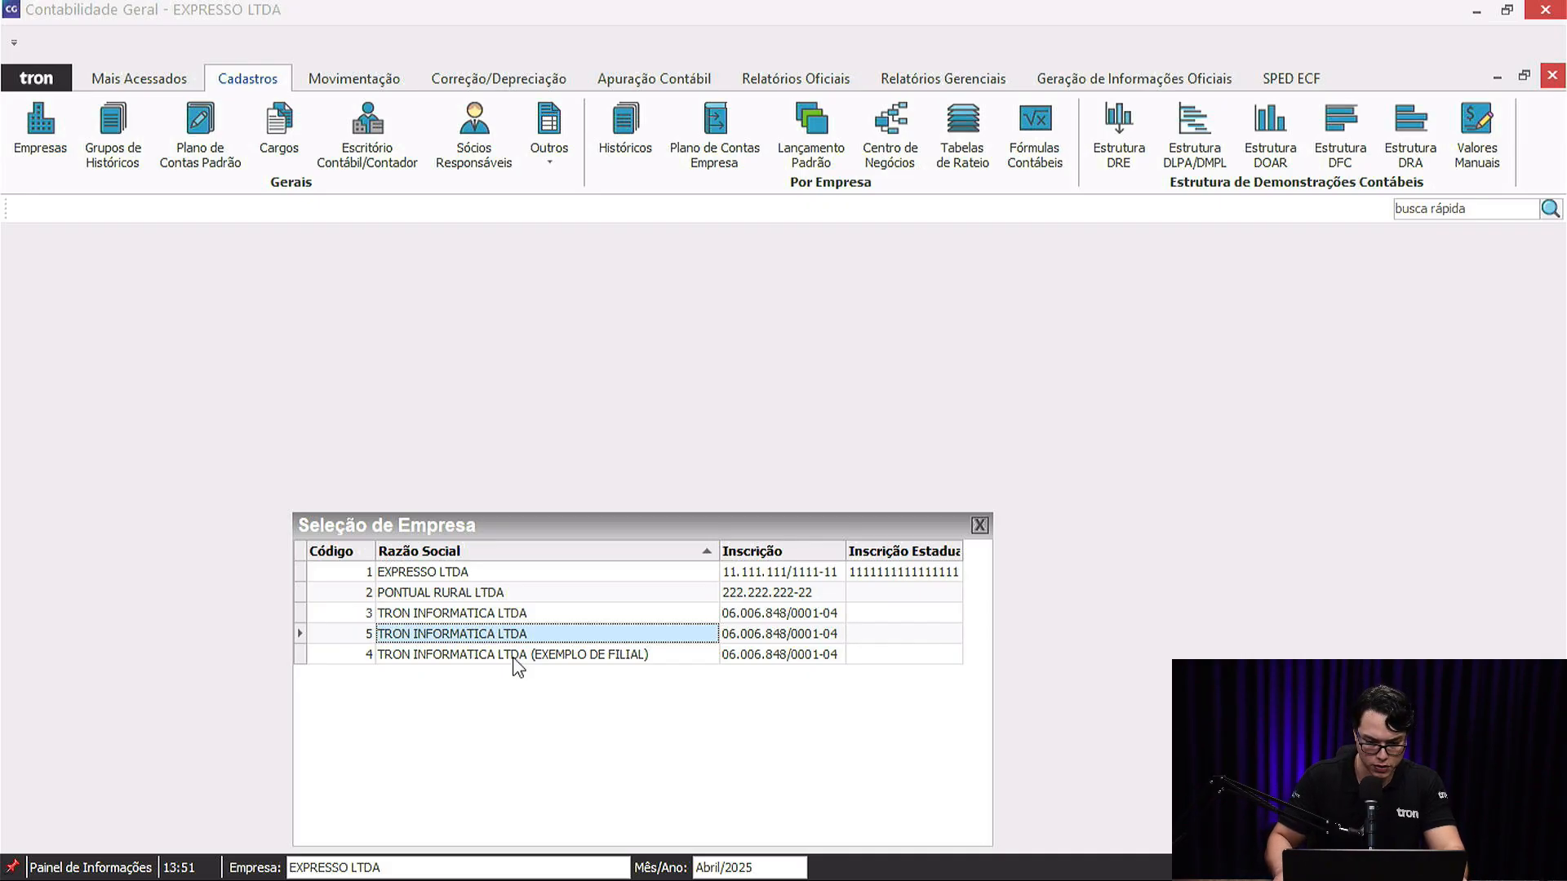
pyautogui.press('Return')
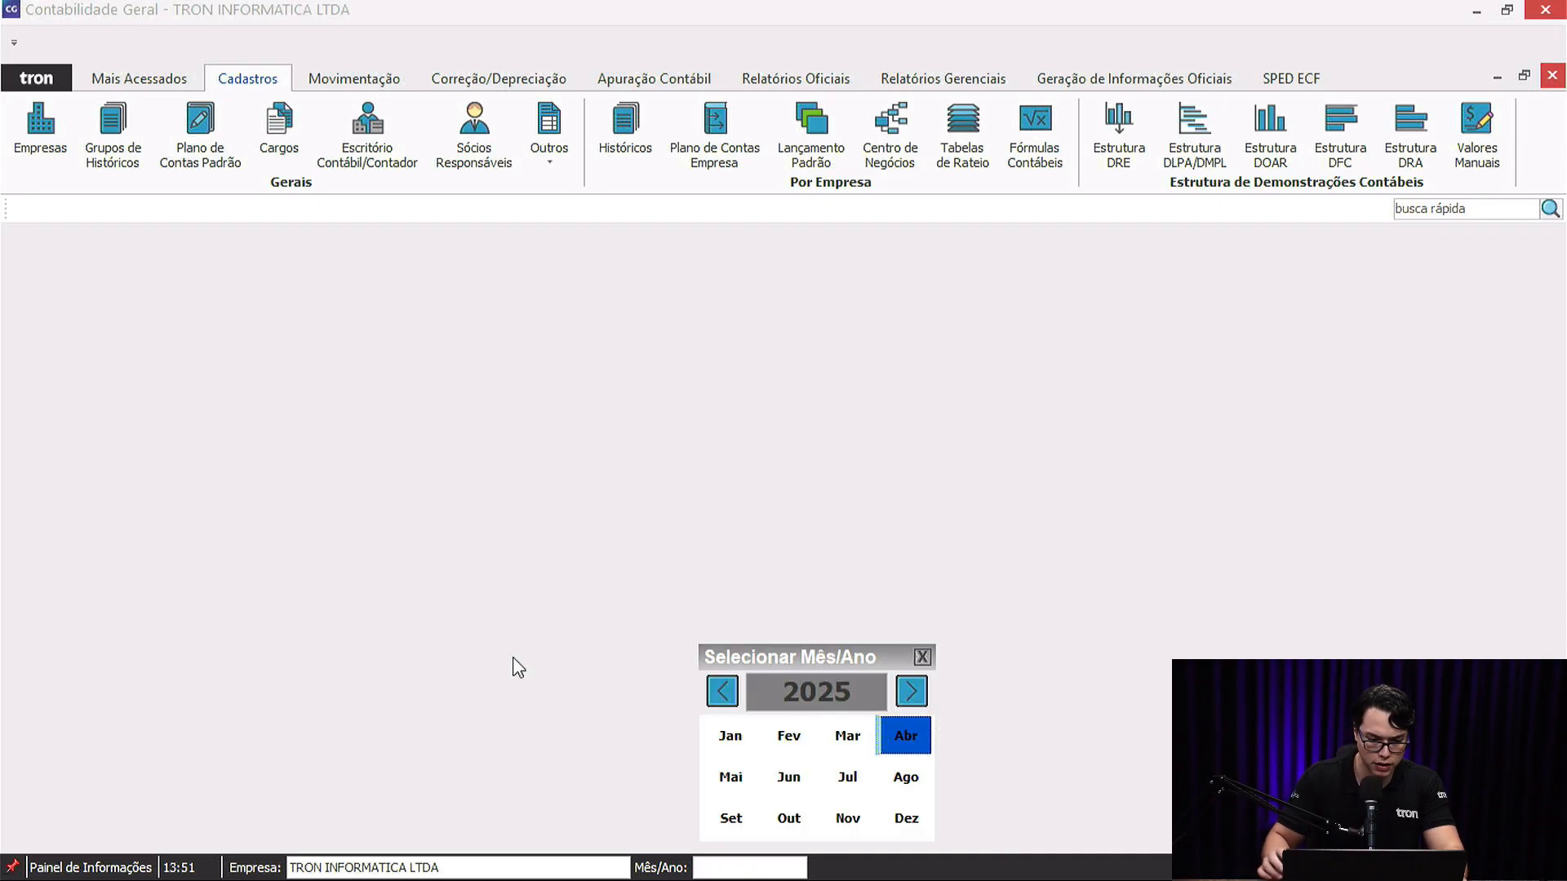
pyautogui.press('Return')
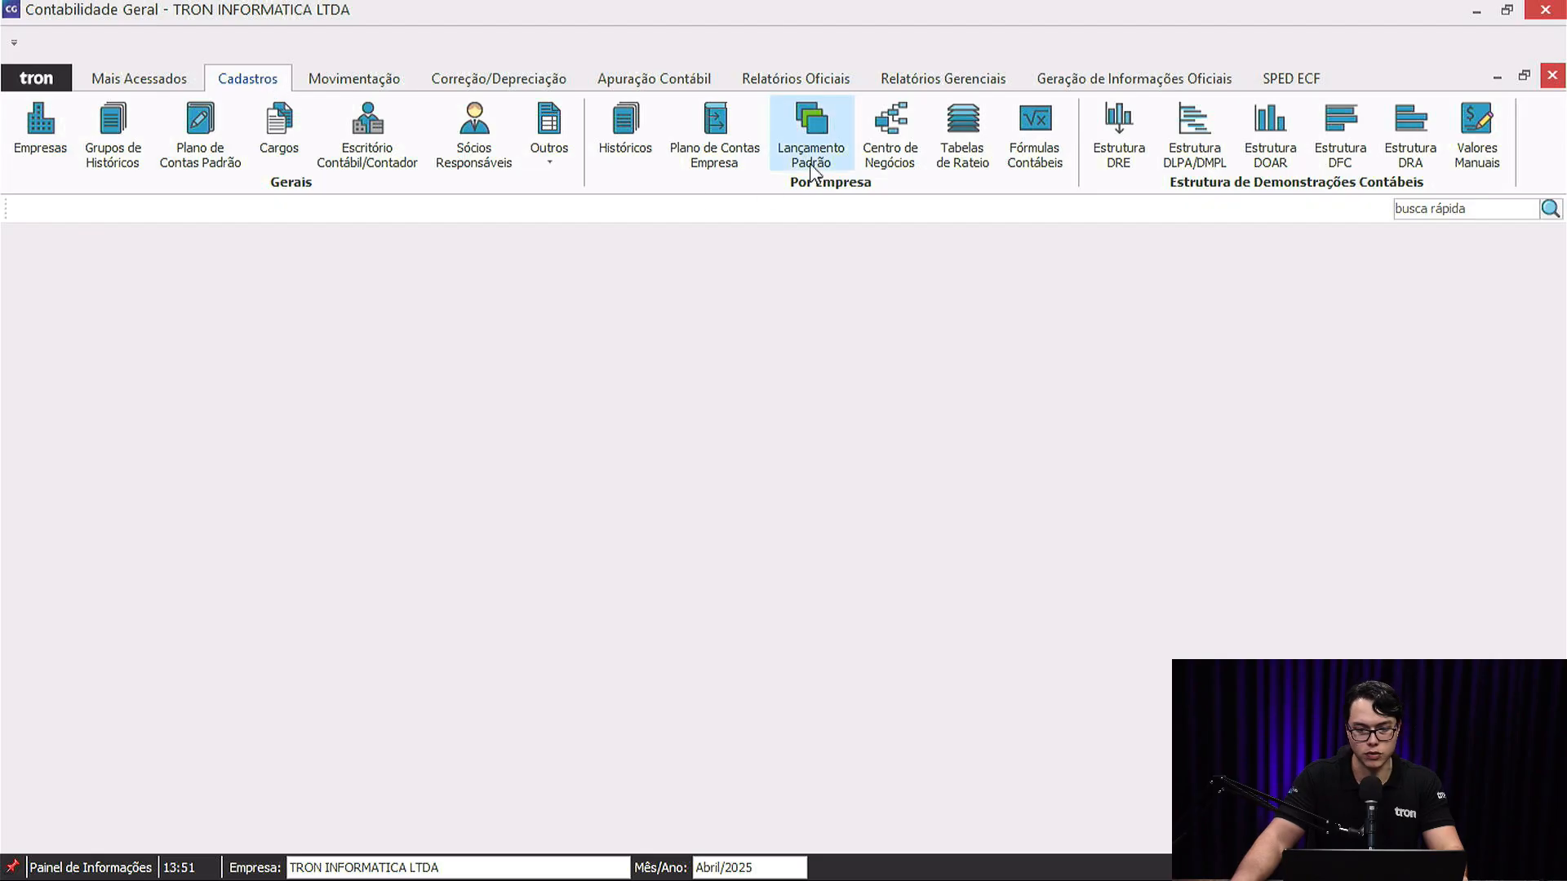
pyautogui.click(738, 126)
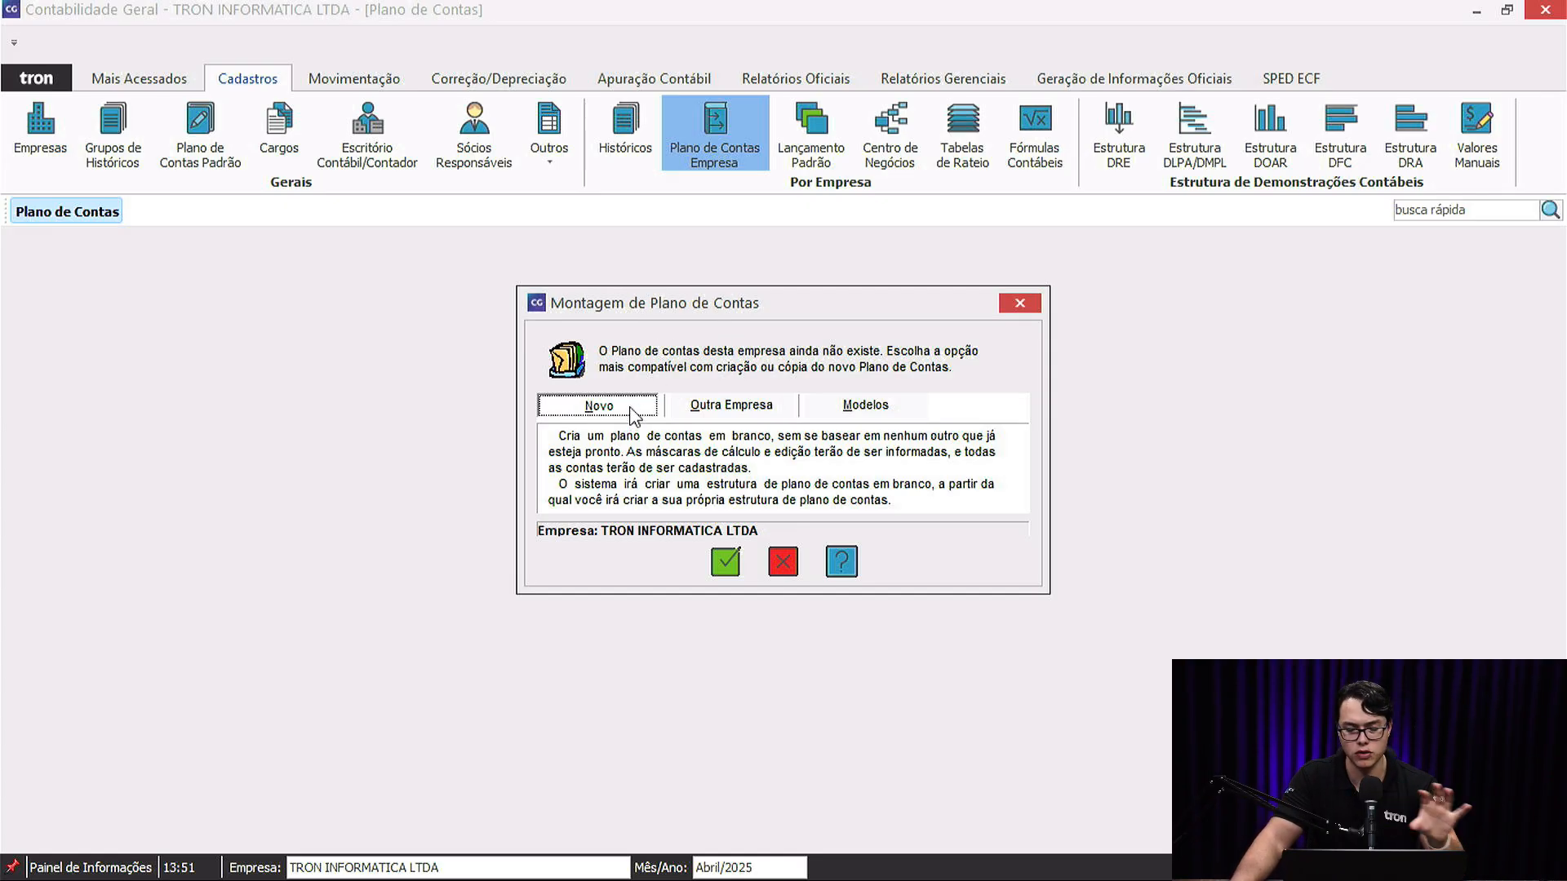
# Try copying EXPRESSO LTDA's chart, then choose building the chart from a model instead.
pyautogui.click(760, 408)
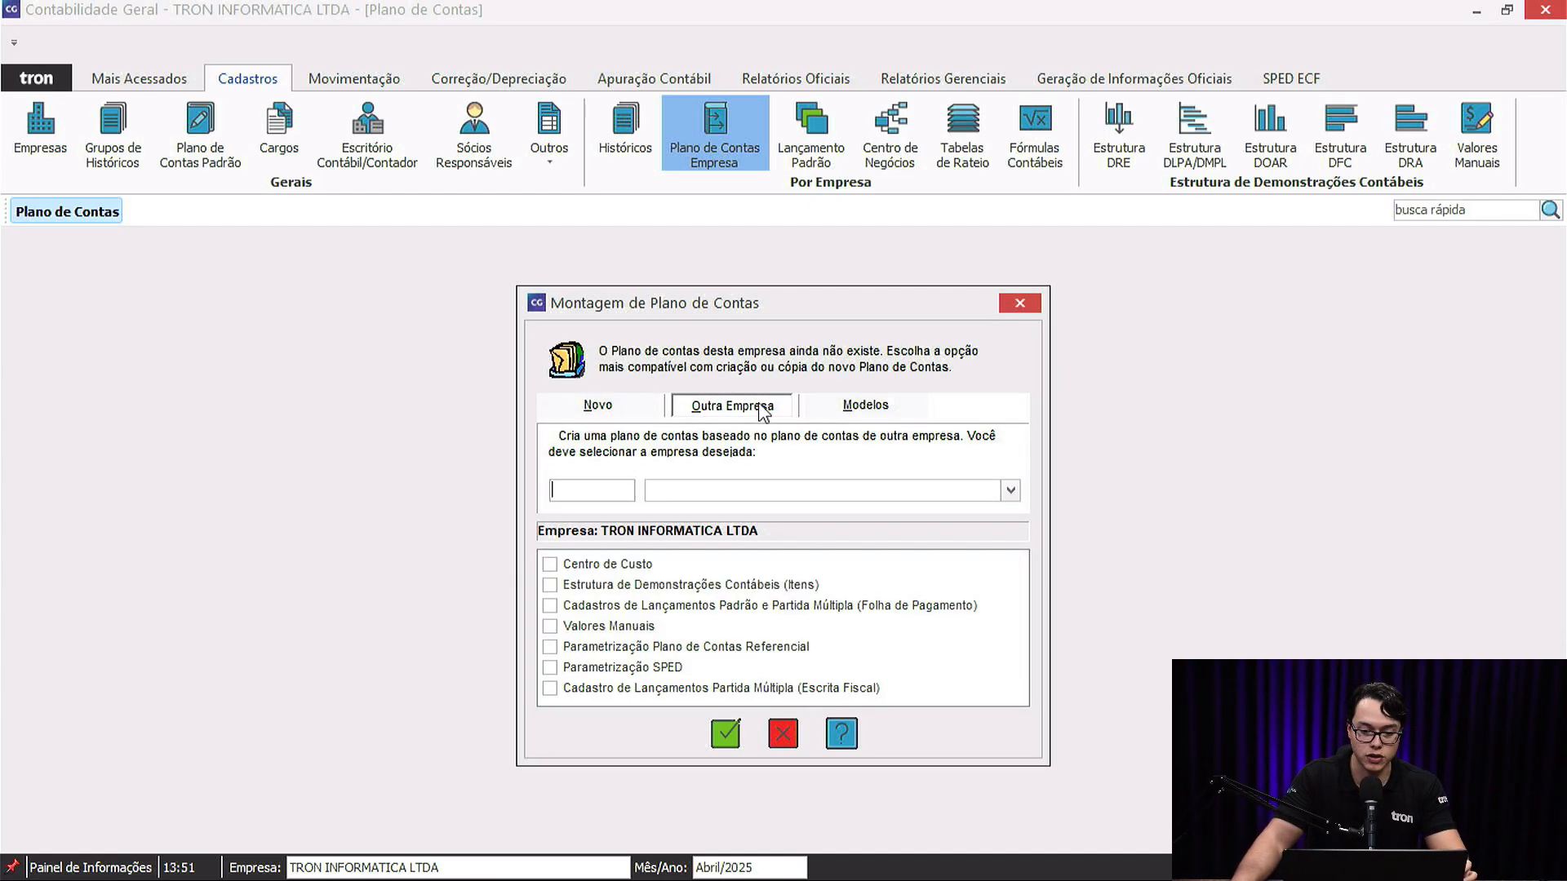
pyautogui.click(1010, 490)
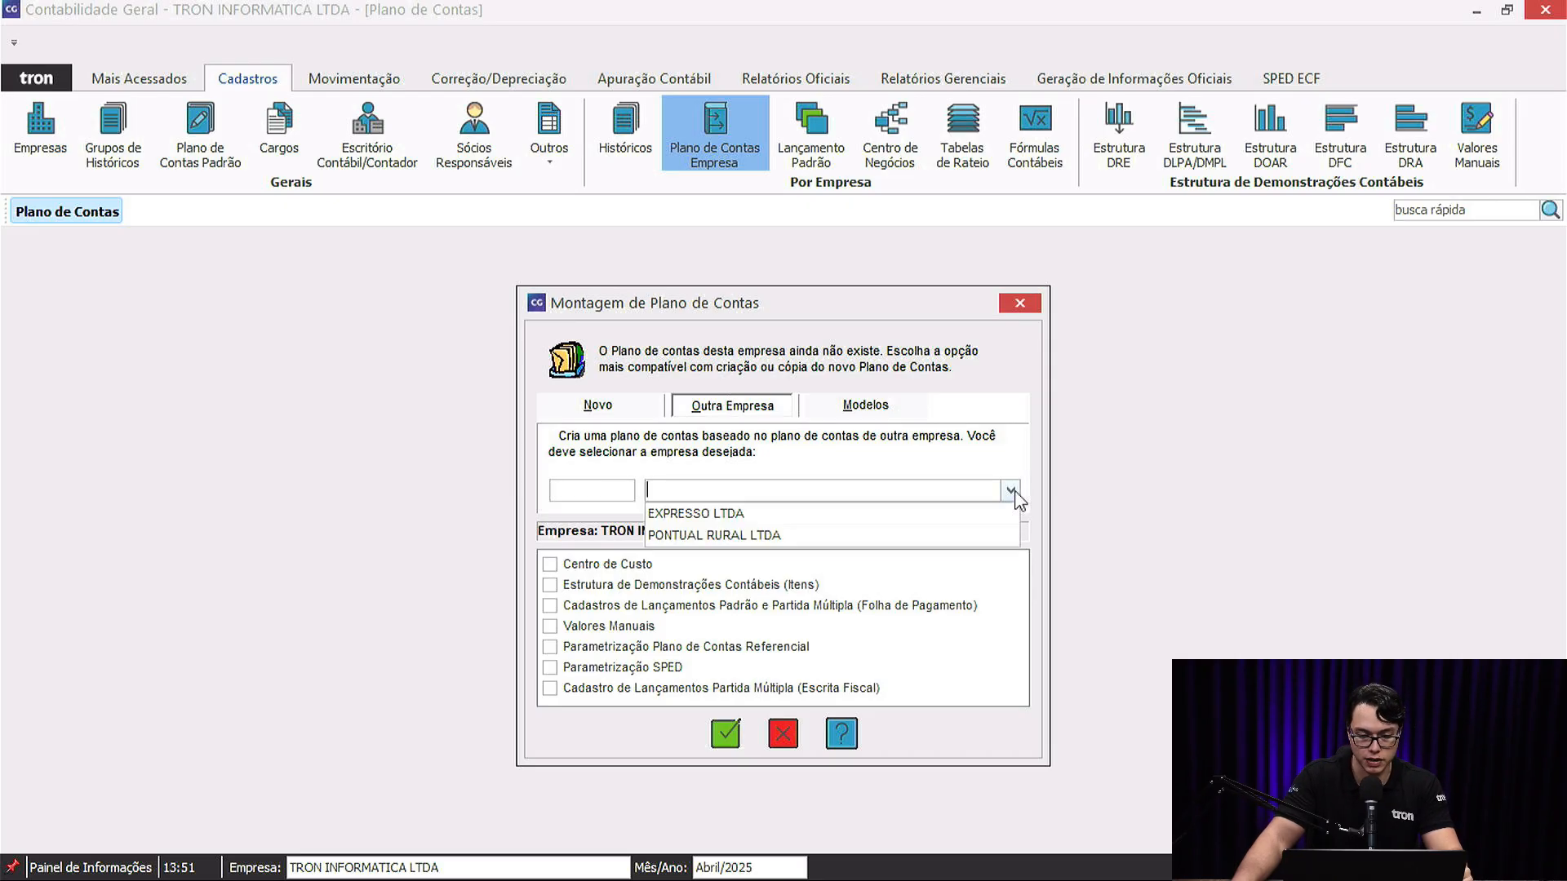
pyautogui.click(831, 513)
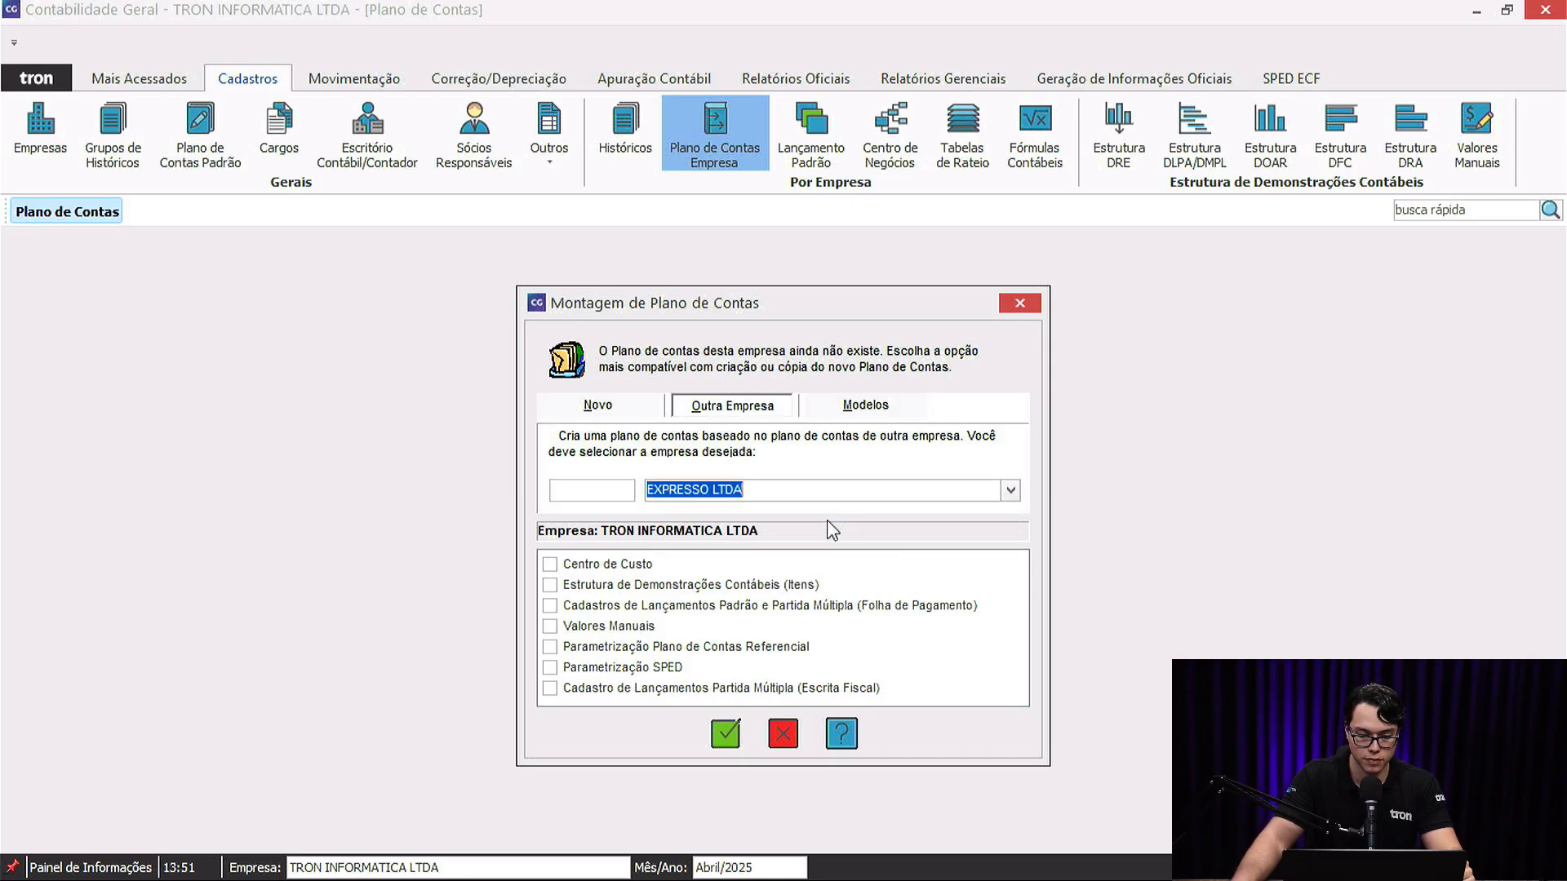
pyautogui.click(873, 412)
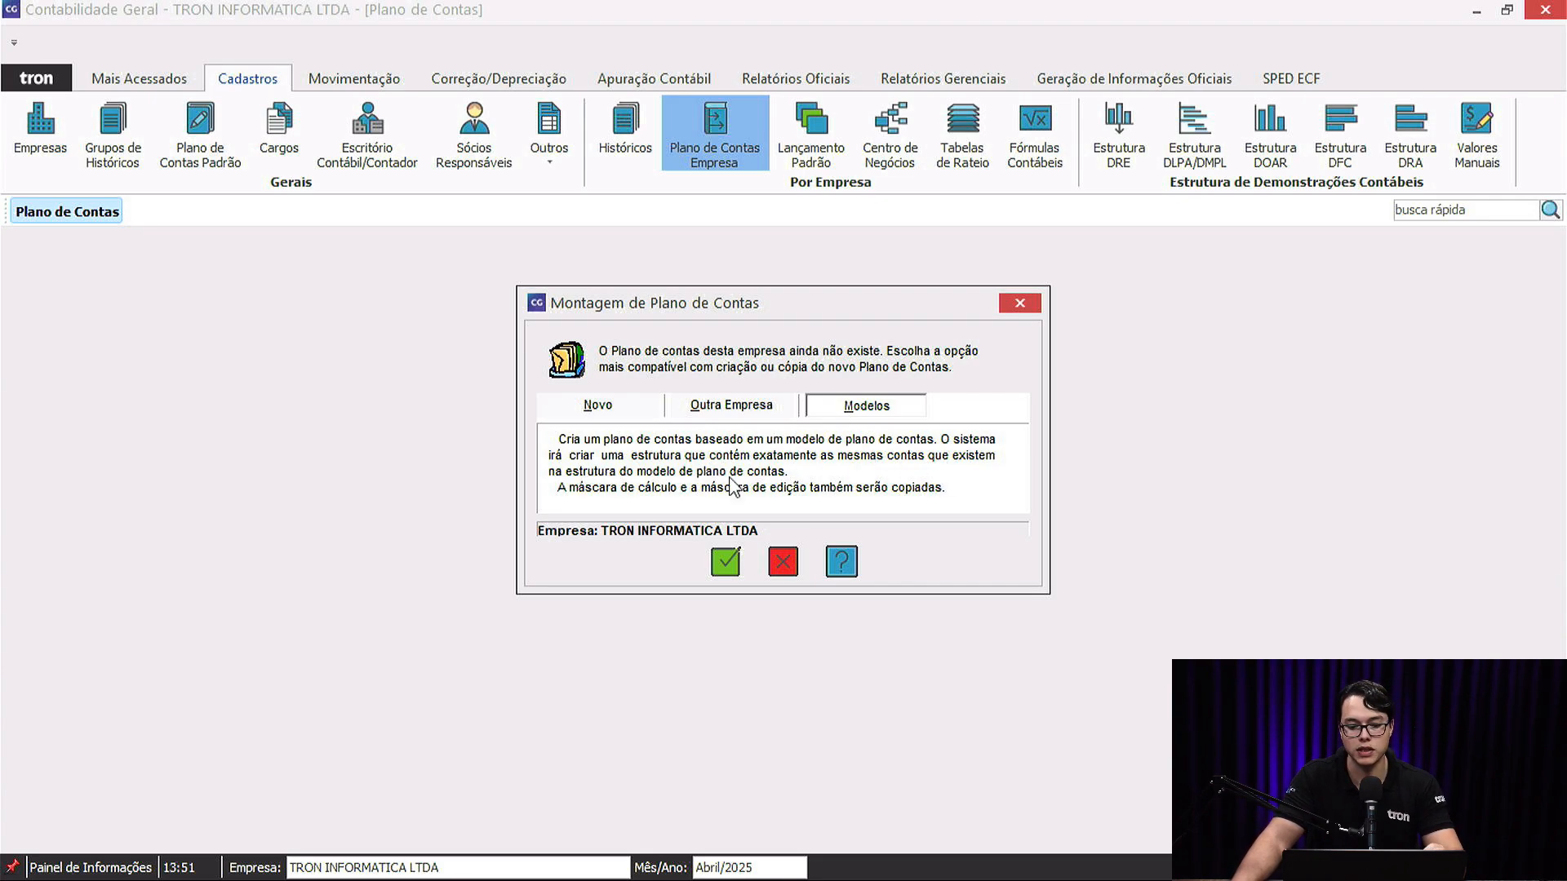
pyautogui.click(880, 411)
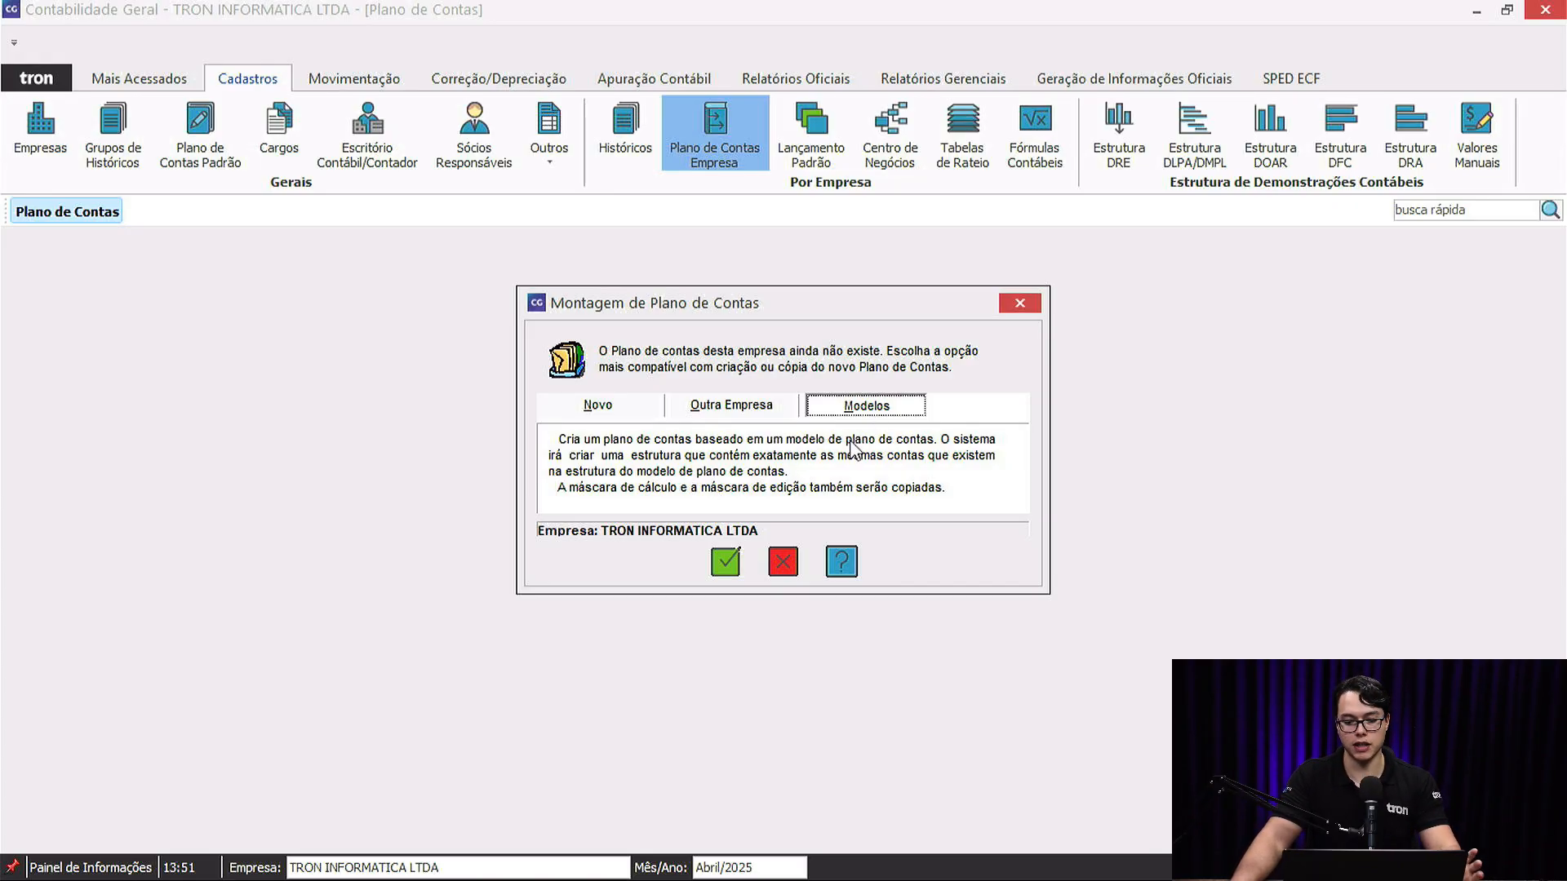
pyautogui.click(732, 565)
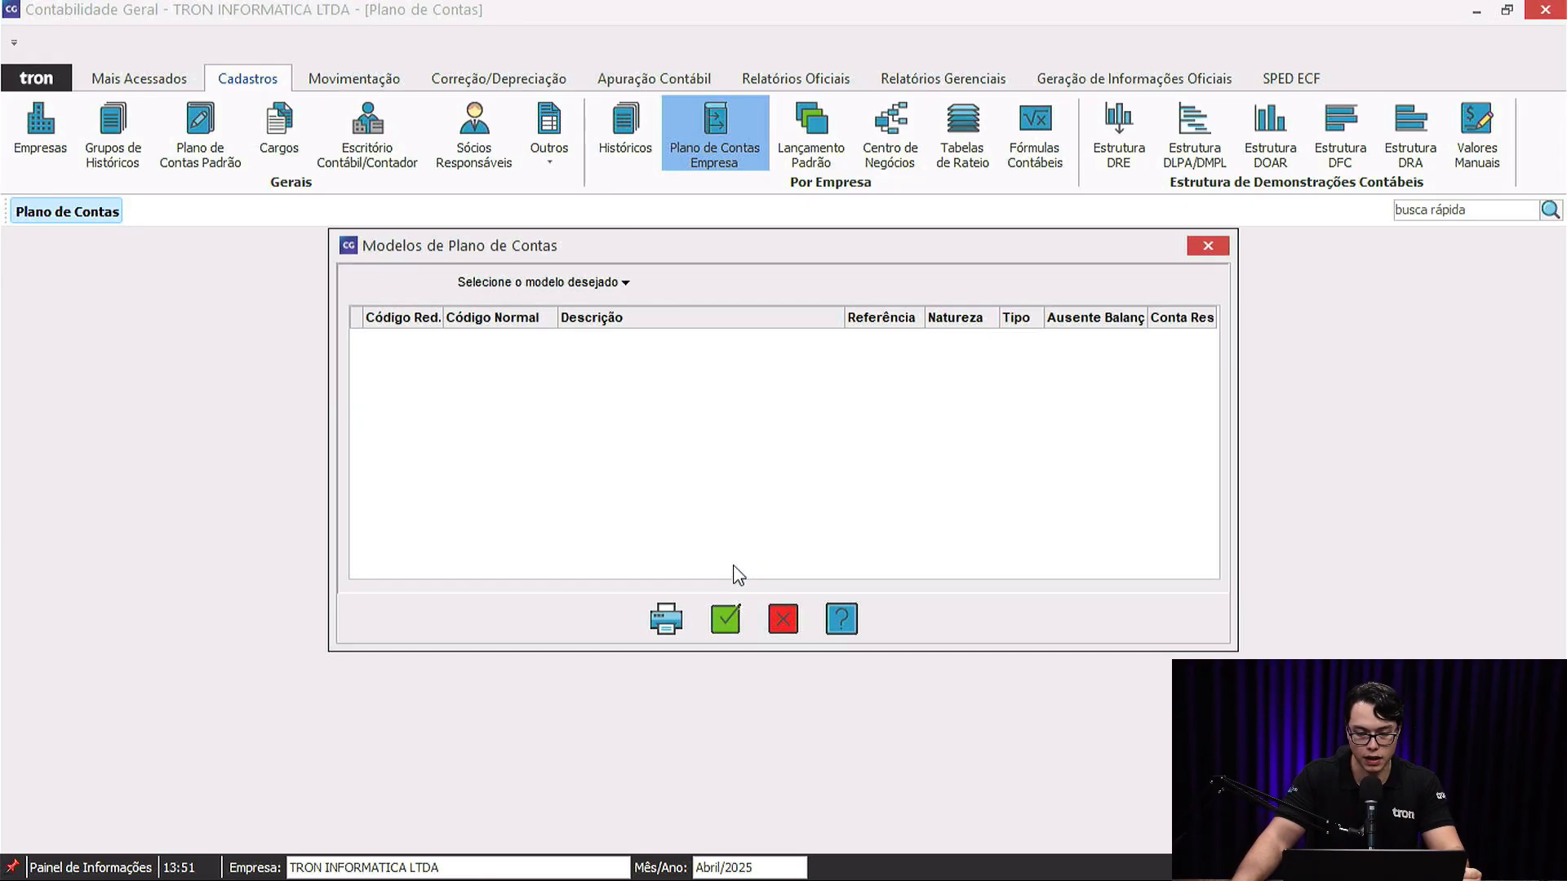
# Preview the Plano de Contas Referencial Lei 11.638/2007 and ANEEL chart of accounts models.
pyautogui.click(625, 282)
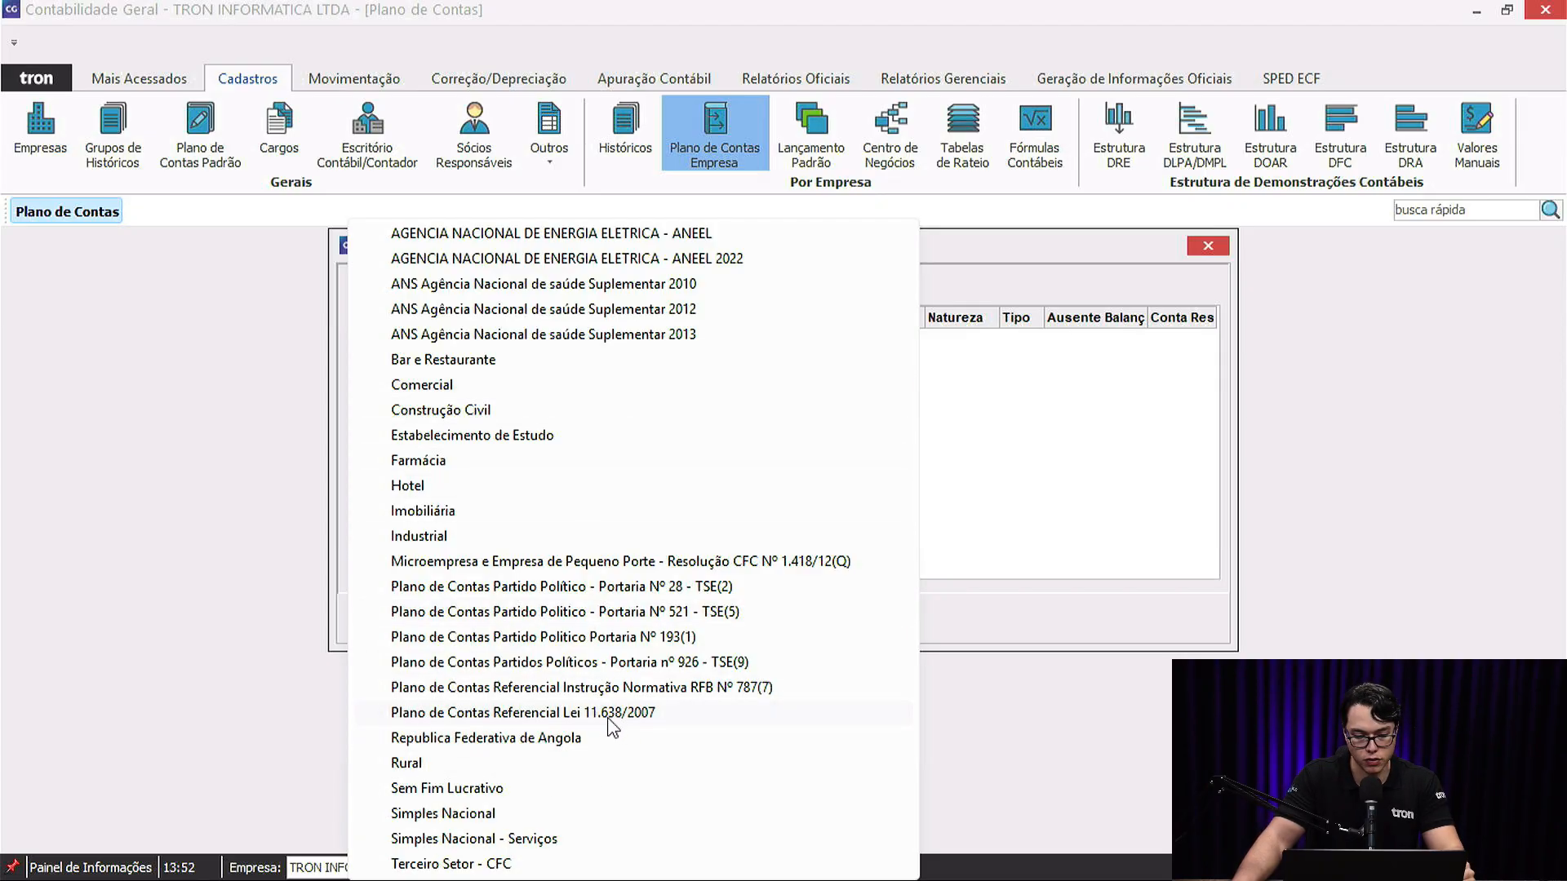
pyautogui.click(638, 715)
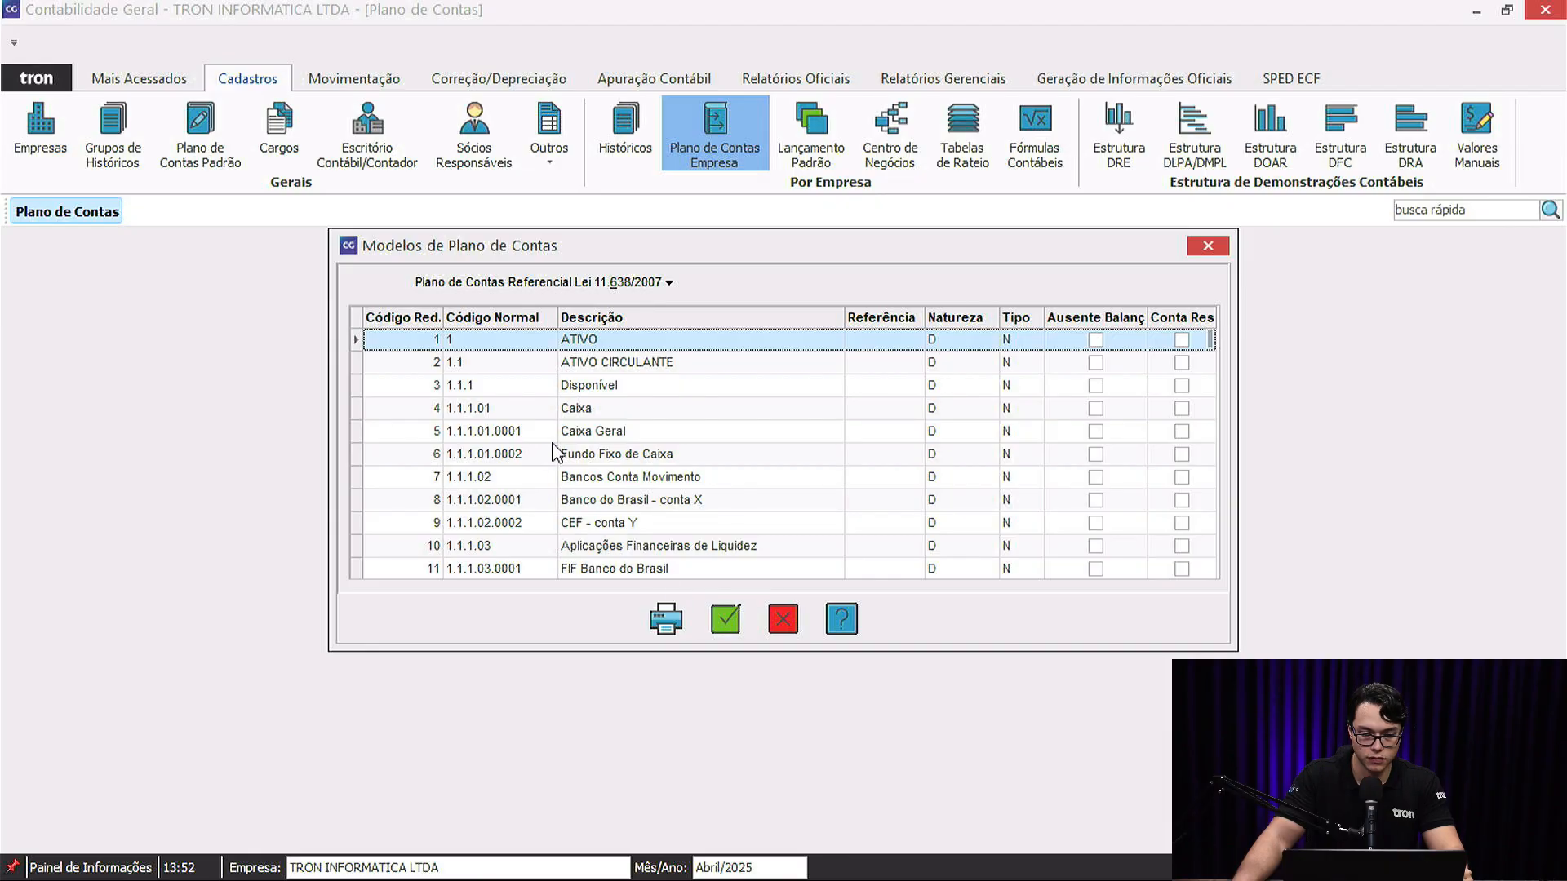
pyautogui.scroll(-9, 567, 470)
pyautogui.scroll(9, 568, 469)
pyautogui.click(668, 283)
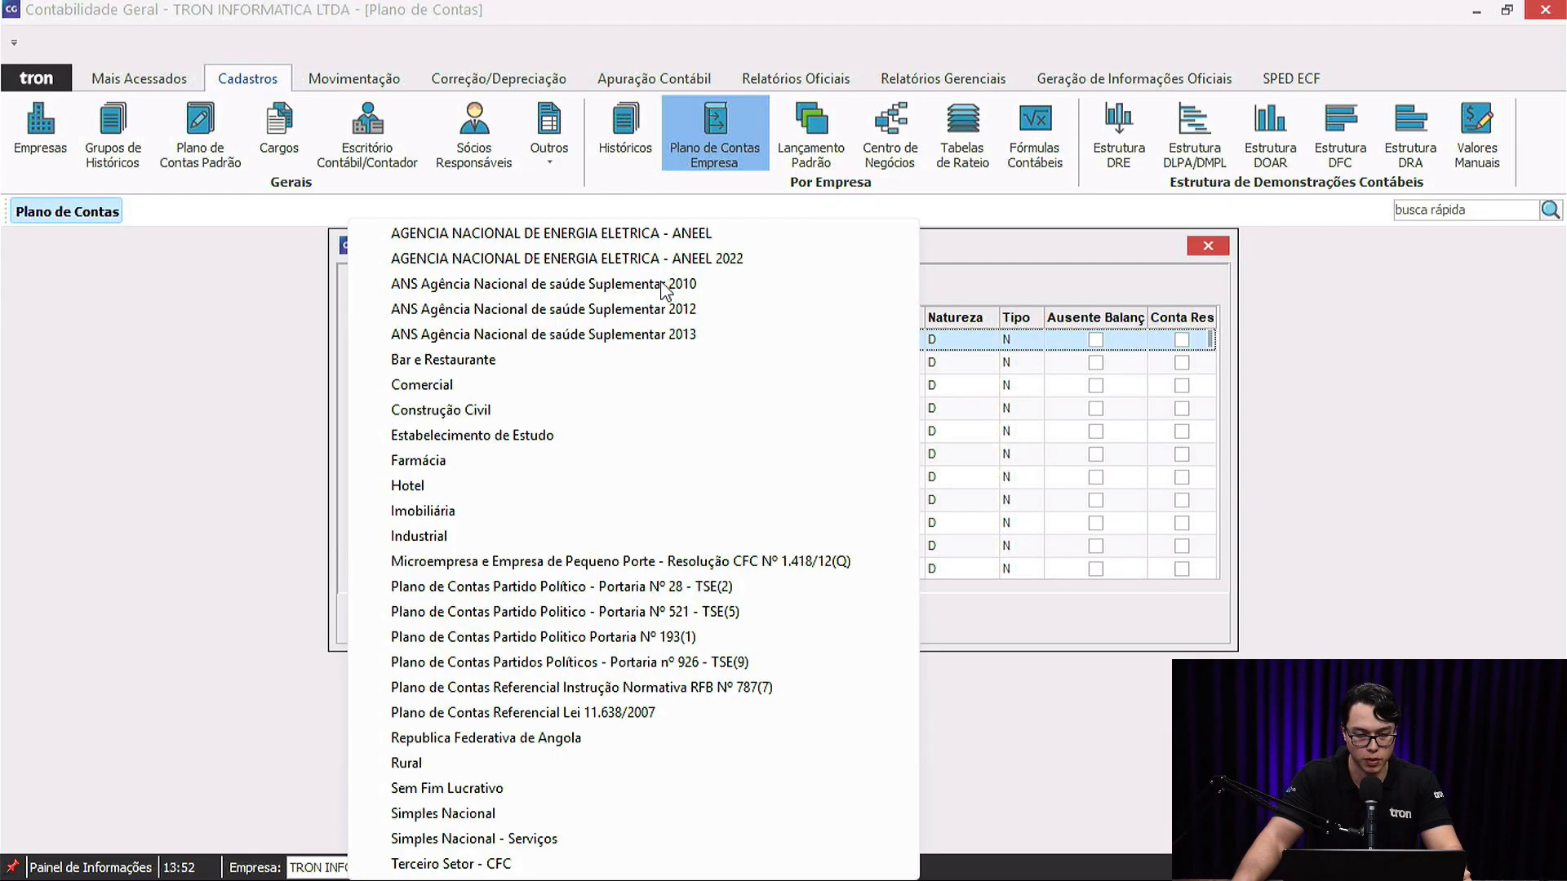
pyautogui.click(653, 236)
pyautogui.scroll(-5, 498, 452)
pyautogui.scroll(5, 497, 451)
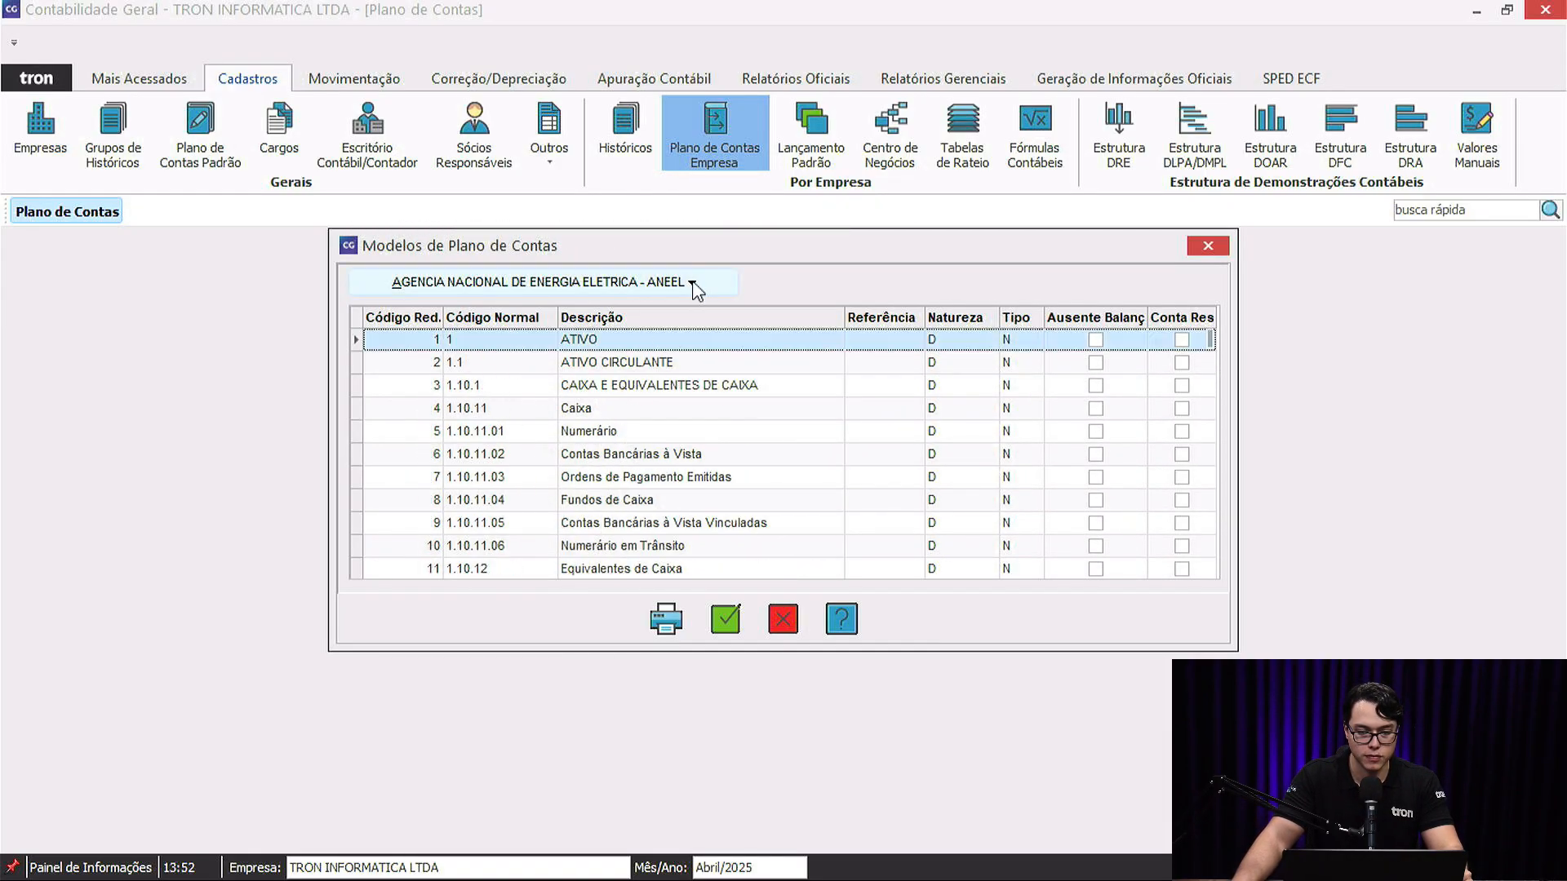
# Preview the ANS Suplementar 2010 chart of accounts model.
pyautogui.click(694, 282)
pyautogui.click(649, 286)
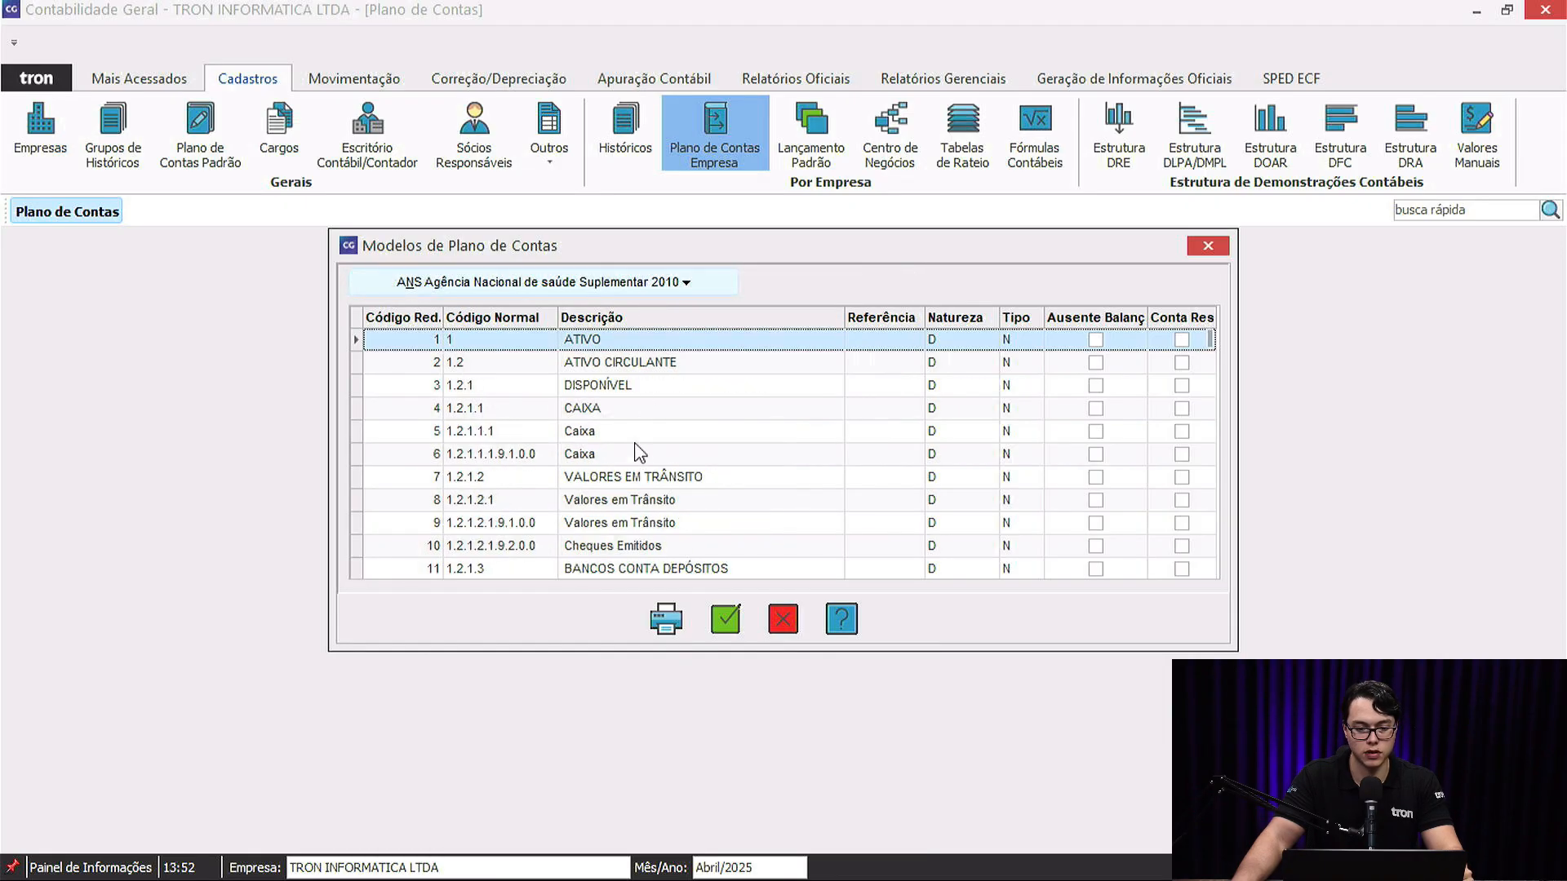
pyautogui.scroll(-9, 620, 465)
pyautogui.scroll(5, 620, 465)
pyautogui.scroll(4, 622, 472)
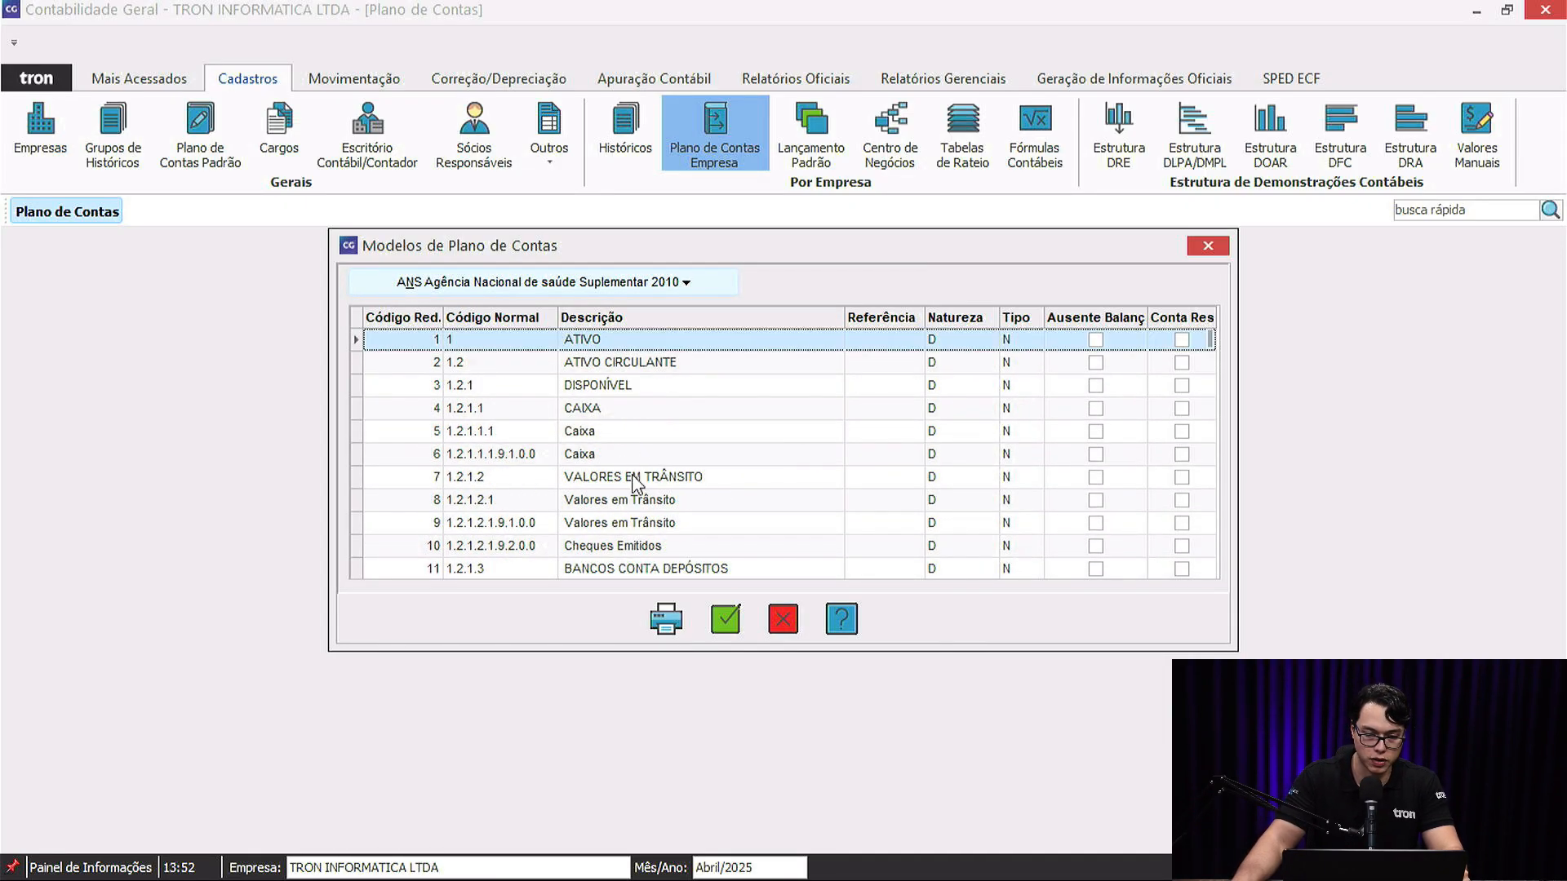
# Generate the company's chart from the Plano de Contas Referencial Lei 11.638/2007 model.
pyautogui.click(680, 284)
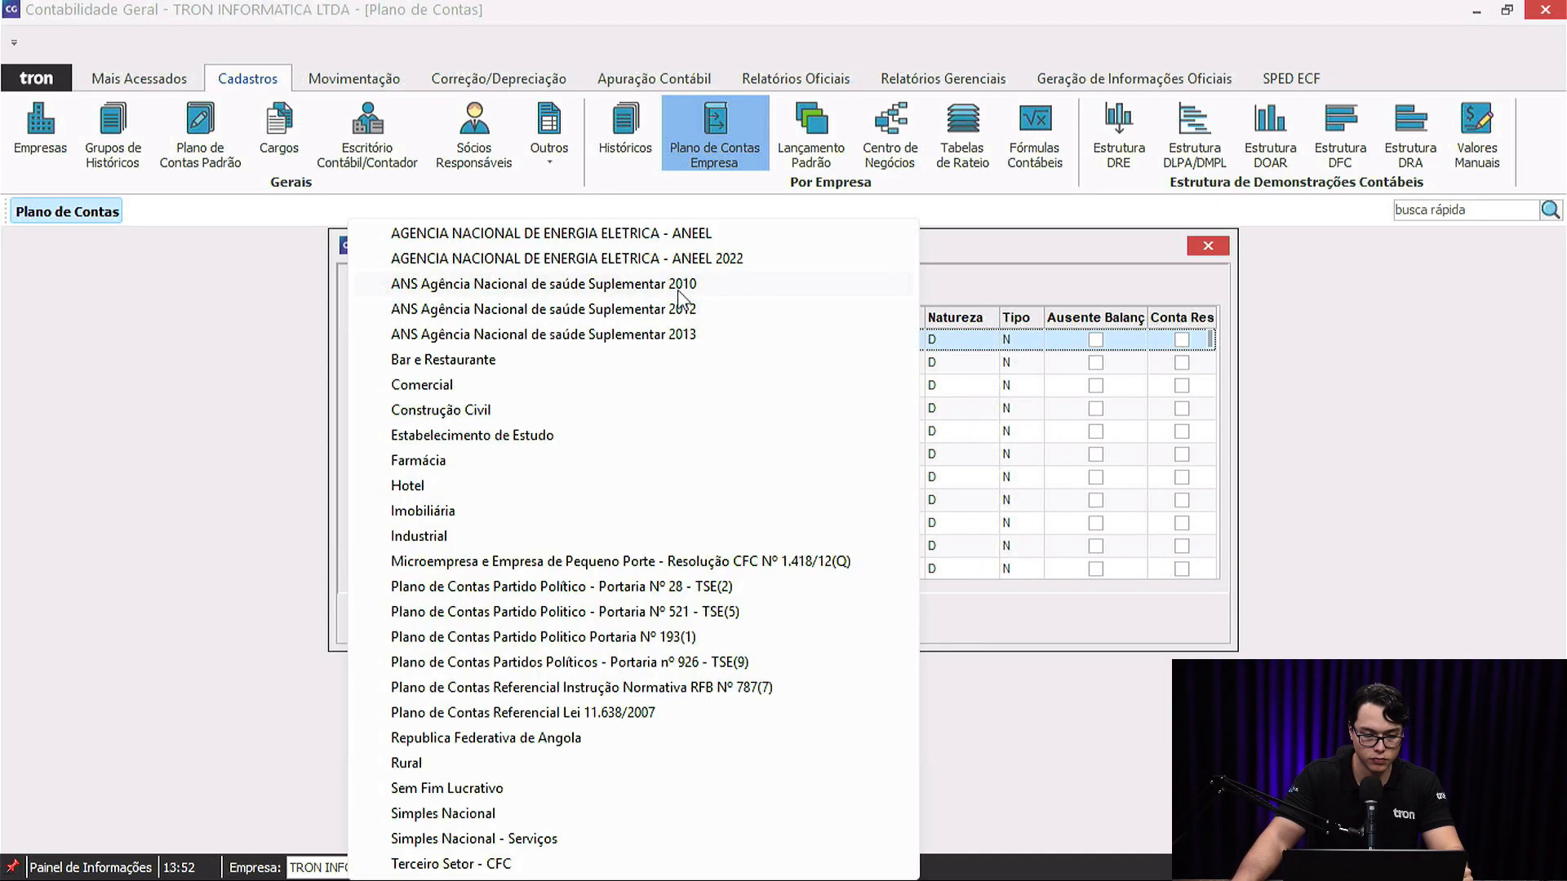
pyautogui.click(575, 714)
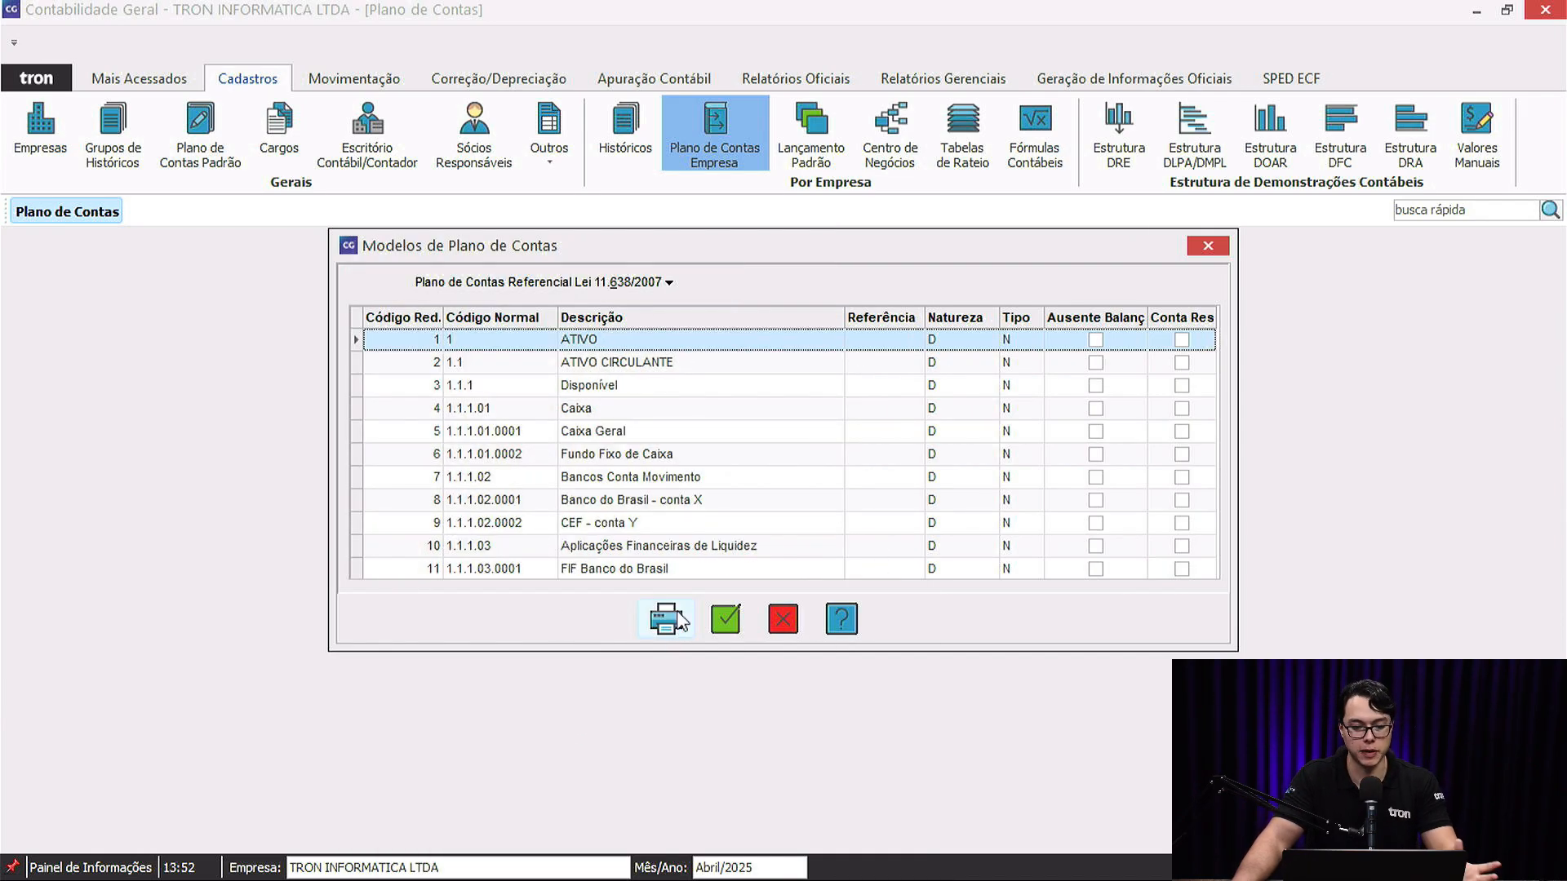
pyautogui.click(727, 627)
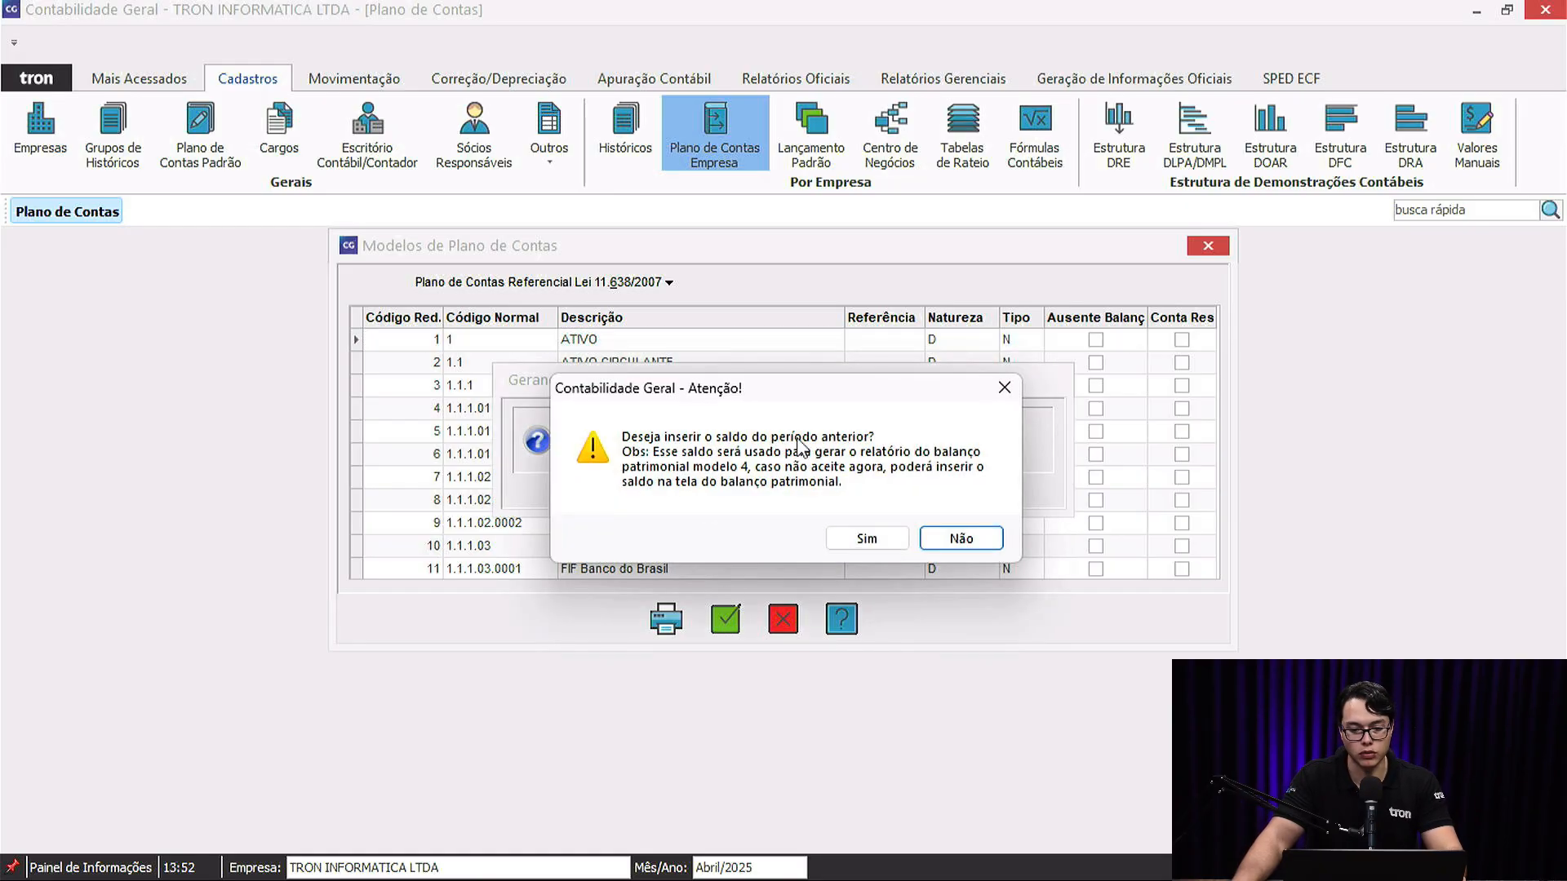
# Decline the prior-period balance and list all accounts without any filter.
pyautogui.click(960, 541)
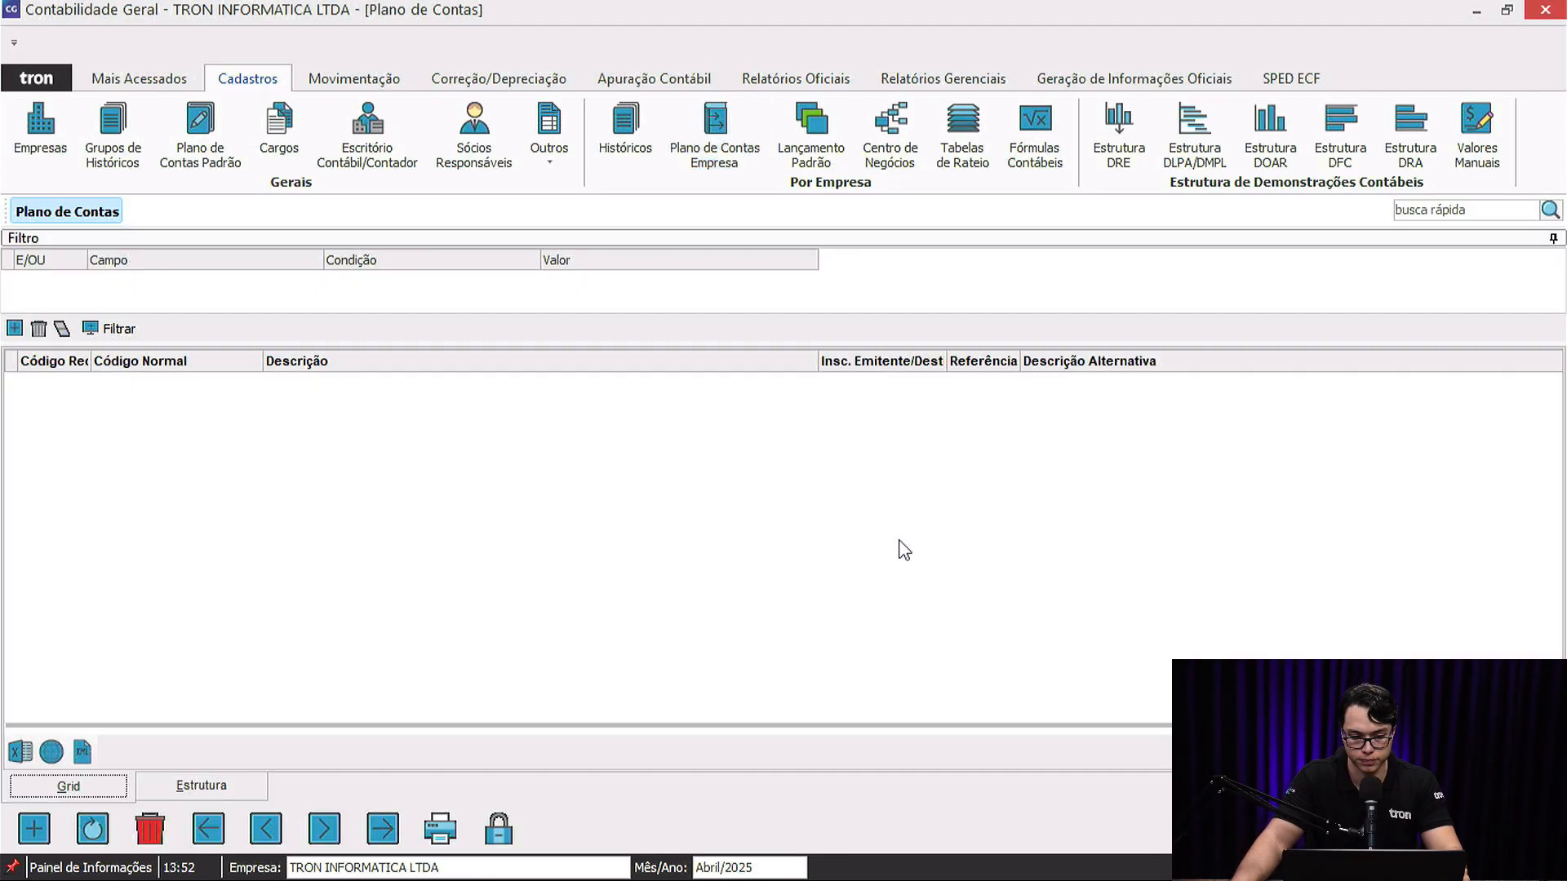
pyautogui.click(131, 331)
pyautogui.click(867, 532)
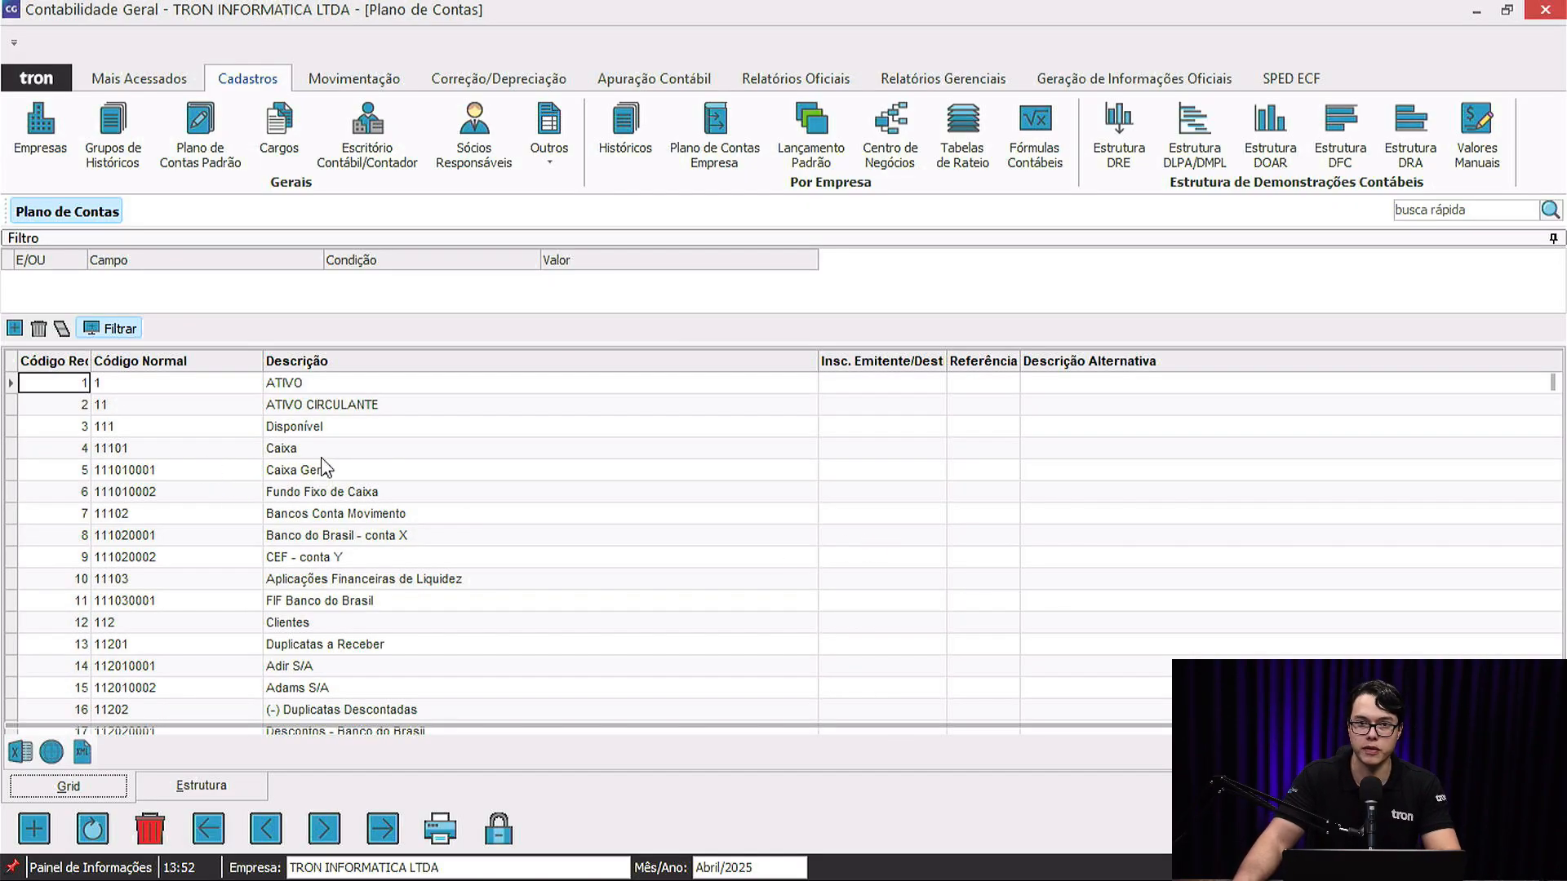
# Scroll through the generated accounts from 1 ATIVO, then close the chart of accounts.
pyautogui.scroll(-10, 318, 490)
pyautogui.scroll(-6, 314, 523)
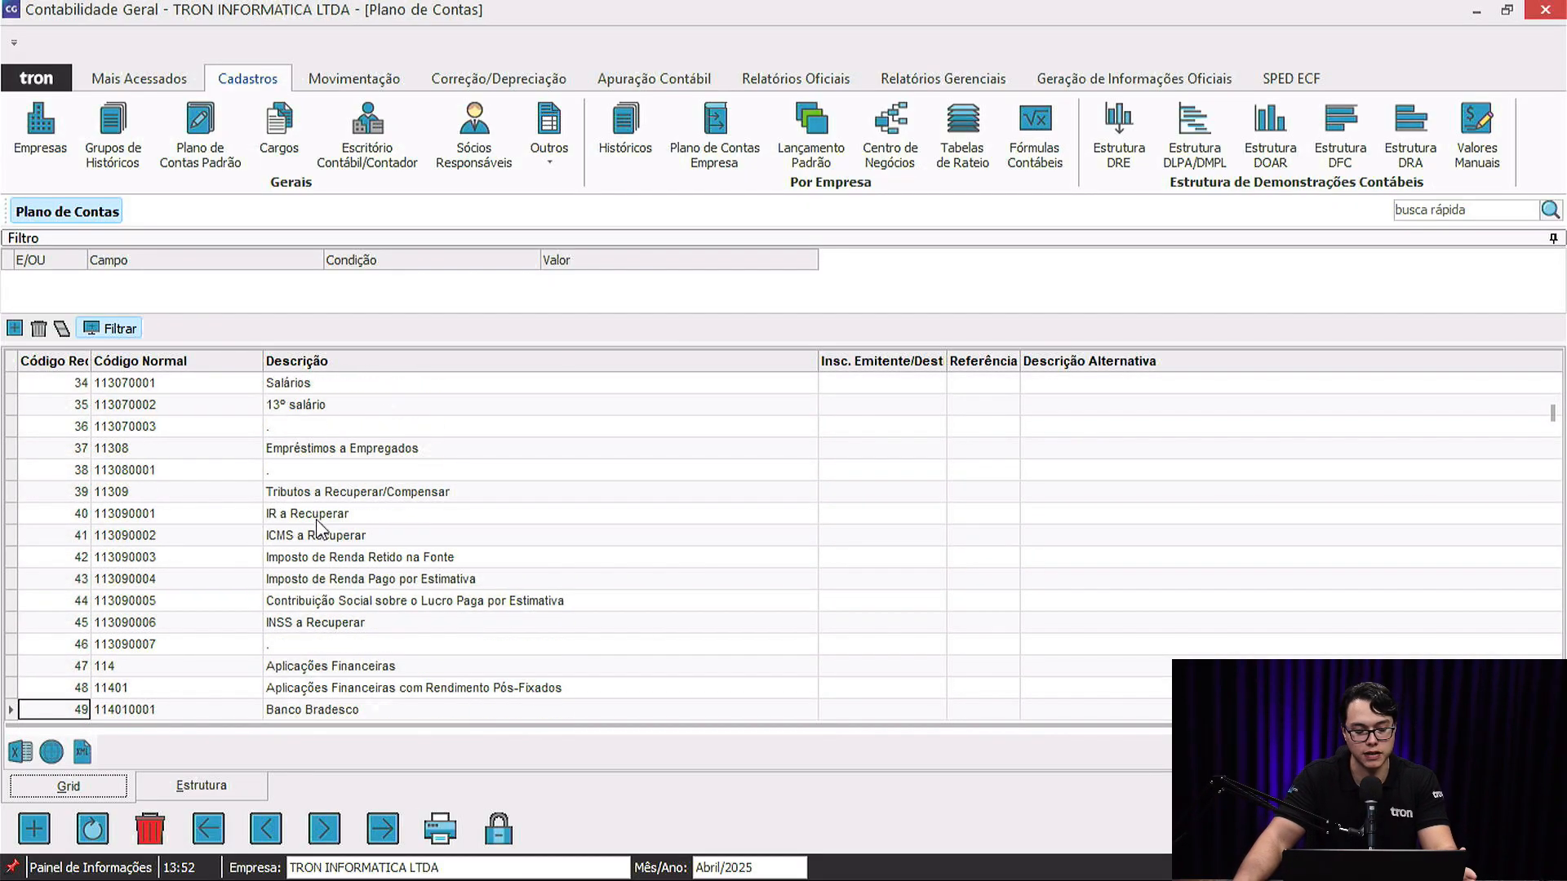
pyautogui.scroll(-3, 320, 522)
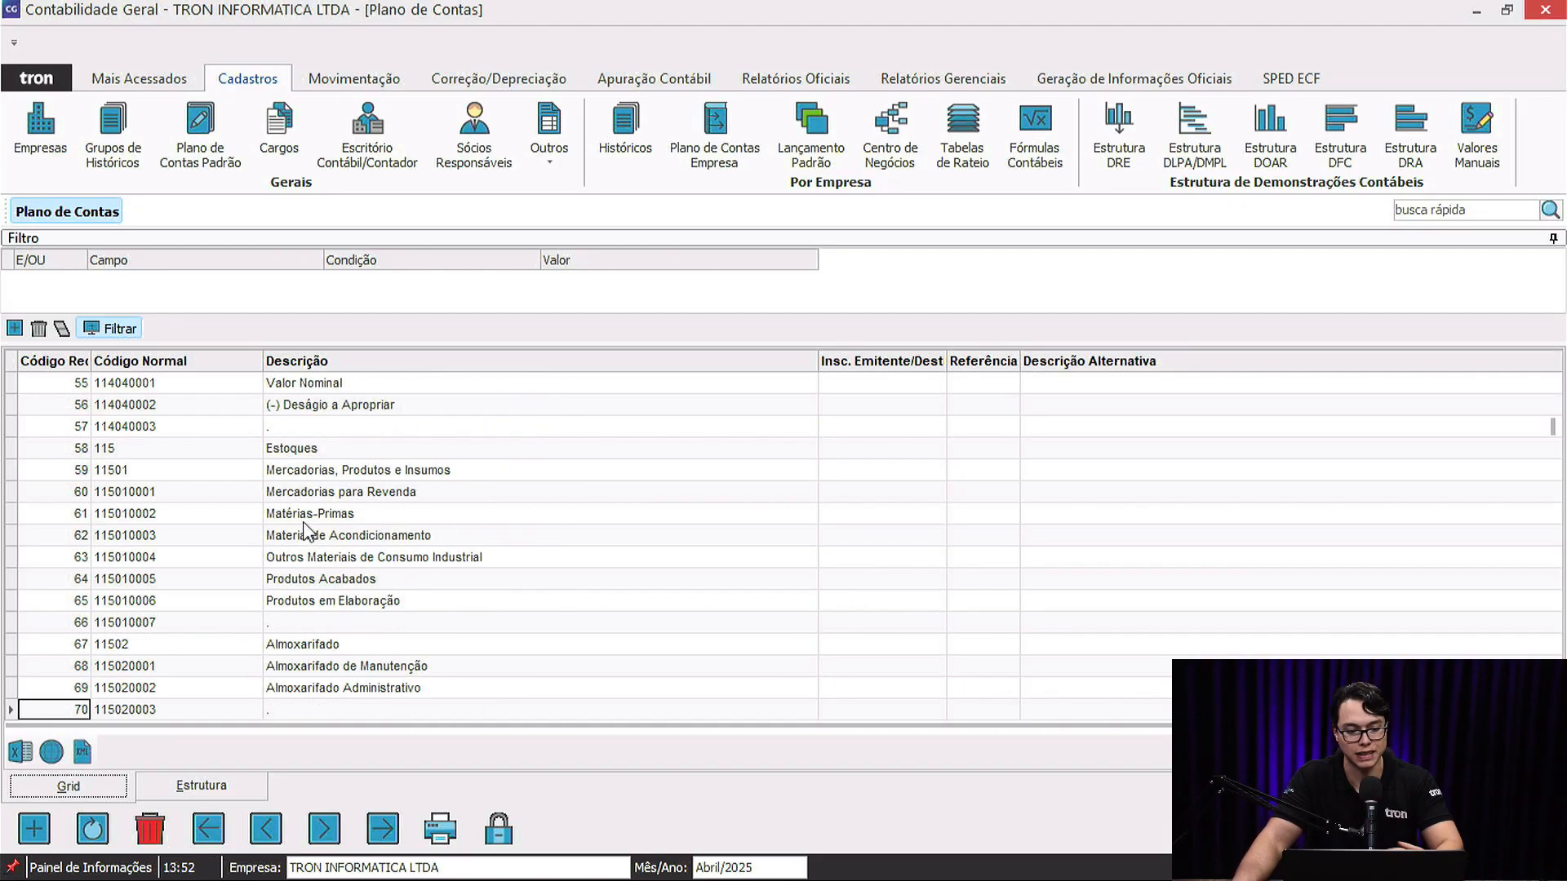
pyautogui.scroll(-20, 303, 531)
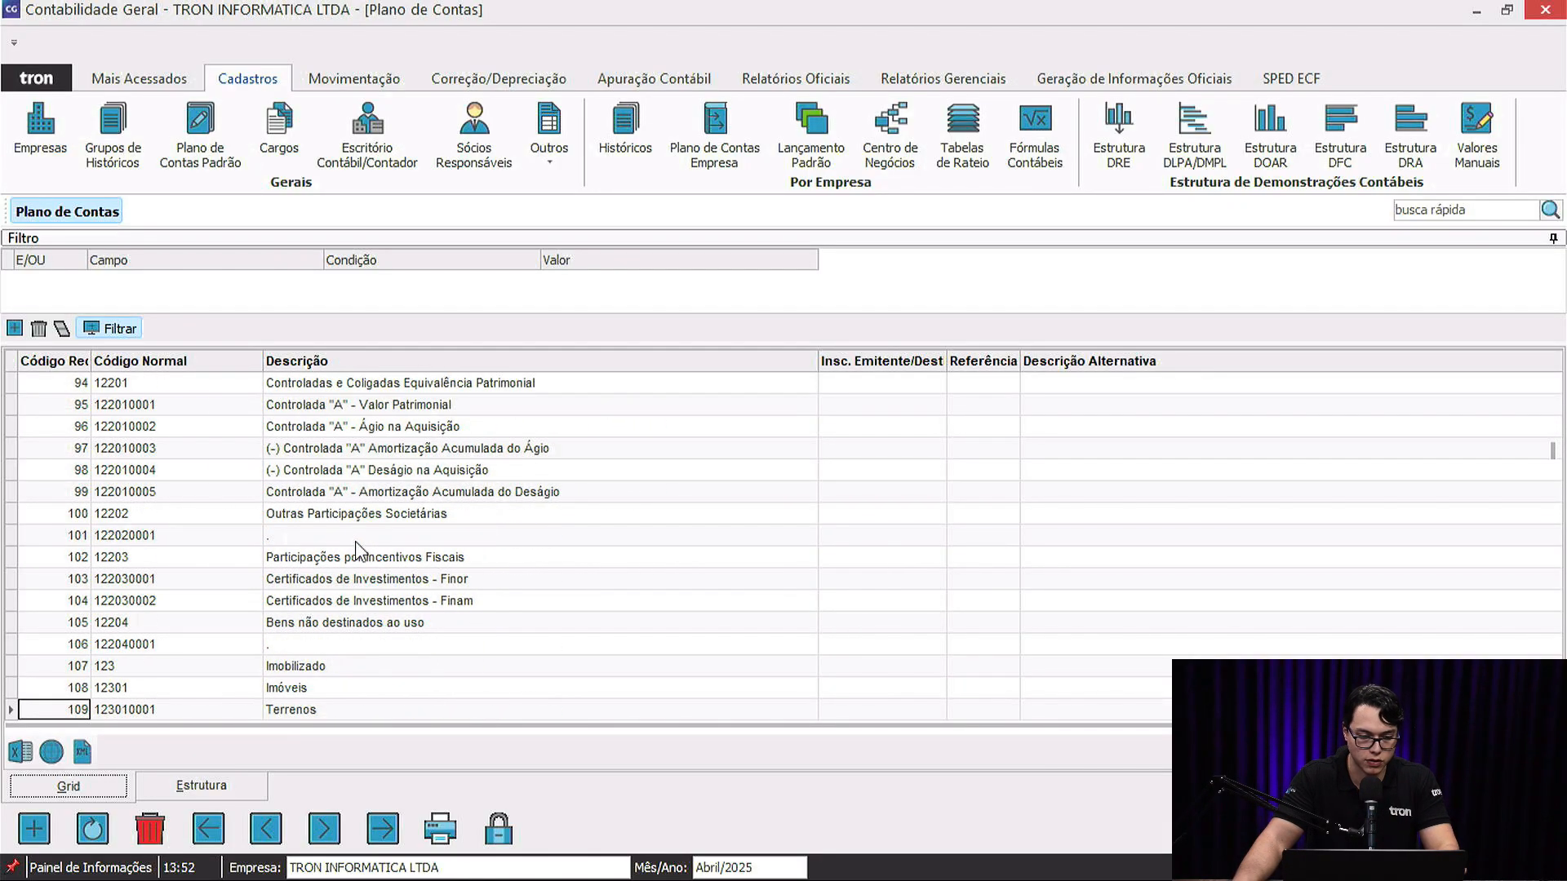
pyautogui.scroll(-20, 357, 549)
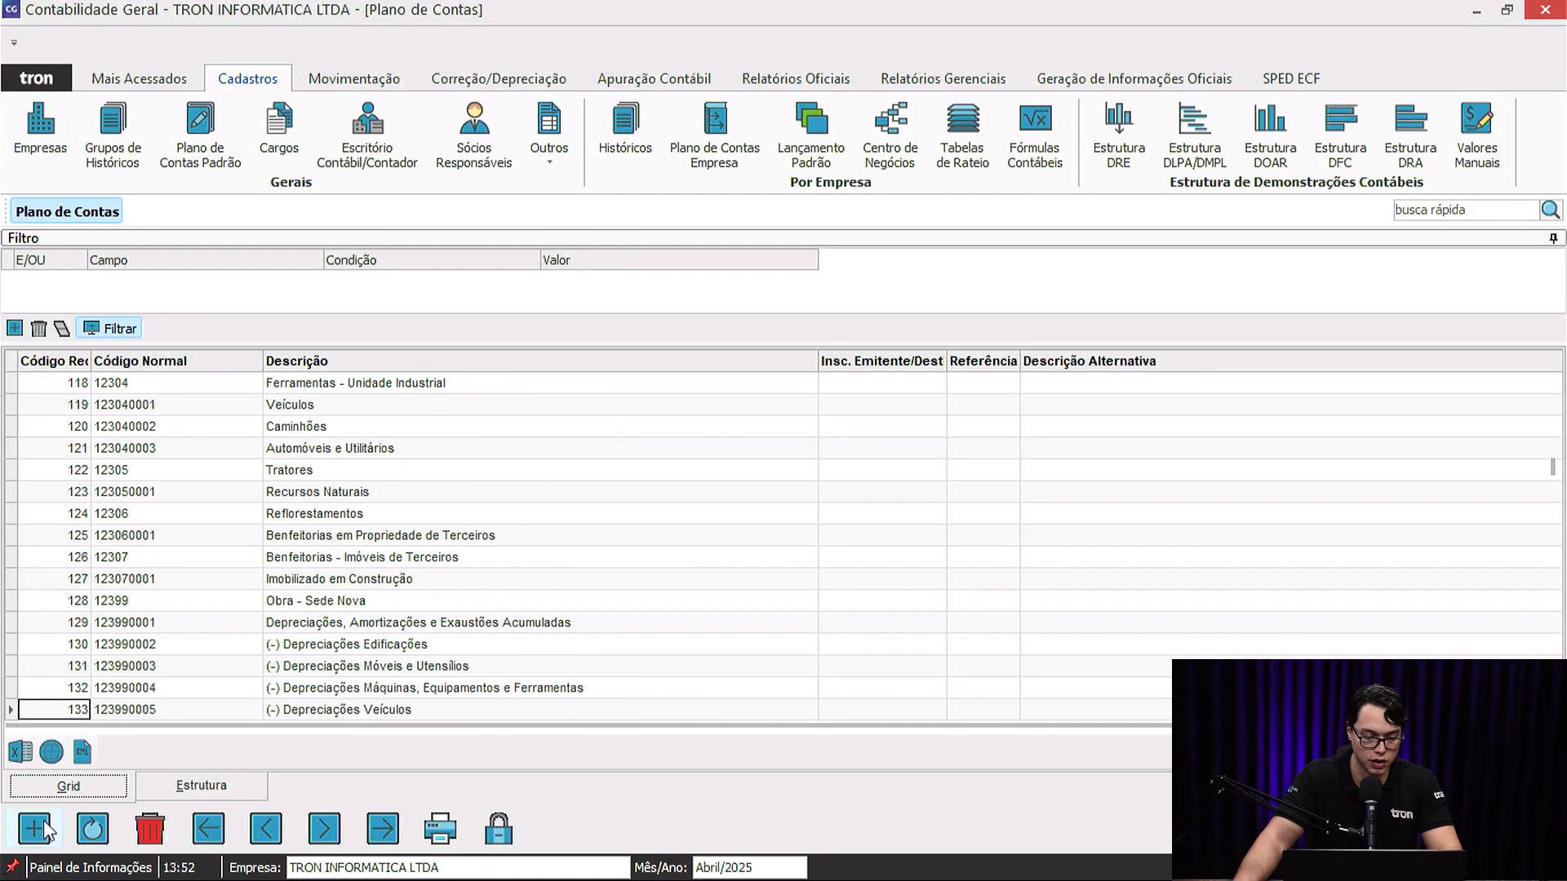
pyautogui.press('Escape')
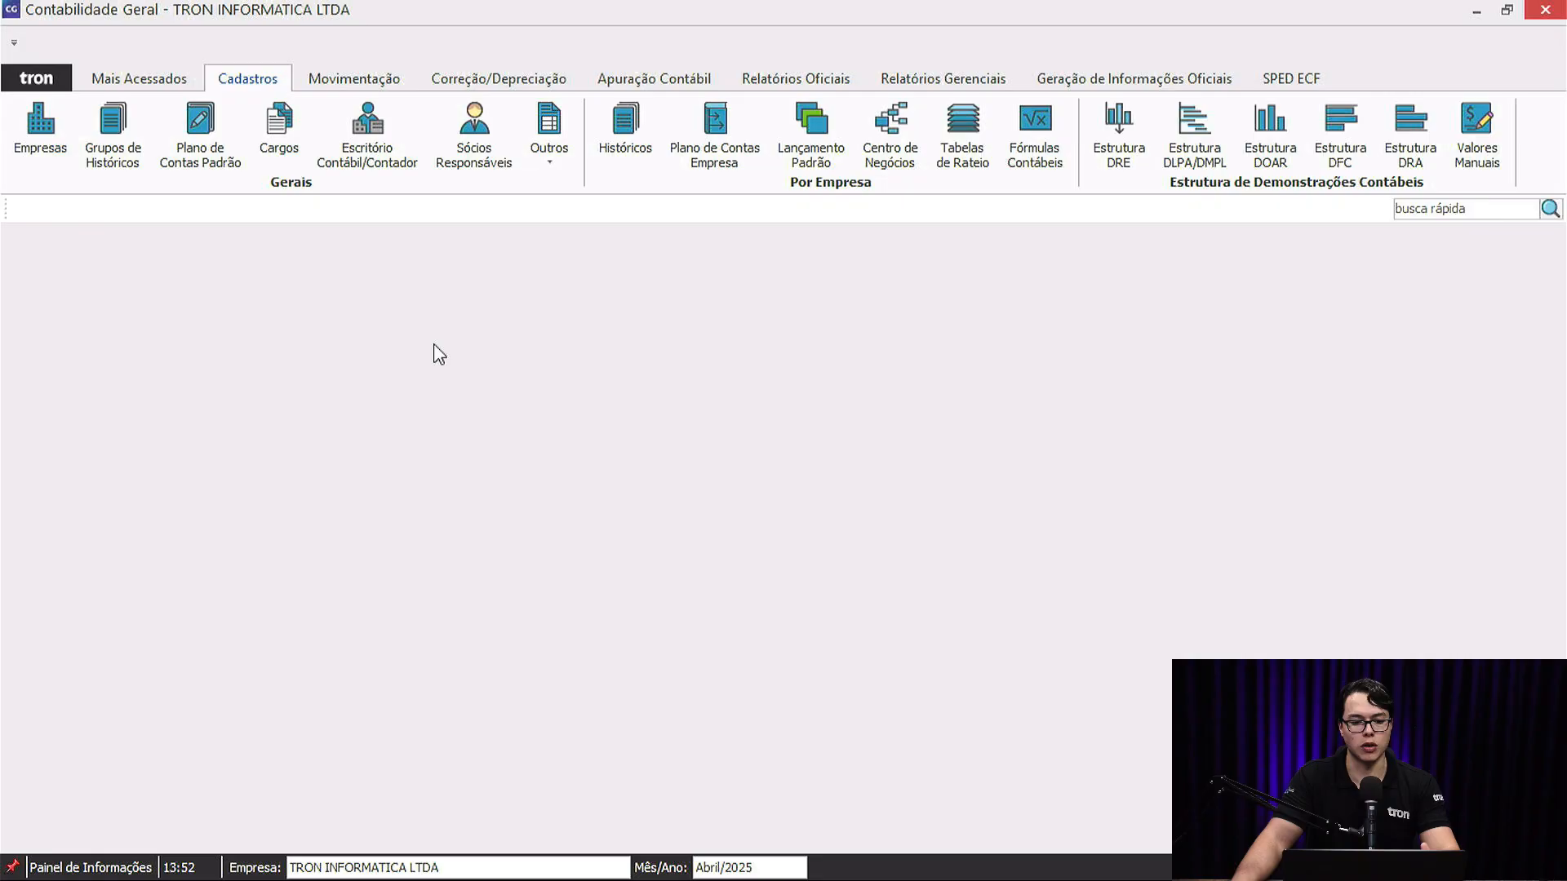
# Delete TRON INFORMATICA LTDA's existing 2025 accounting period from the company registry.
pyautogui.click(38, 129)
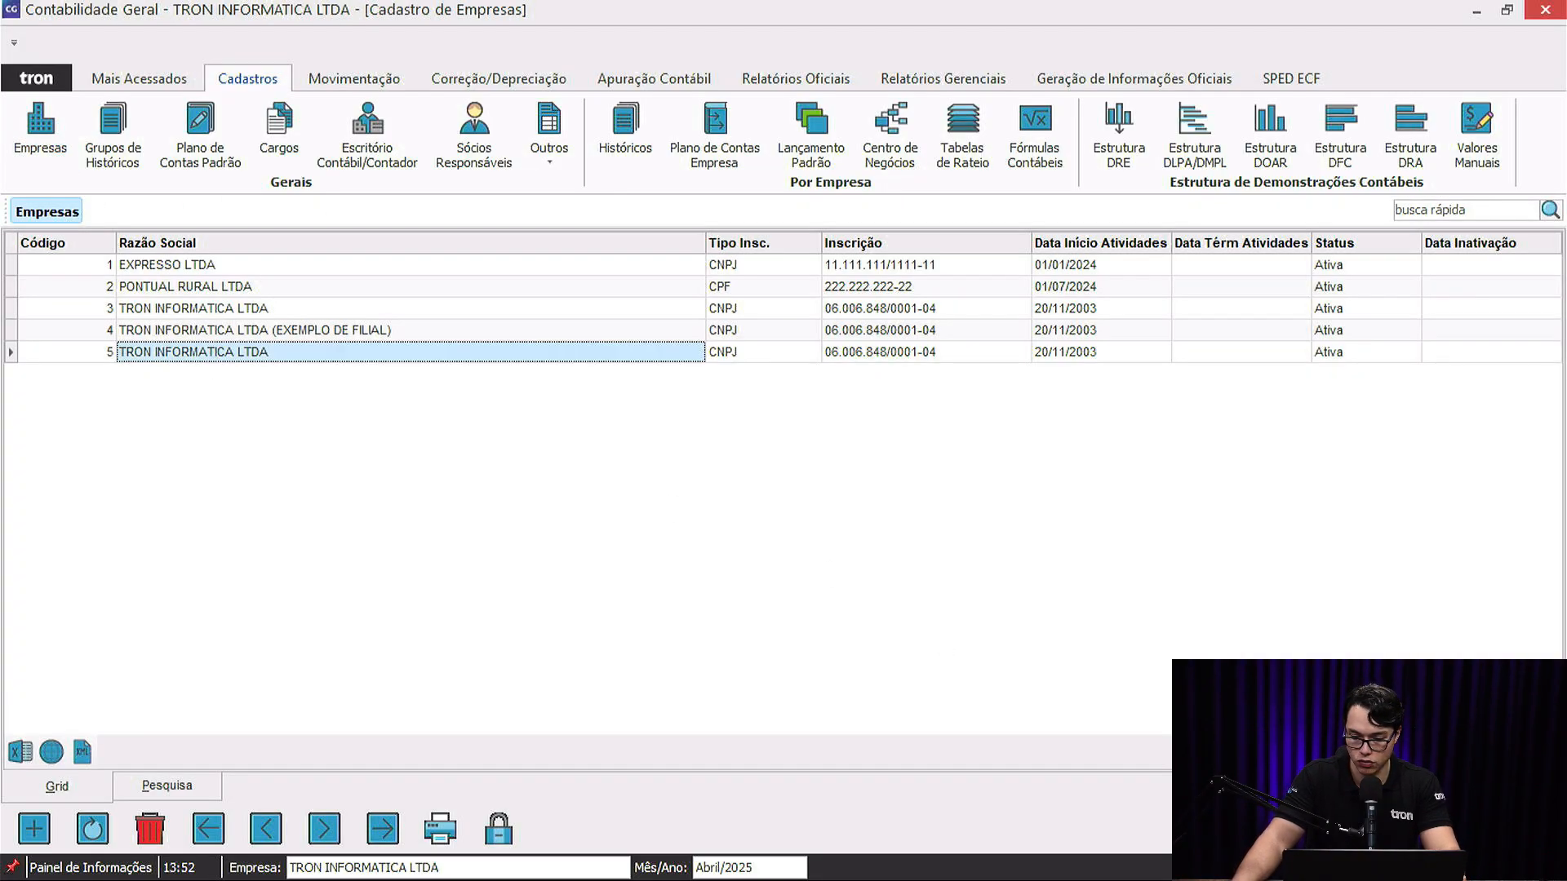
pyautogui.click(1371, 784)
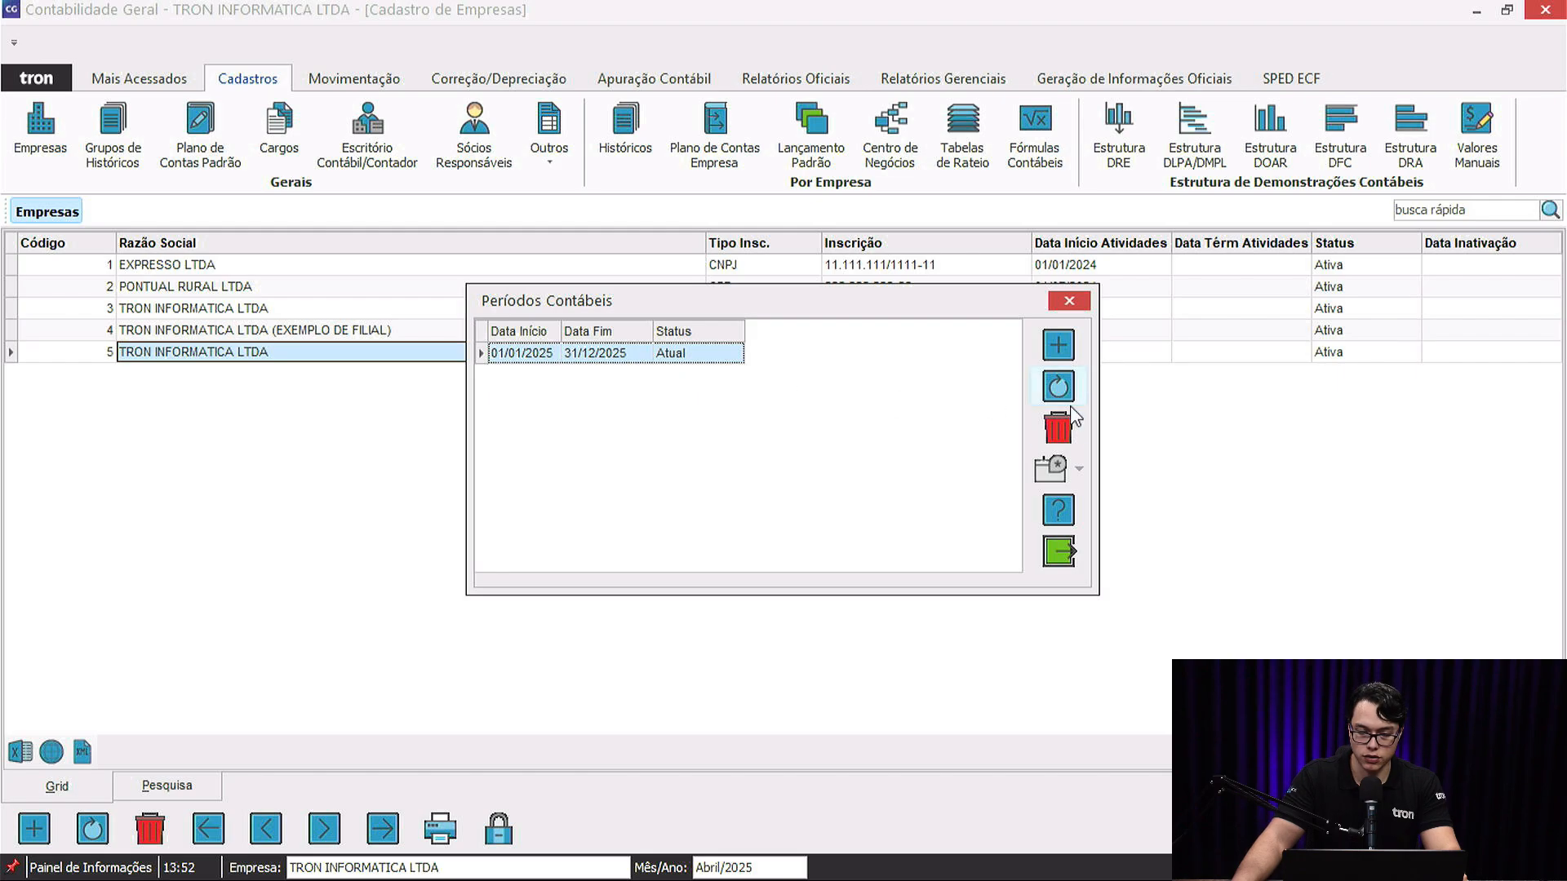
pyautogui.click(1060, 426)
pyautogui.click(840, 531)
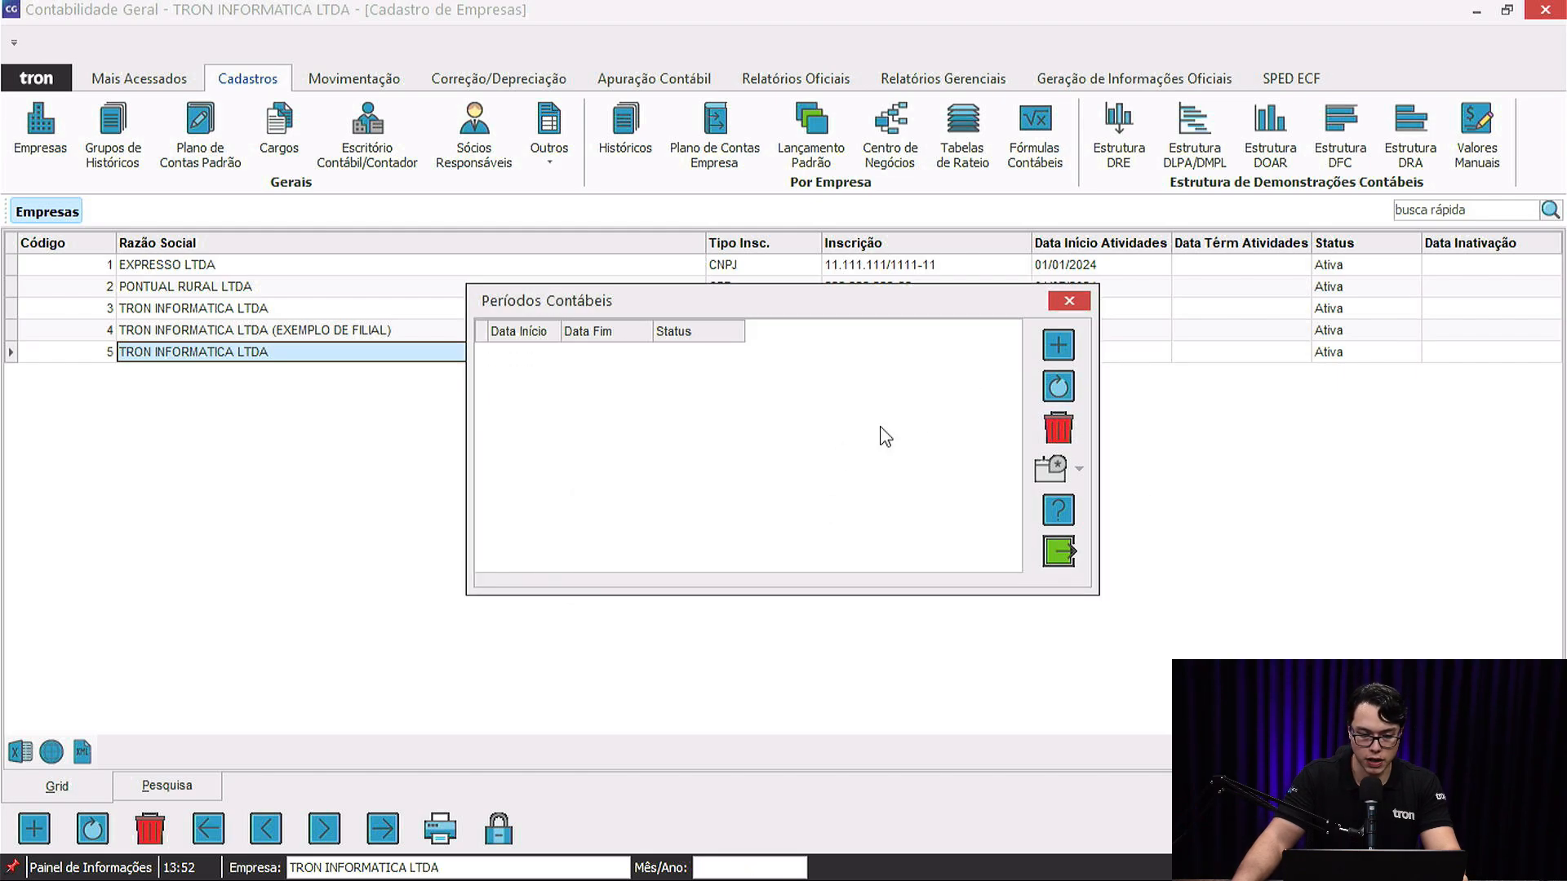
# Start a new PJ em Geral period copying an existing configuration, then cancel the setup.
pyautogui.click(1058, 346)
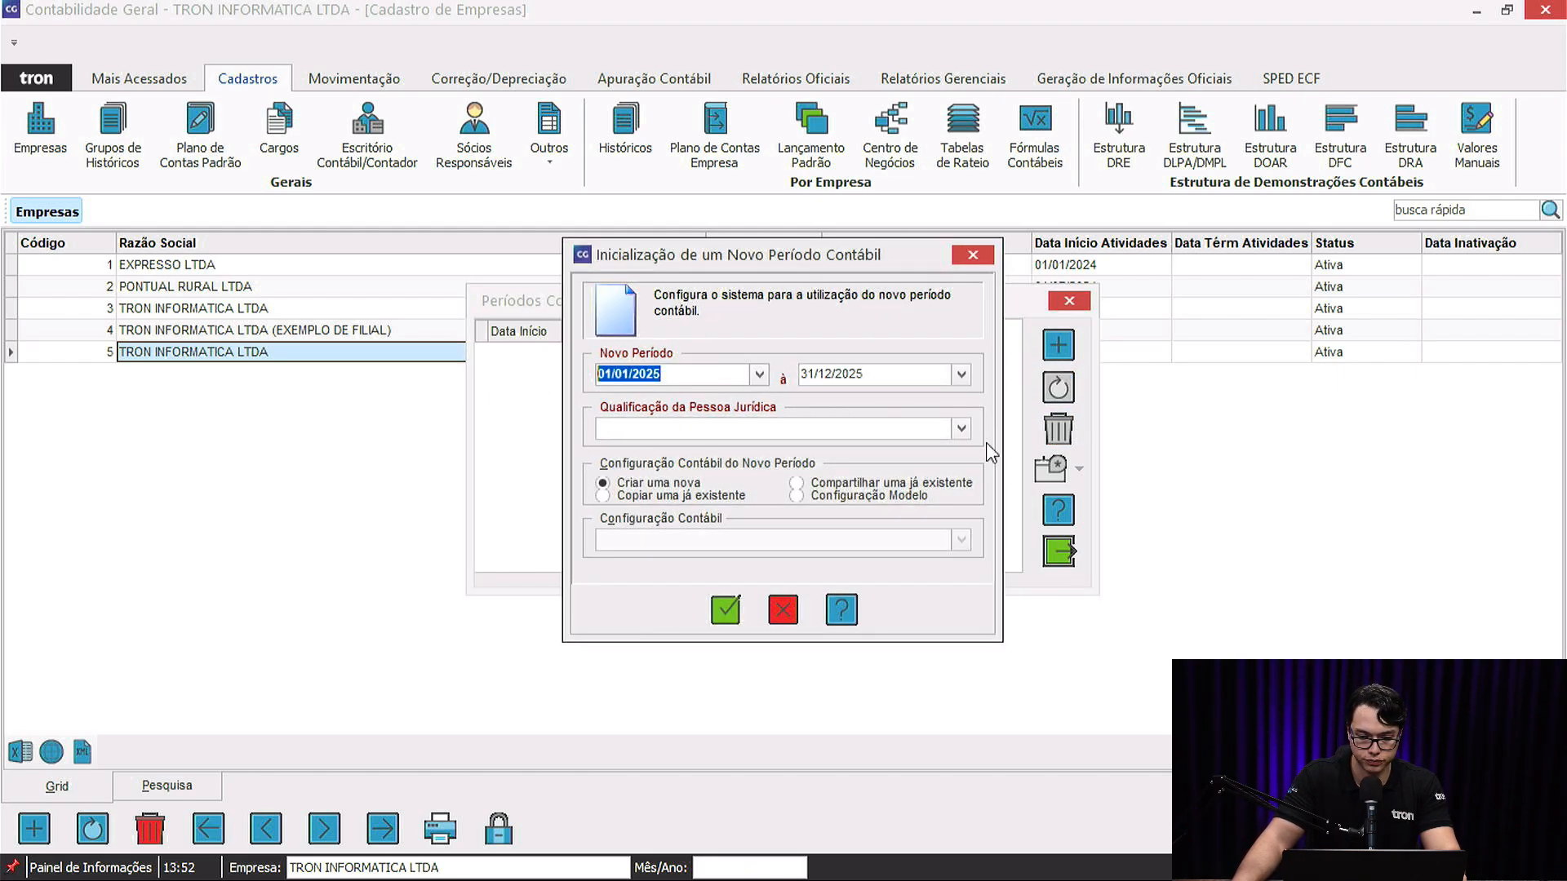
pyautogui.click(961, 428)
pyautogui.click(760, 471)
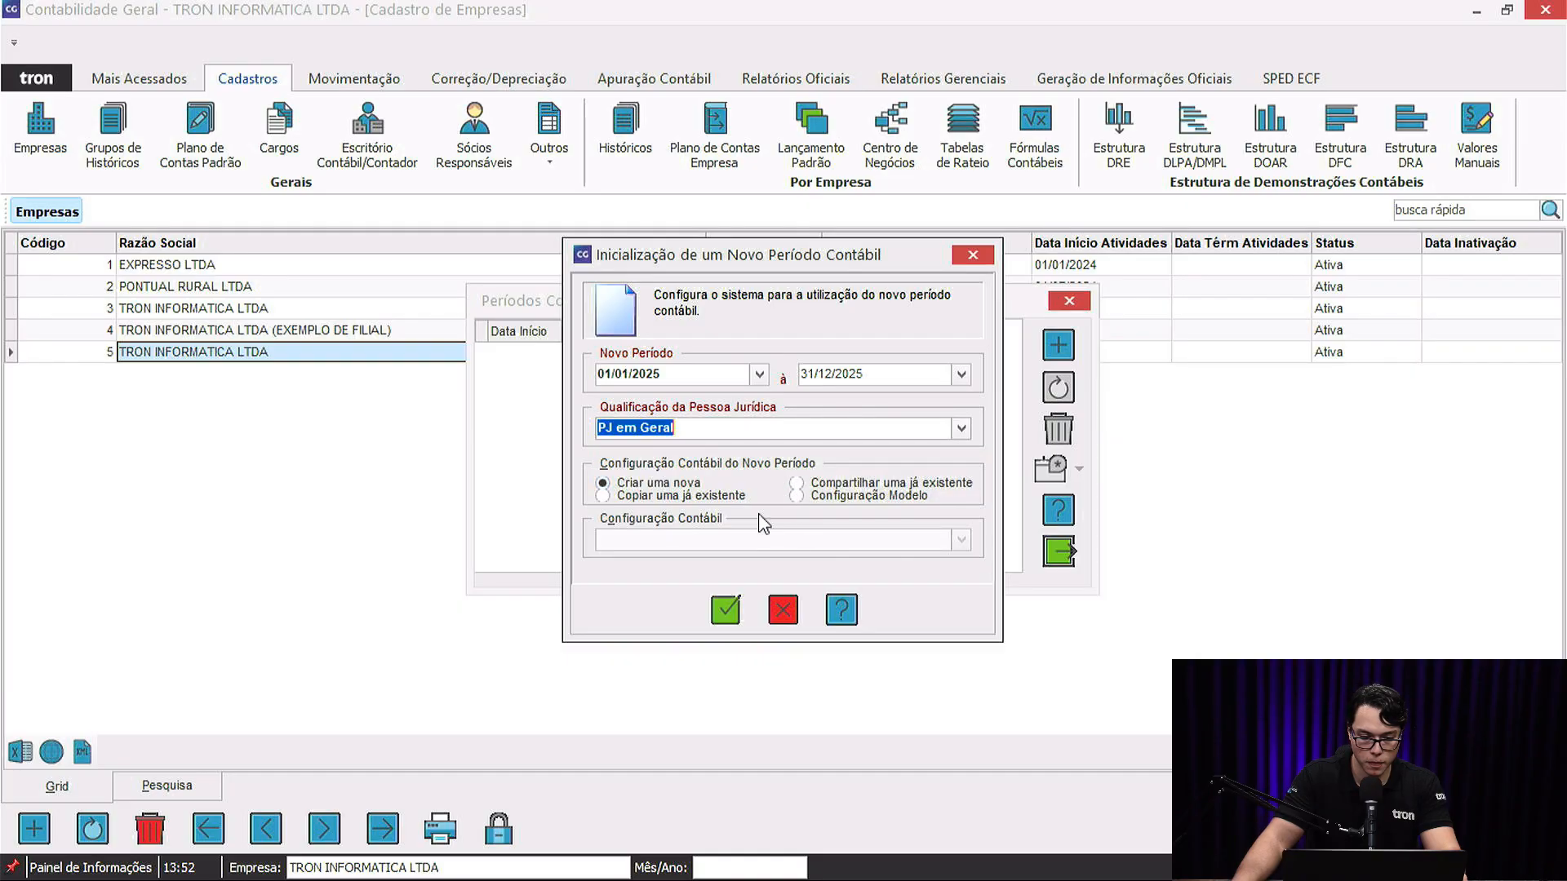
pyautogui.click(655, 497)
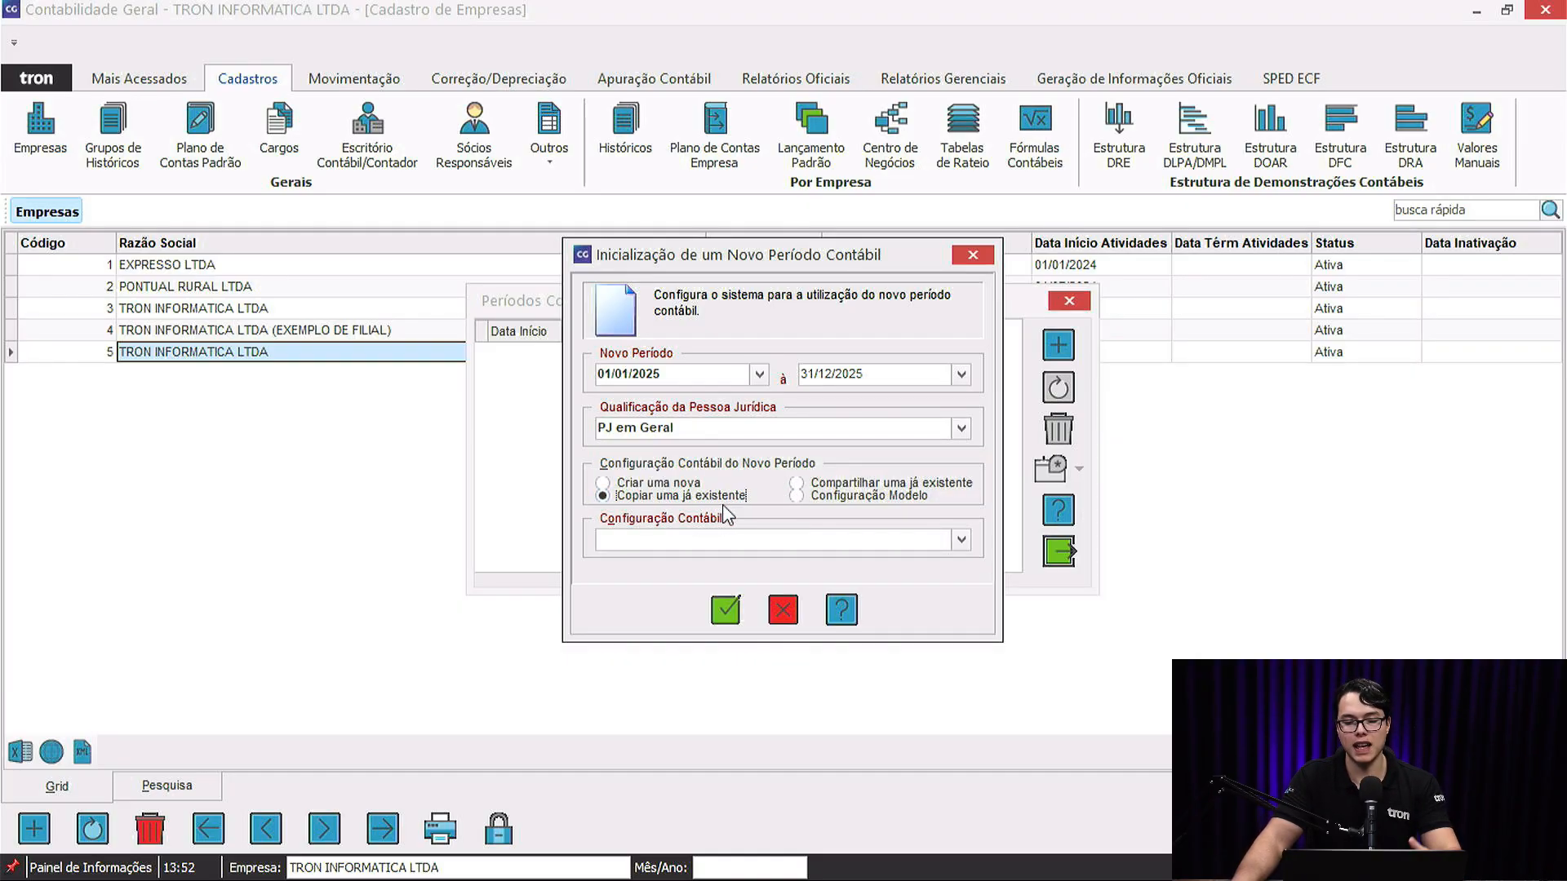
pyautogui.click(965, 542)
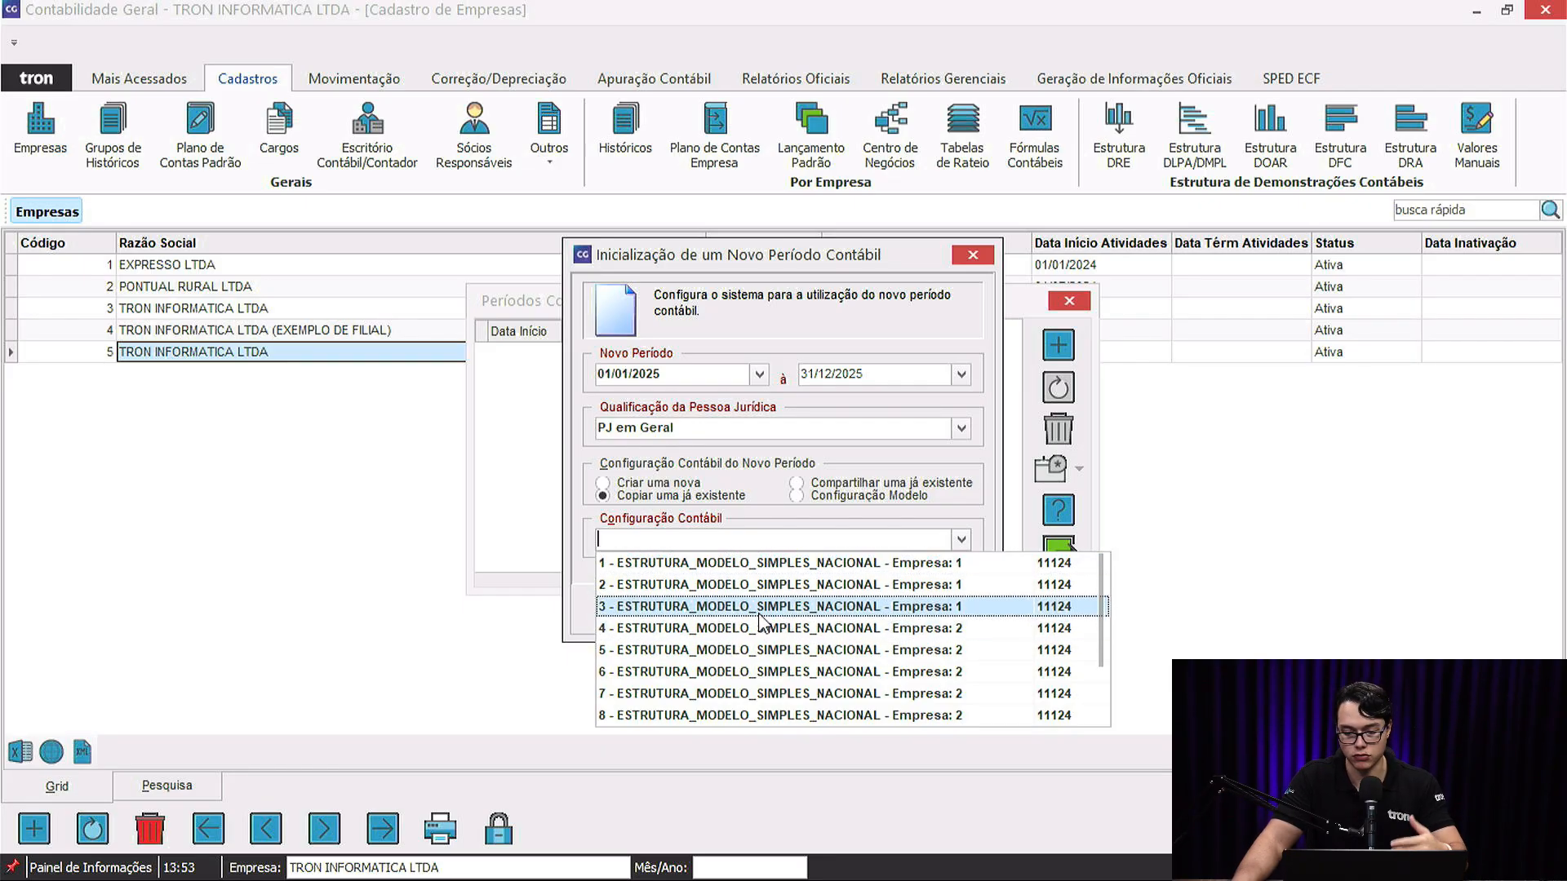
pyautogui.scroll(-2, 682, 600)
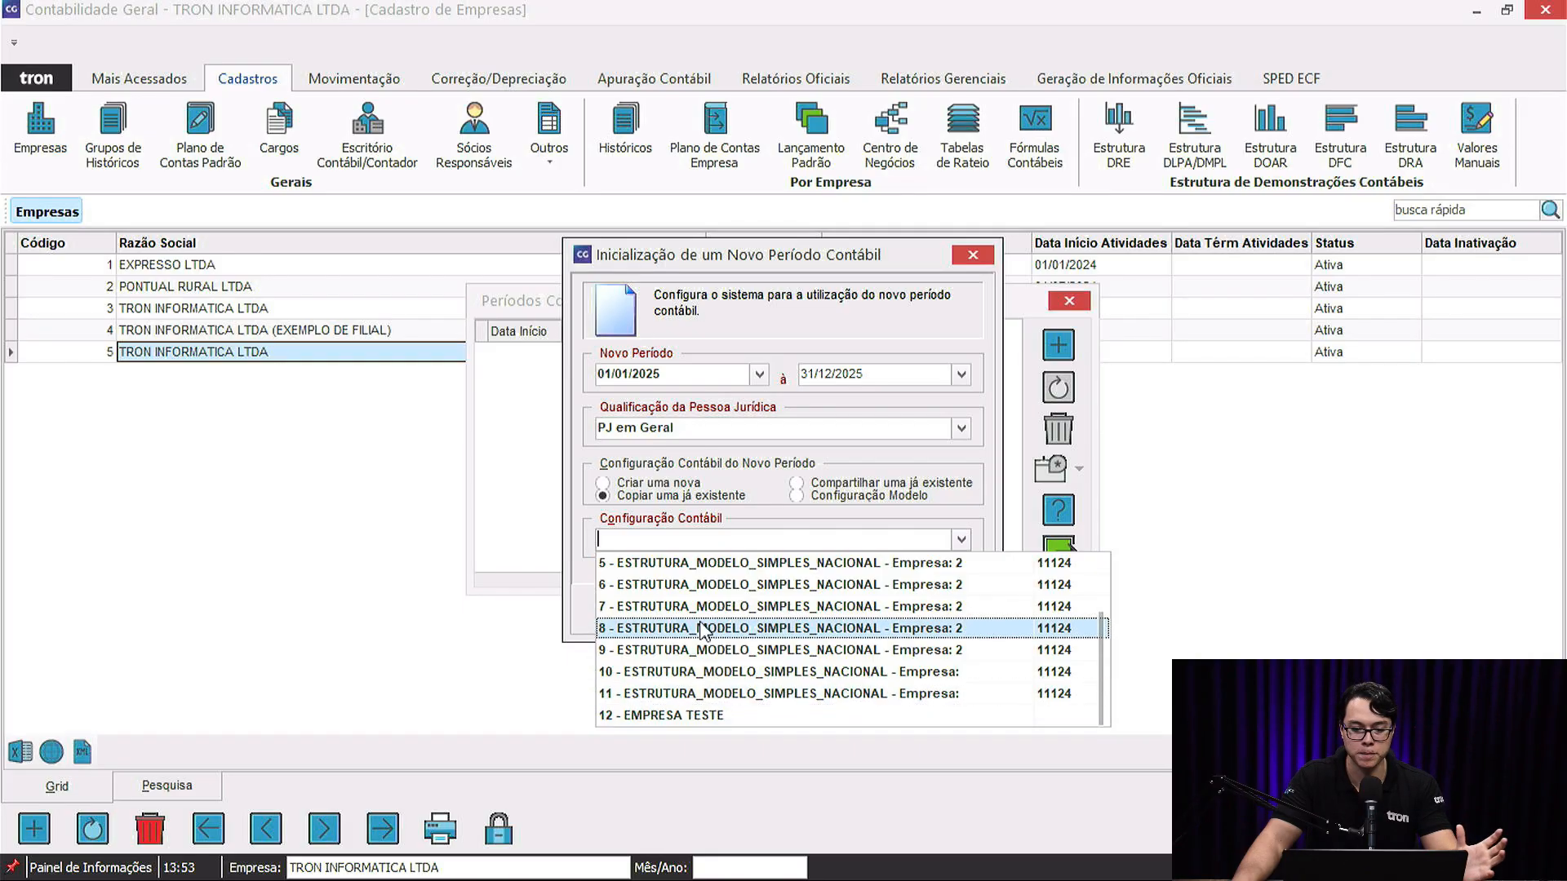
pyautogui.scroll(2, 694, 563)
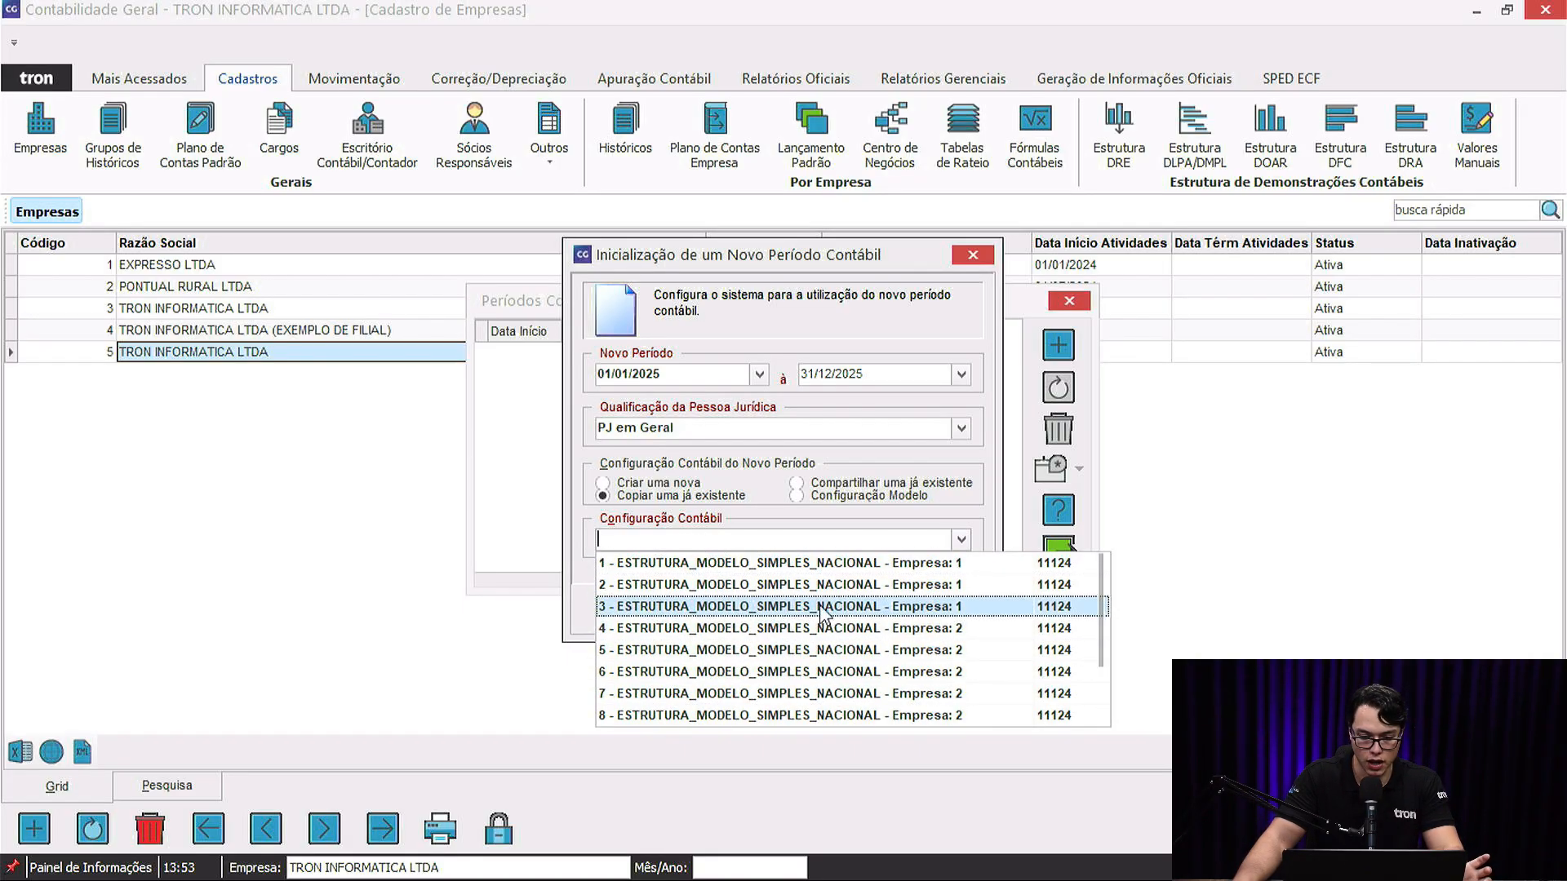
pyautogui.click(973, 255)
# Inspect EXPRESSO LTDA's 2025 period without changes, then select company 5, TRON INFORMATICA LTDA.
pyautogui.click(1079, 299)
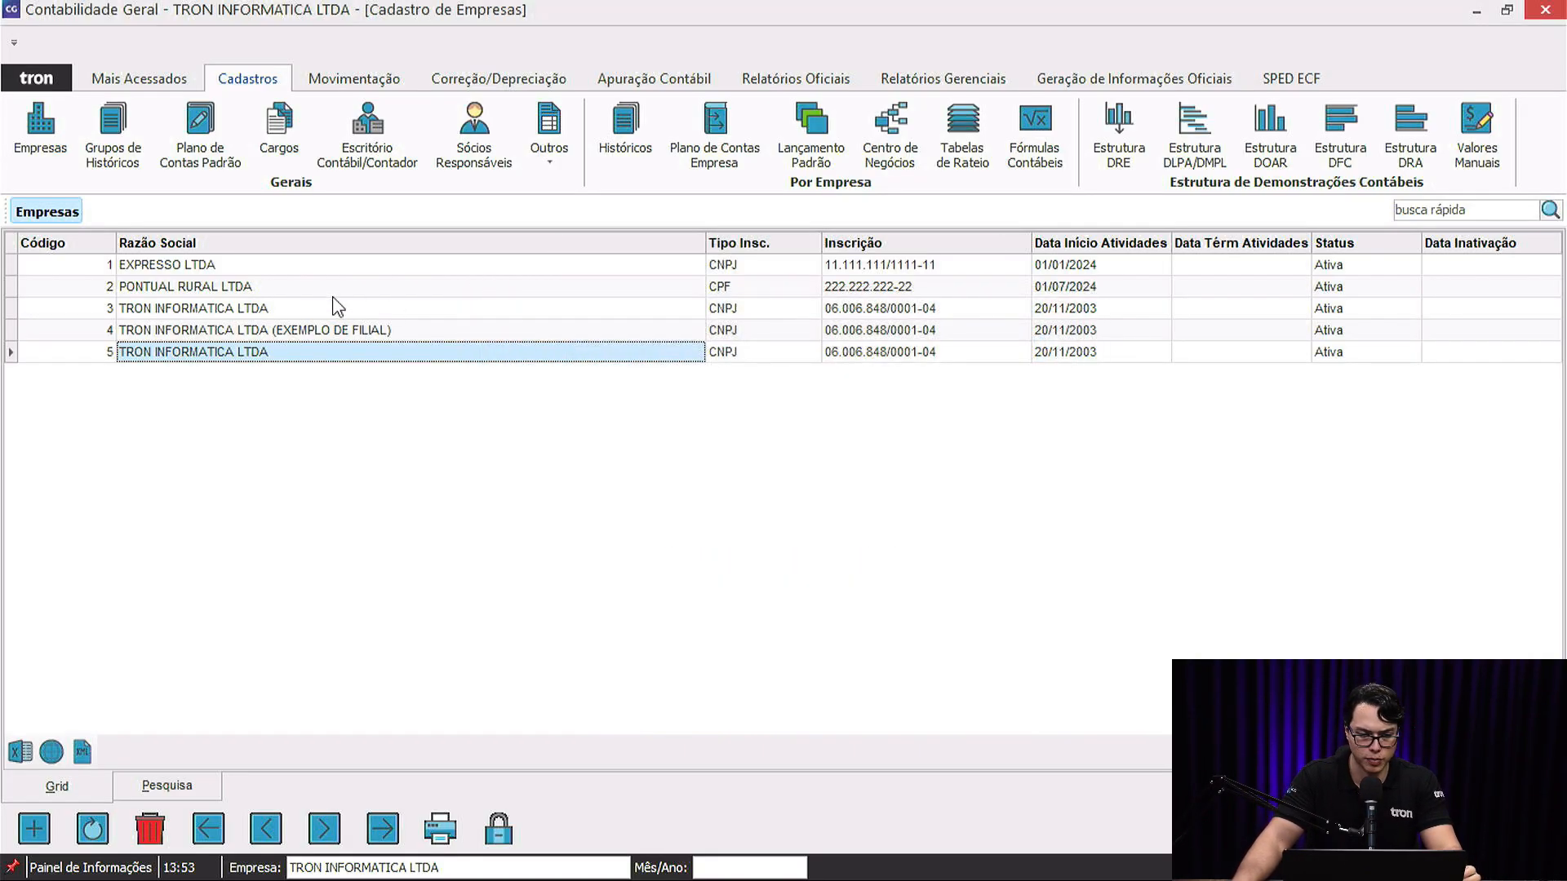
pyautogui.click(214, 268)
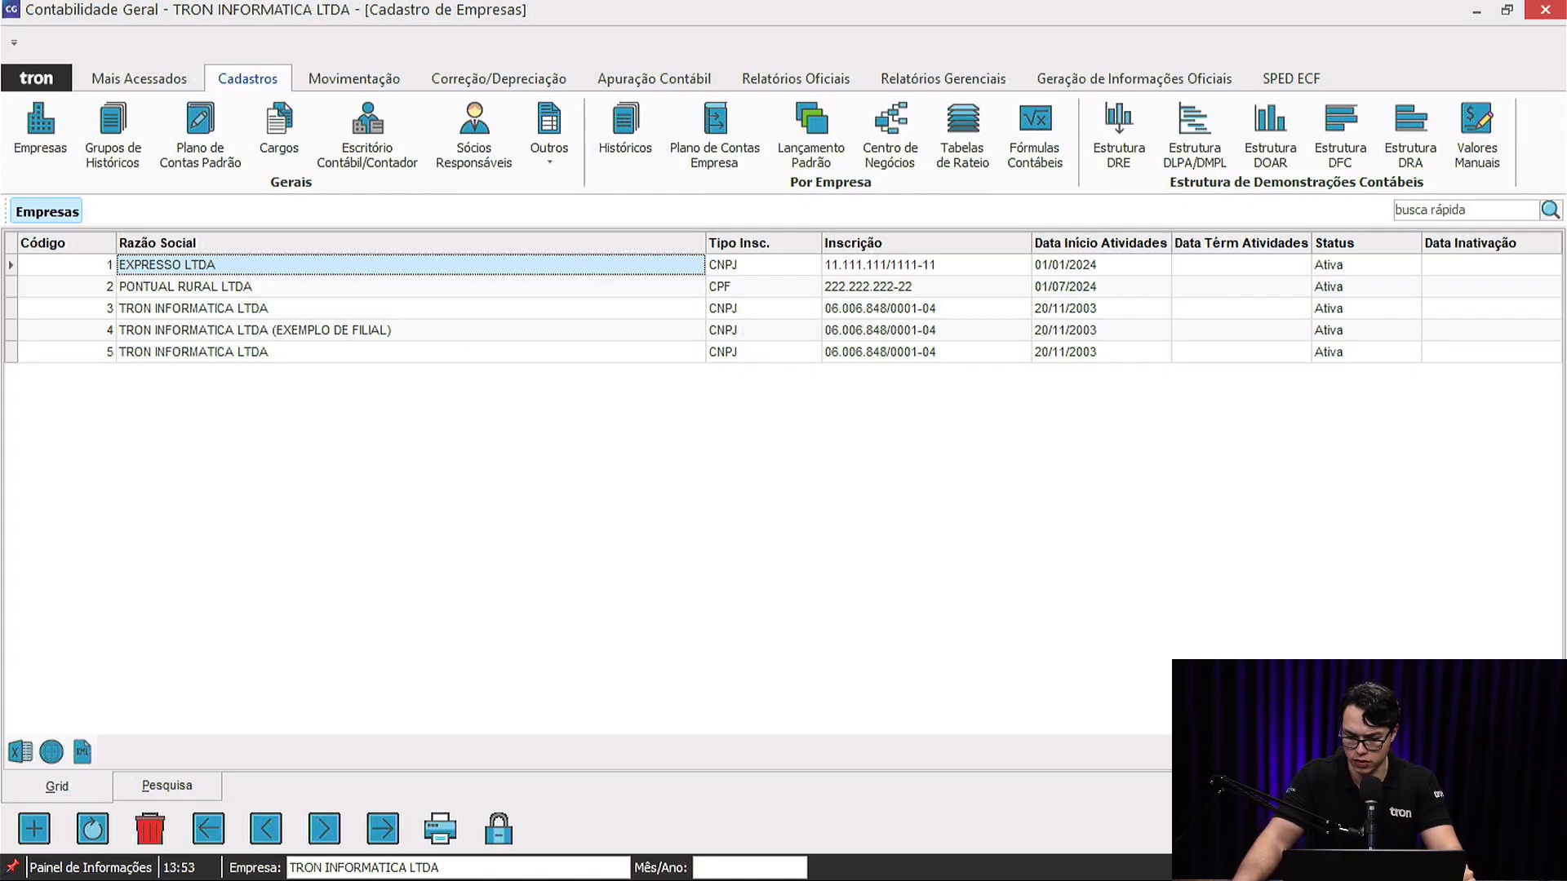
pyautogui.click(1388, 828)
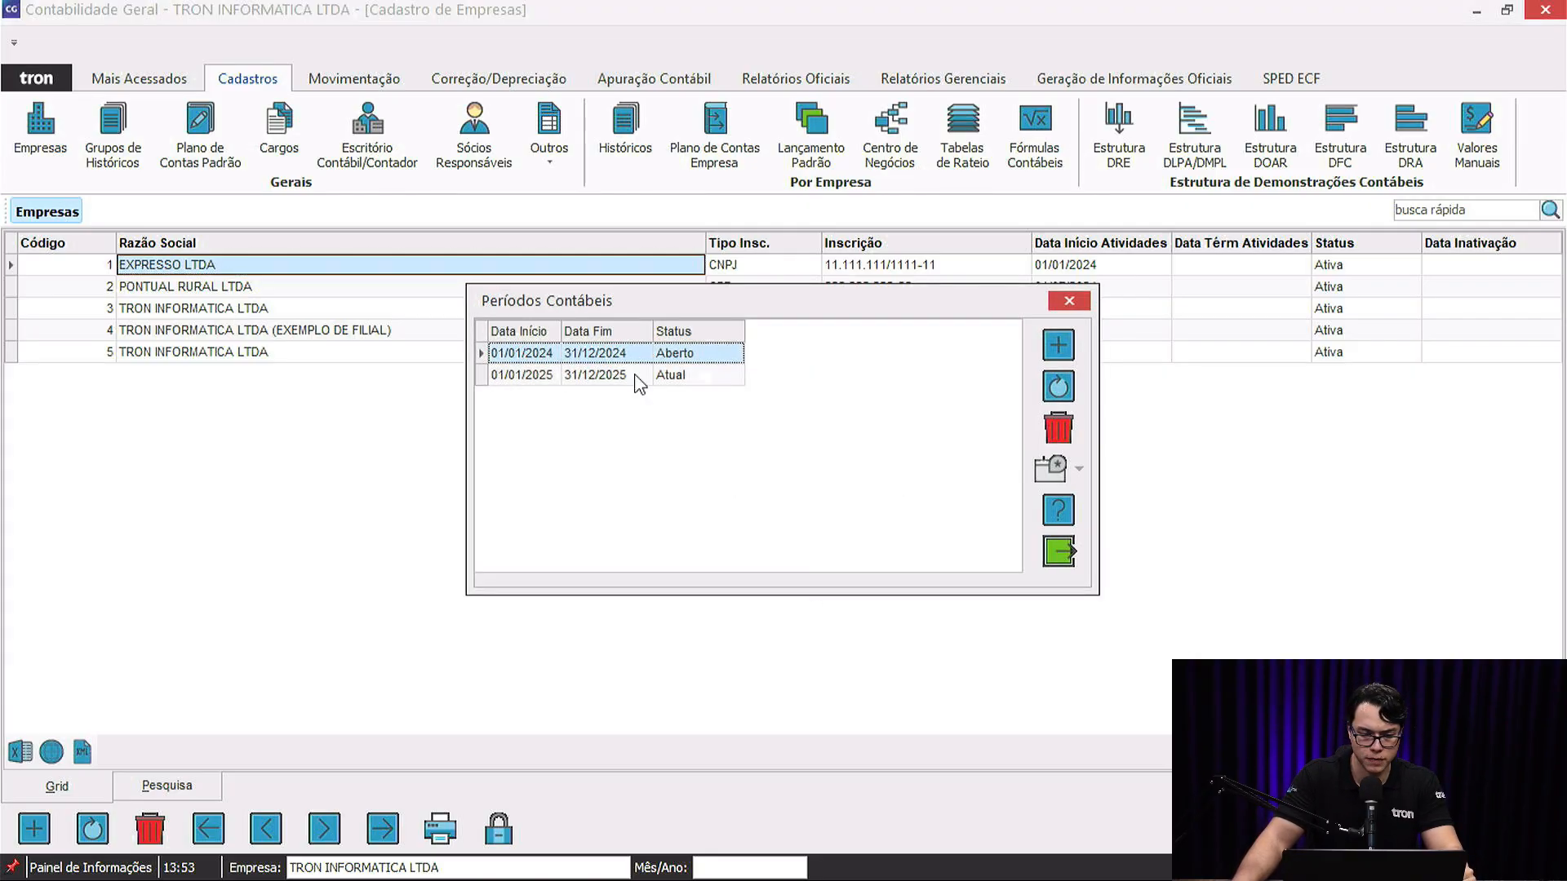
pyautogui.click(613, 381)
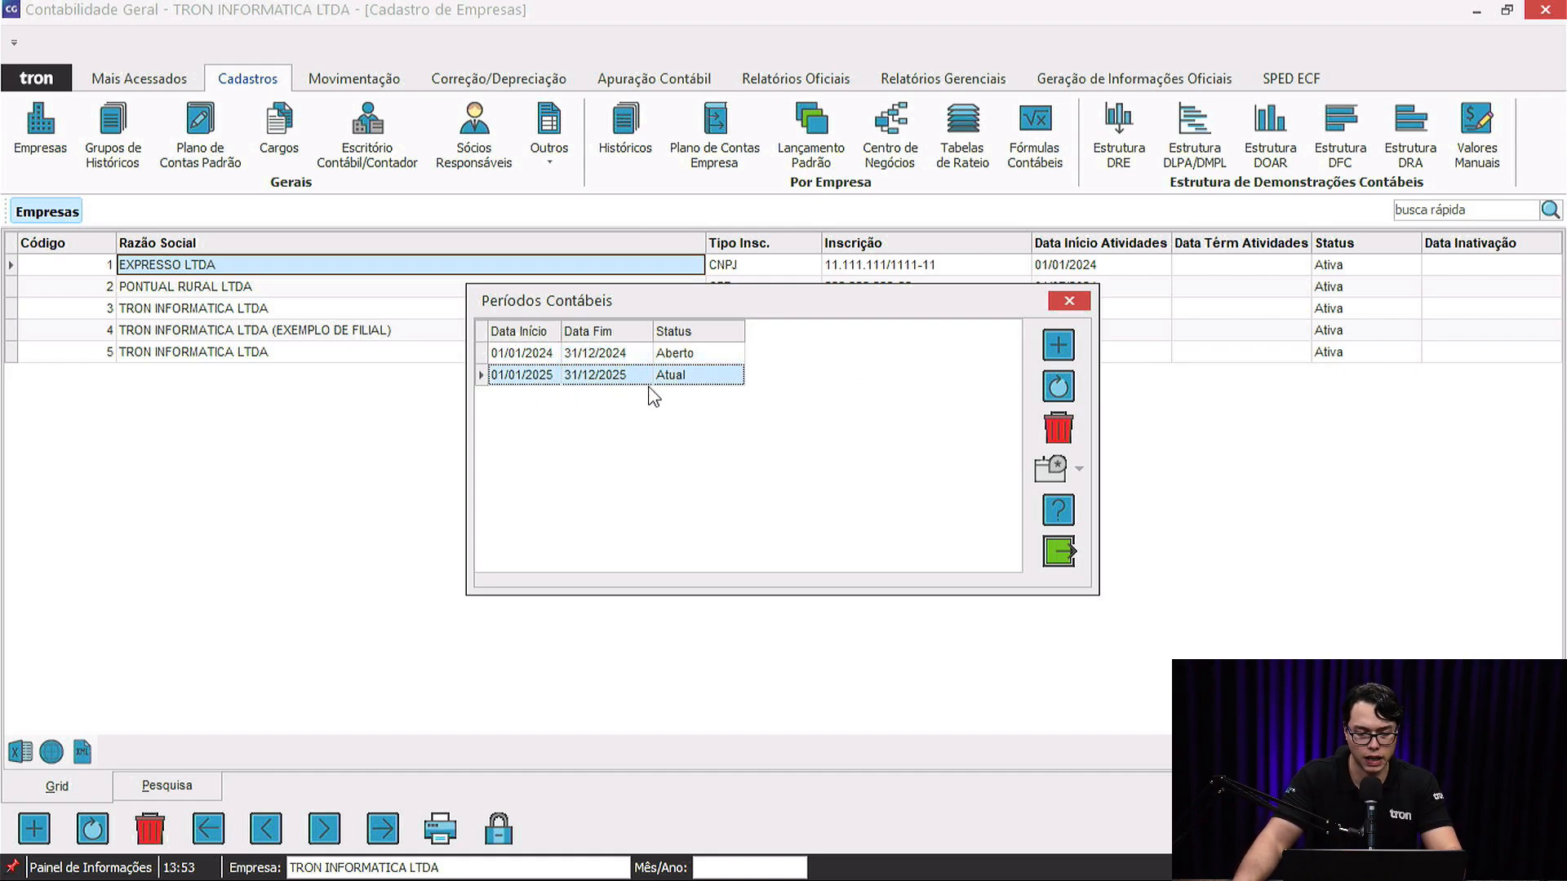
pyautogui.click(1059, 388)
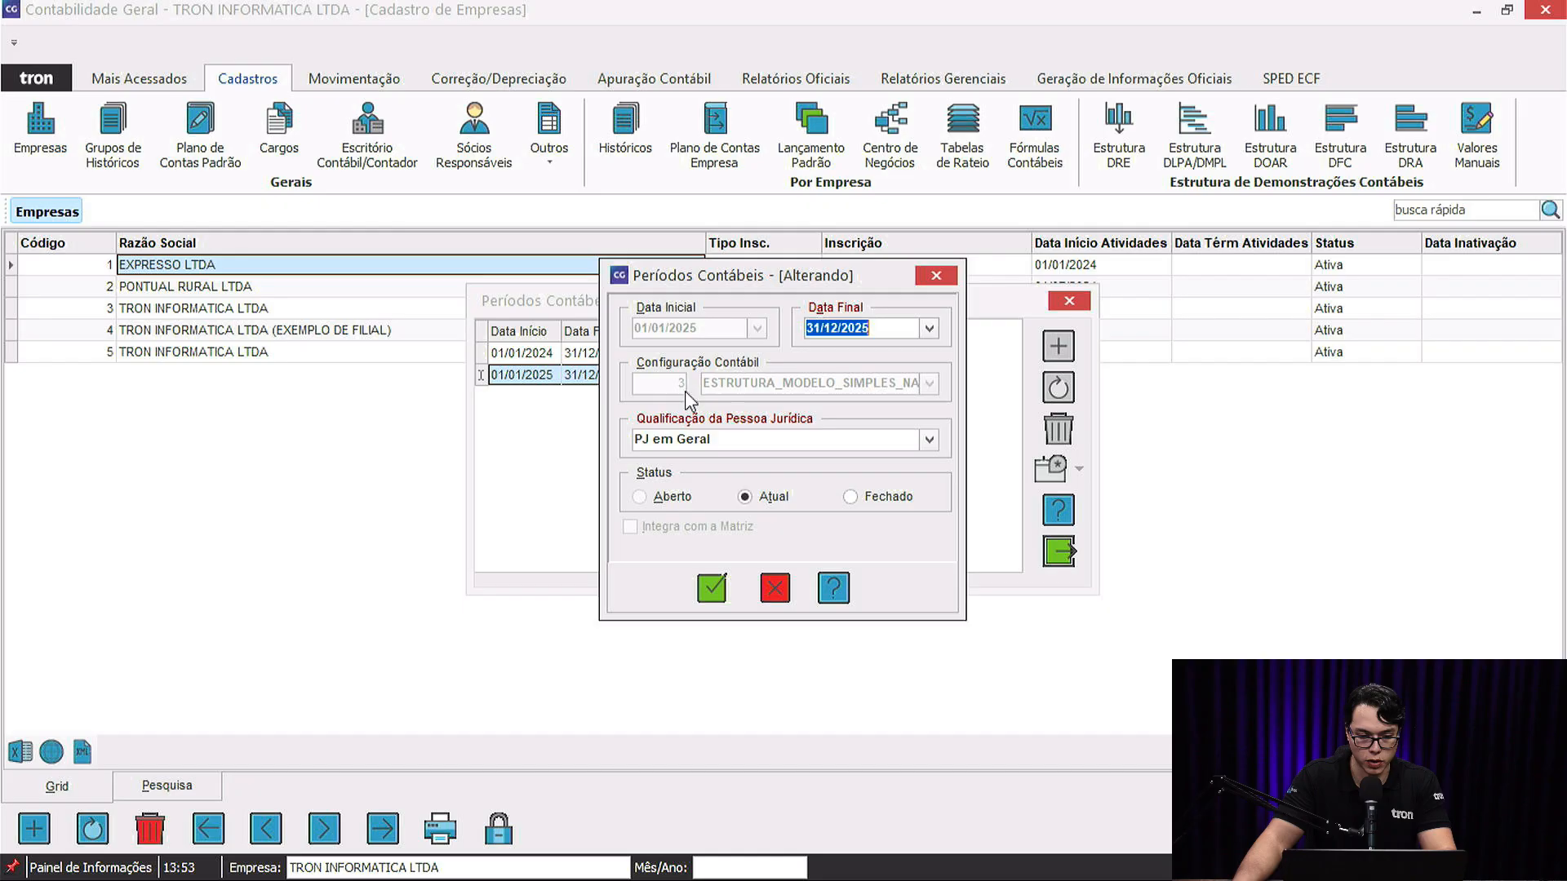
pyautogui.click(777, 588)
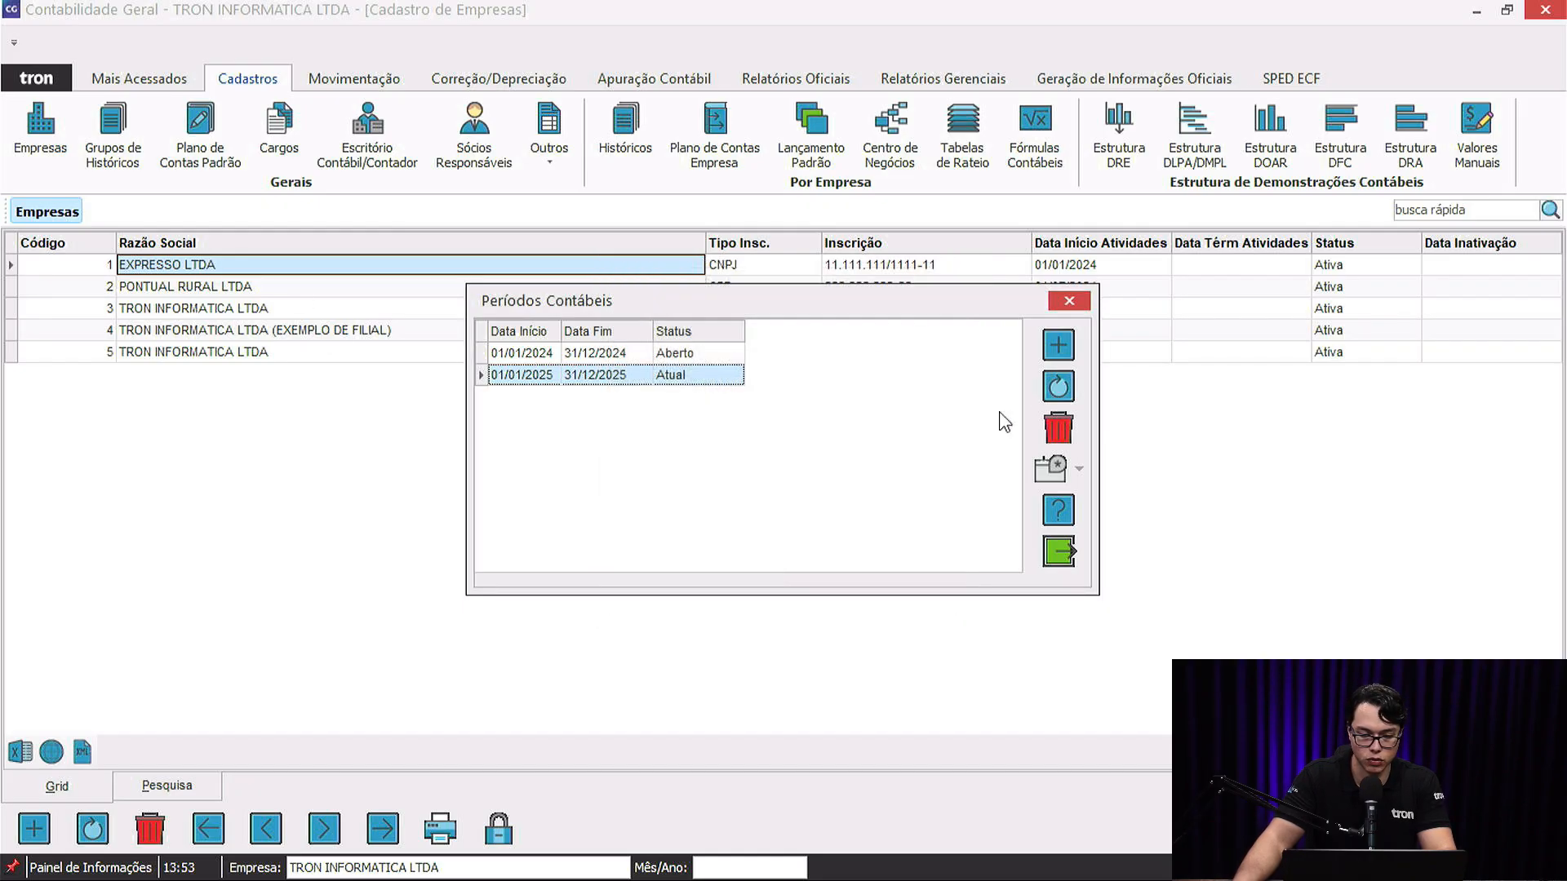
pyautogui.click(1064, 302)
pyautogui.click(310, 351)
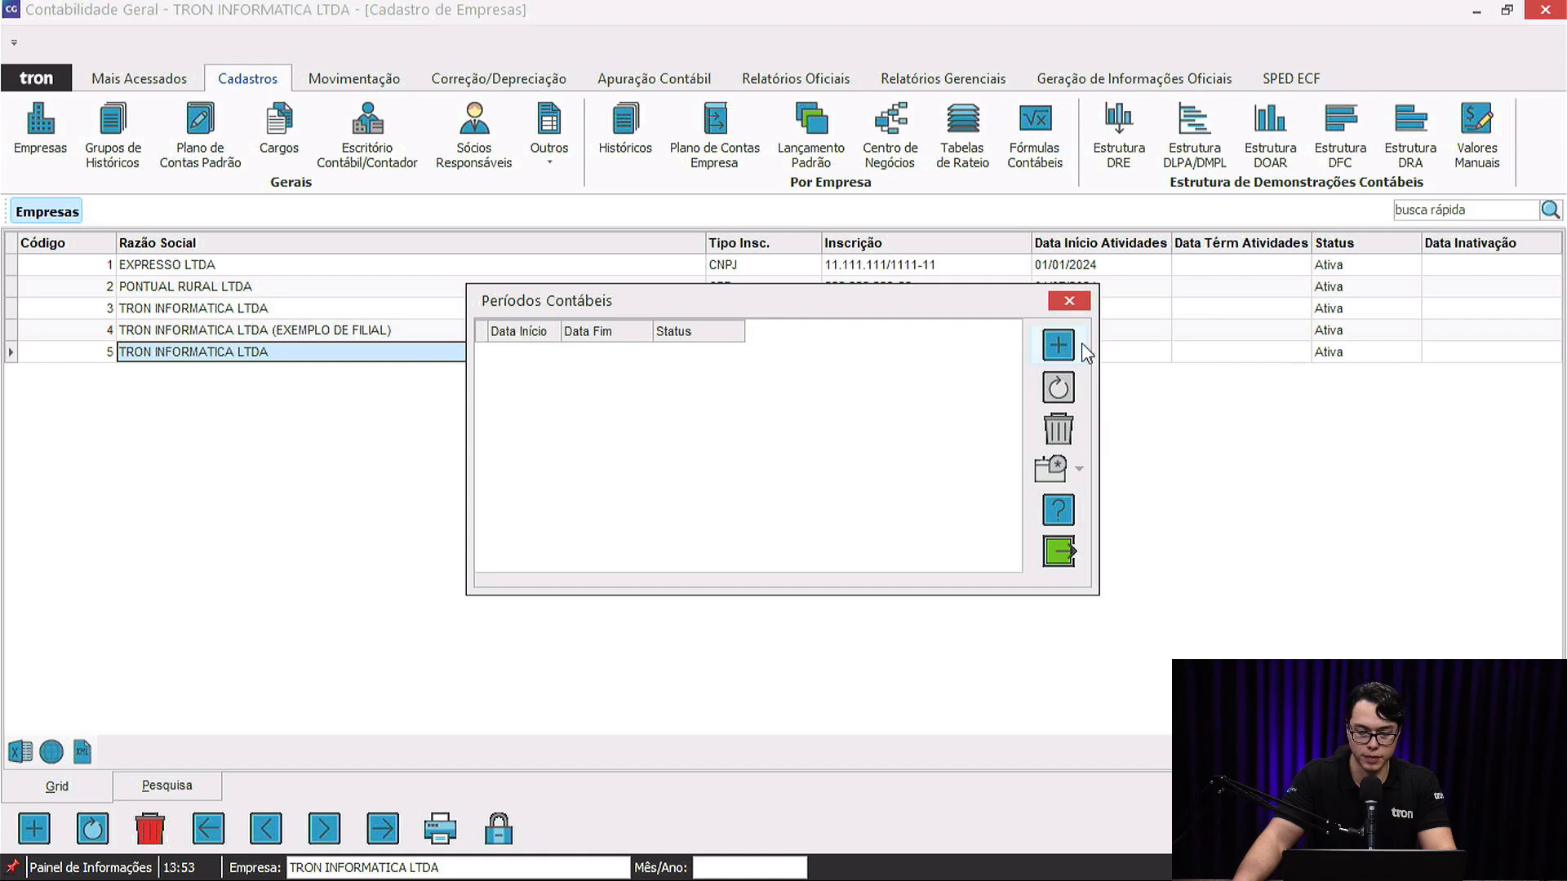
# Start a new PJ em Geral period copying configuration 3 ESTRUTURA_MODELO_SIMPLES_NACIONAL.
pyautogui.click(1061, 346)
pyautogui.click(968, 429)
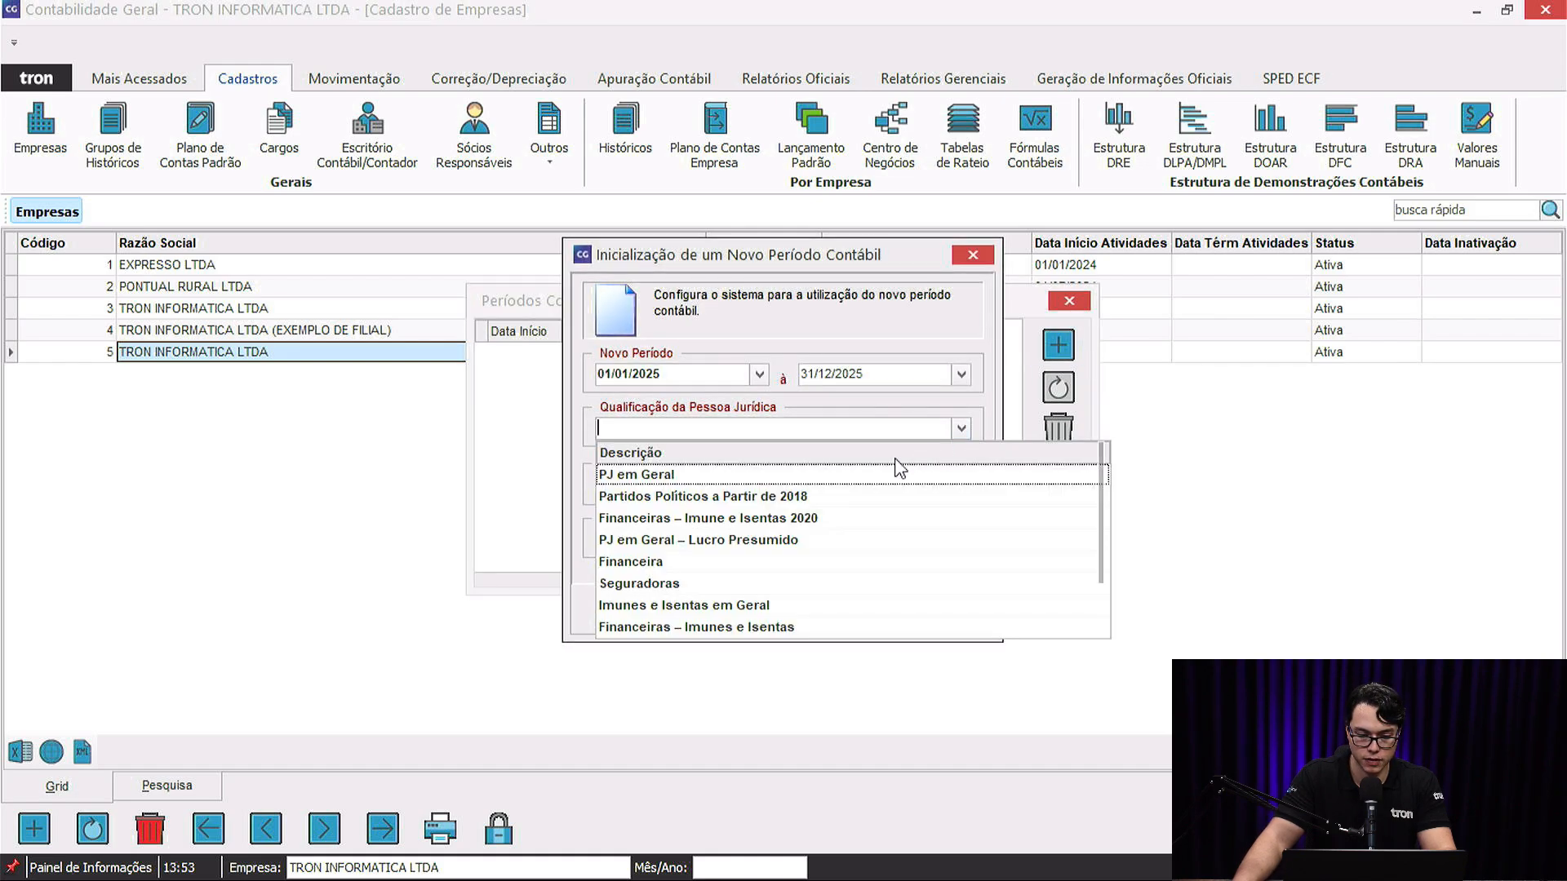
pyautogui.click(890, 479)
pyautogui.click(666, 494)
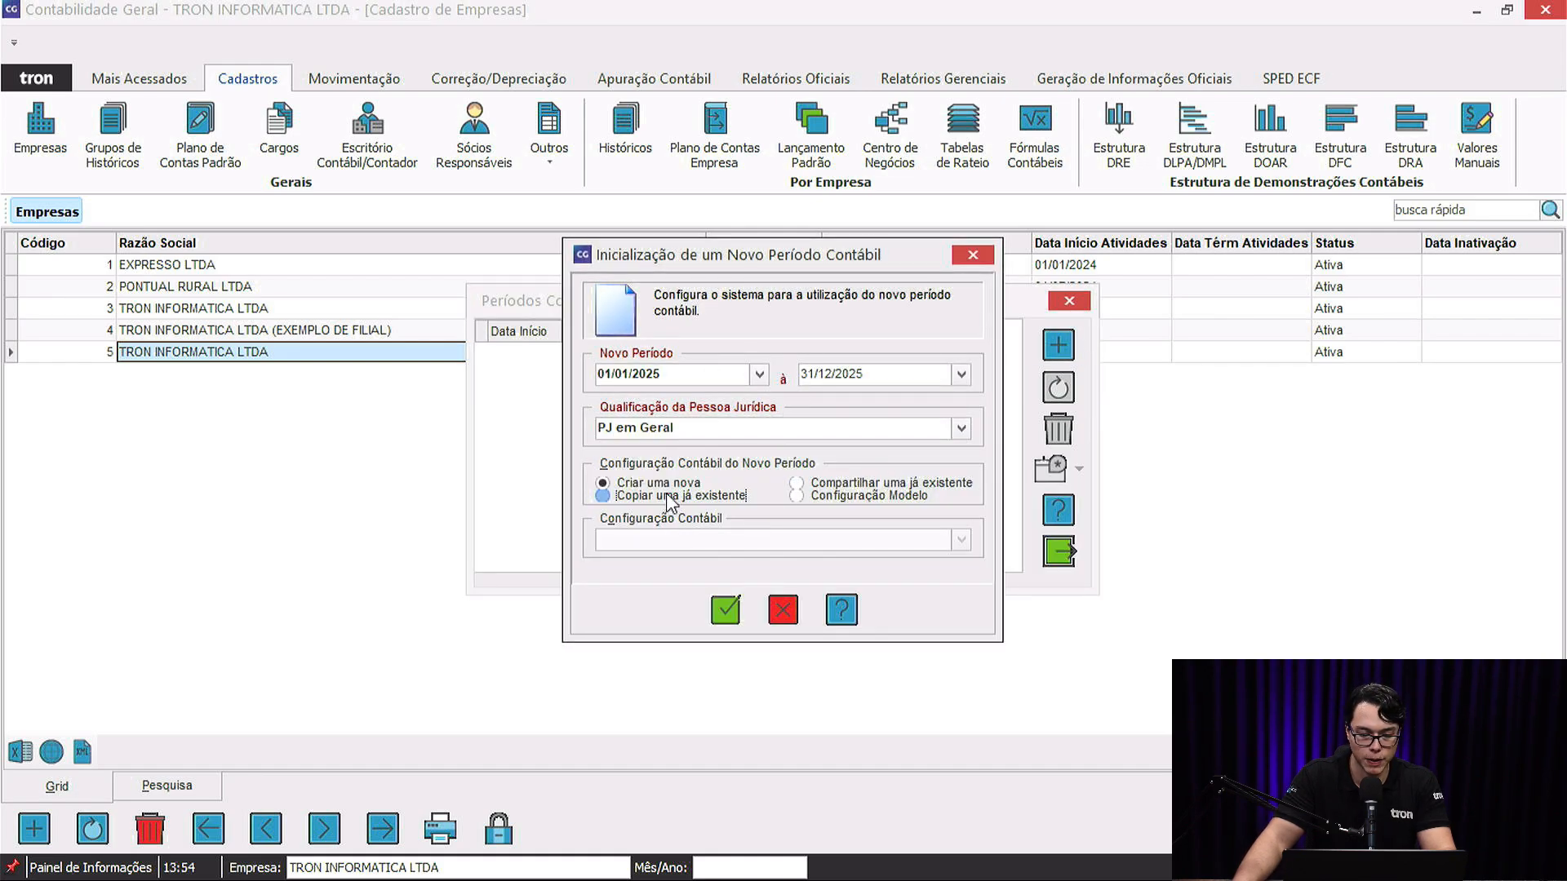
pyautogui.click(962, 540)
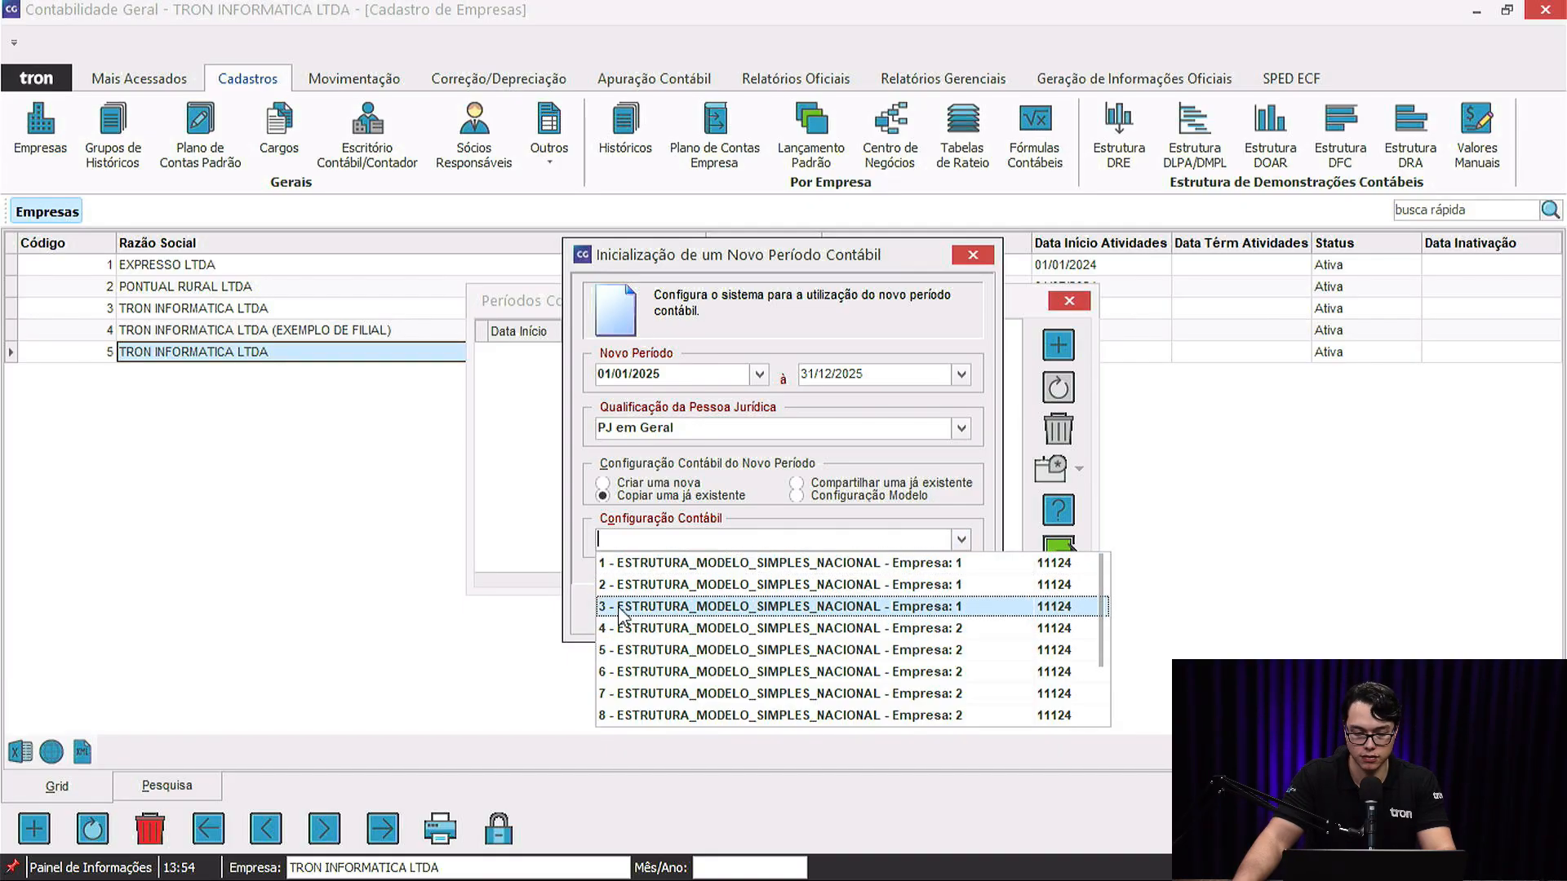
pyautogui.click(664, 606)
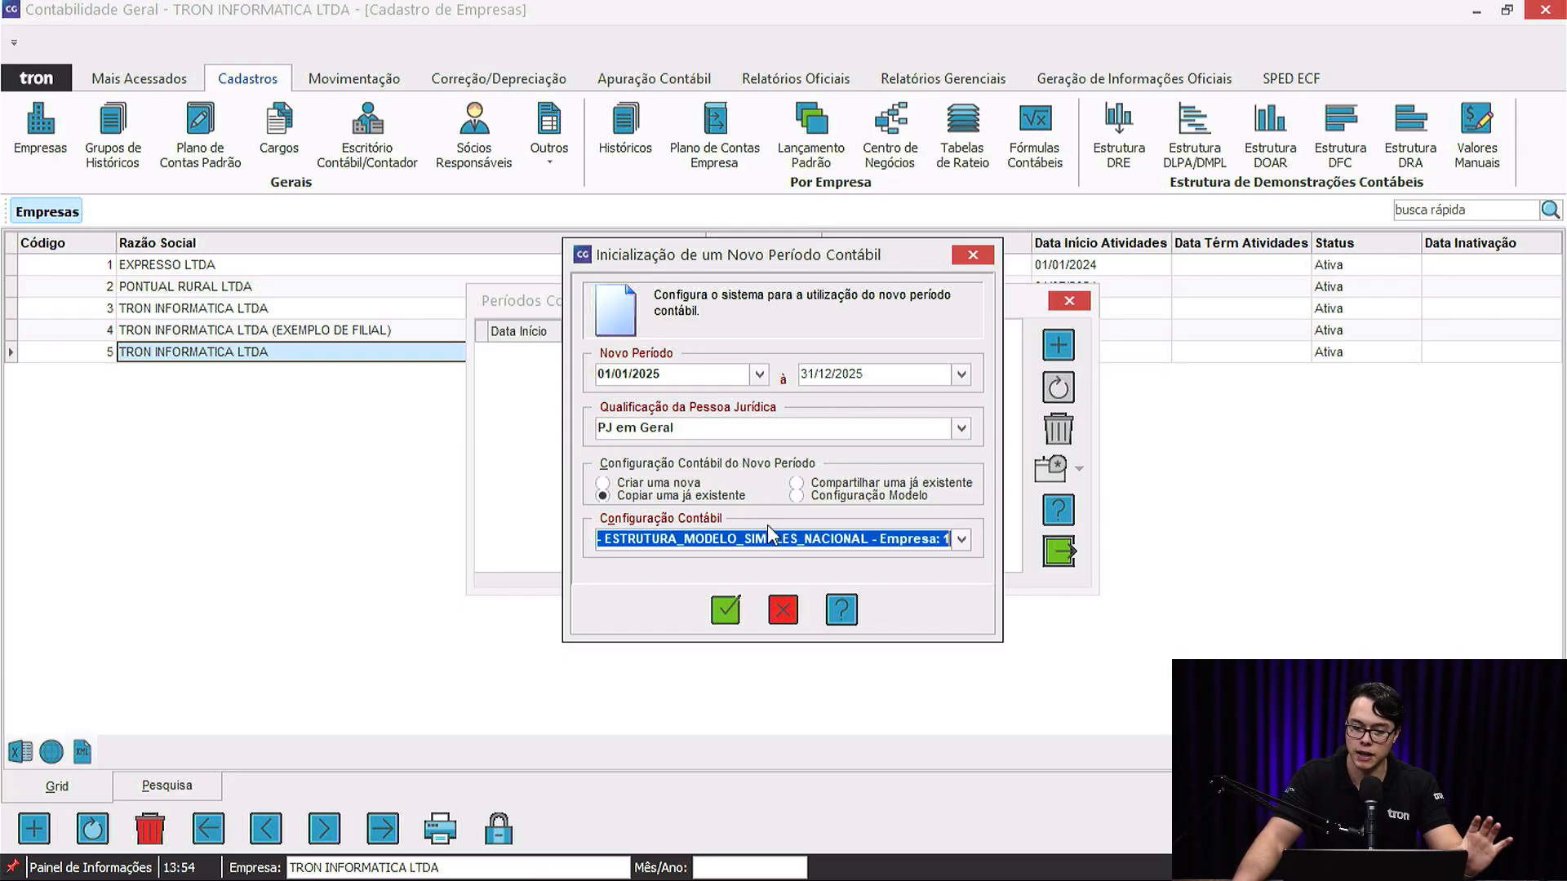
# Check the configuration name, confirm the new period and agree to reuse the chart of accounts.
pyautogui.moveTo(683, 538); pyautogui.dragTo(568, 539)
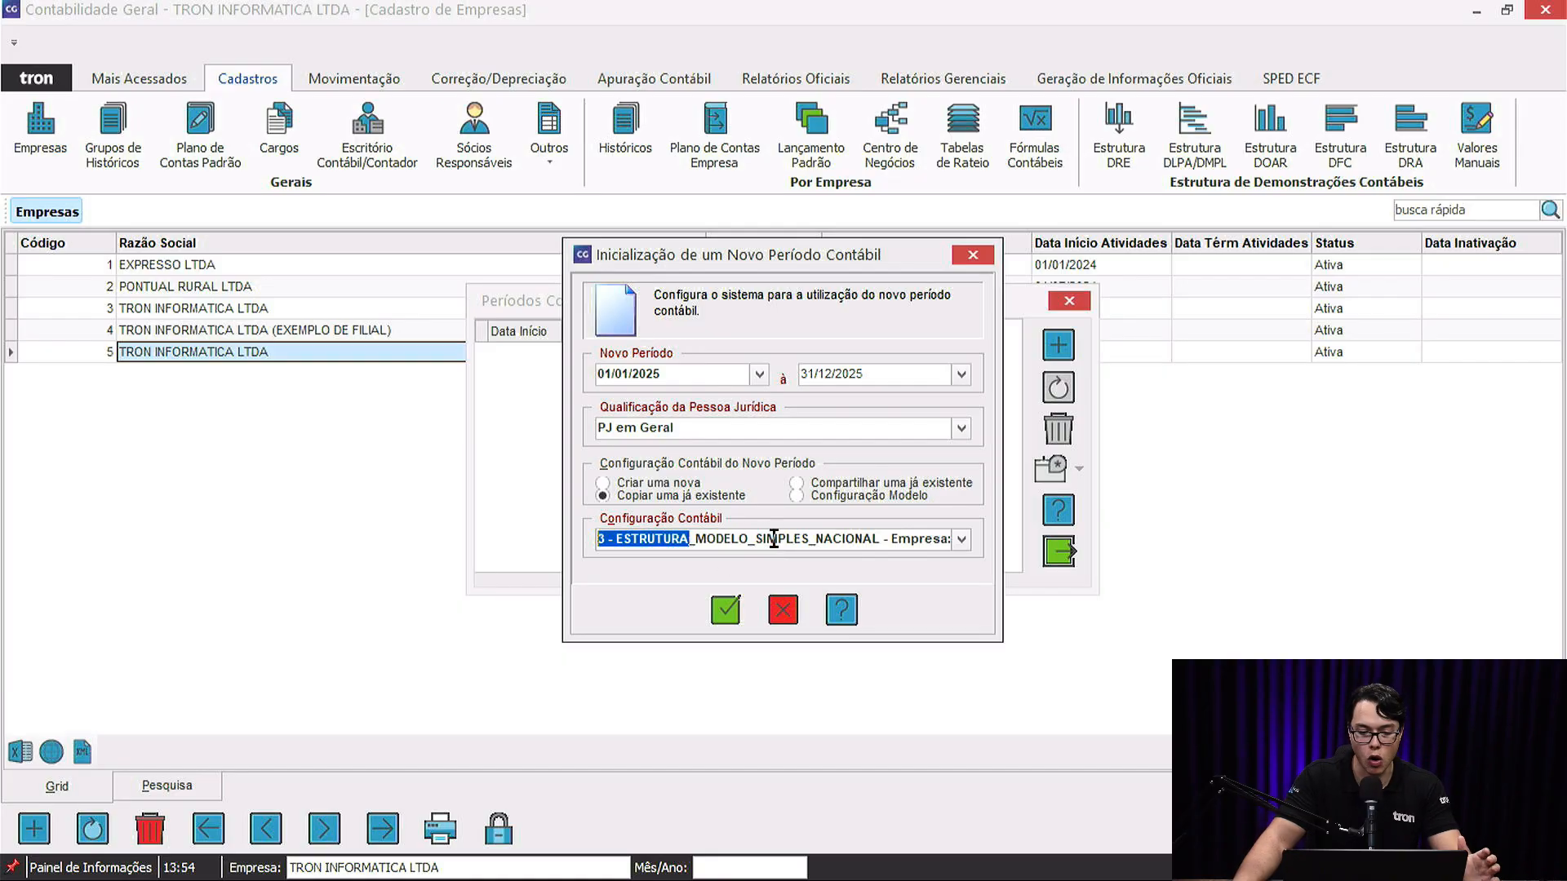
pyautogui.moveTo(769, 539); pyautogui.dragTo(1093, 563)
pyautogui.moveTo(767, 540); pyautogui.dragTo(521, 536)
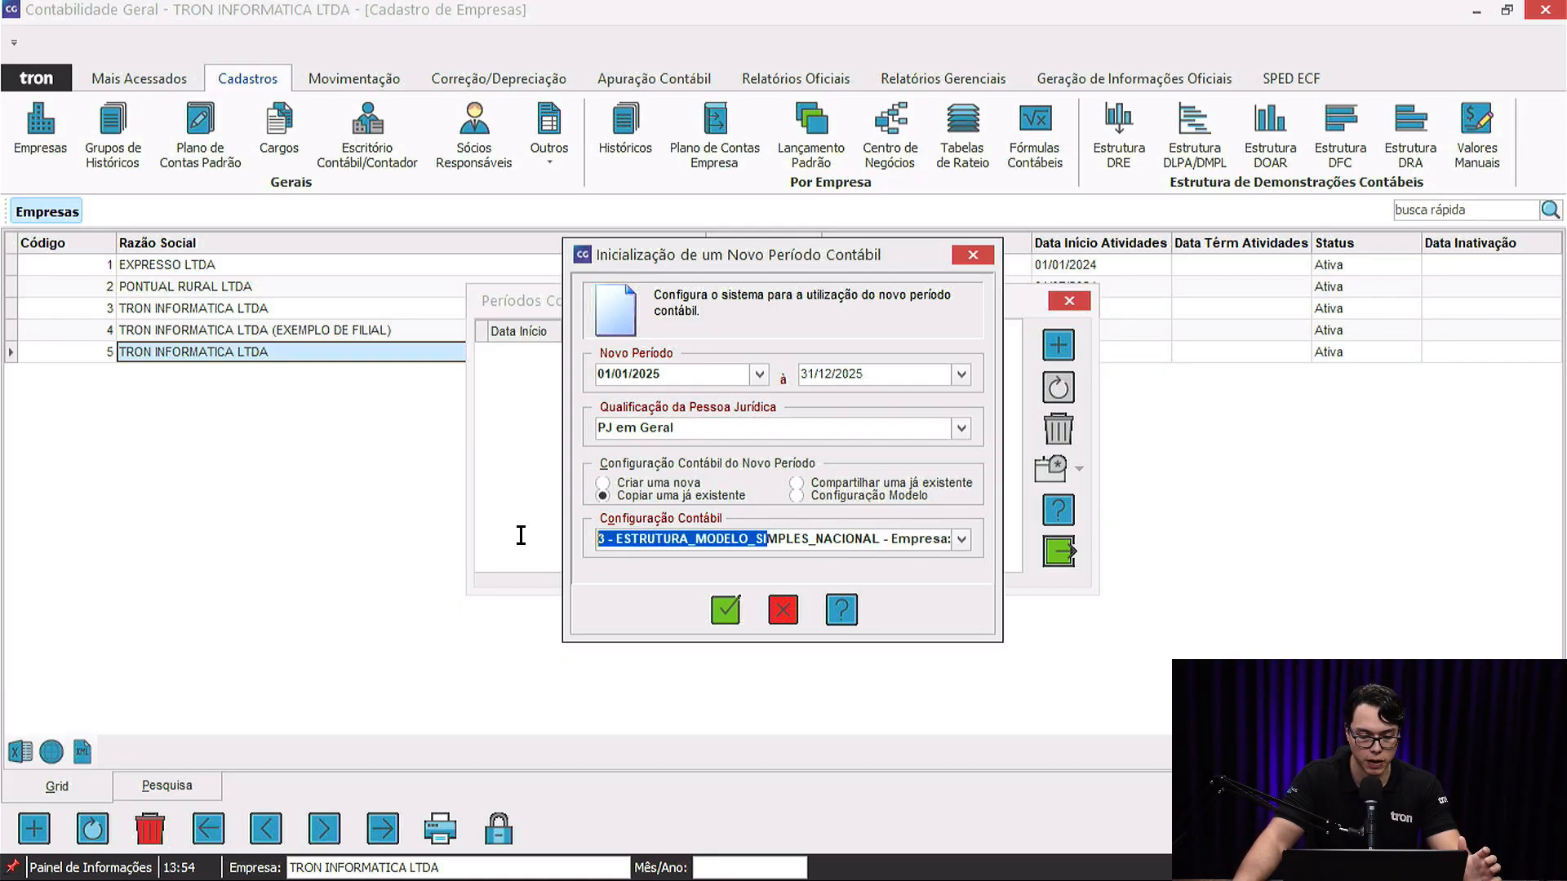
pyautogui.click(721, 615)
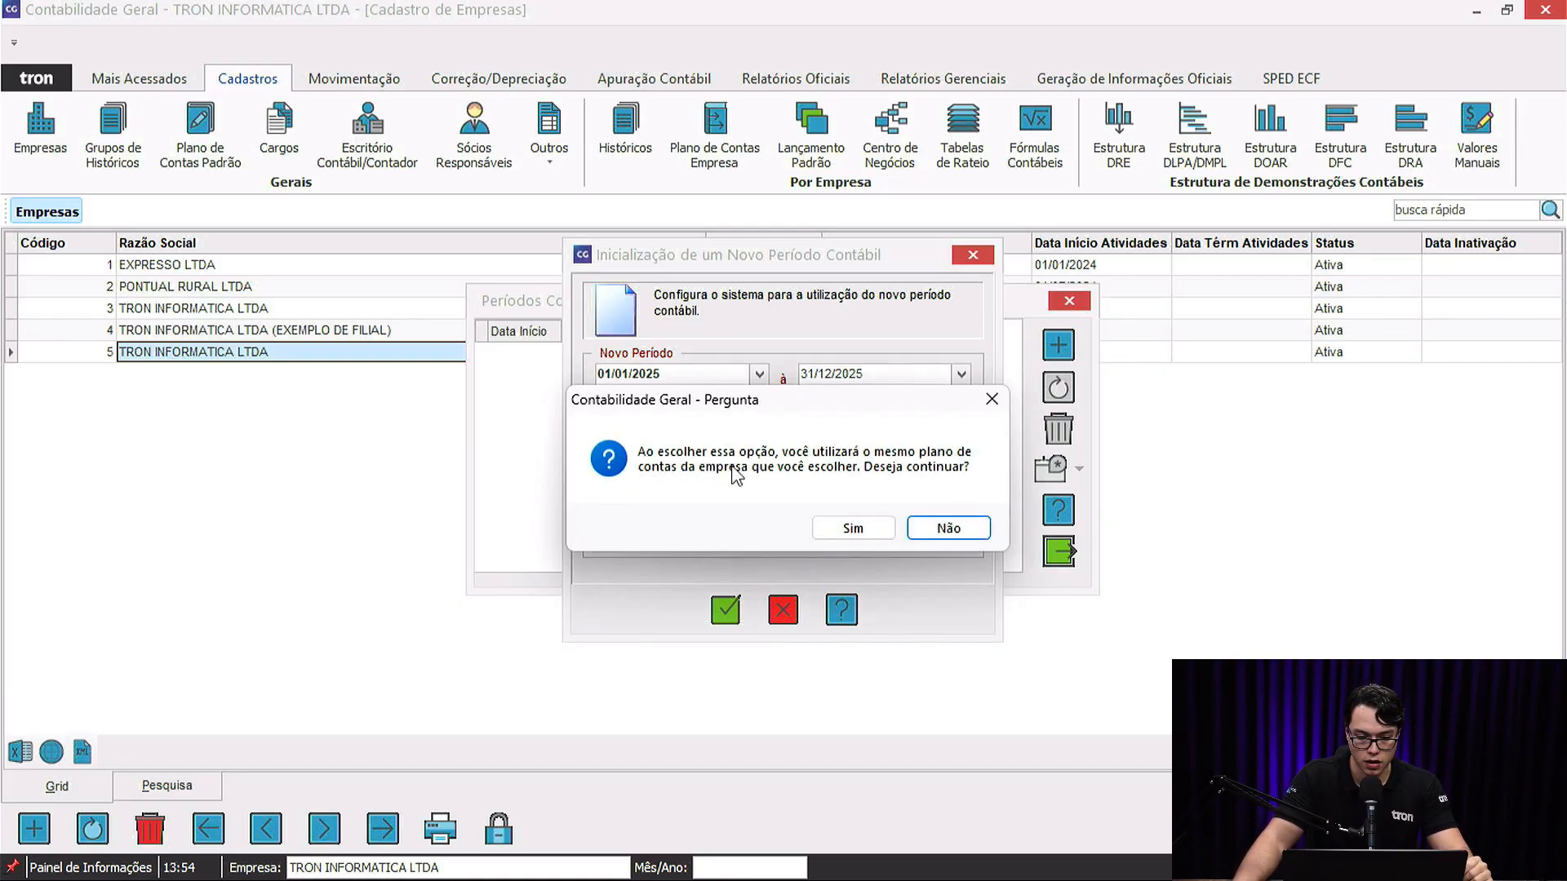
pyautogui.click(851, 529)
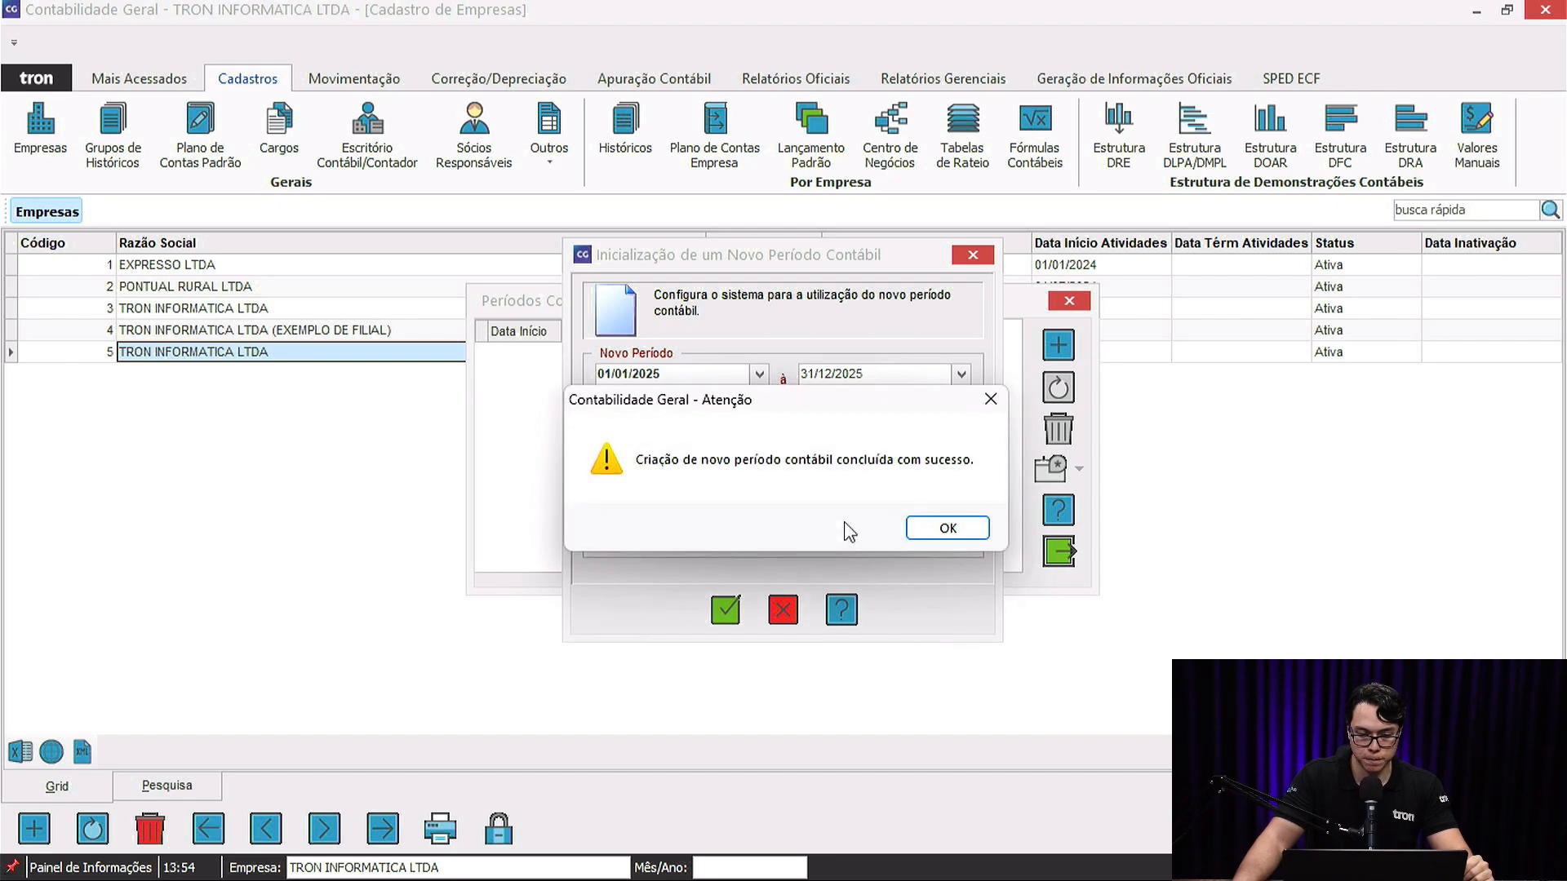
# Close company 5's period dialogs and open the periods of company 4, EXEMPLO DE FILIAL.
pyautogui.click(949, 527)
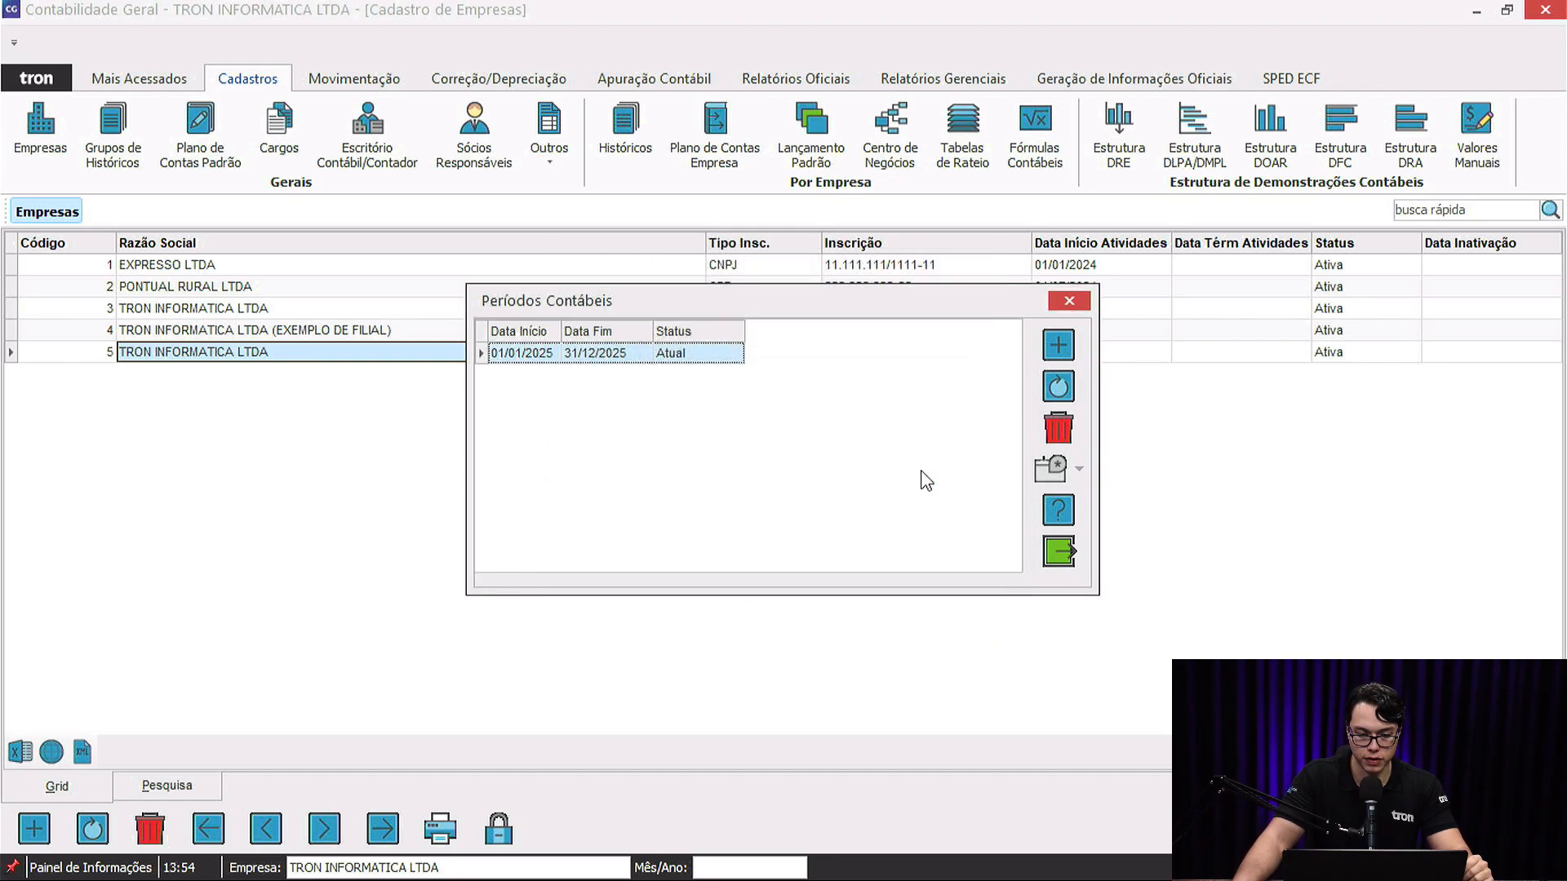
pyautogui.click(1058, 387)
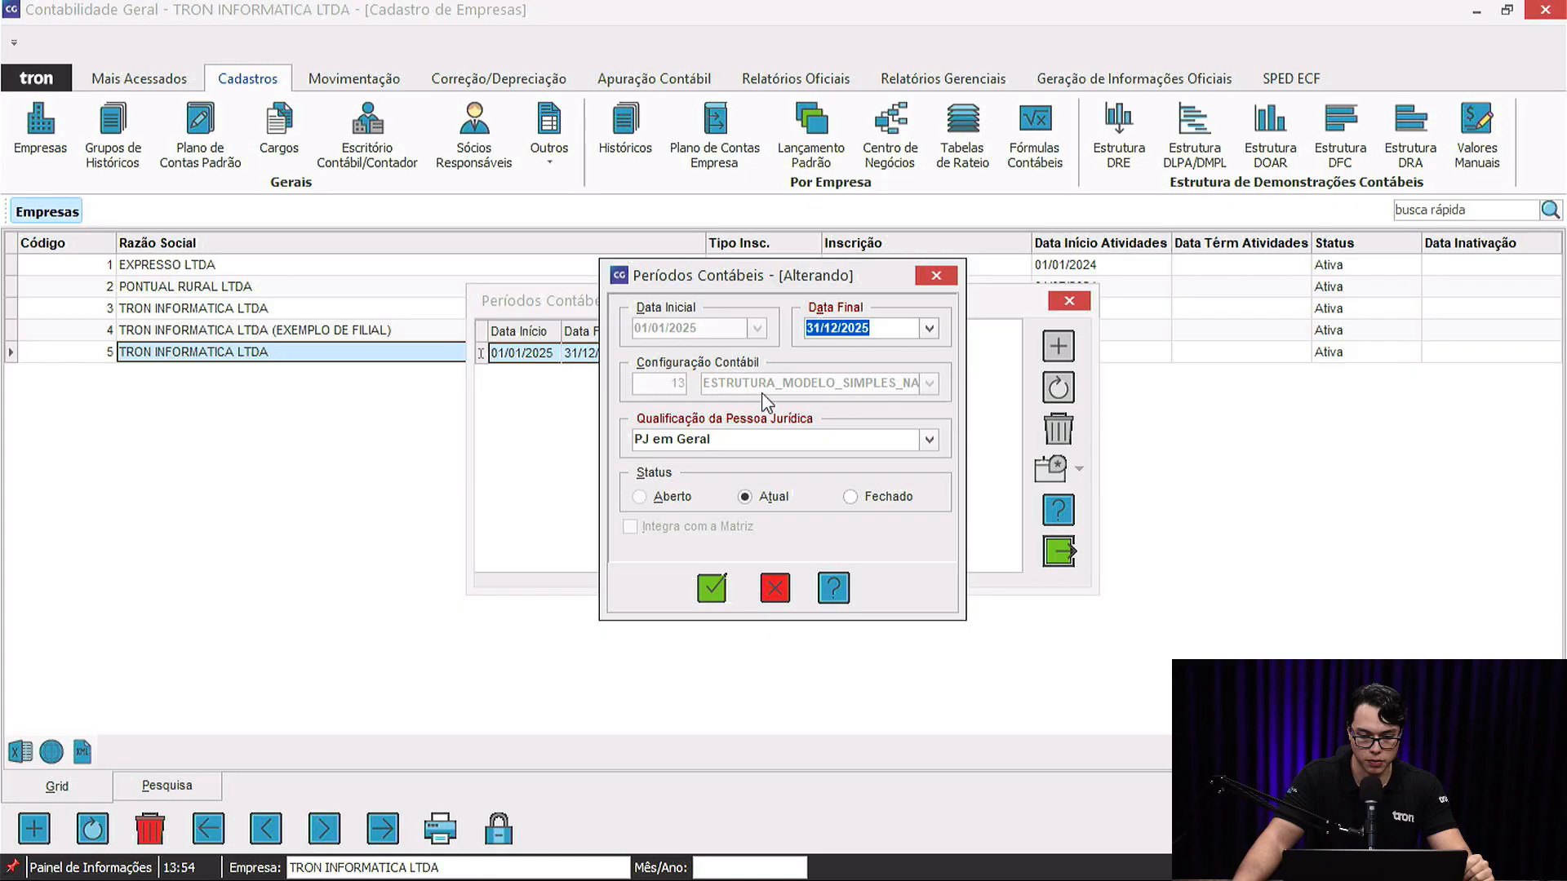
pyautogui.click(775, 594)
pyautogui.click(1061, 349)
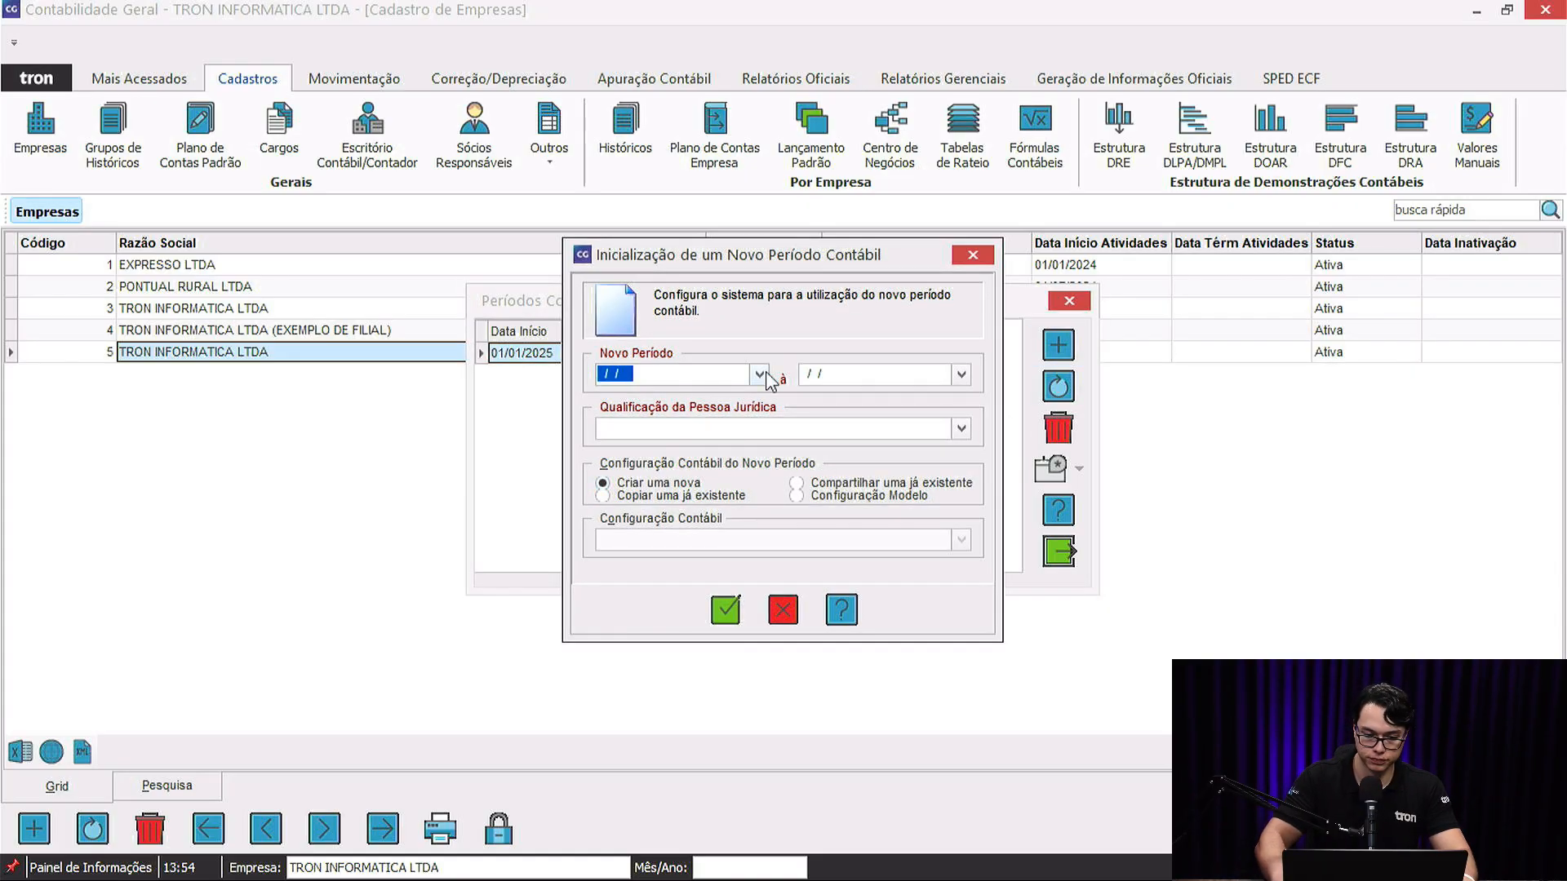
pyautogui.click(782, 609)
pyautogui.press('Escape')
pyautogui.click(247, 332)
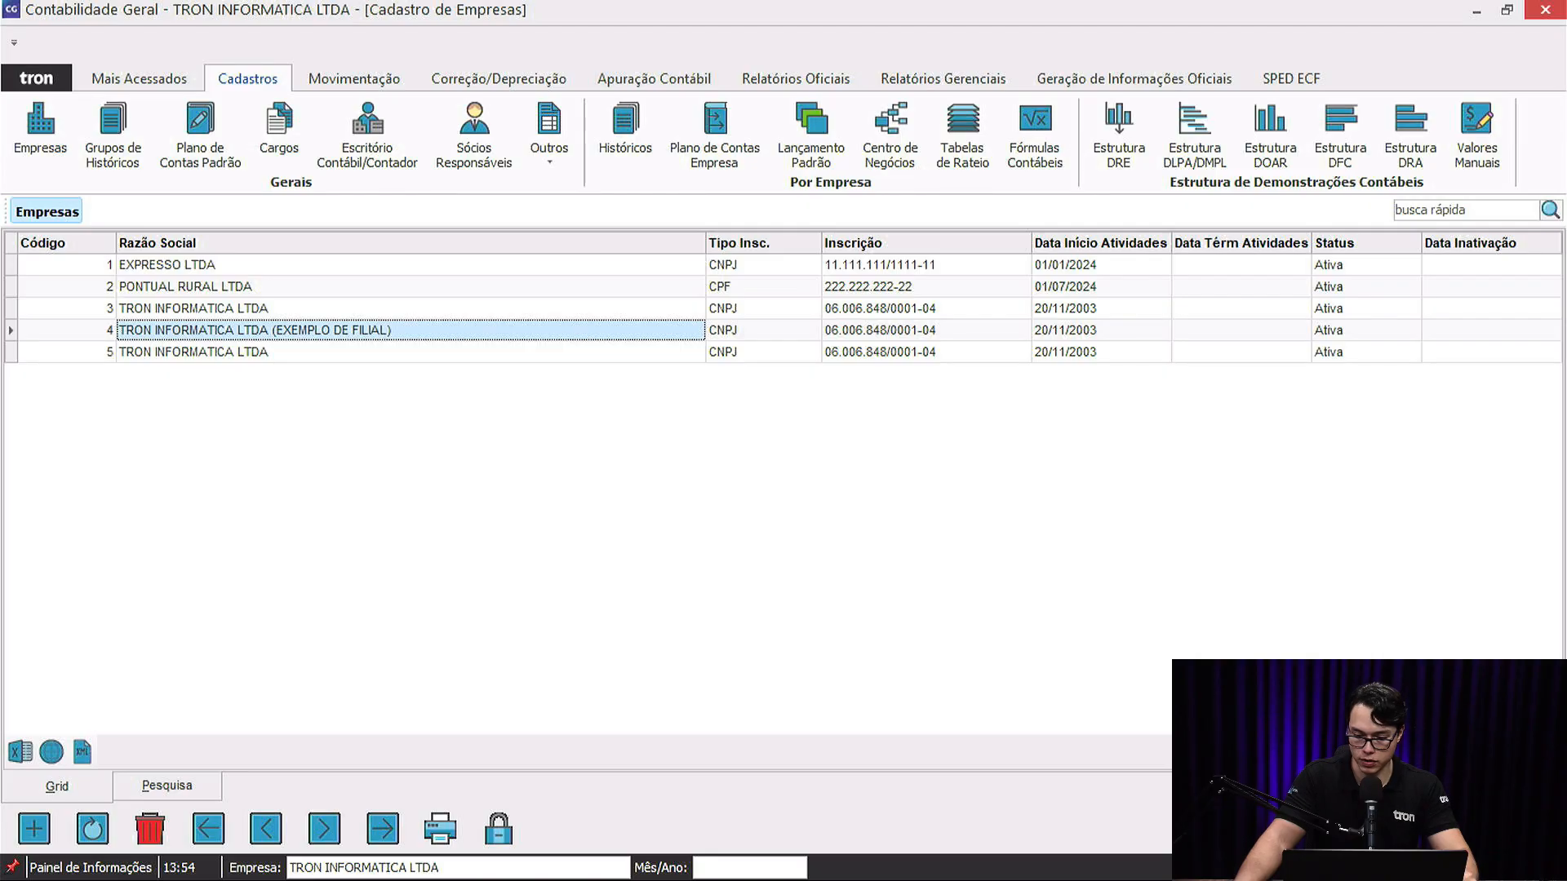
pyautogui.press('Return')
pyautogui.click(1059, 344)
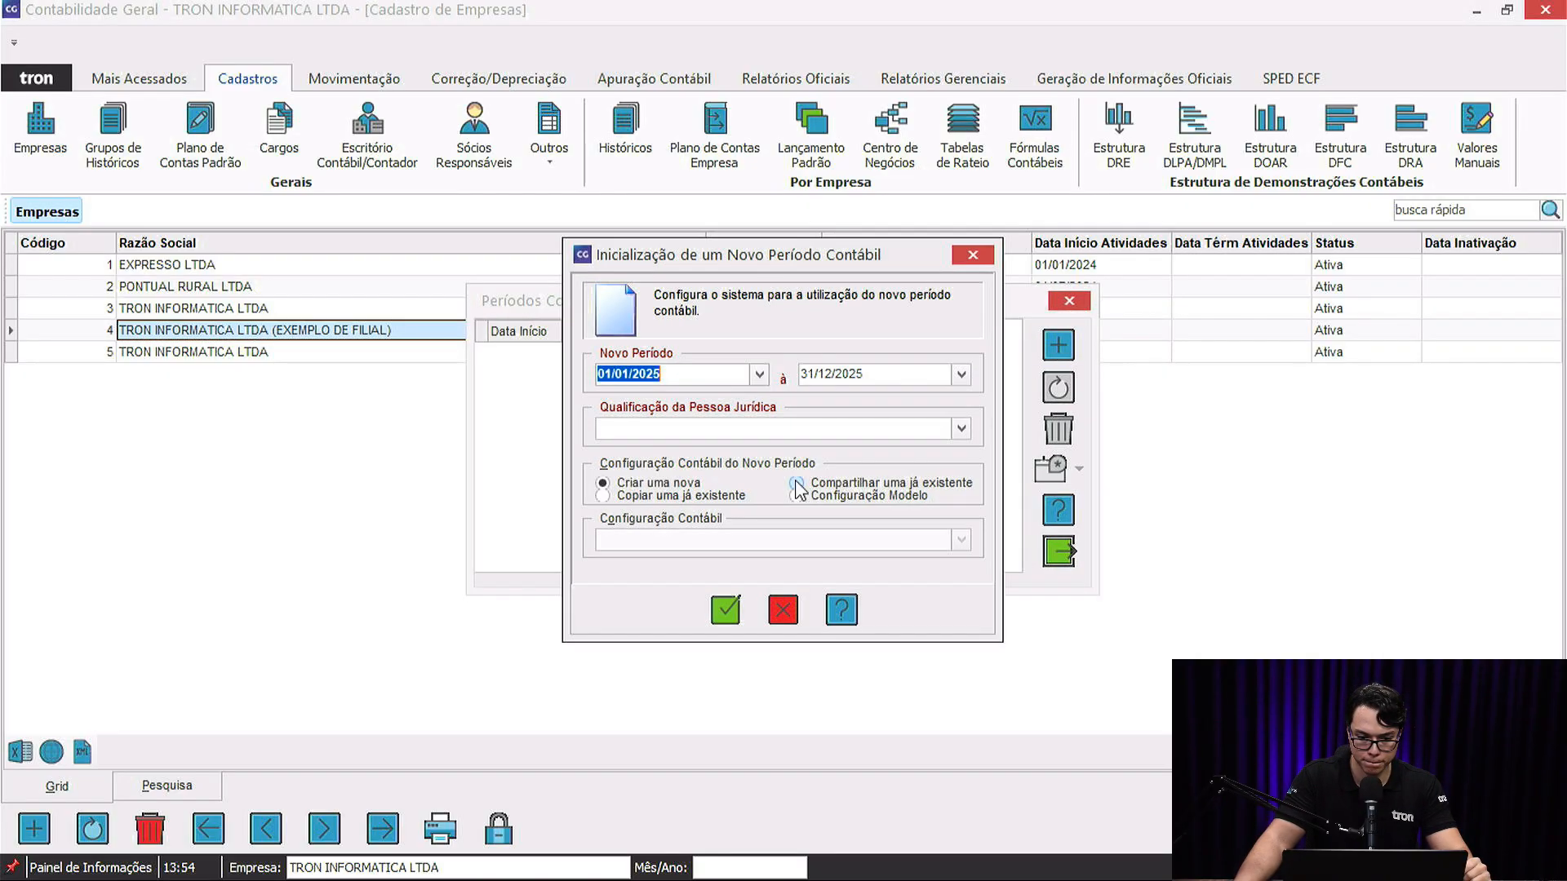
pyautogui.click(960, 428)
pyautogui.click(837, 474)
pyautogui.click(685, 495)
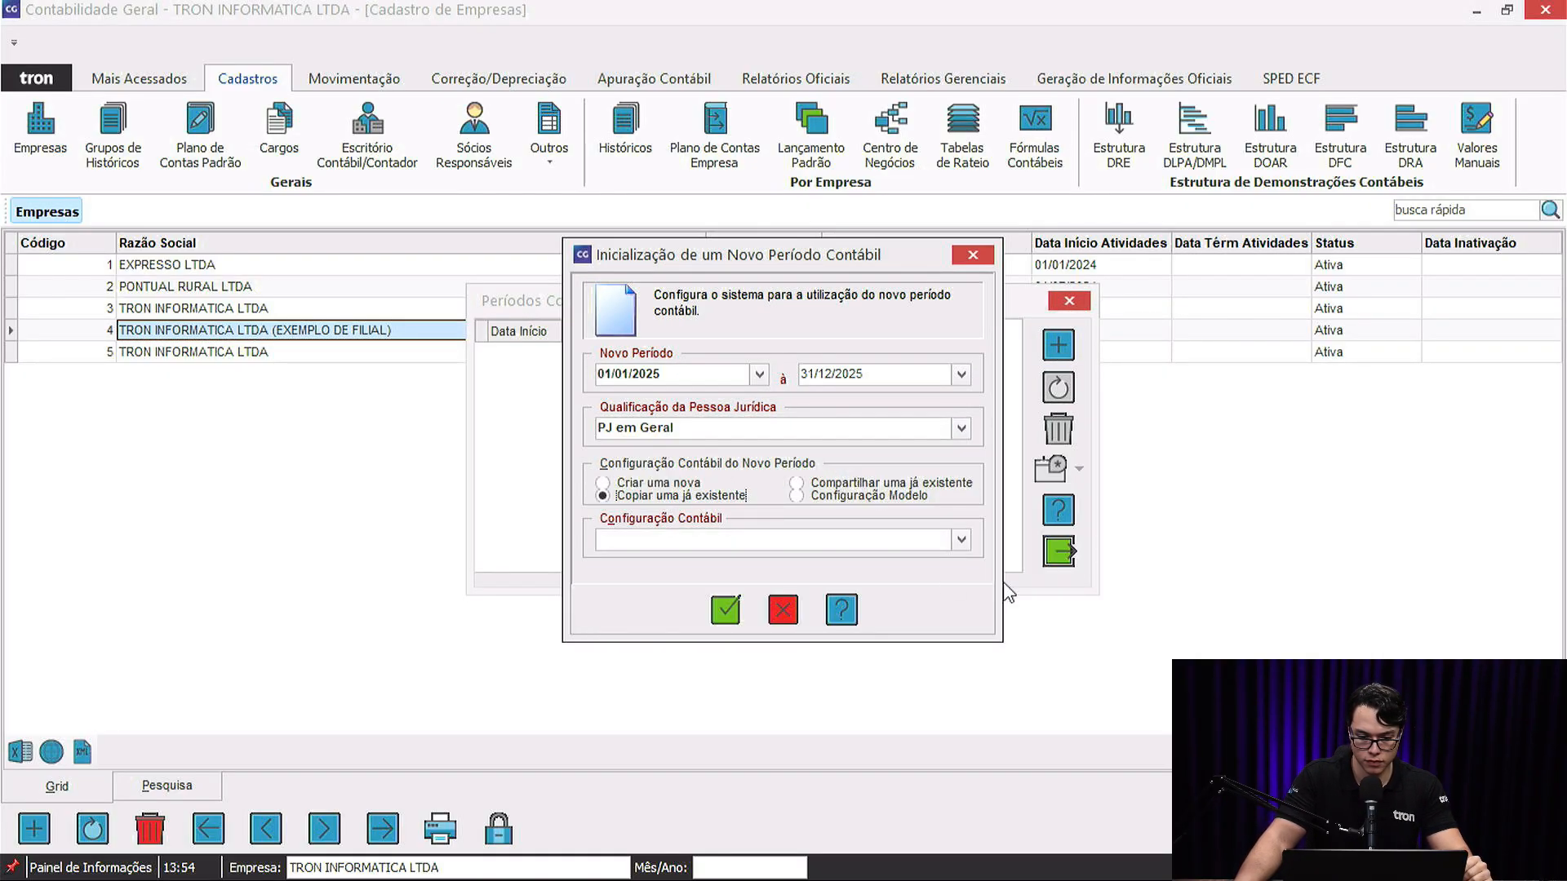
pyautogui.click(961, 539)
pyautogui.scroll(-2, 763, 601)
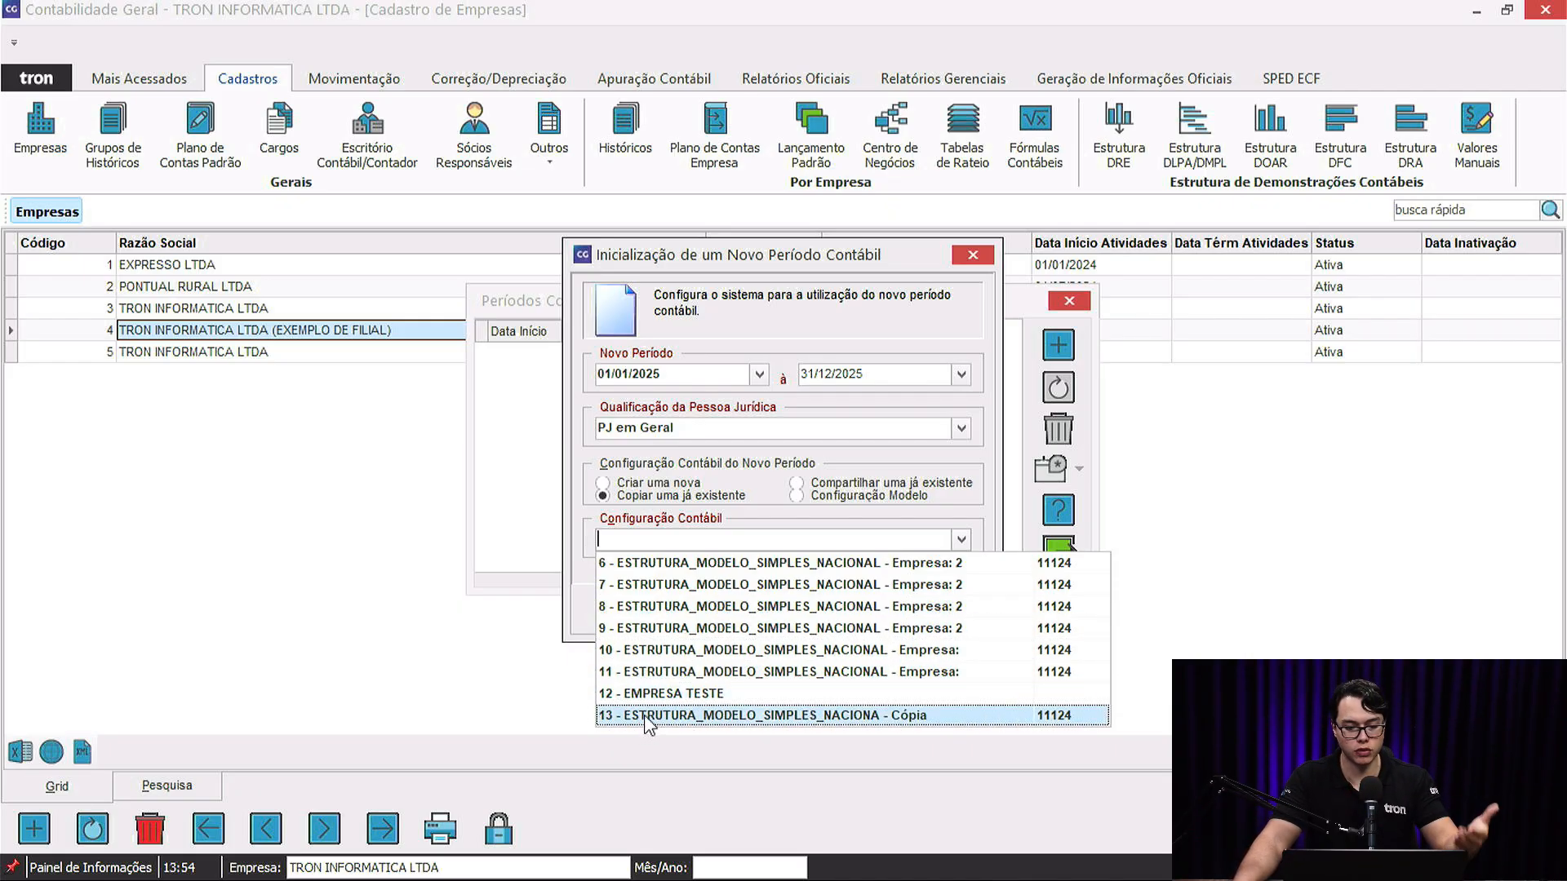
pyautogui.click(755, 495)
pyautogui.click(790, 612)
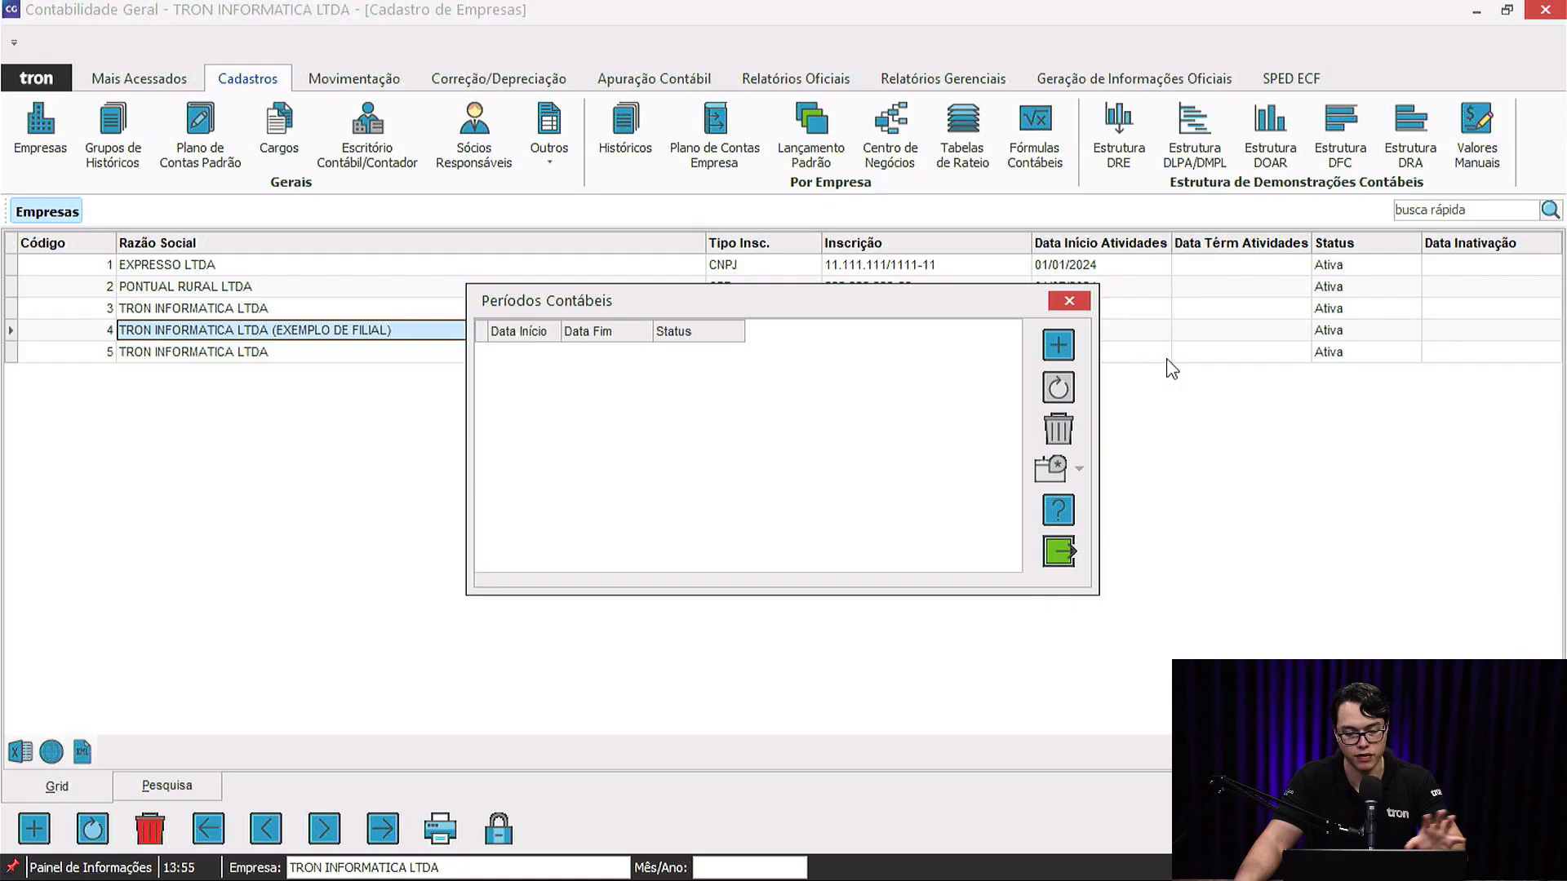
pyautogui.click(1086, 300)
pyautogui.click(277, 353)
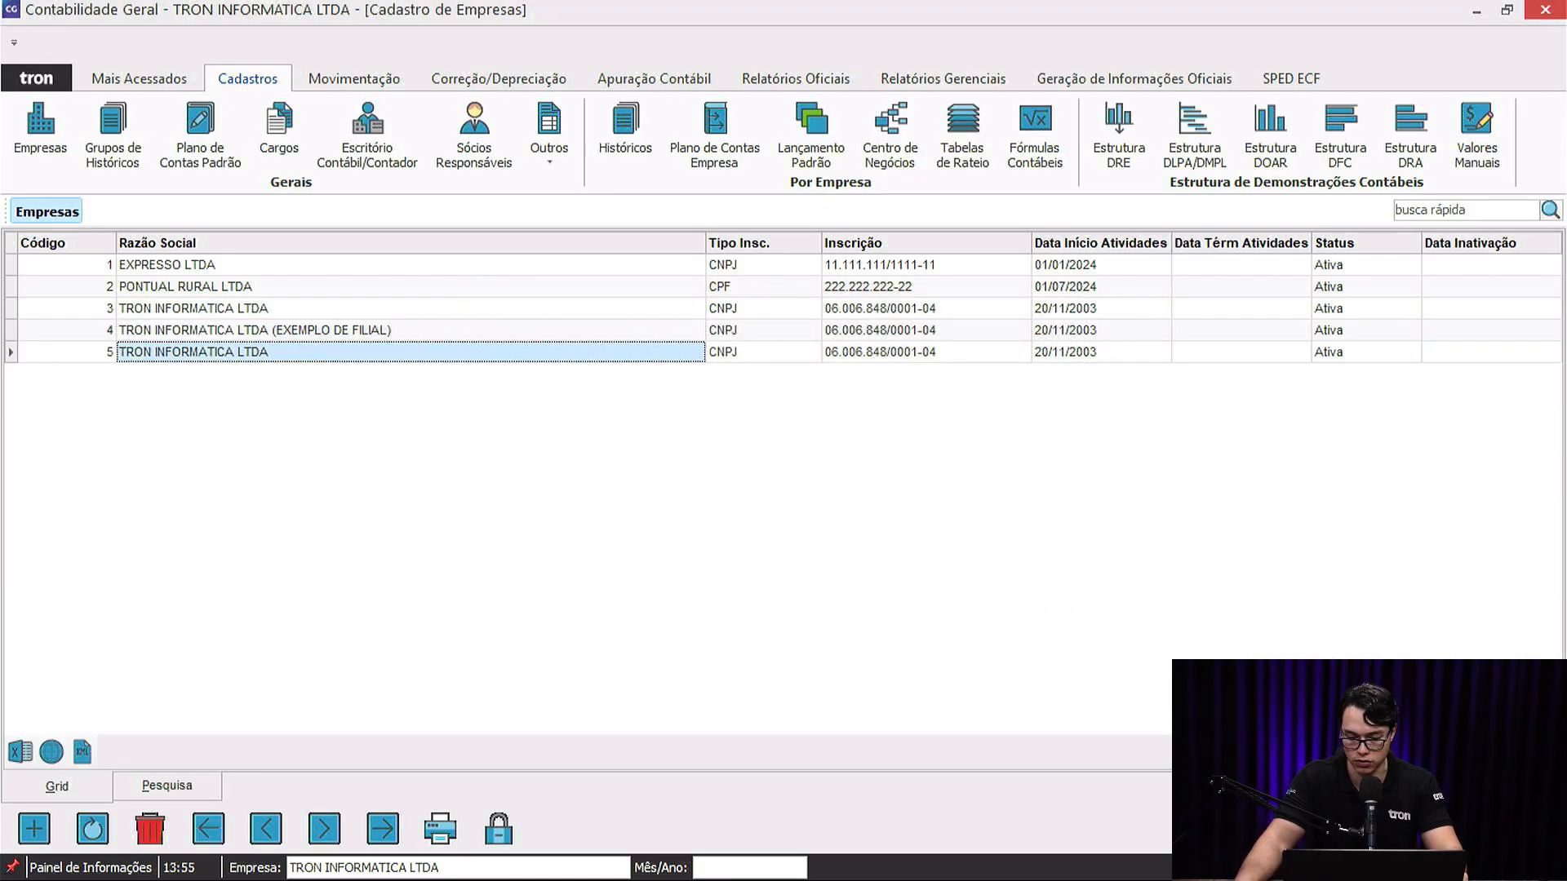
pyautogui.click(1068, 299)
pyautogui.click(398, 335)
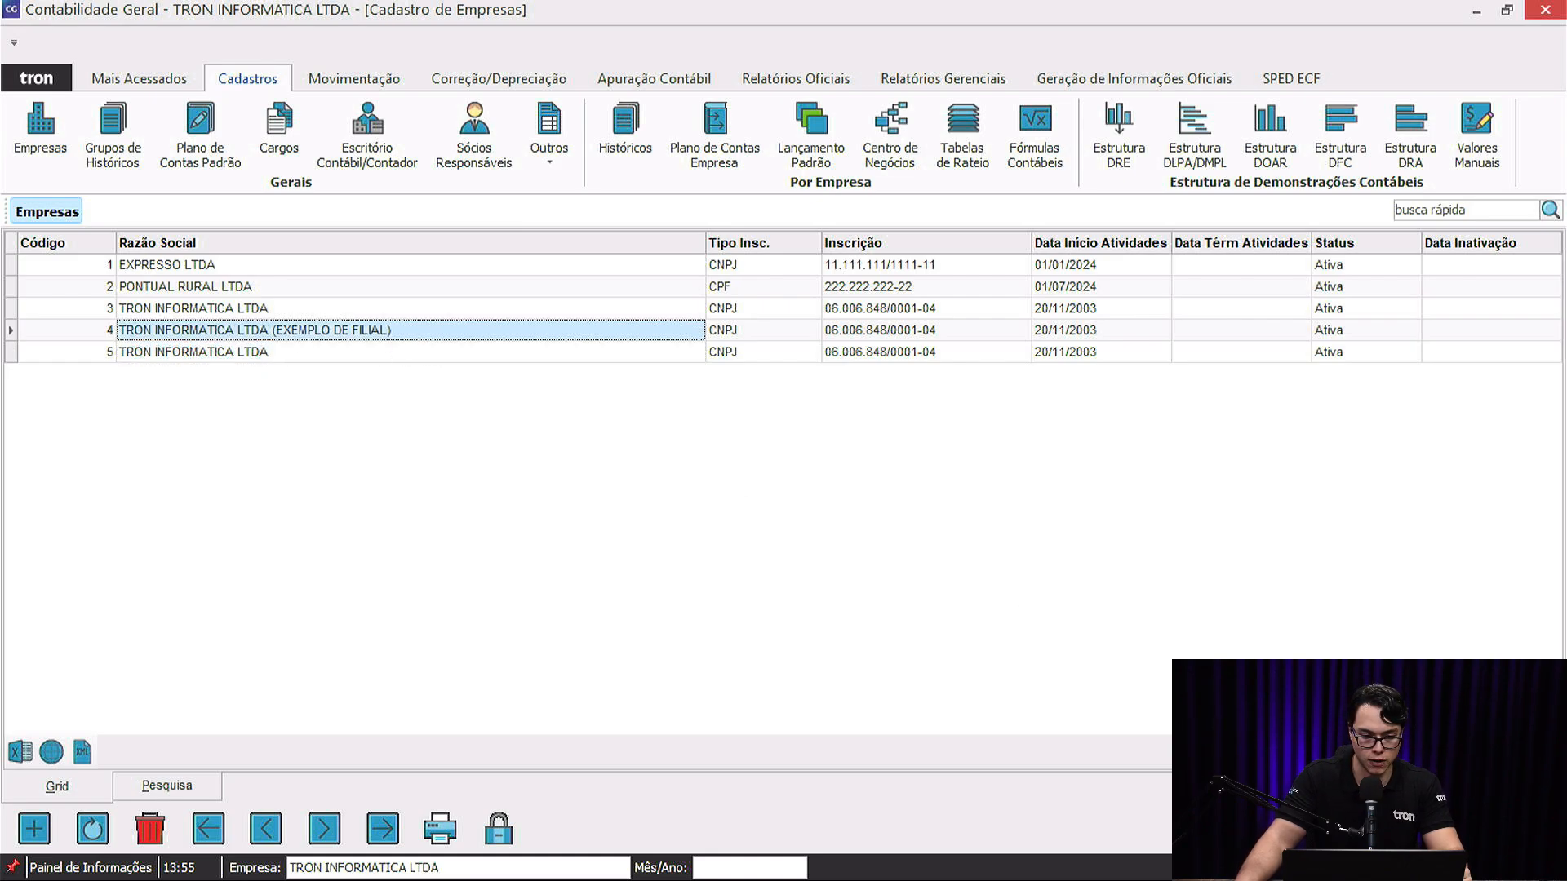
pyautogui.click(1064, 349)
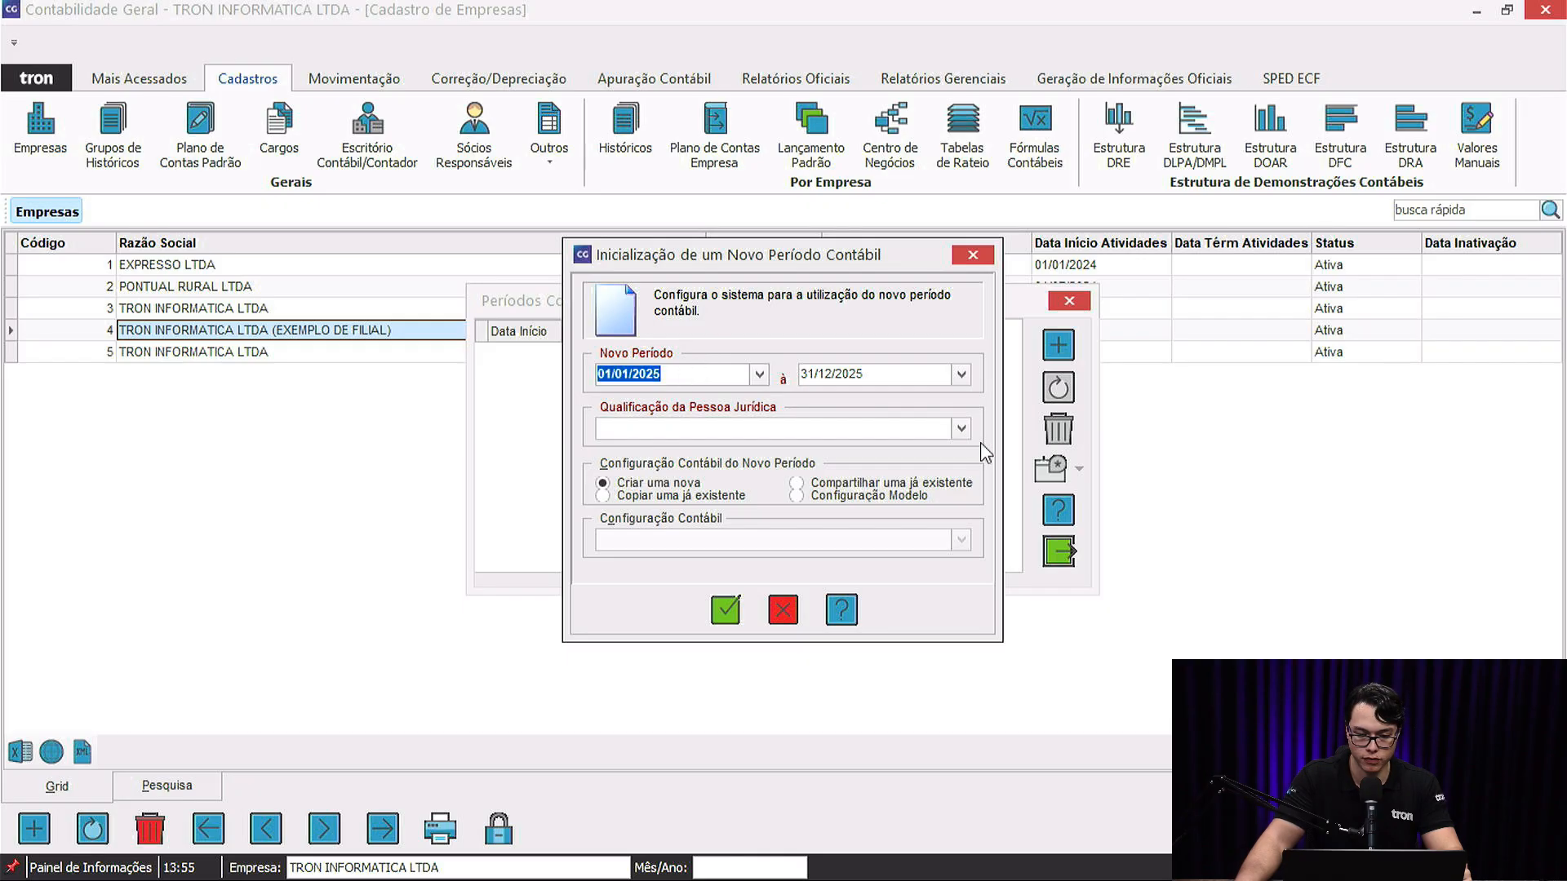
# Set the branch period to PJ em Geral, try sharing a configuration, then switch to Configuração Modelo.
pyautogui.click(962, 428)
pyautogui.click(740, 473)
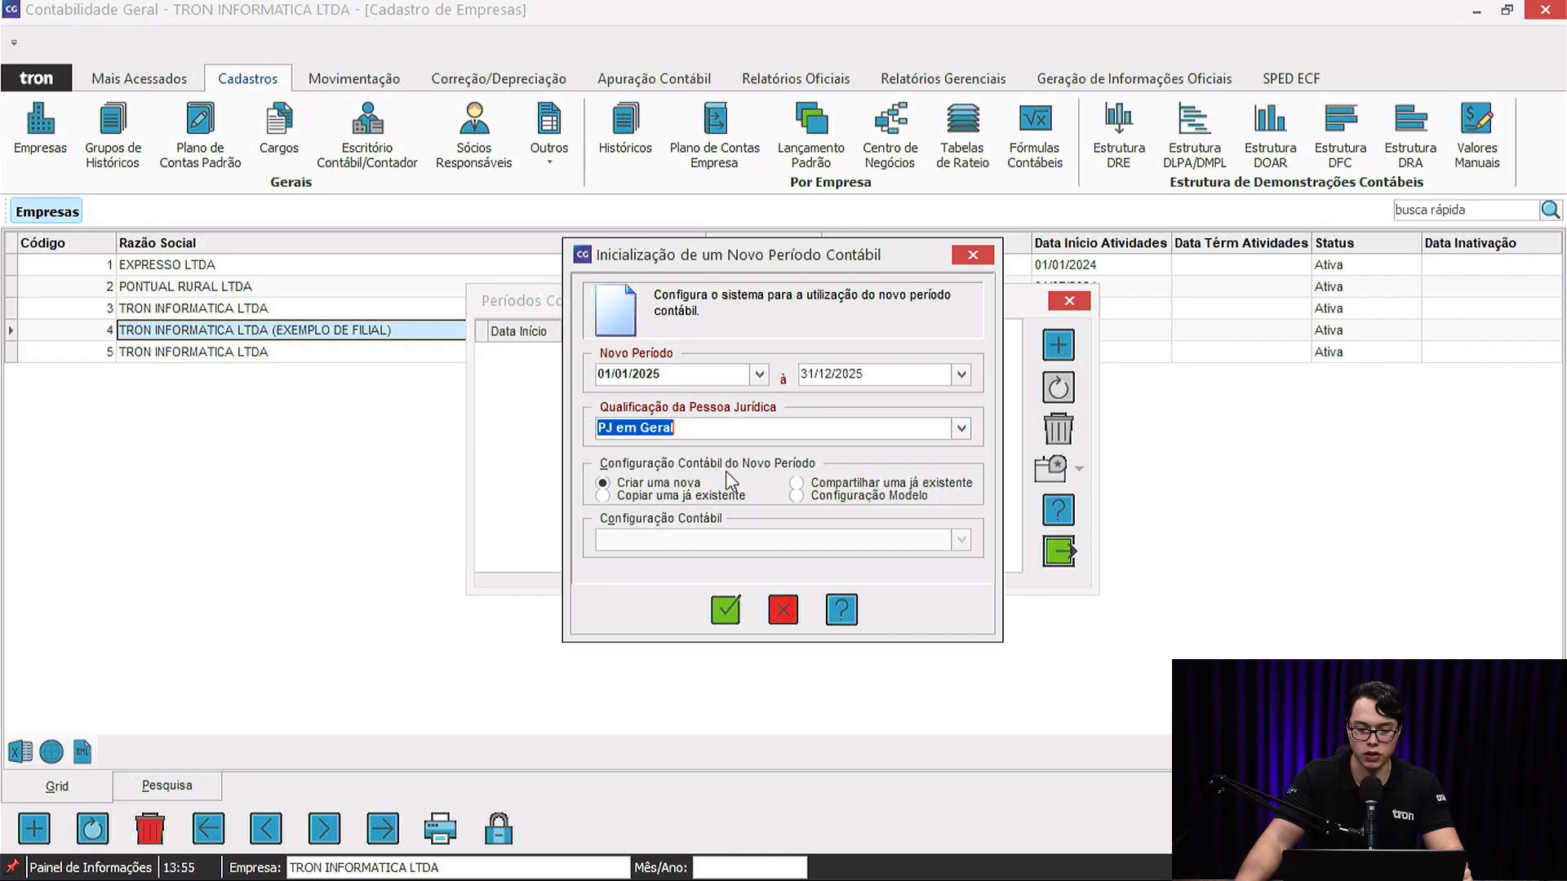
pyautogui.click(836, 484)
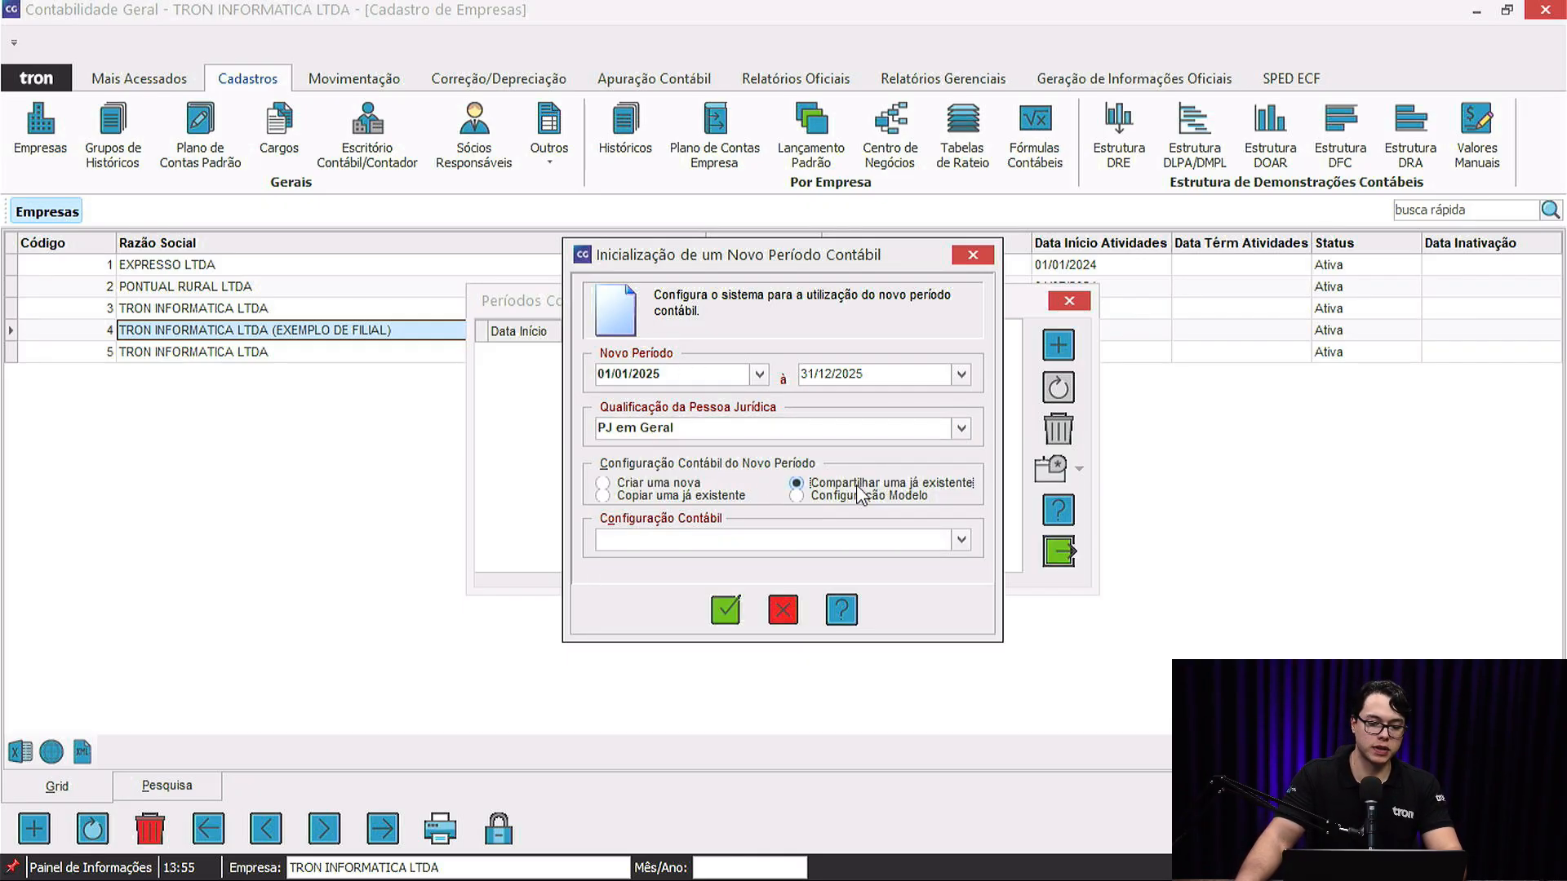
pyautogui.click(962, 540)
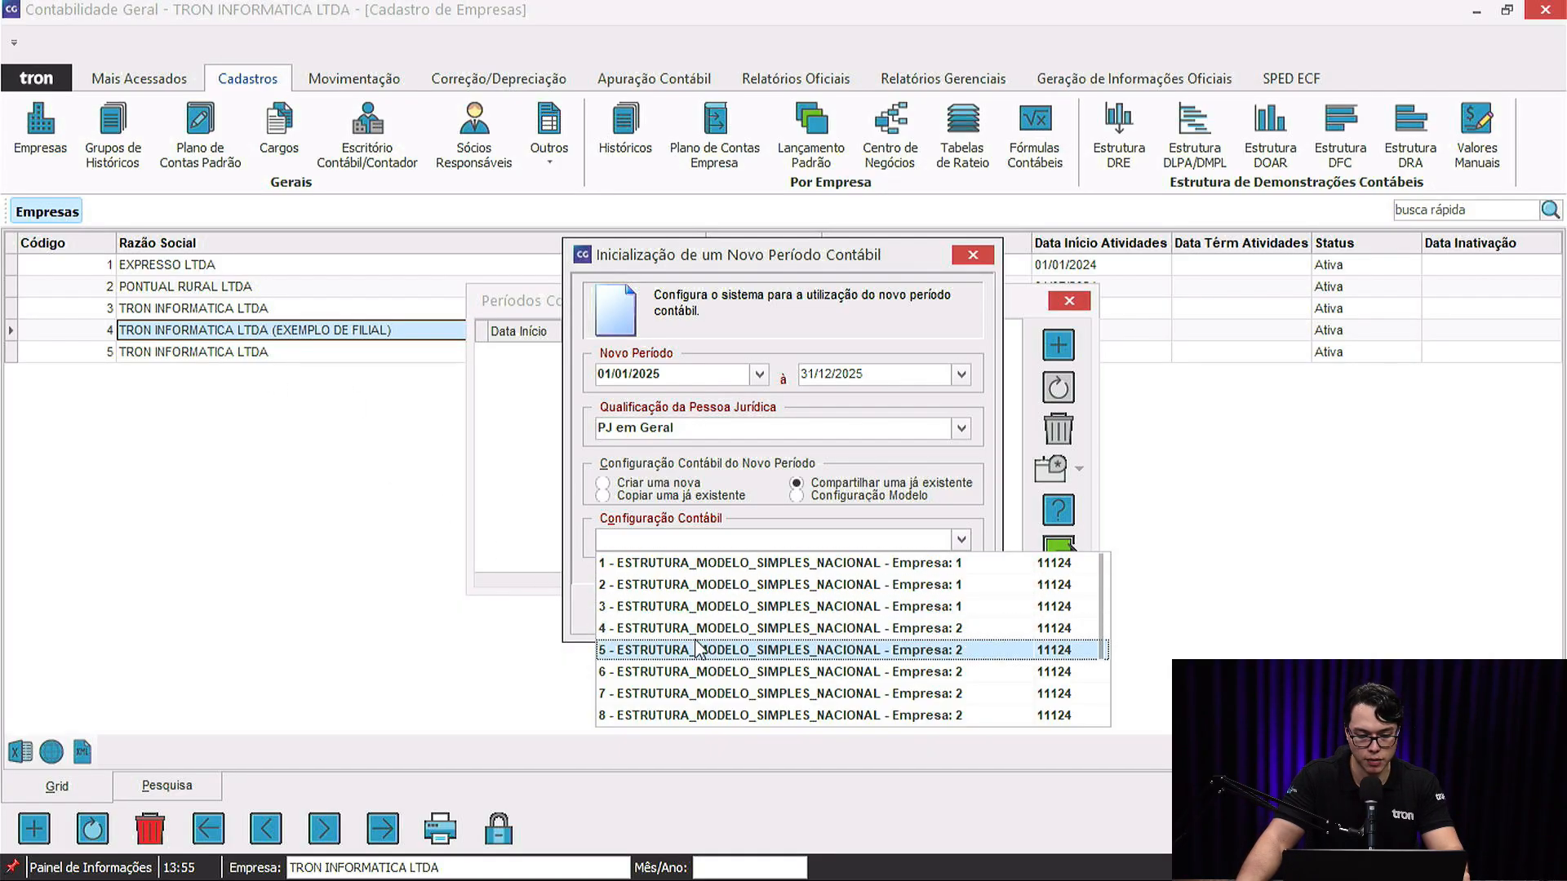
pyautogui.click(662, 610)
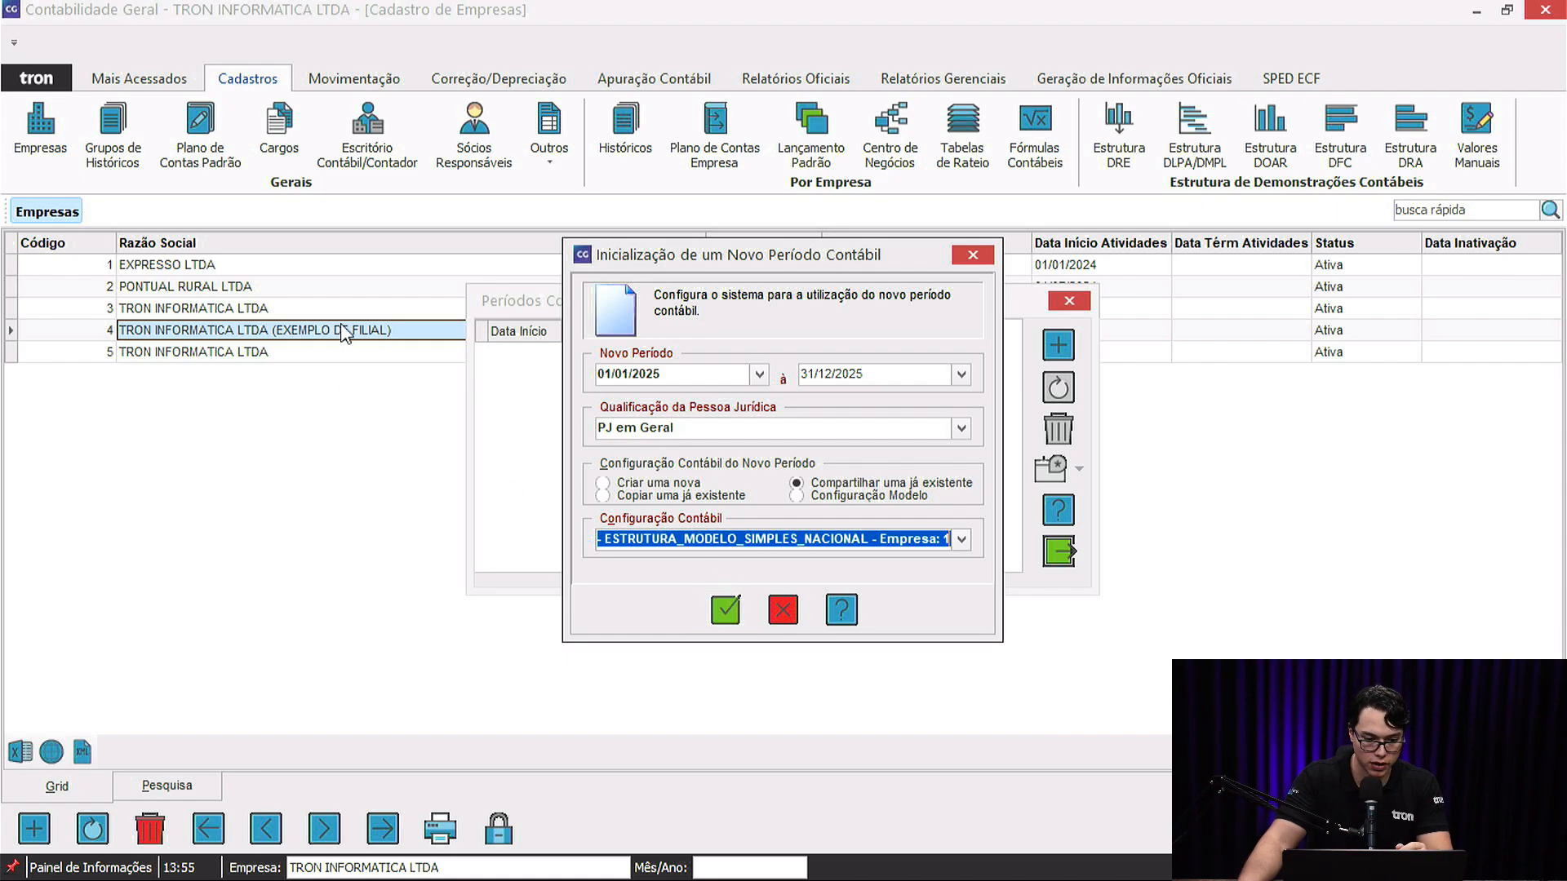
pyautogui.click(731, 606)
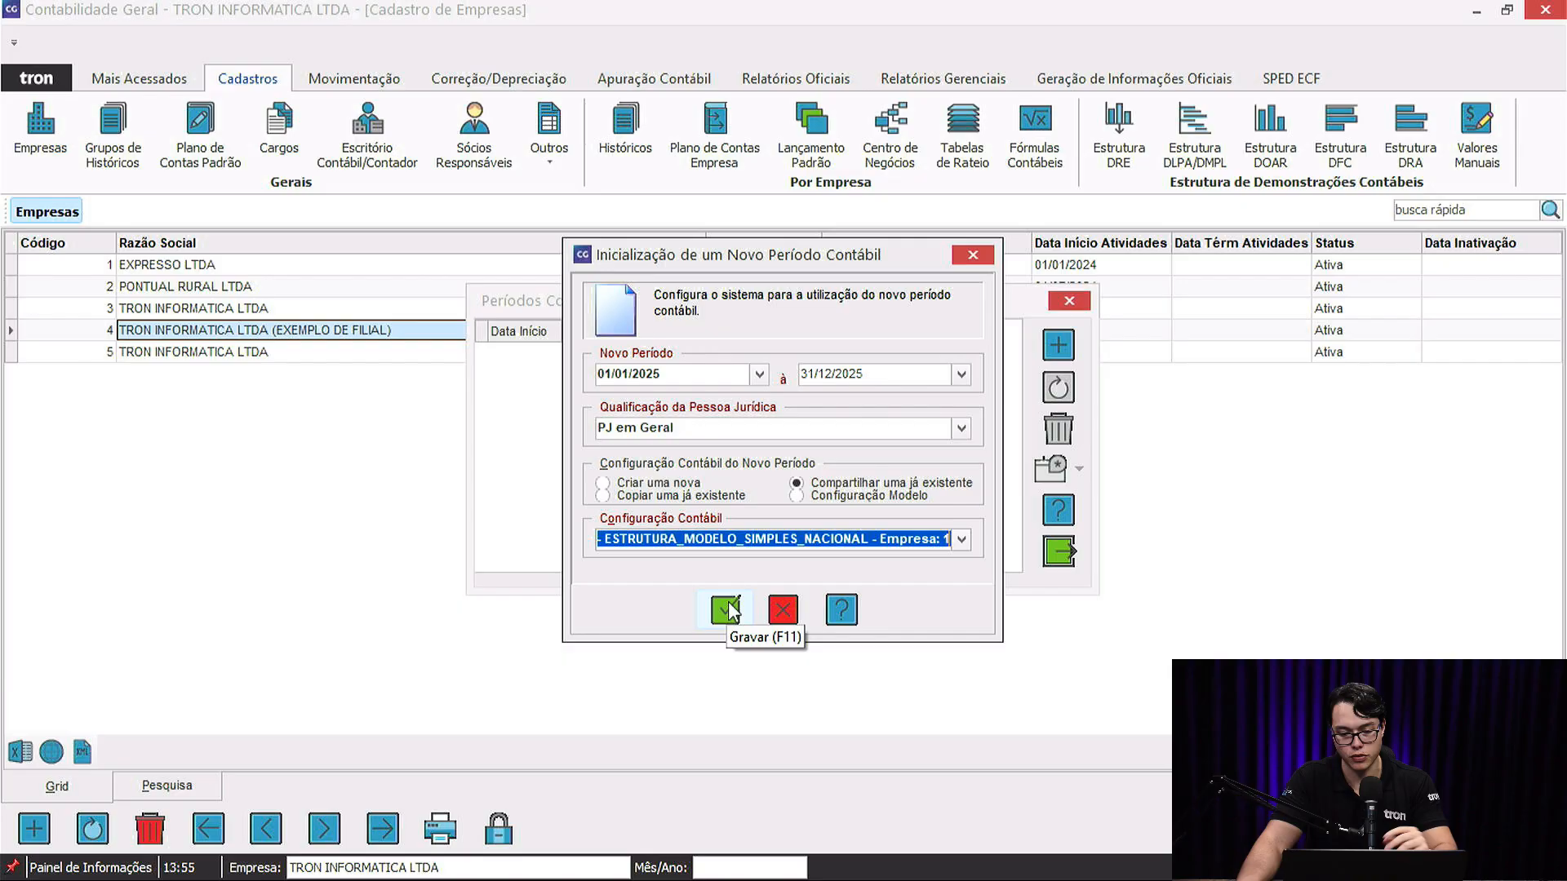
pyautogui.click(830, 499)
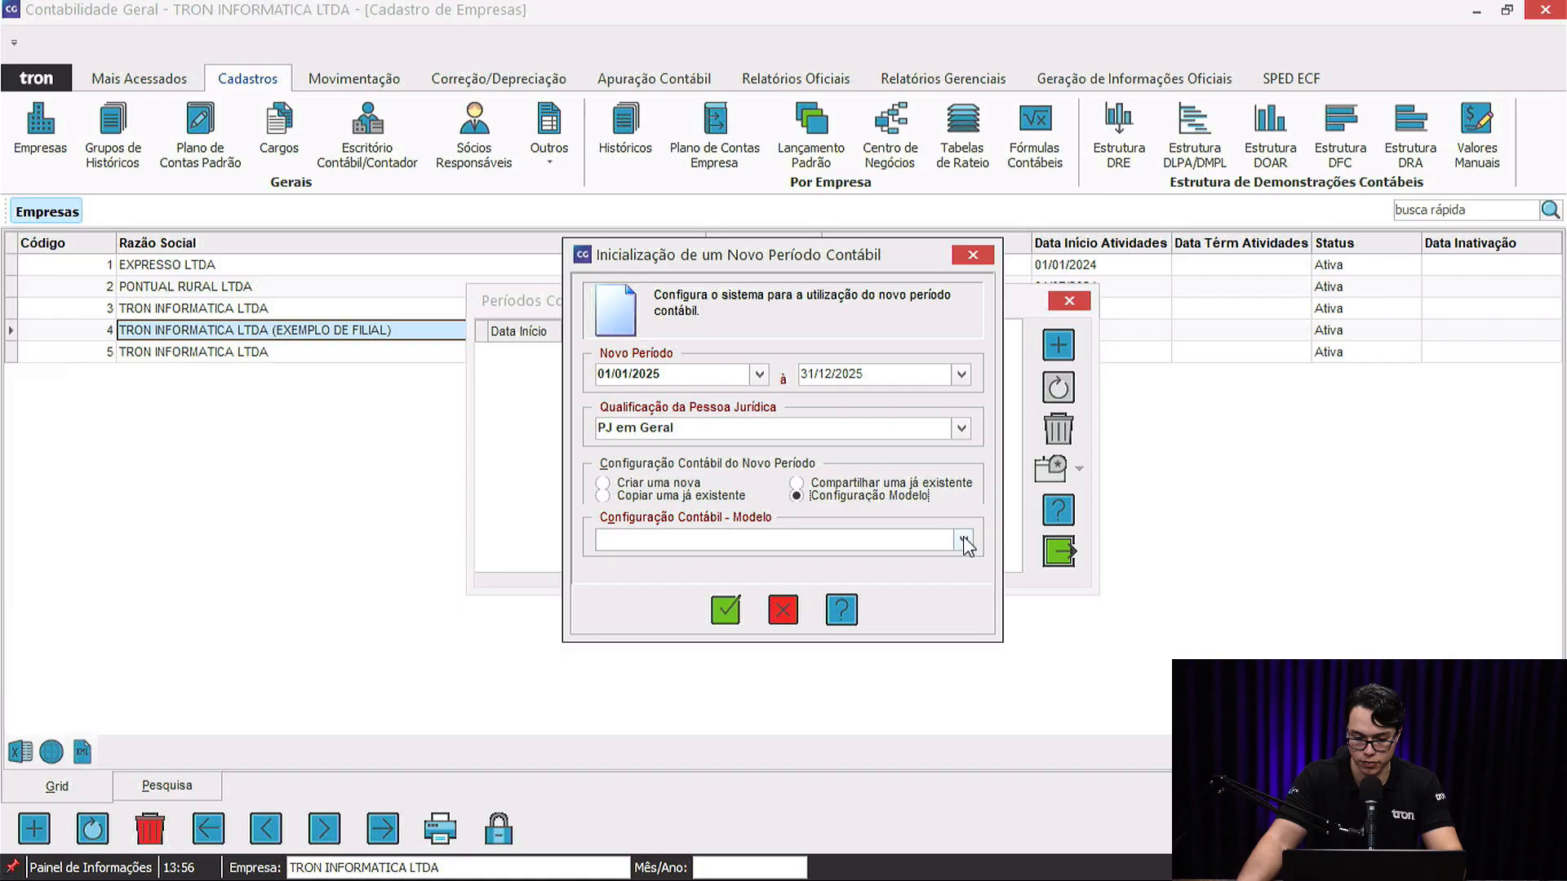
# Create the branch's 01/01/2025–31/12/2025 period from the Simples Nacional model and close the periods list.
pyautogui.click(965, 539)
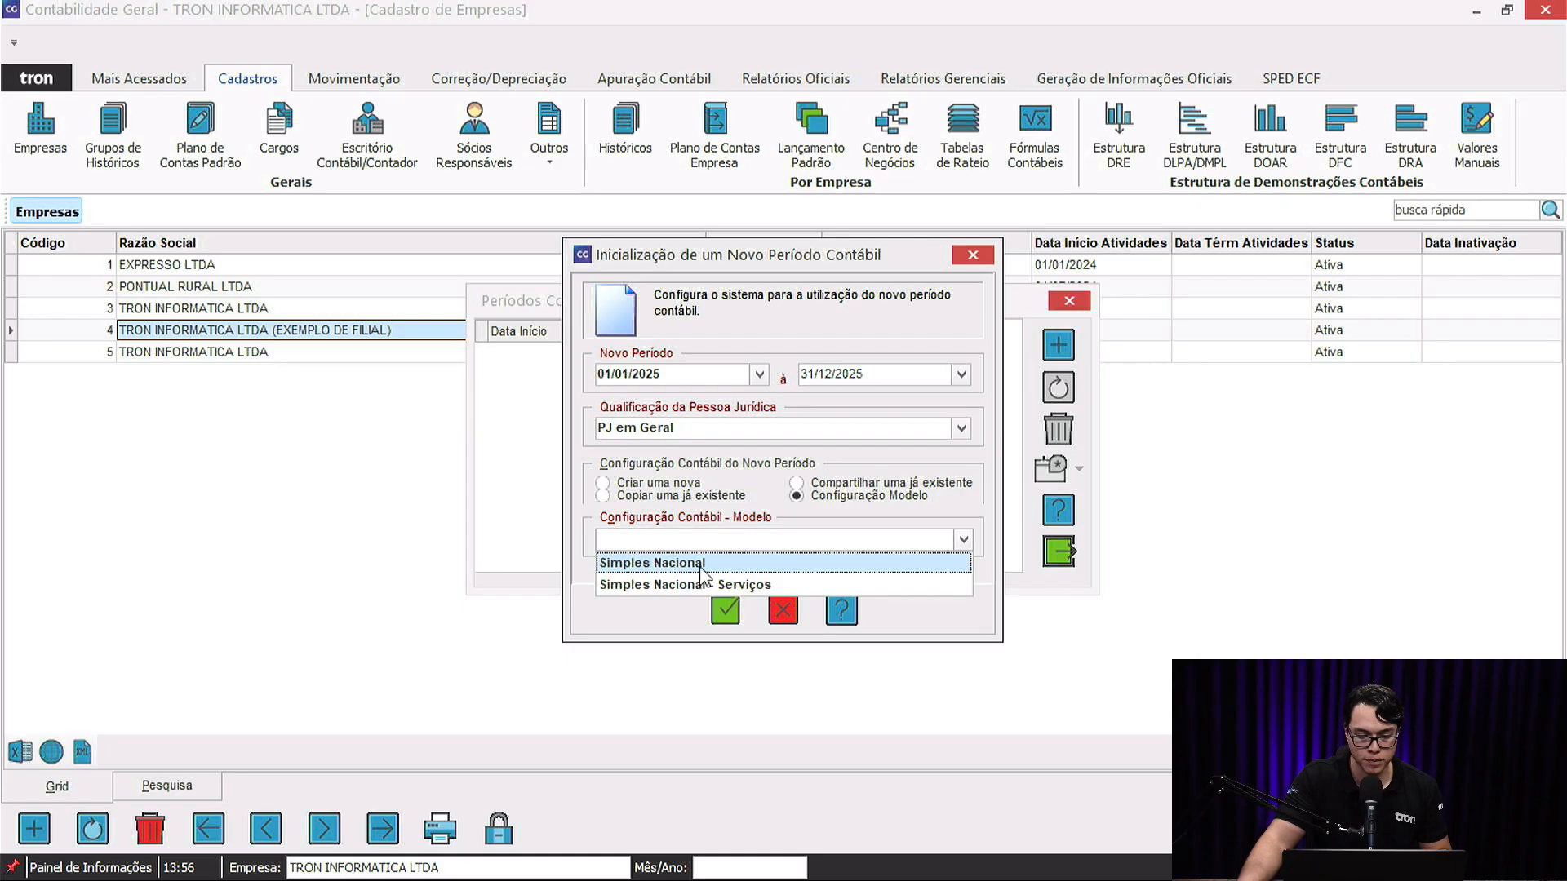
pyautogui.click(705, 567)
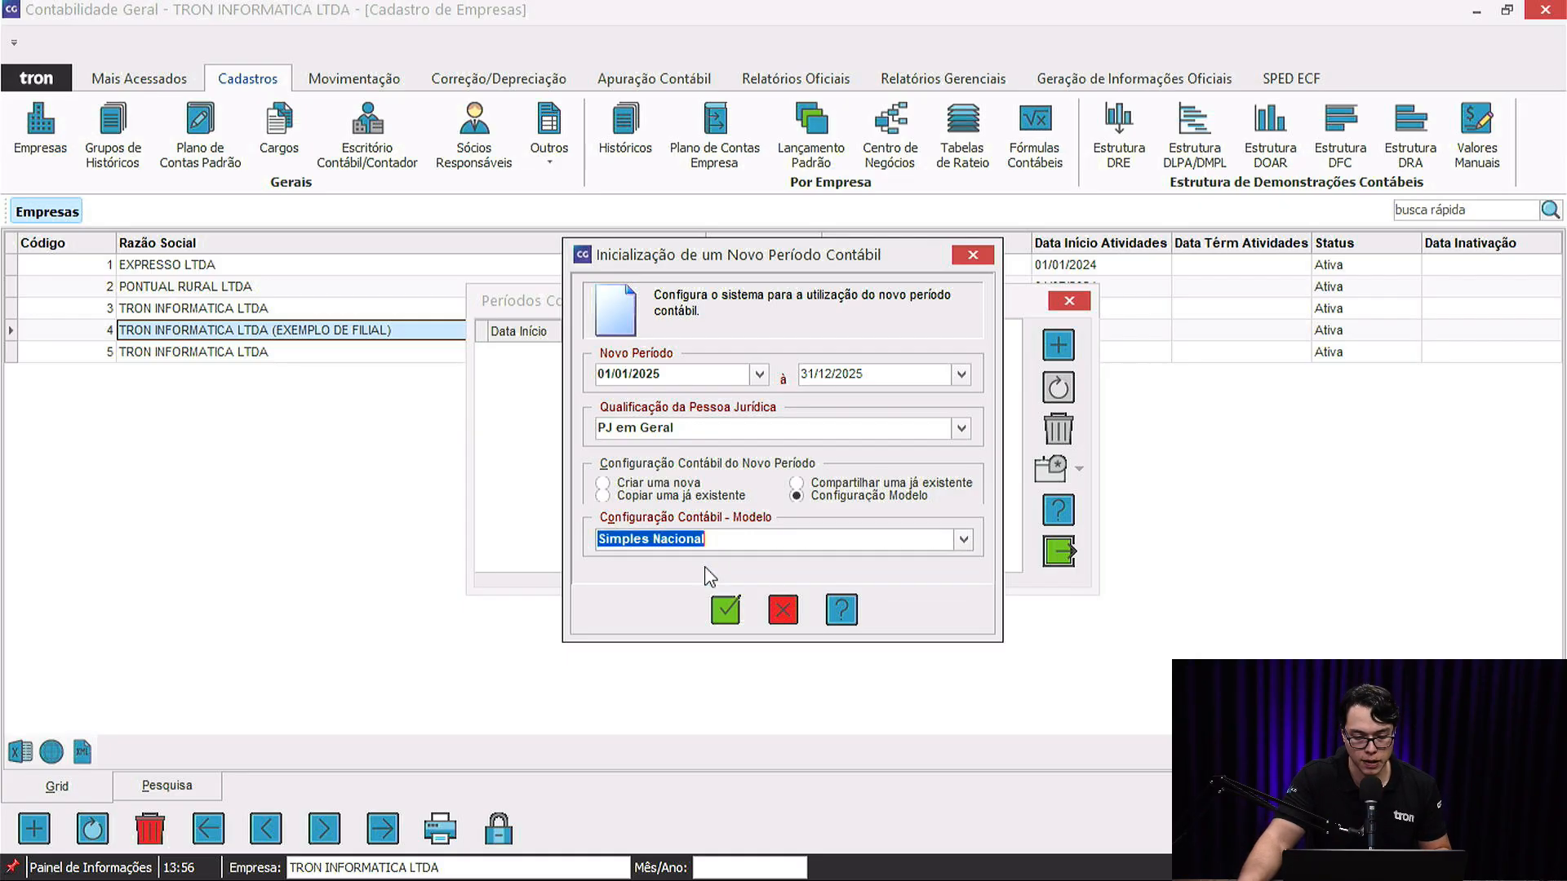
pyautogui.click(732, 610)
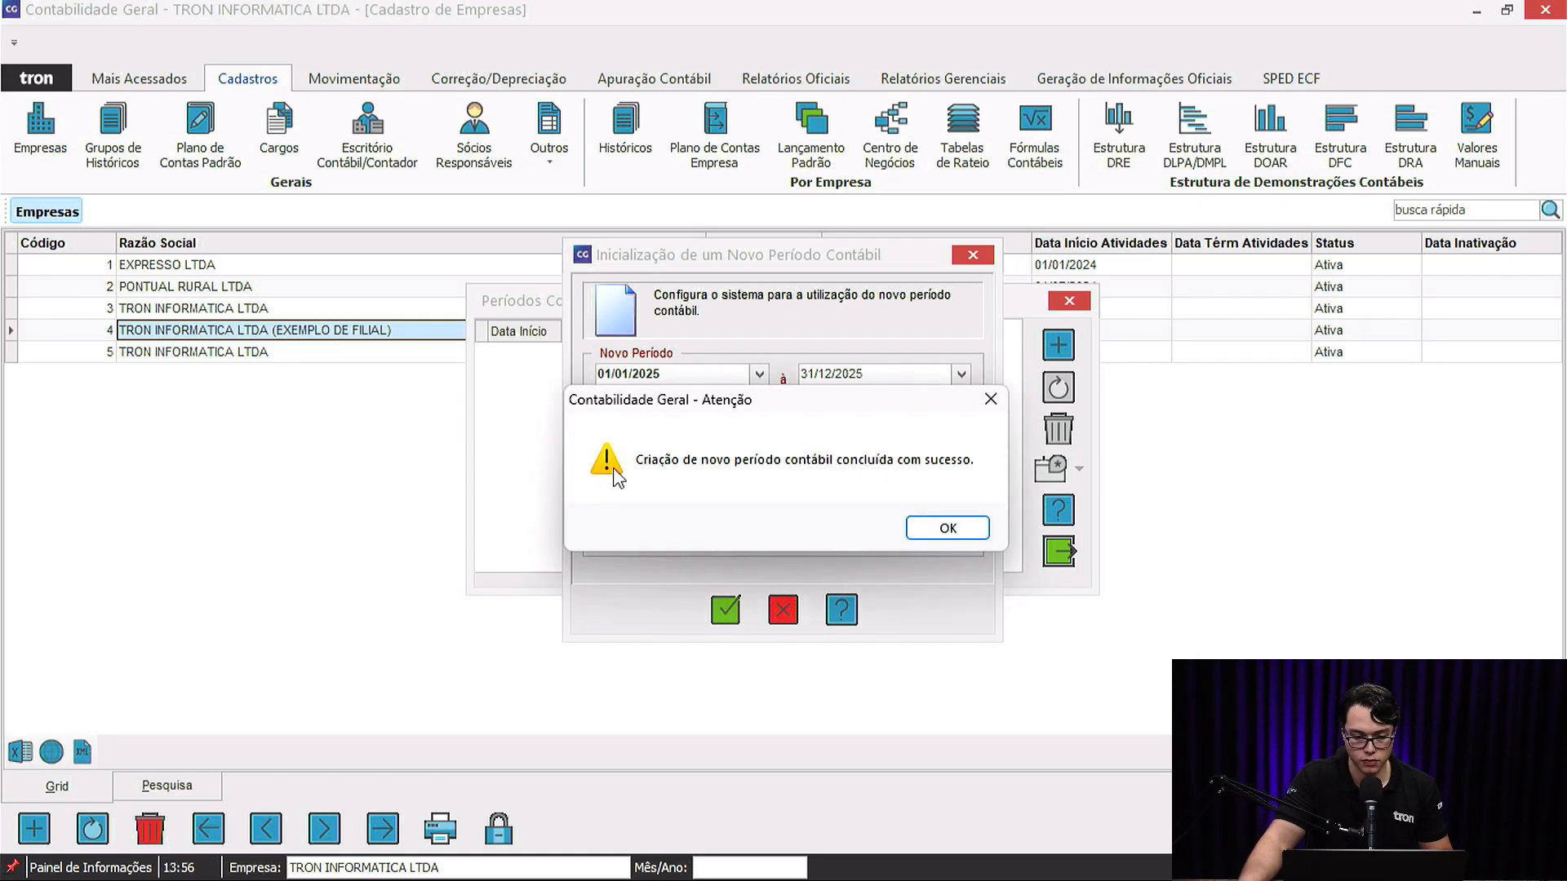
pyautogui.click(949, 531)
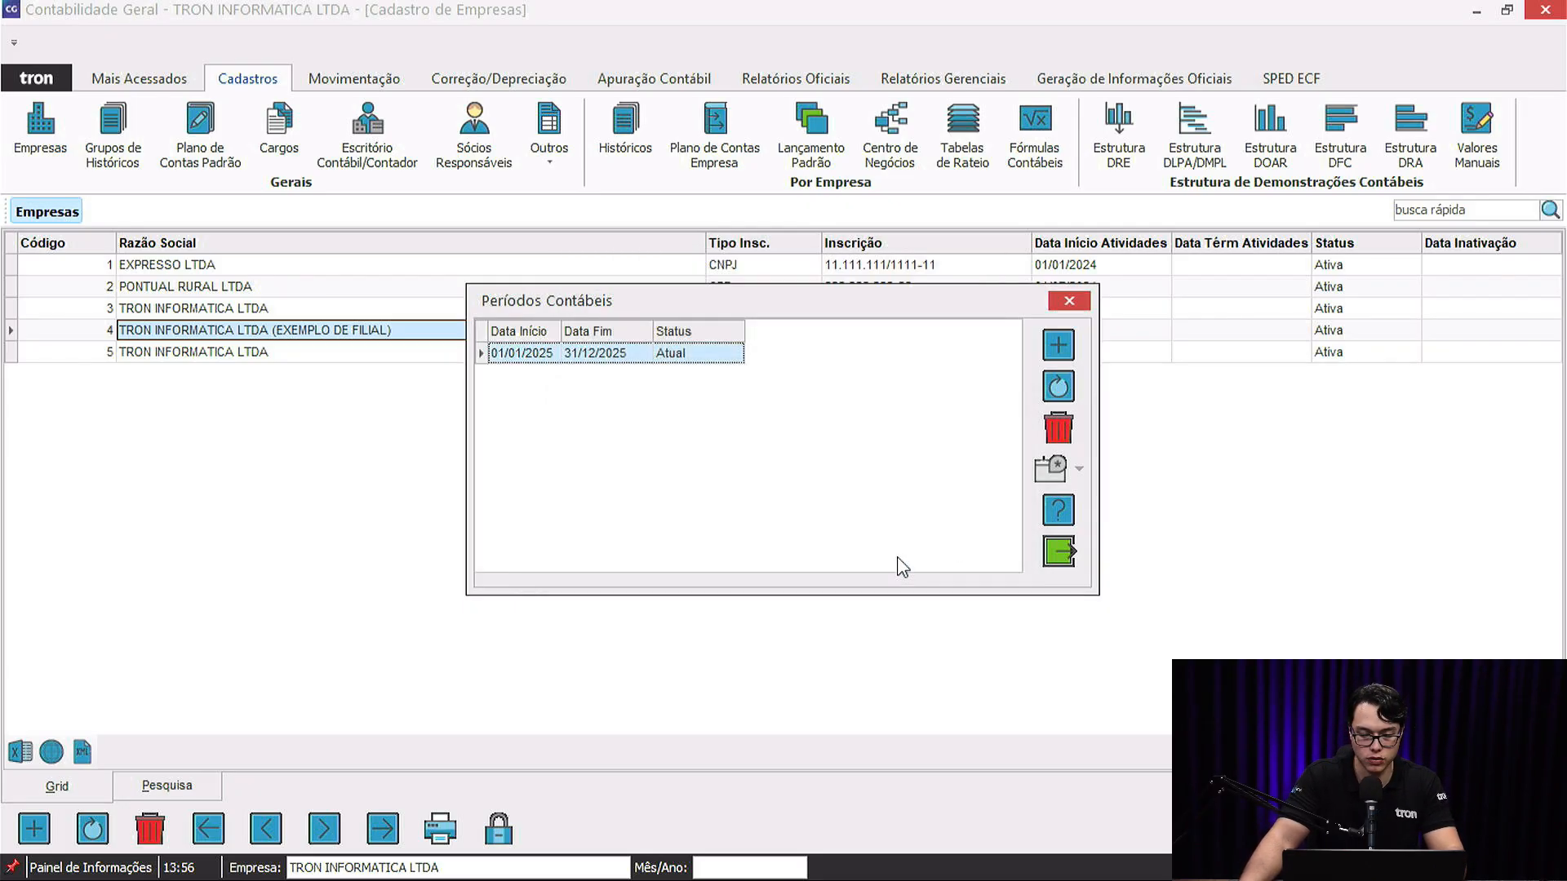
pyautogui.click(1072, 300)
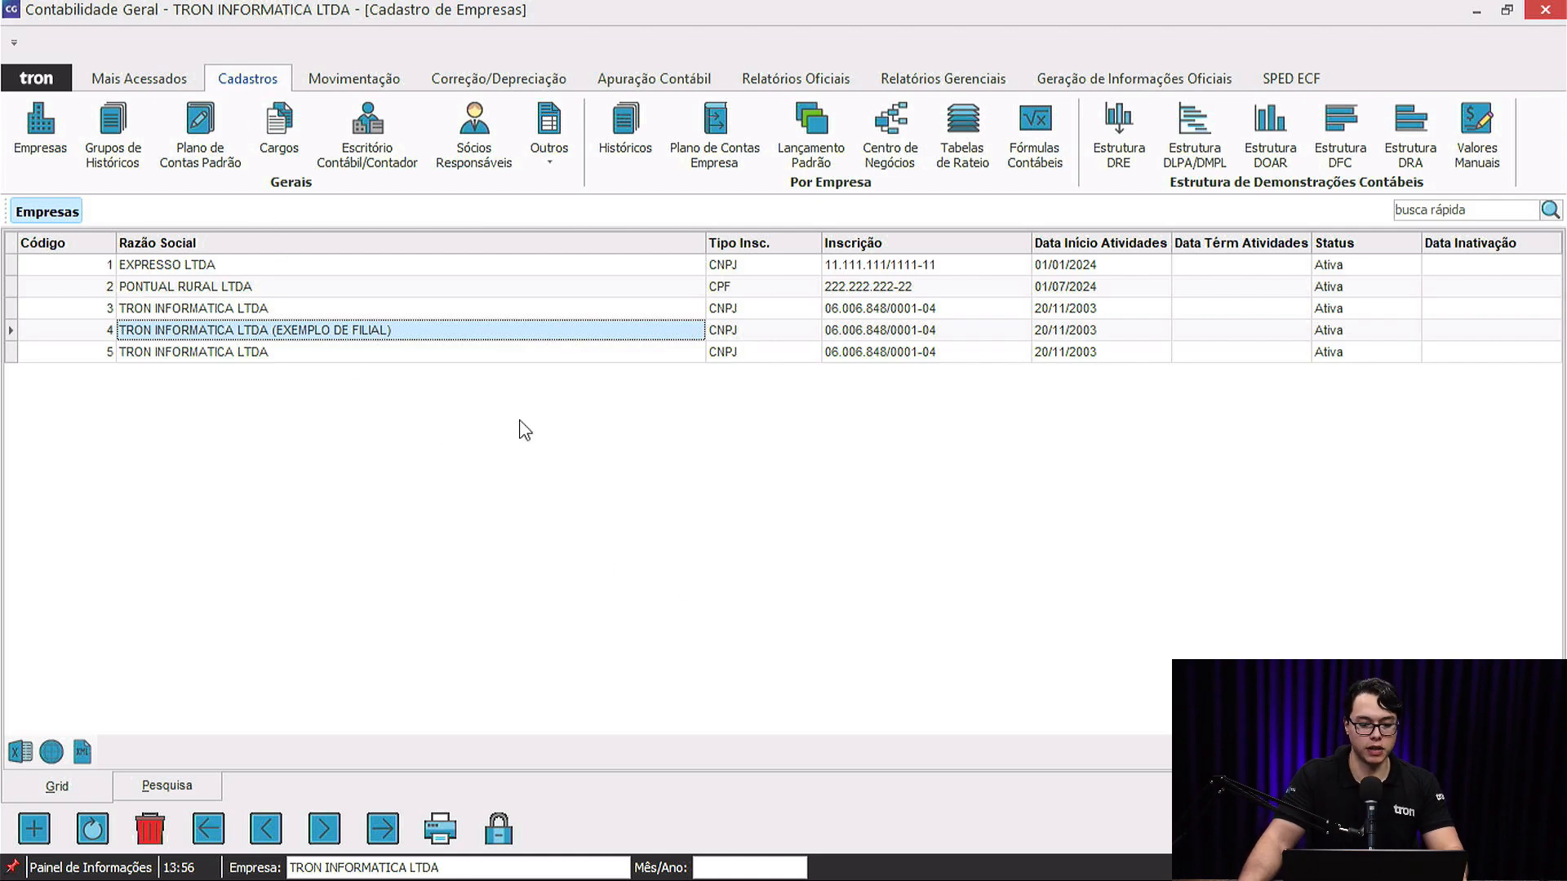
# Close the company register and switch work to EXEMPLO DE FILIAL for April 2025.
pyautogui.click(102, 332)
pyautogui.press('Escape')
pyautogui.click(395, 868)
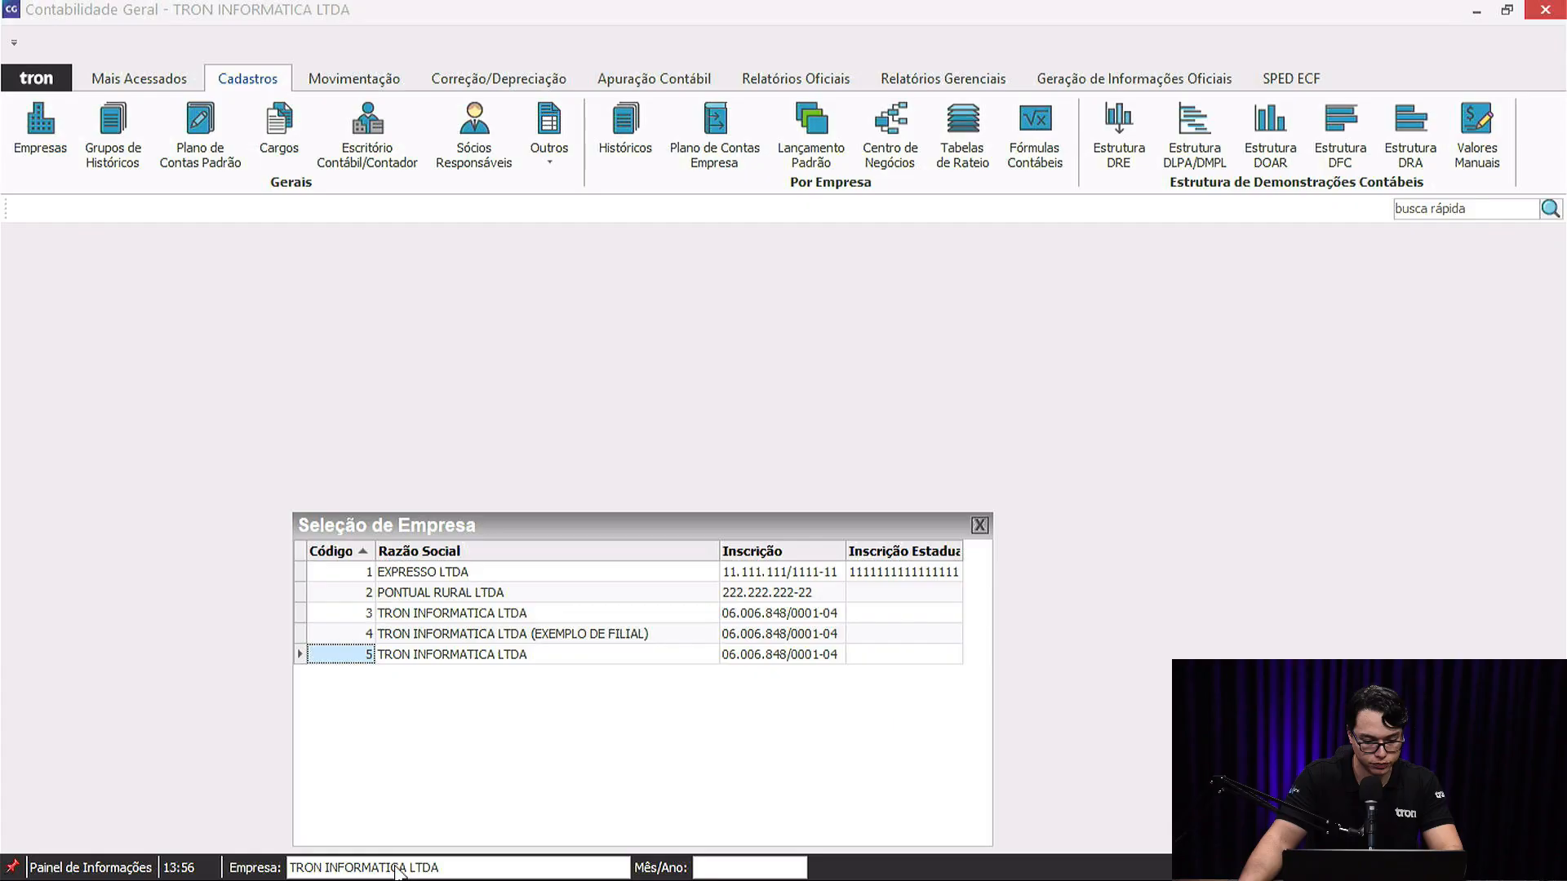
pyautogui.doubleClick(398, 636)
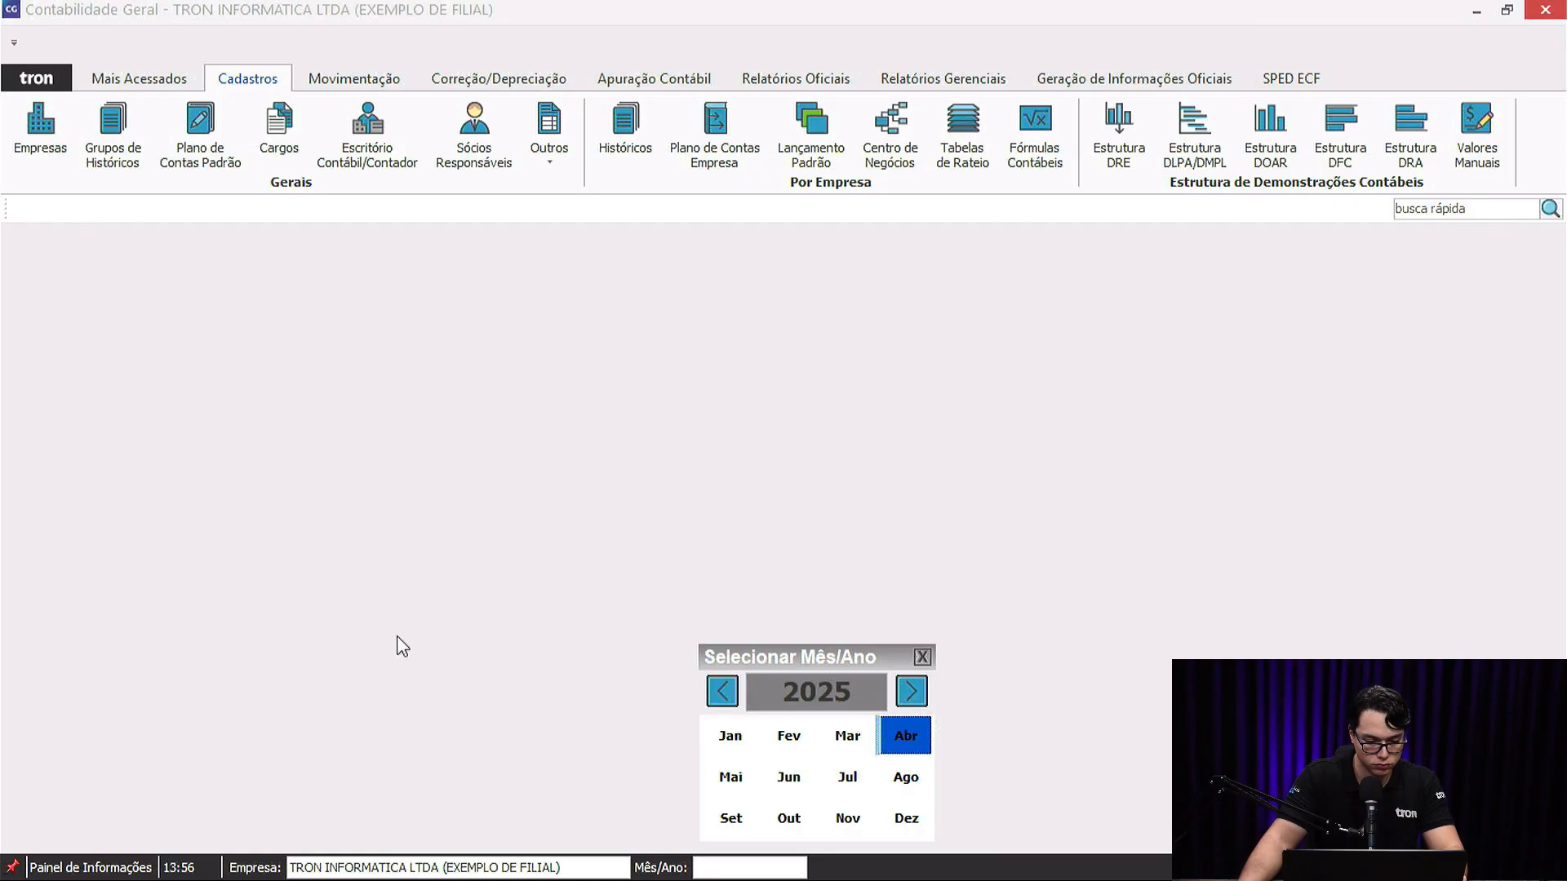
pyautogui.click(906, 736)
# Open the standard histories list and browse it starting at CONVERSAO MONETARIA.
pyautogui.click(644, 119)
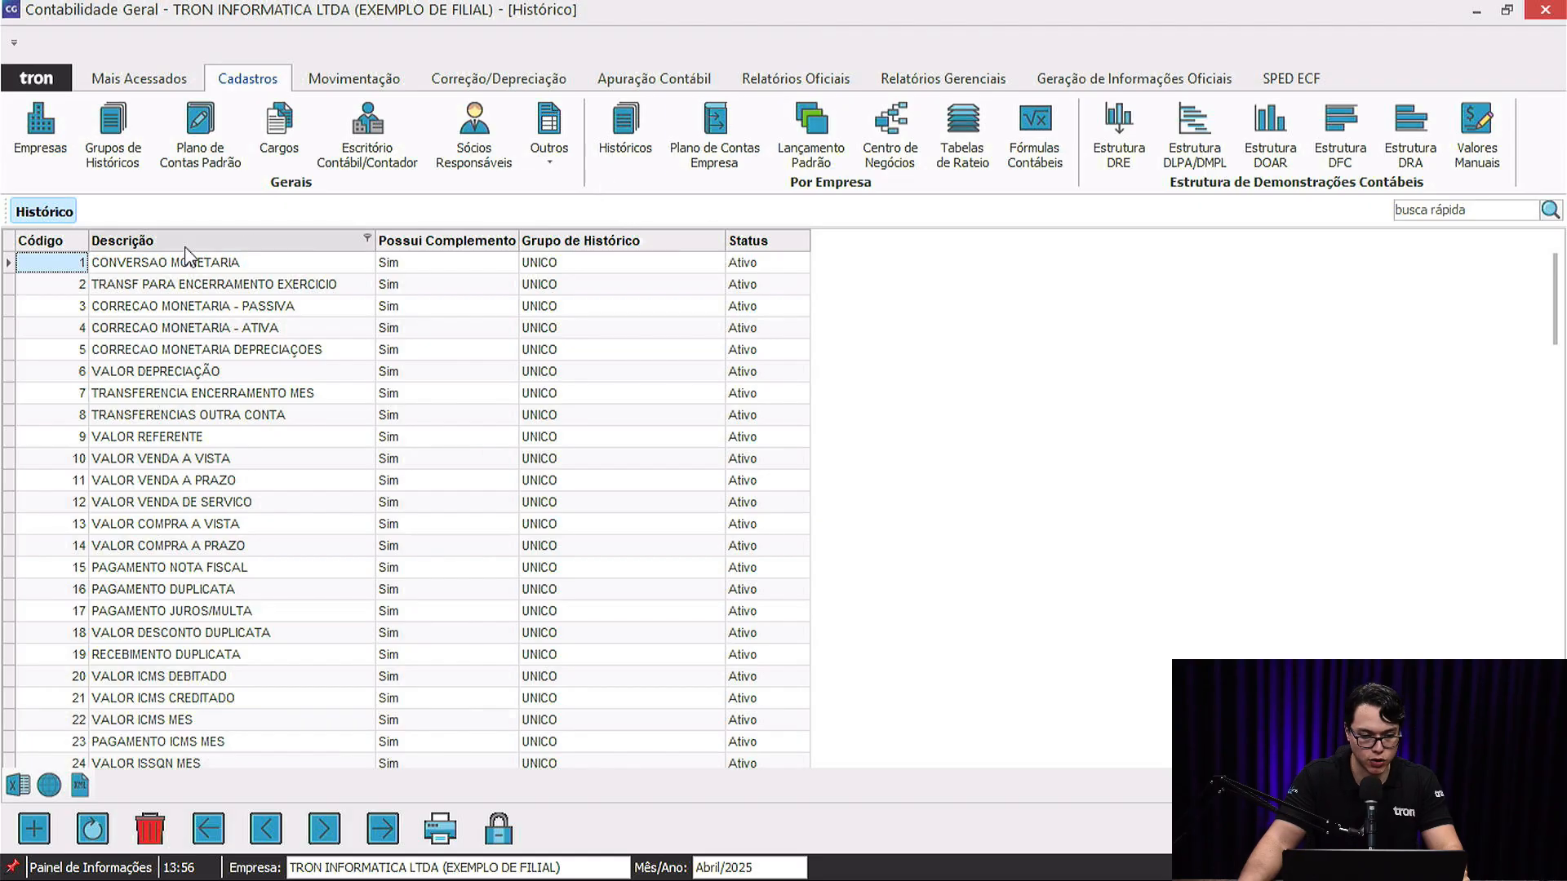
pyautogui.click(188, 267)
pyautogui.scroll(-16, 245, 392)
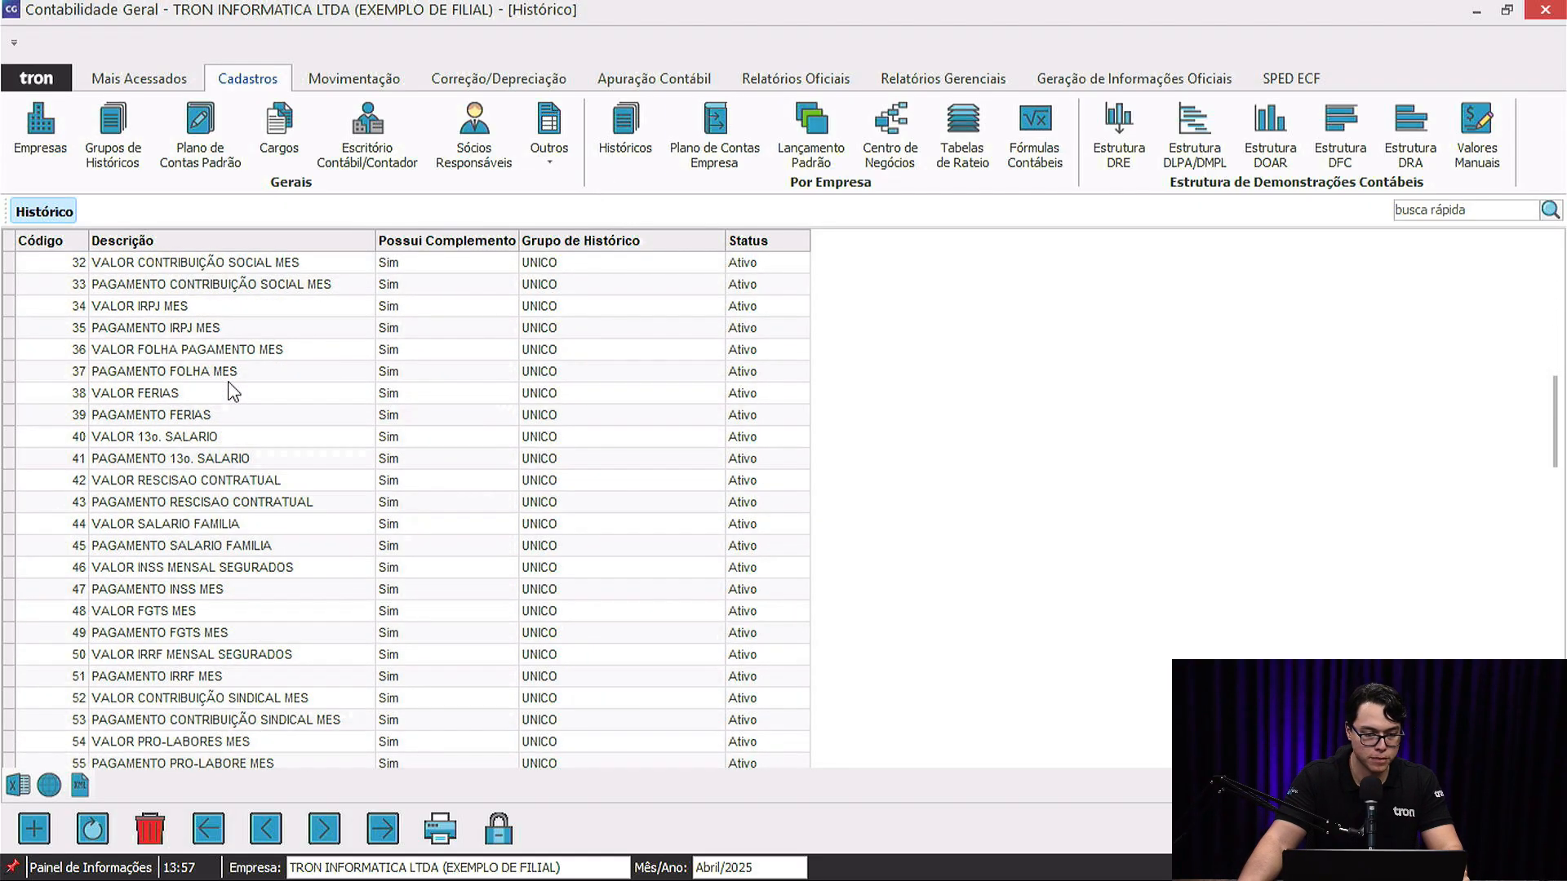
pyautogui.scroll(-19, 217, 457)
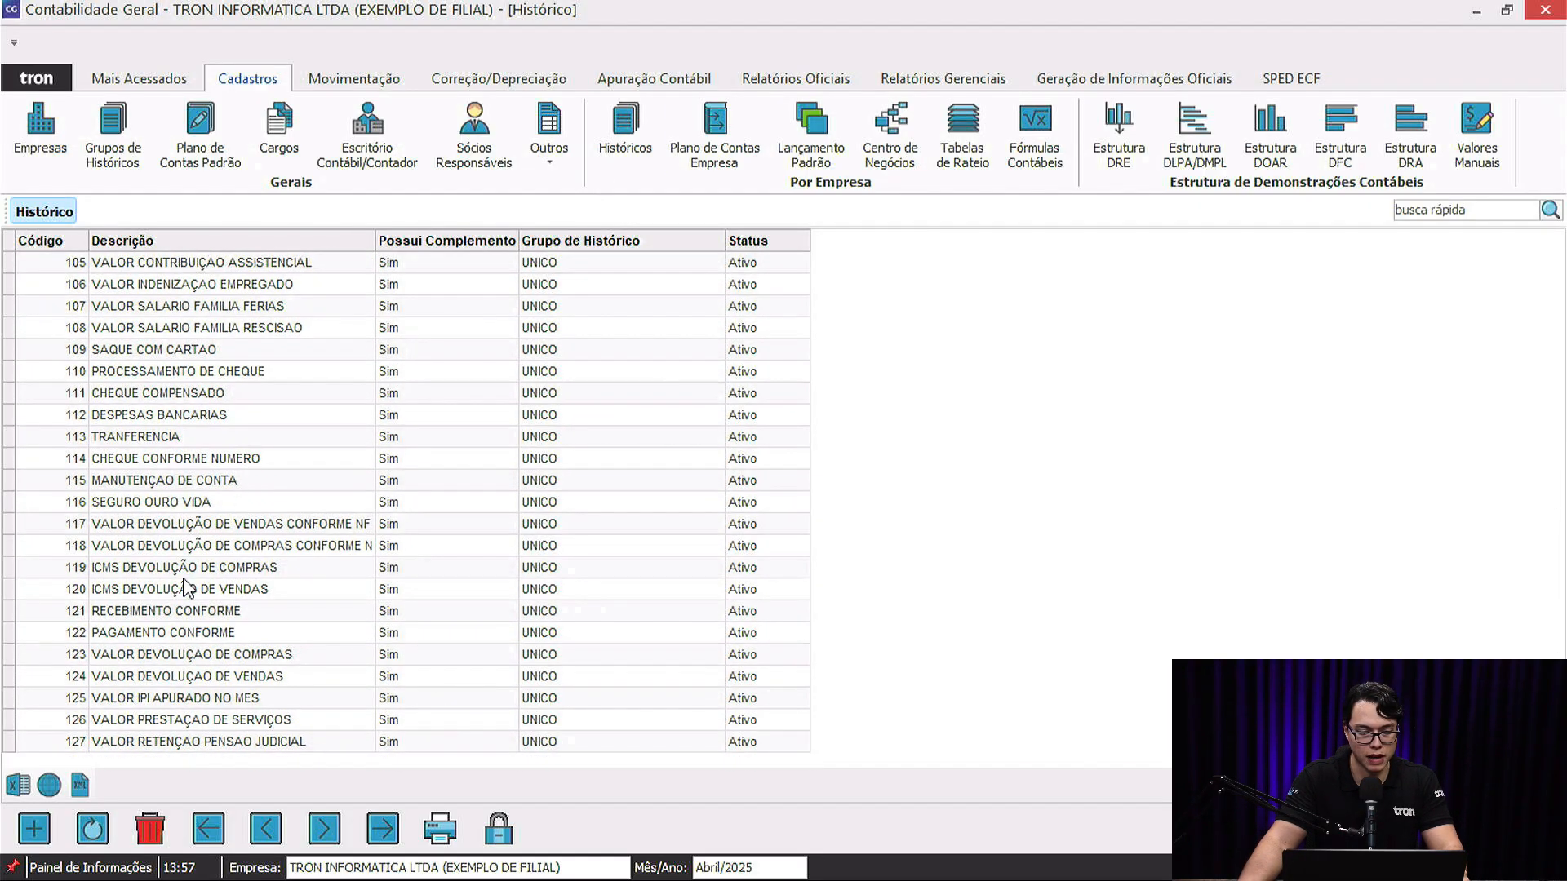
pyautogui.scroll(8, 192, 589)
pyautogui.scroll(20, 192, 590)
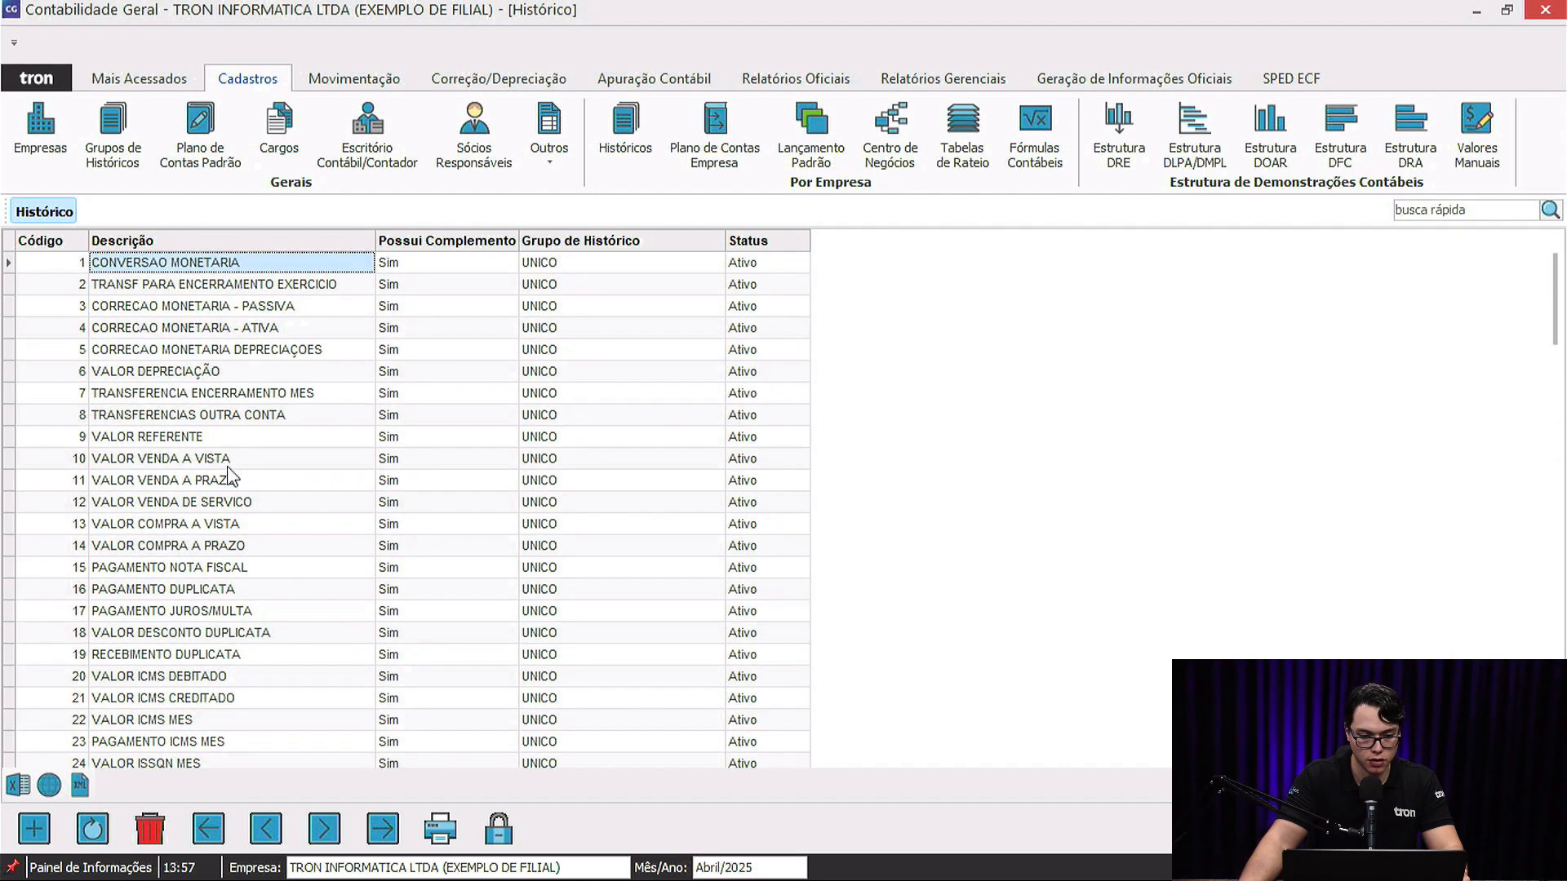
# Open the branch's chart of accounts listing every account without a filter.
pyautogui.click(731, 142)
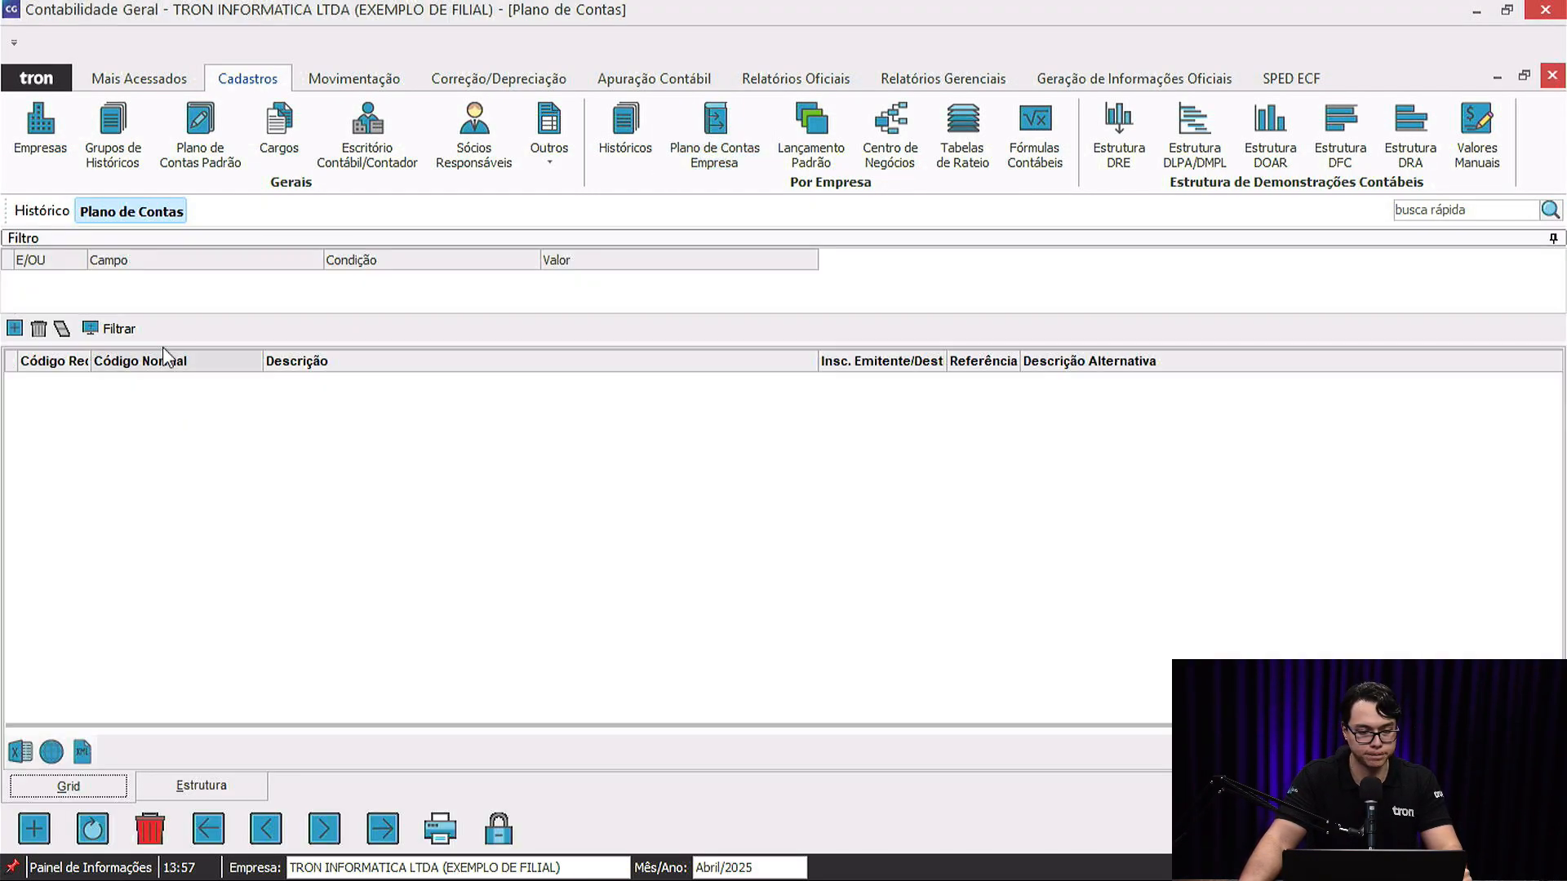
pyautogui.click(115, 329)
pyautogui.click(774, 534)
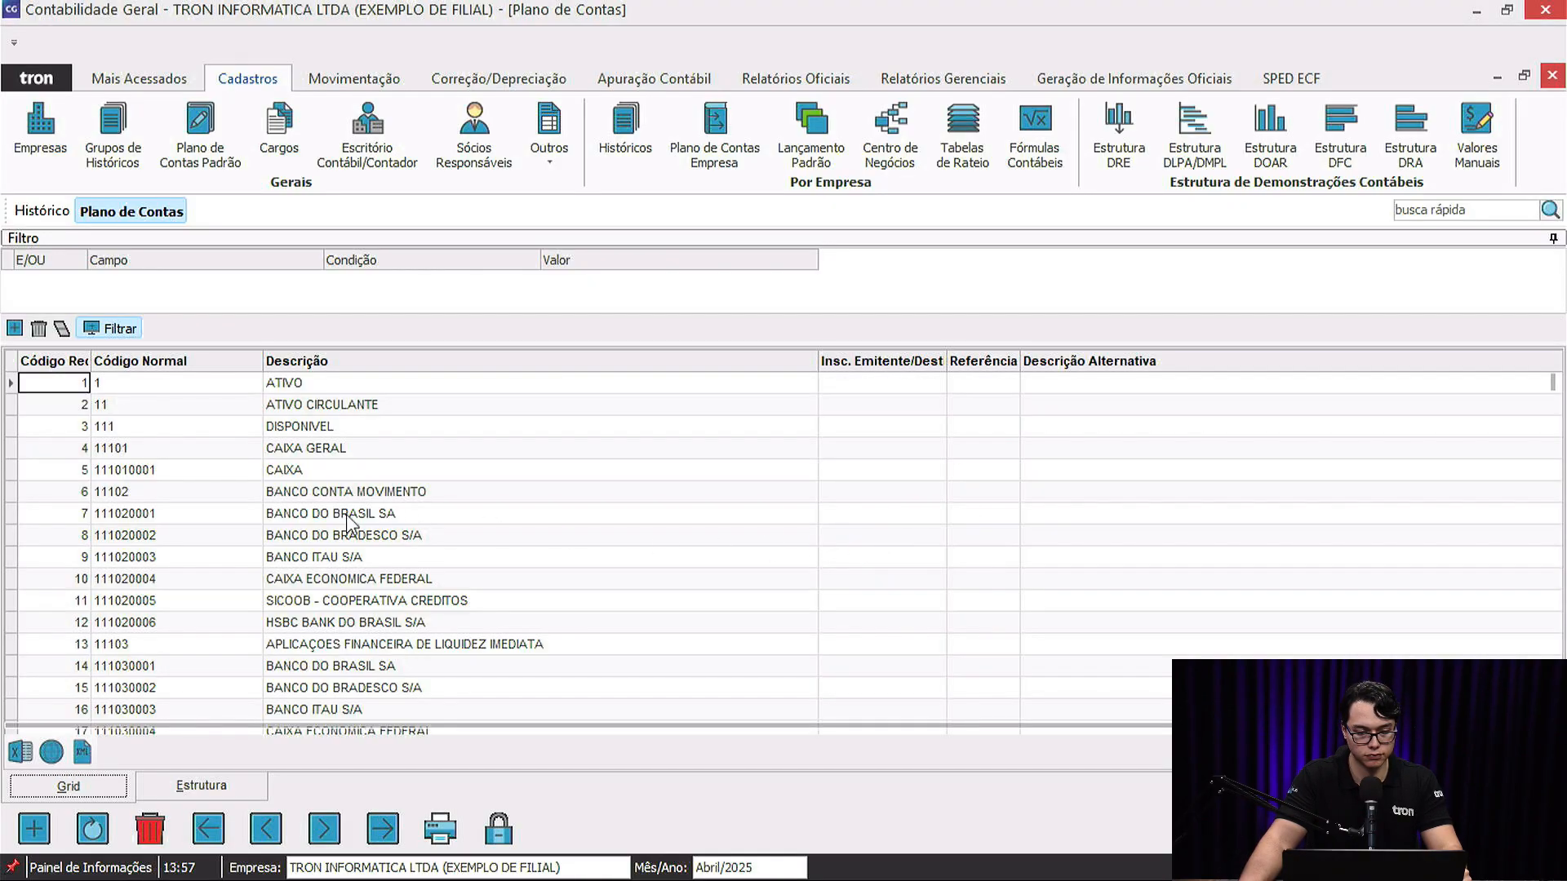
pyautogui.scroll(-19, 302, 506)
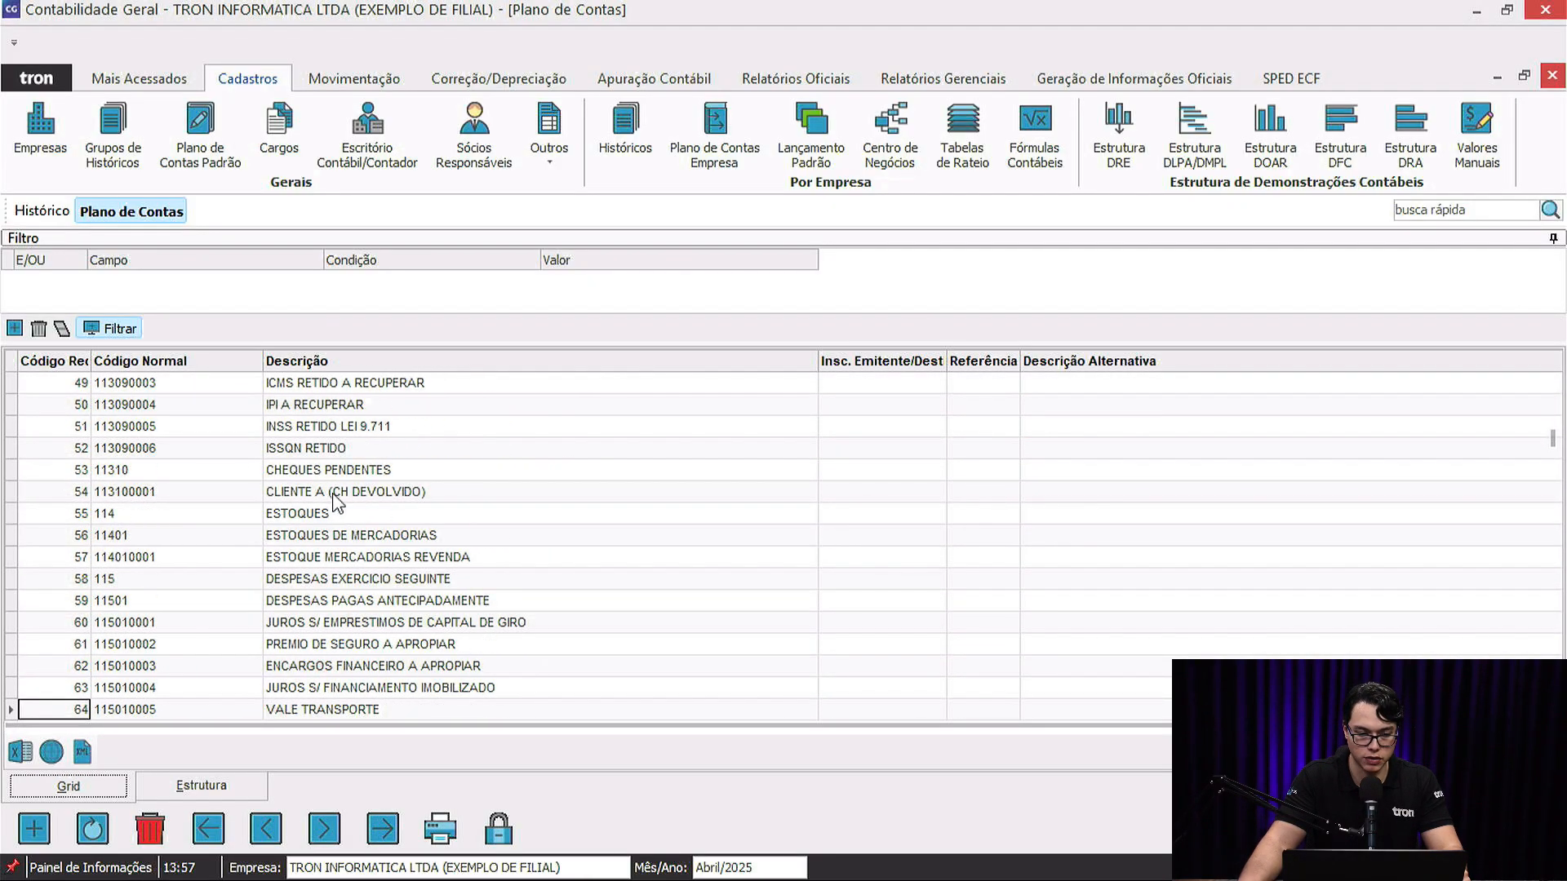
# Search the account grid for 'icms' and select ICMS NORMAL A RECOLHER.
pyautogui.click(365, 475)
pyautogui.write('icm')
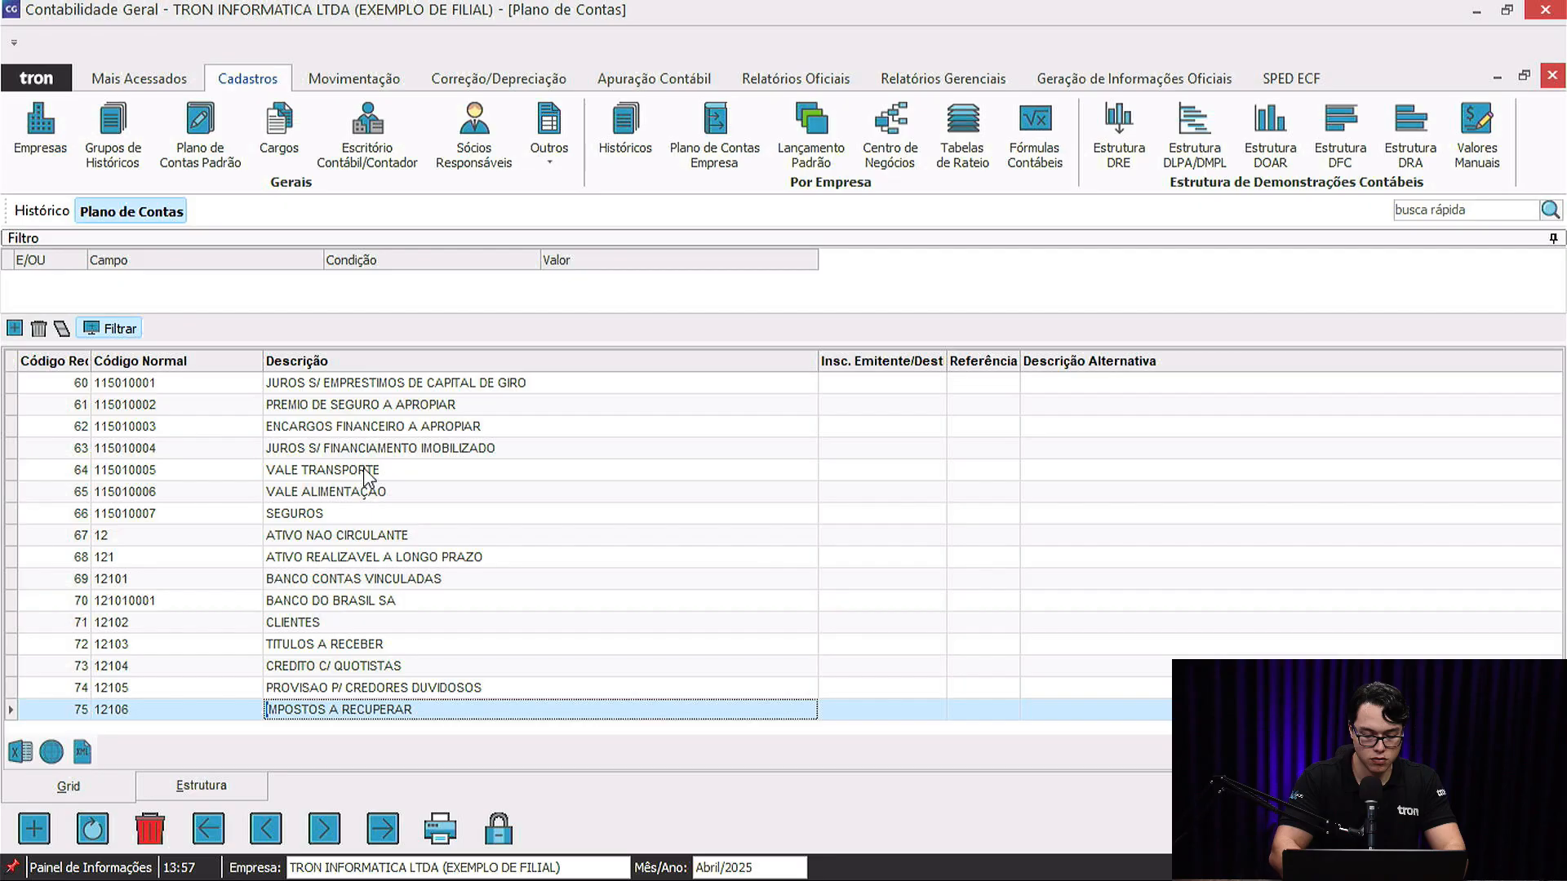
pyautogui.write('s')
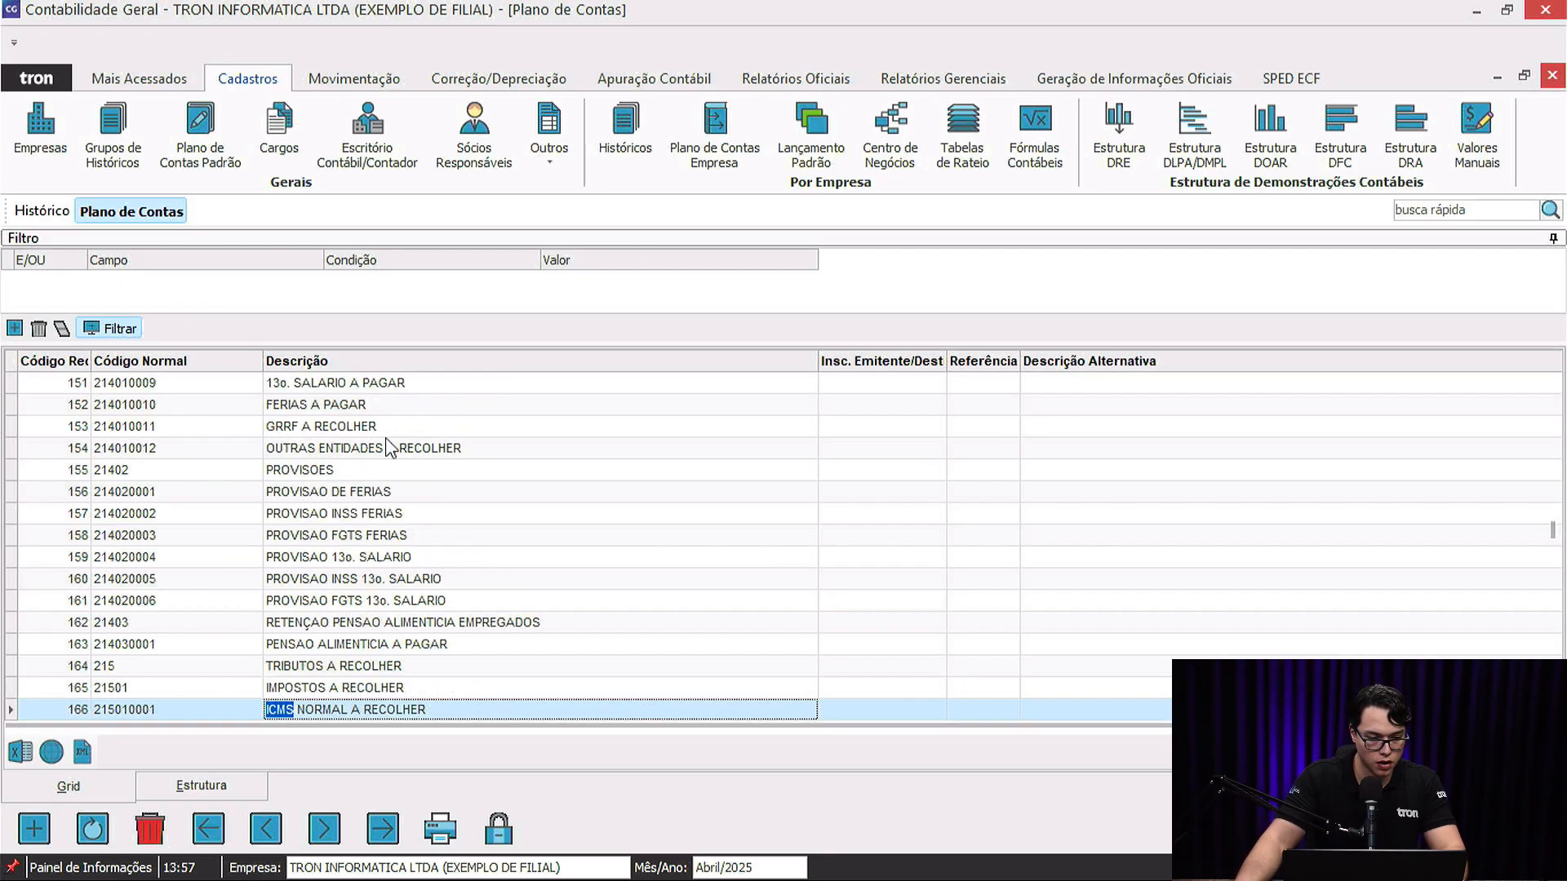
pyautogui.scroll(-2, 359, 621)
pyautogui.click(316, 586)
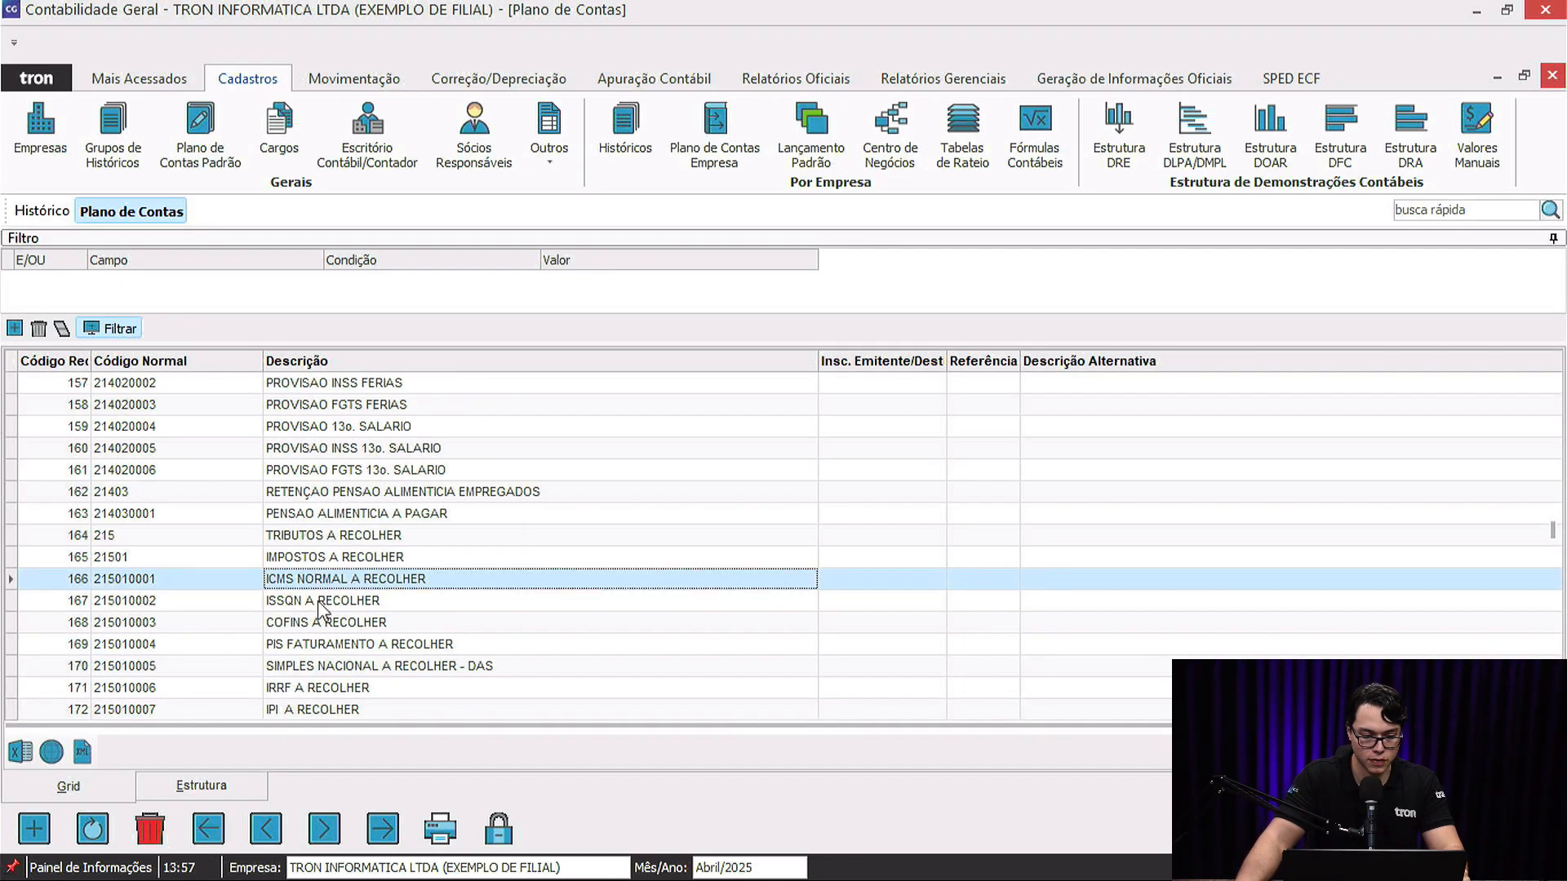
pyautogui.scroll(14, 334, 579)
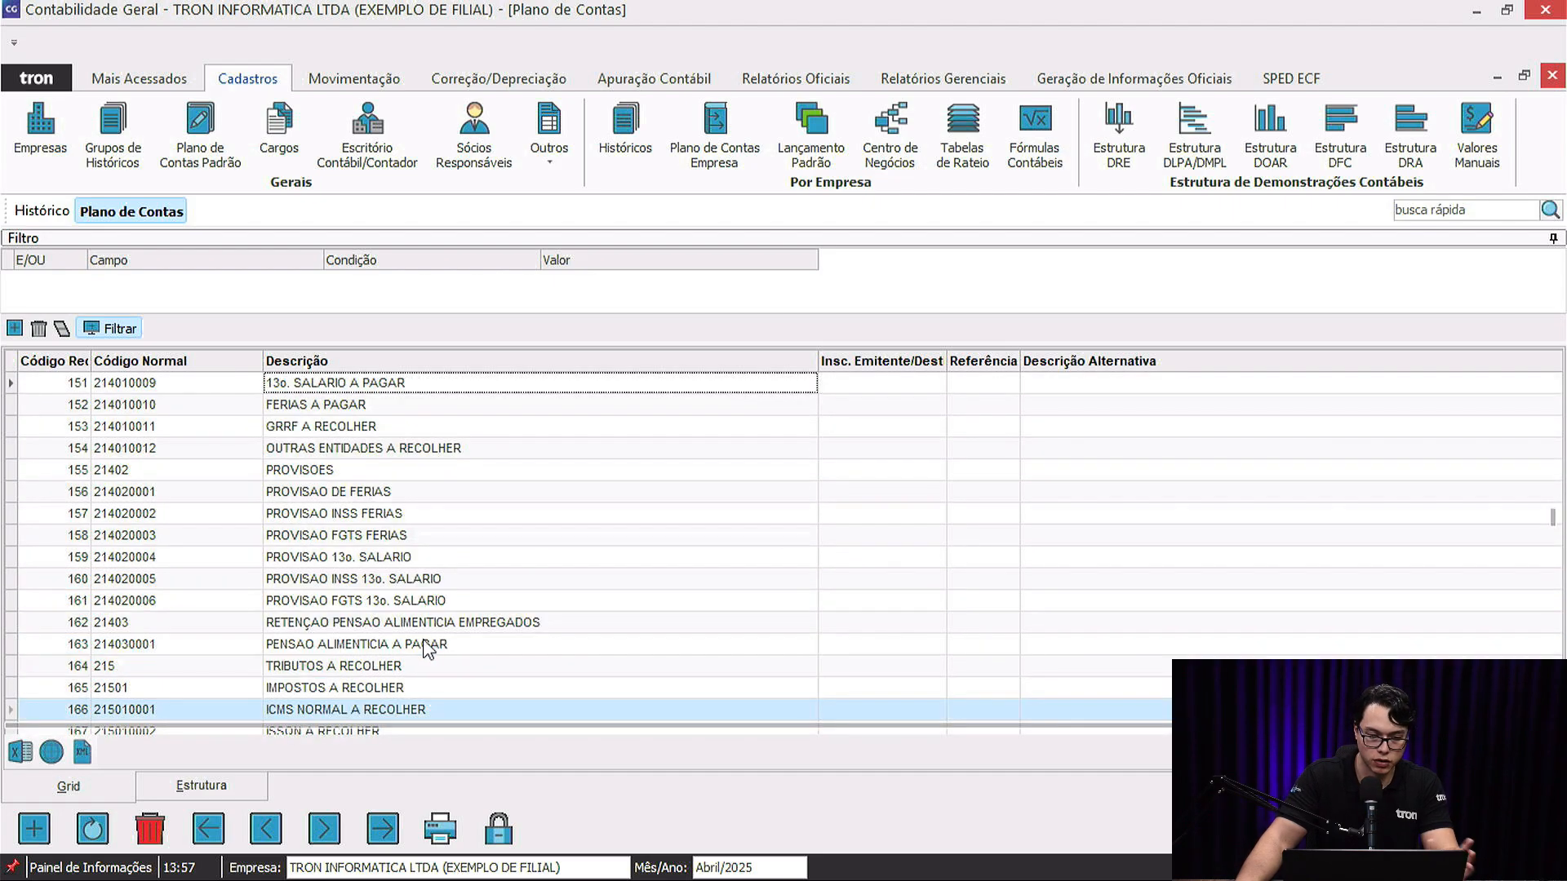
pyautogui.scroll(13, 608, 631)
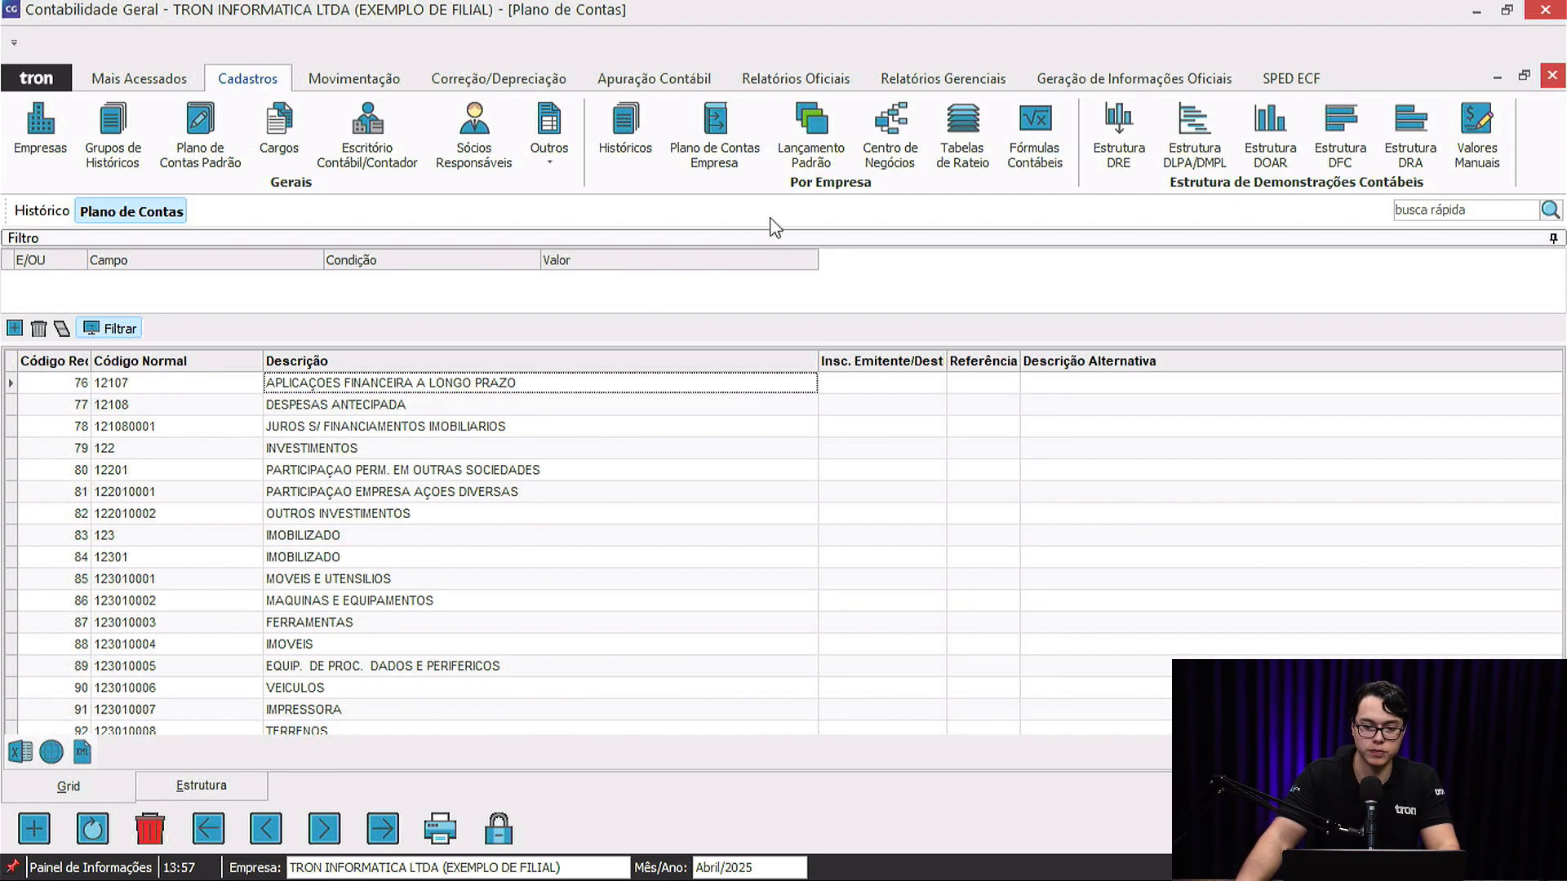
# View the 13 SALARIO - PAGAMENTO standard entry, discard it unchanged, and close the register windows.
pyautogui.click(829, 124)
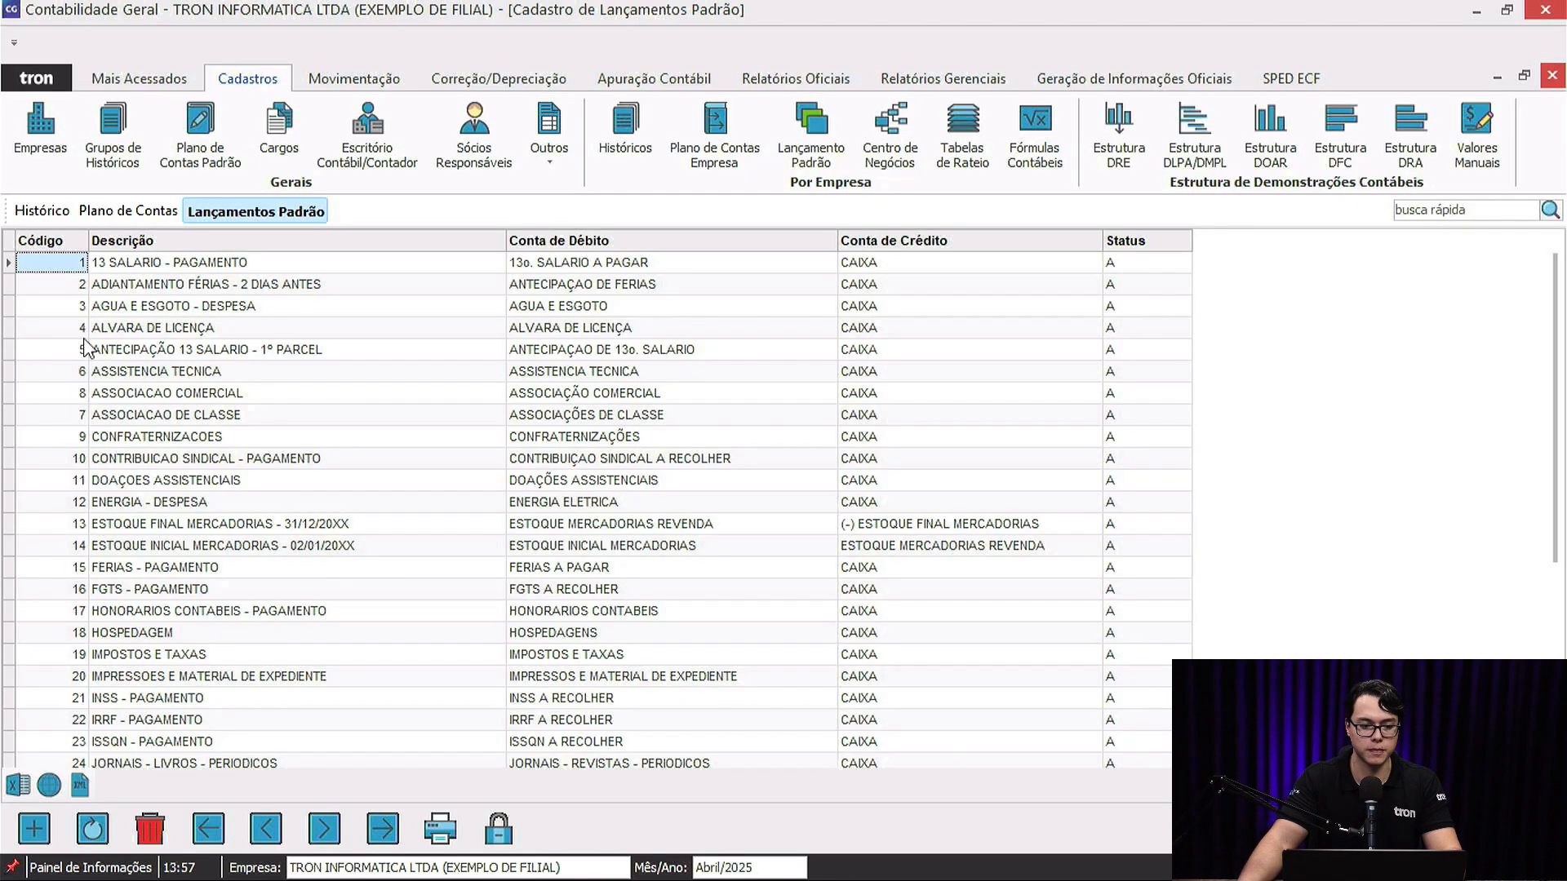
pyautogui.click(224, 263)
pyautogui.click(224, 291)
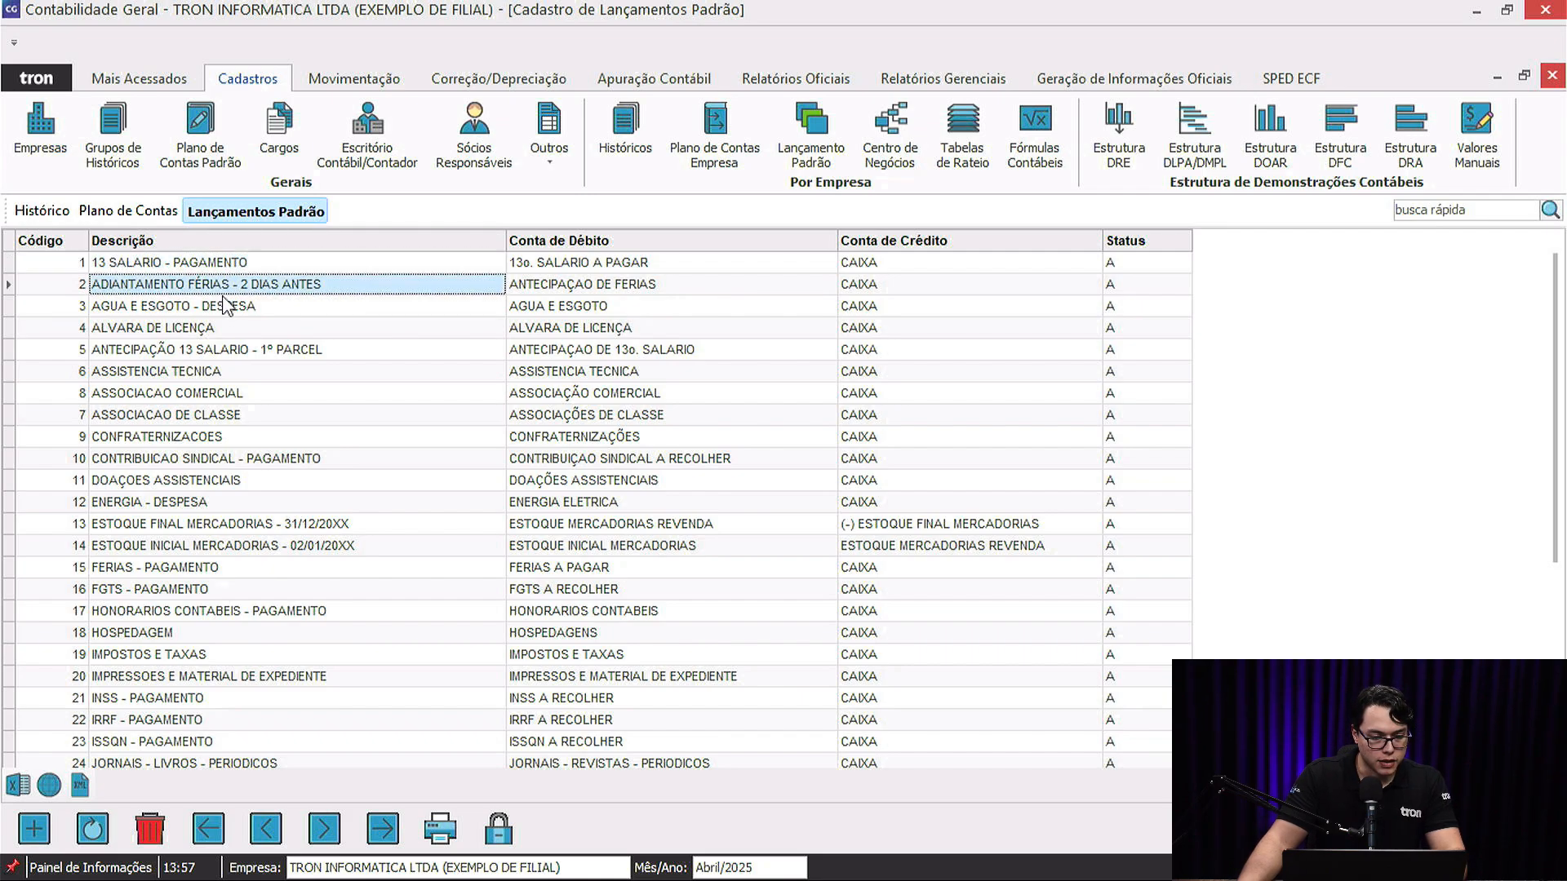
pyautogui.doubleClick(223, 270)
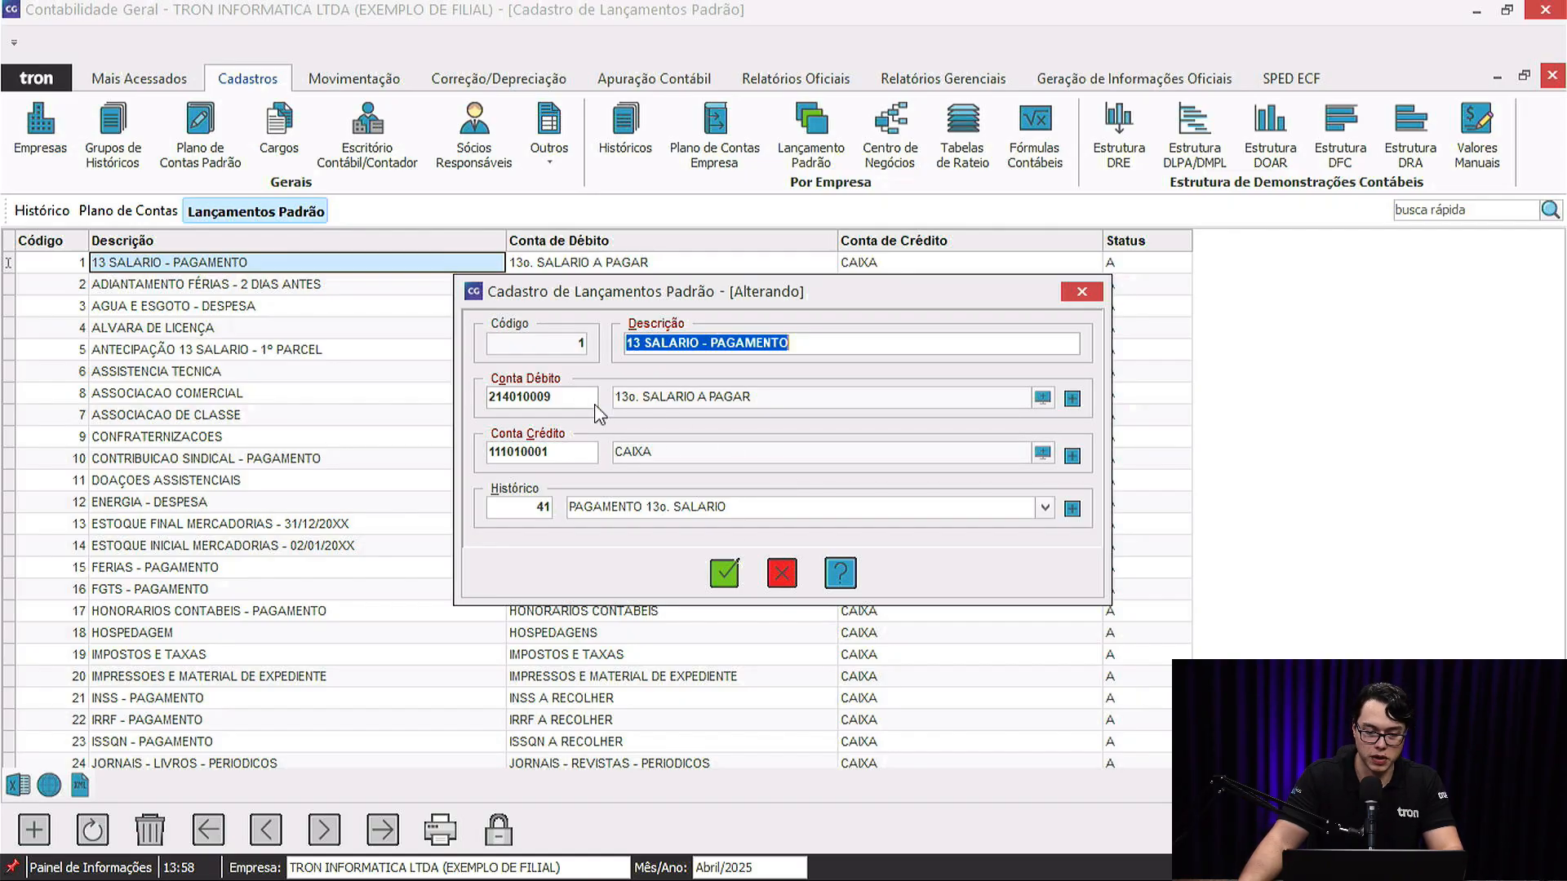
pyautogui.click(782, 572)
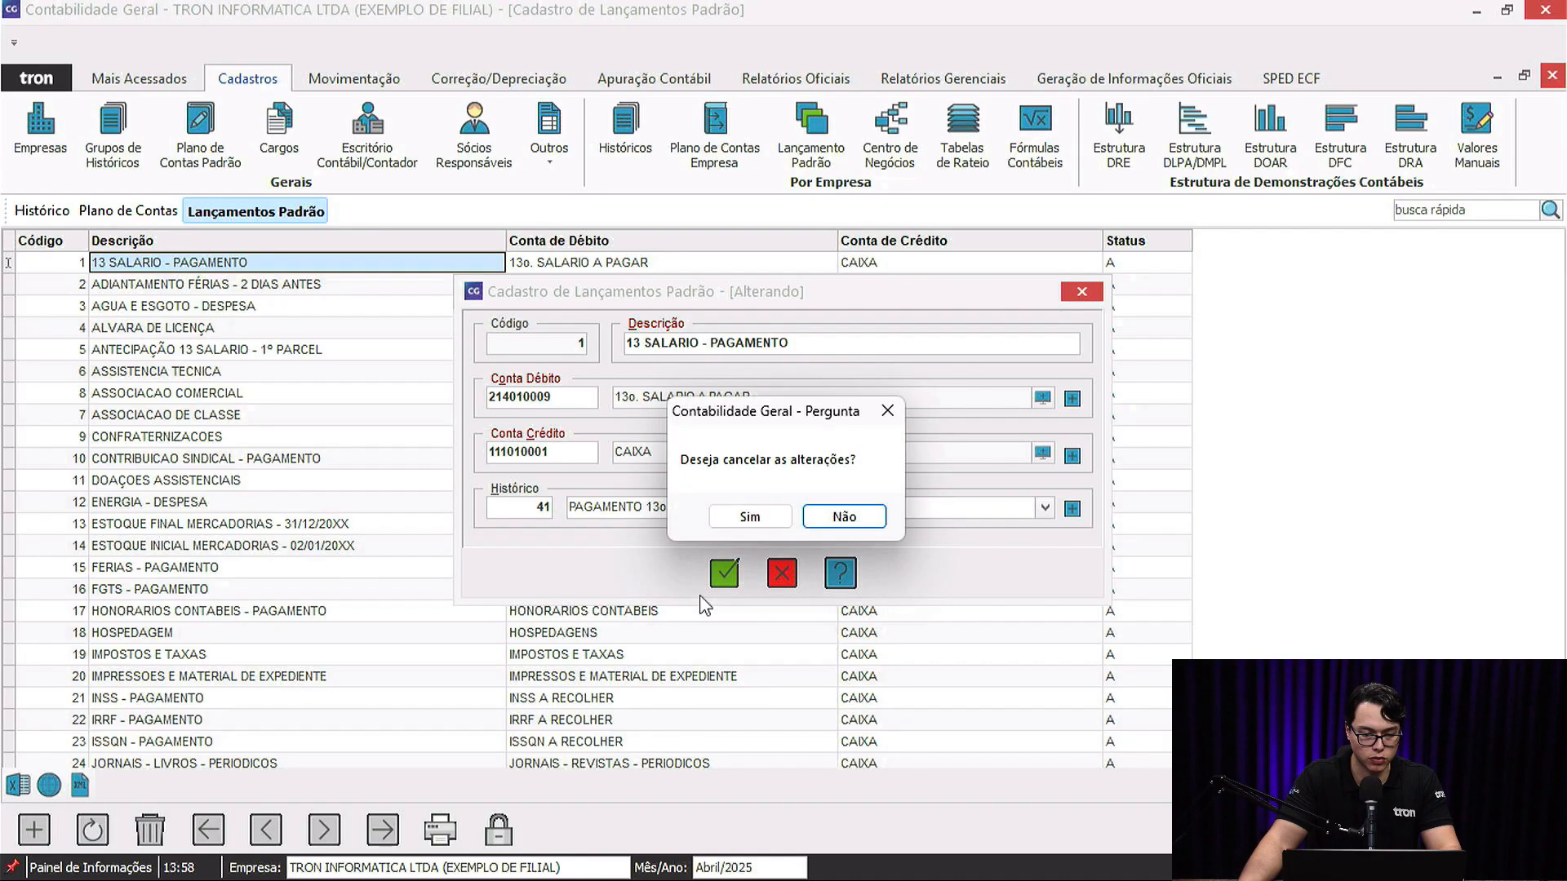
pyautogui.click(748, 521)
pyautogui.scroll(-5, 211, 534)
pyautogui.scroll(5, 211, 535)
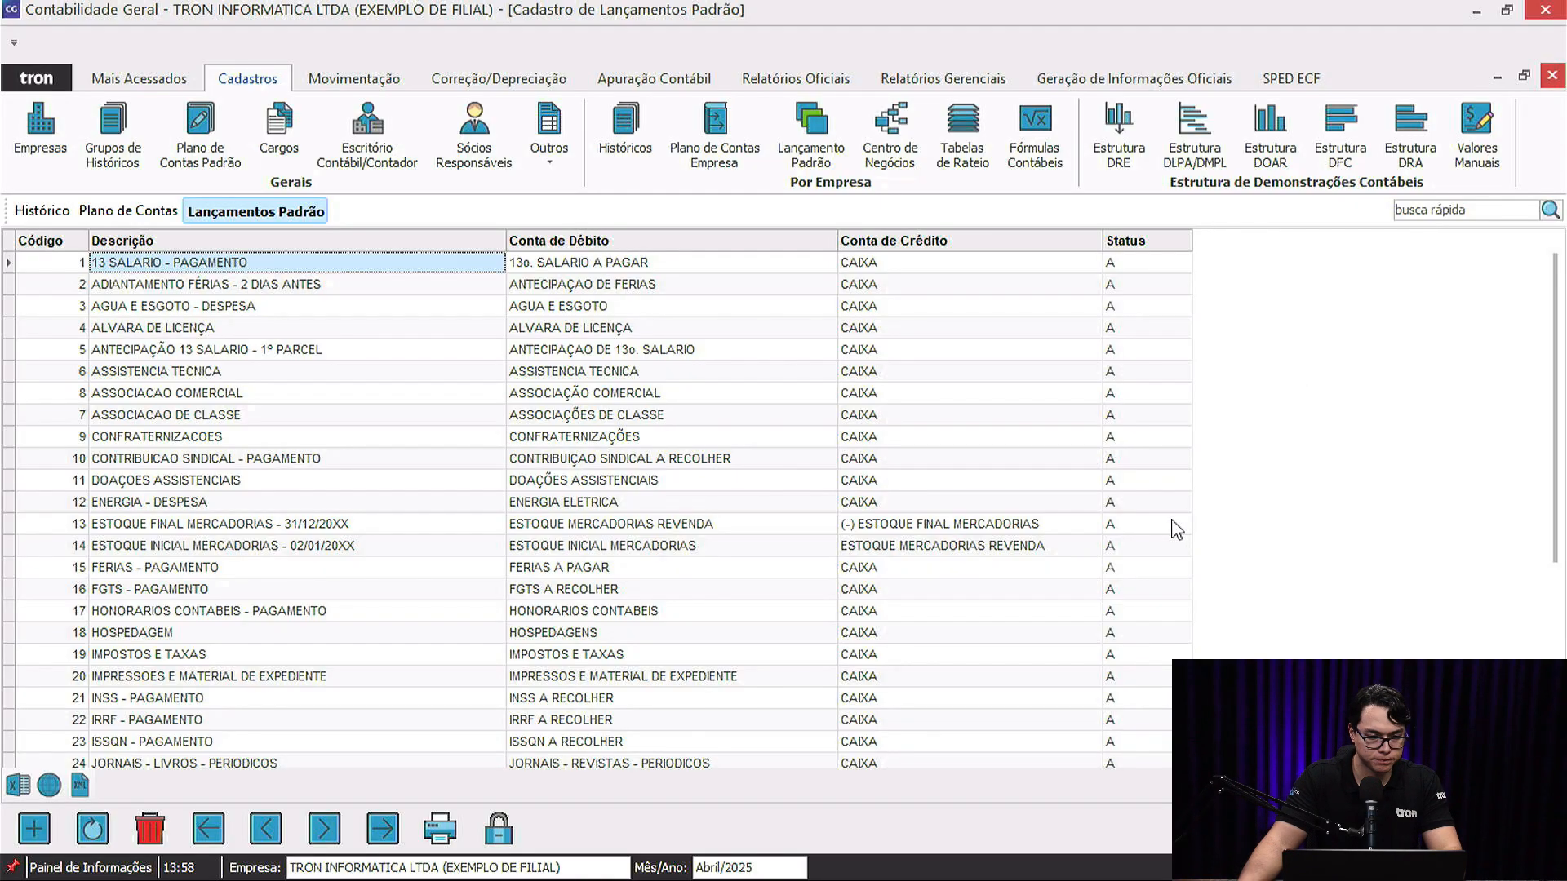
pyautogui.press('Escape')
pyautogui.press('Escape')
pyautogui.press('Escape')
# Select the EXEMPLO DE FILIAL company and review its 2025 accounting period without saving changes.
pyautogui.click(41, 130)
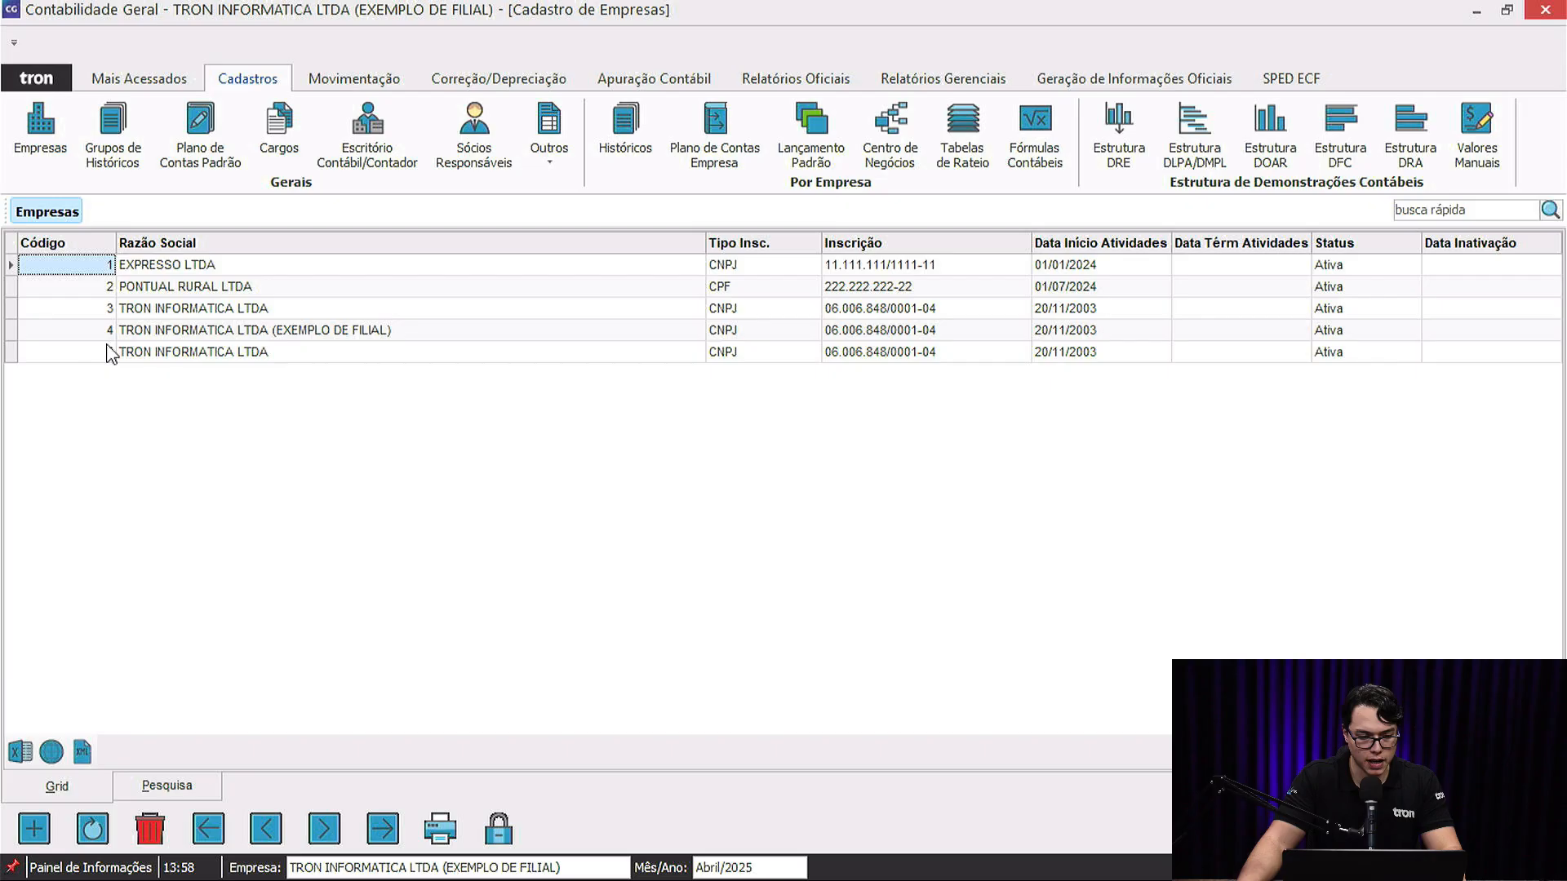
pyautogui.click(160, 351)
pyautogui.click(225, 332)
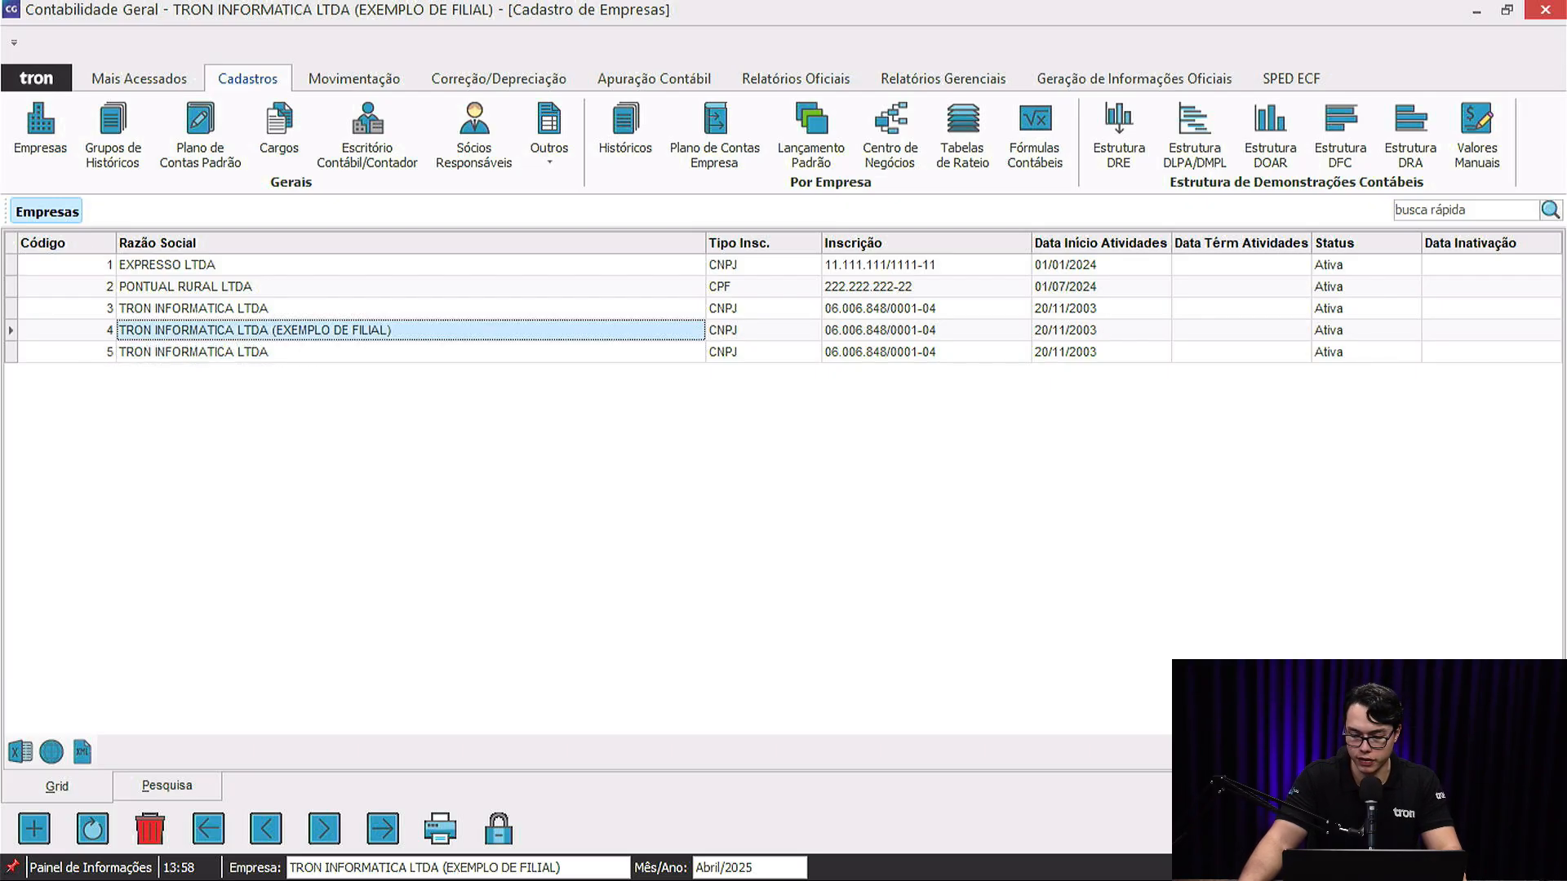
pyautogui.click(1387, 767)
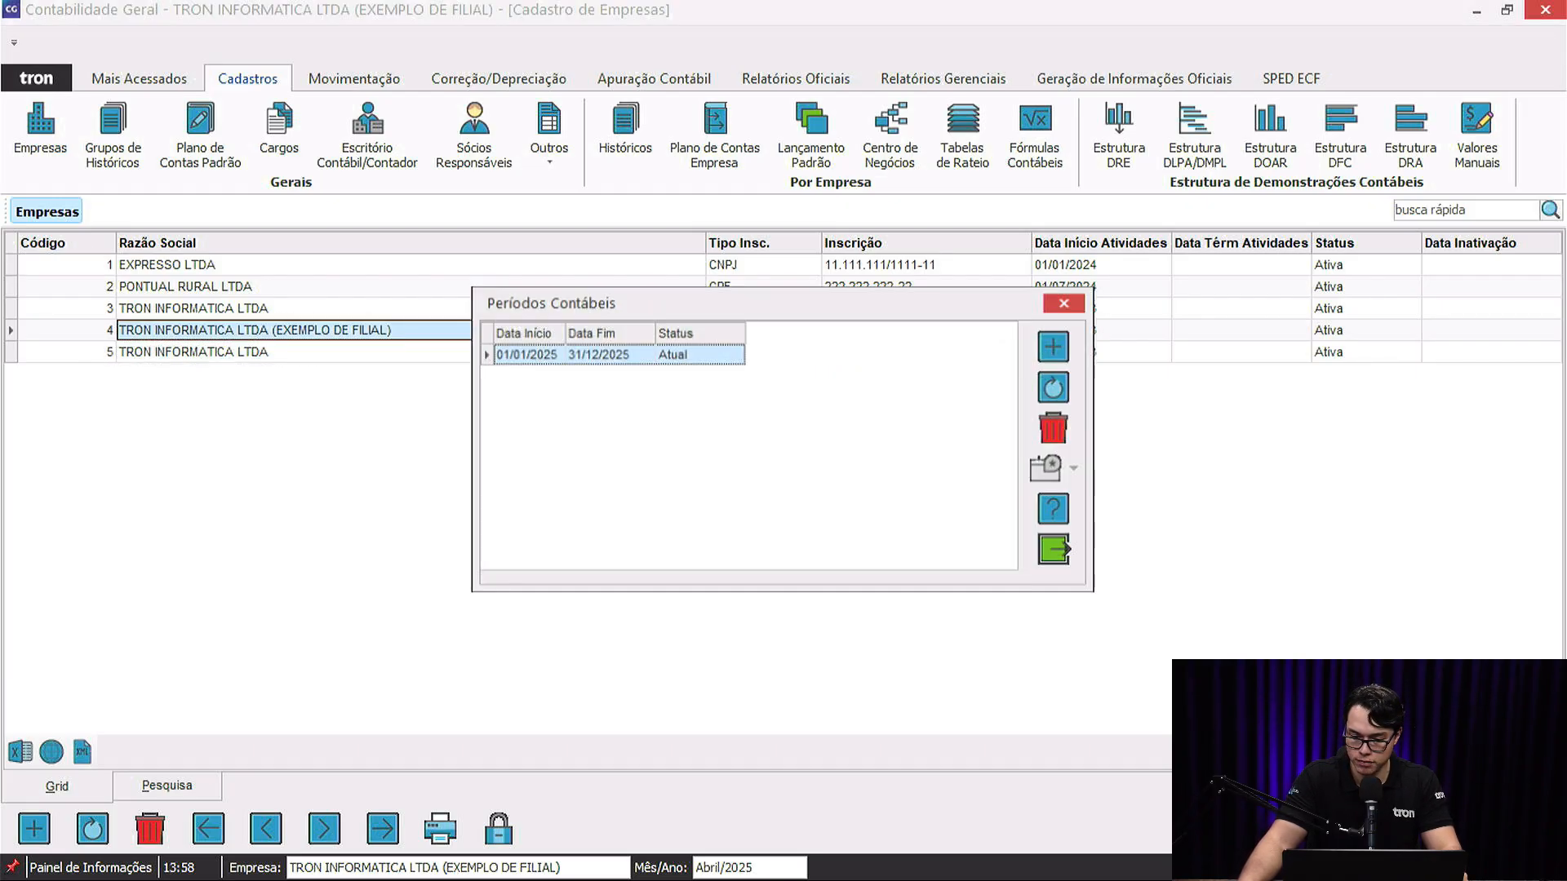
pyautogui.click(1061, 387)
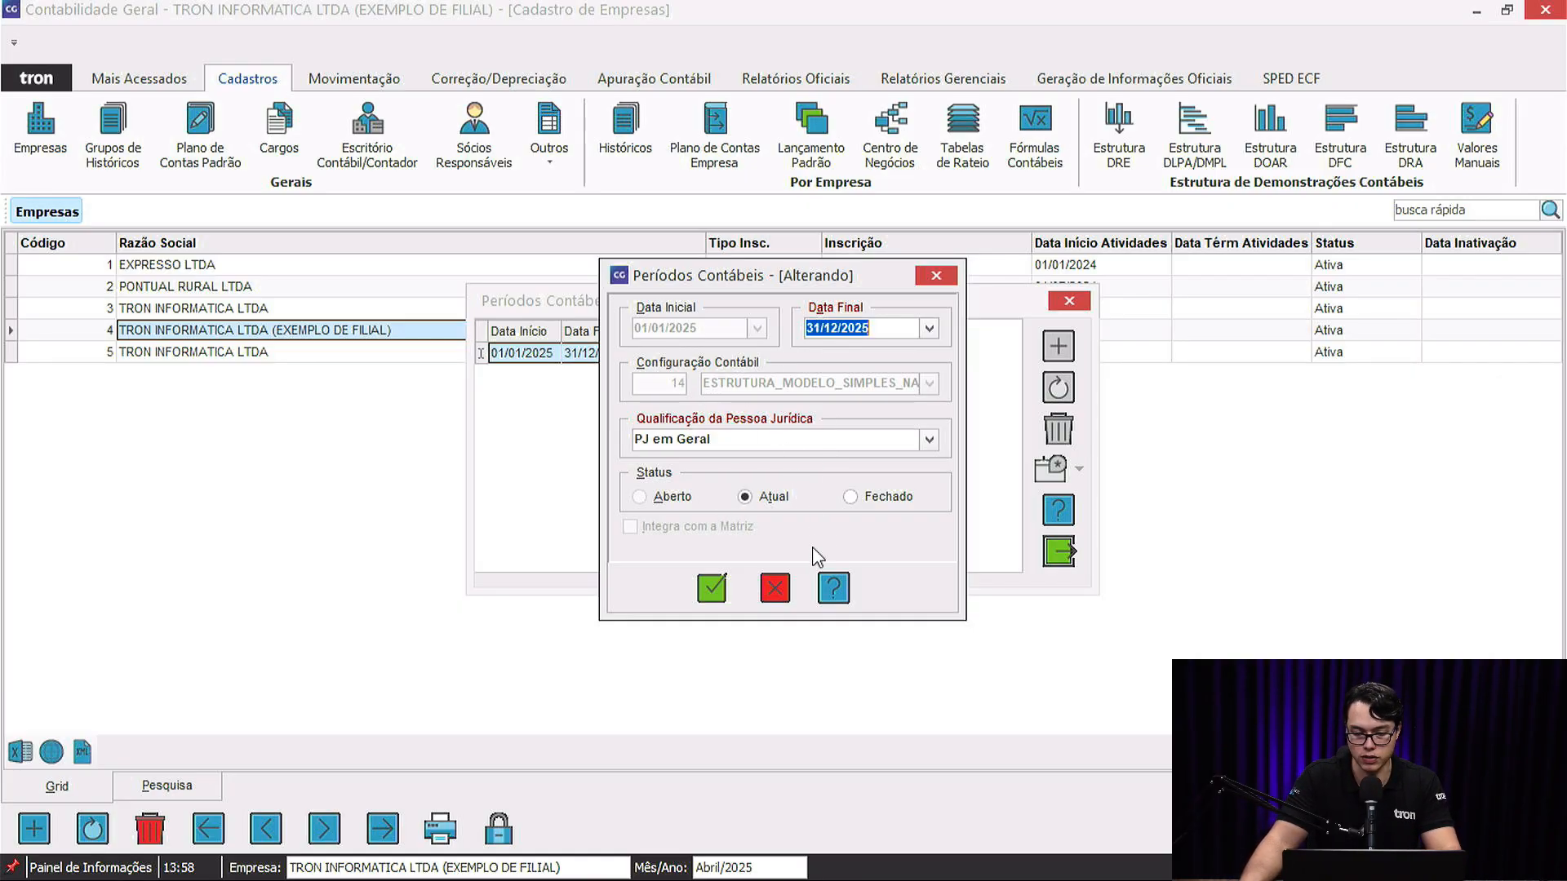
pyautogui.click(782, 586)
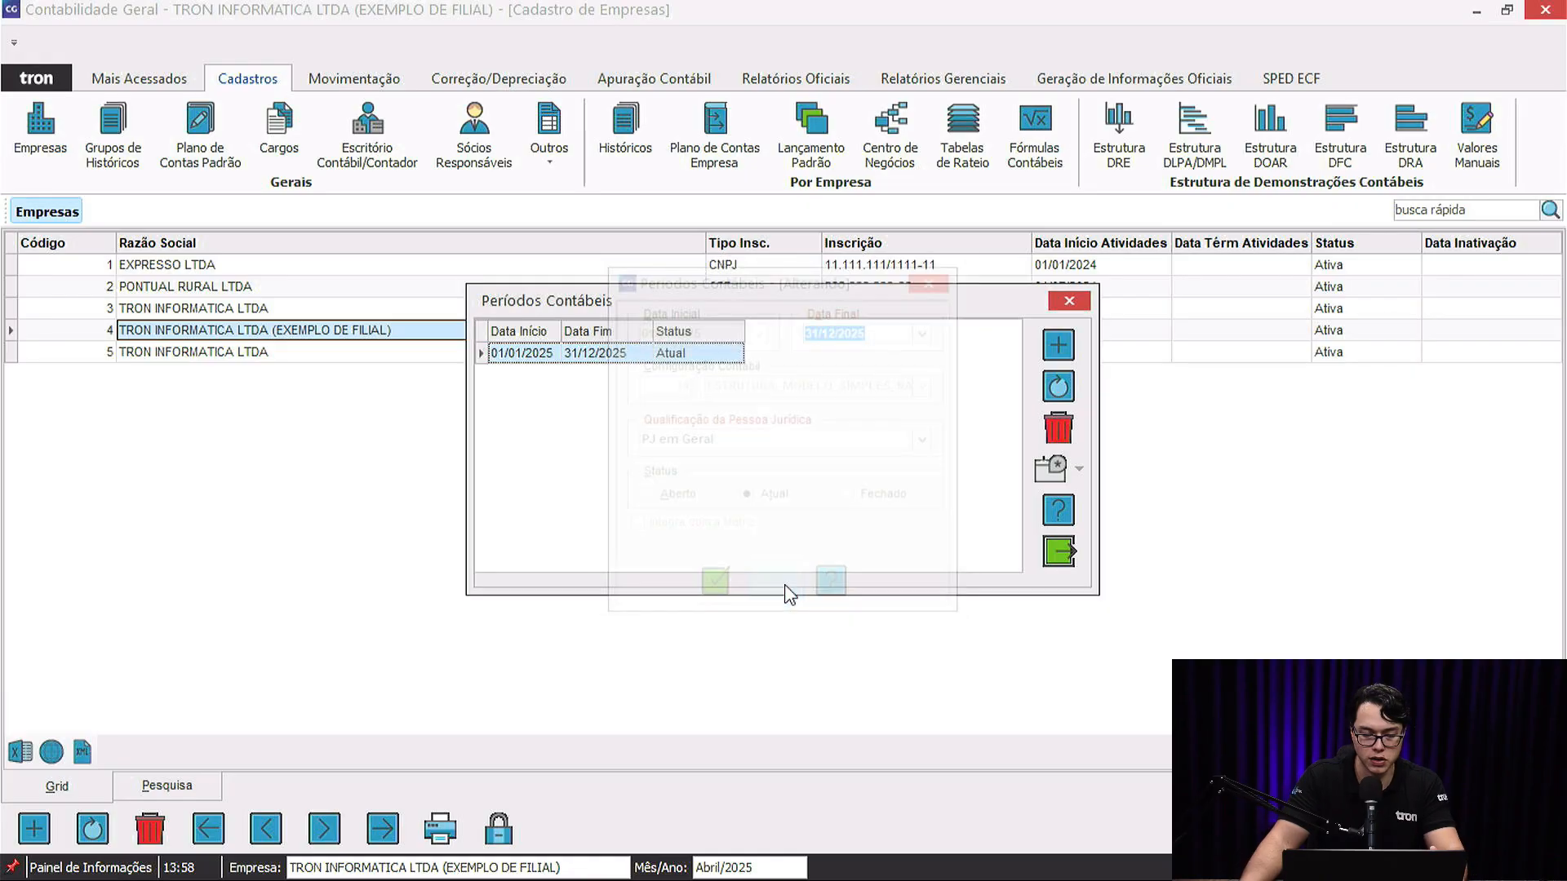
pyautogui.click(1069, 307)
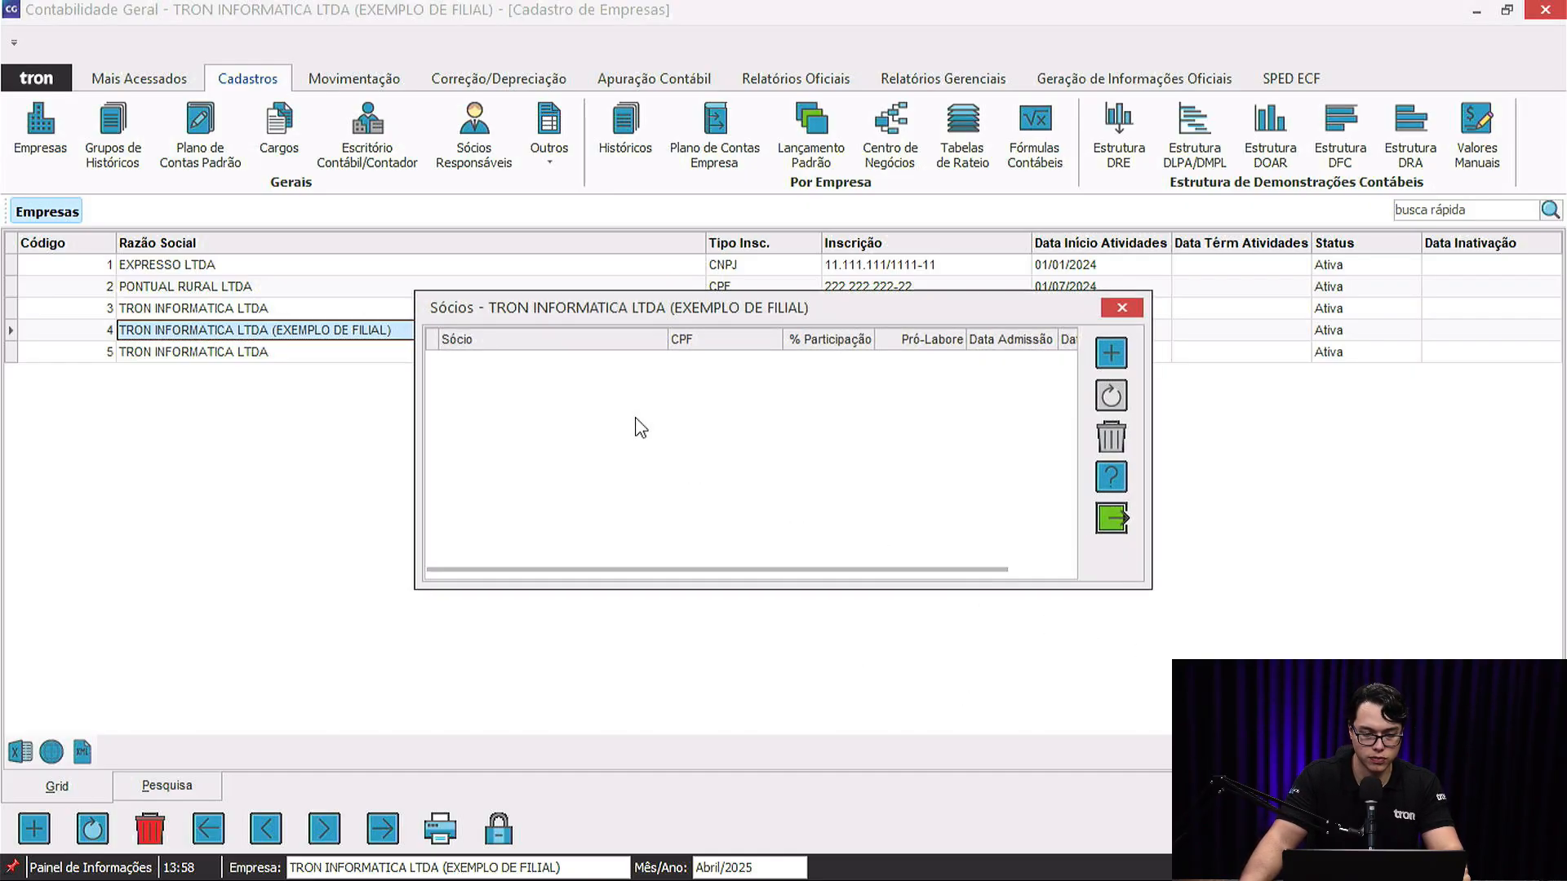
# Add partner LIRGON: admitted 01/01/2025, 40% participation, signing as responsible.
pyautogui.click(1119, 357)
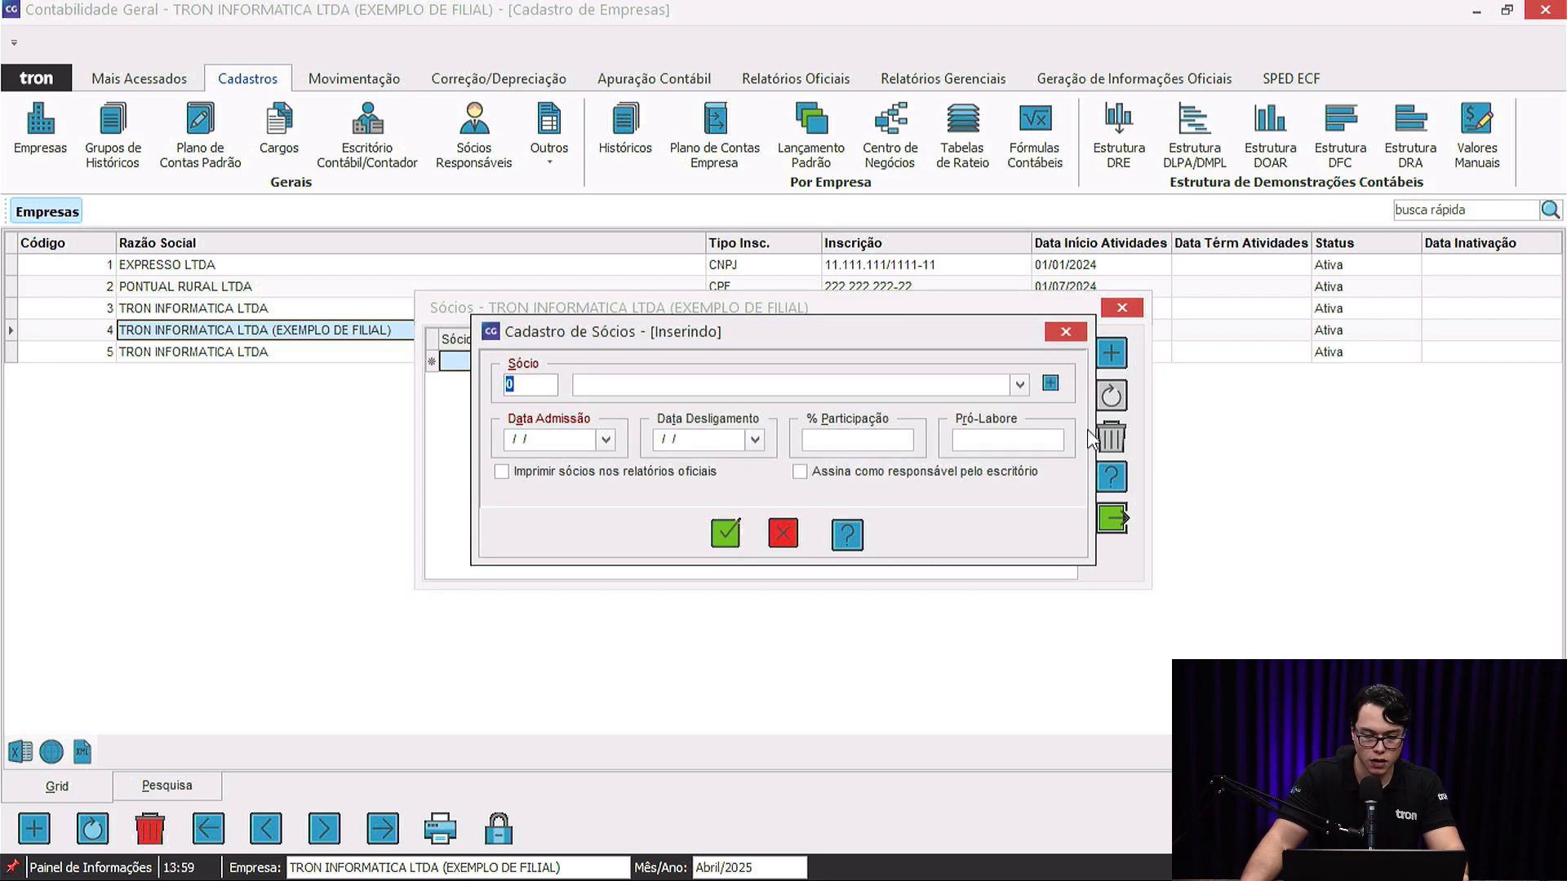
pyautogui.click(1020, 384)
pyautogui.click(782, 415)
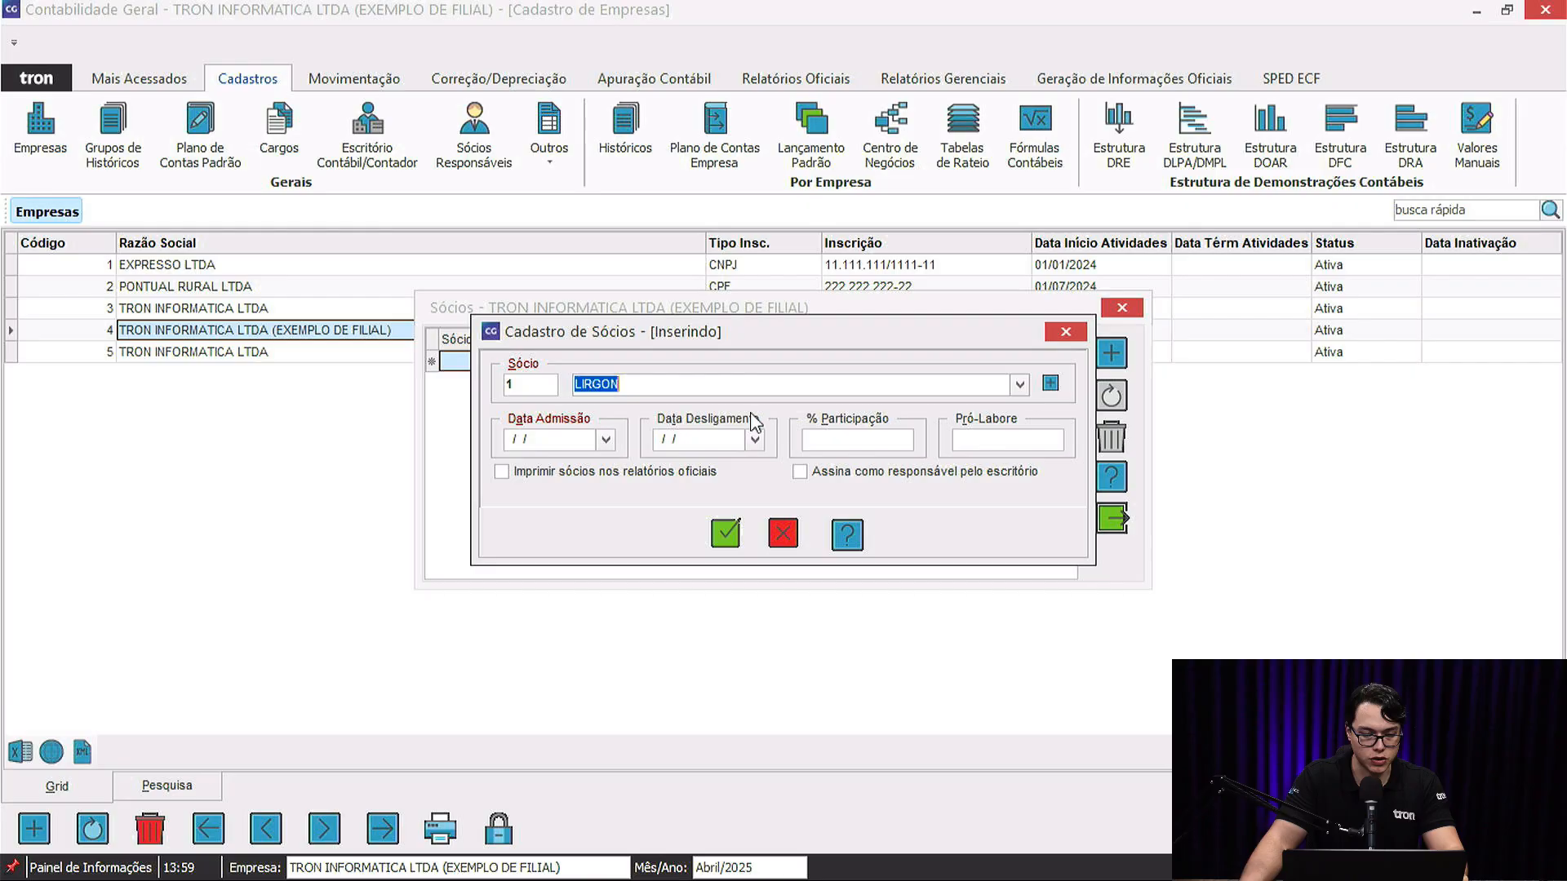
pyautogui.click(564, 440)
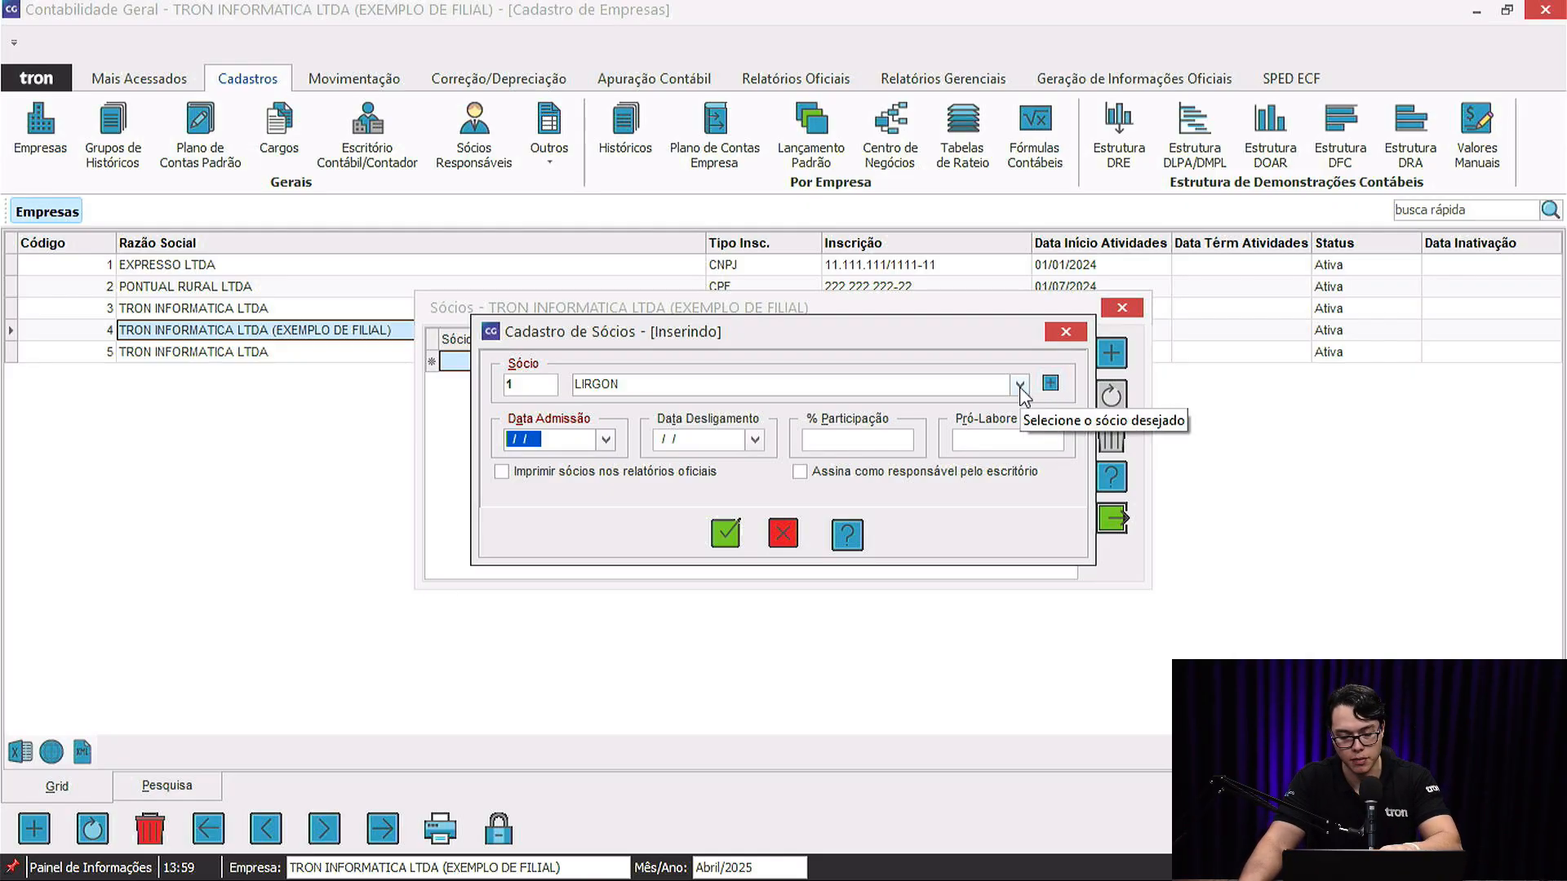
pyautogui.click(765, 384)
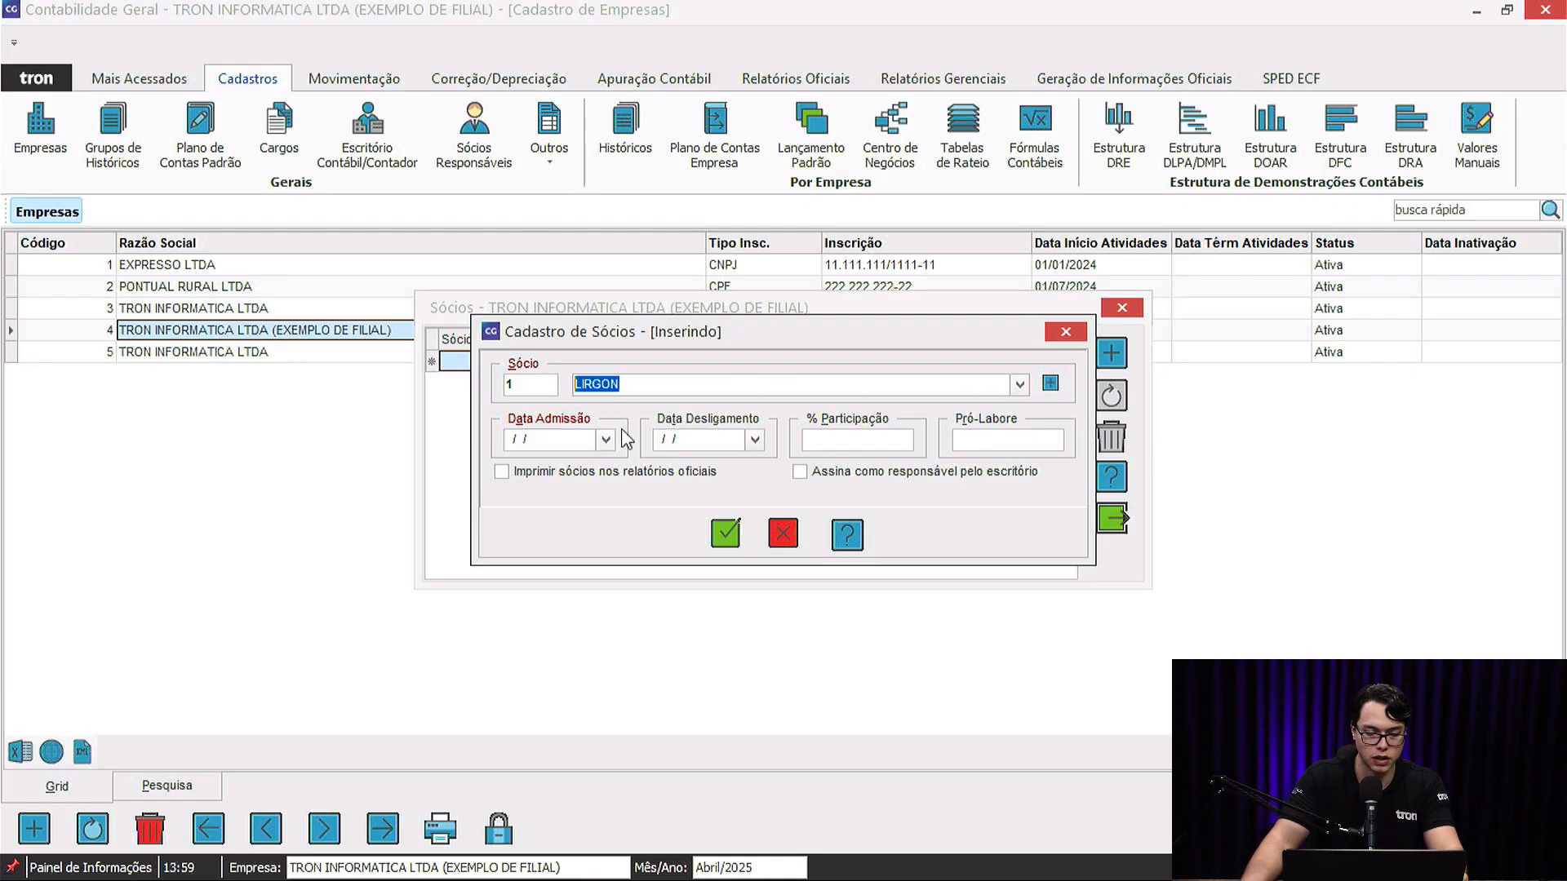
pyautogui.click(569, 441)
pyautogui.write('01/01/20')
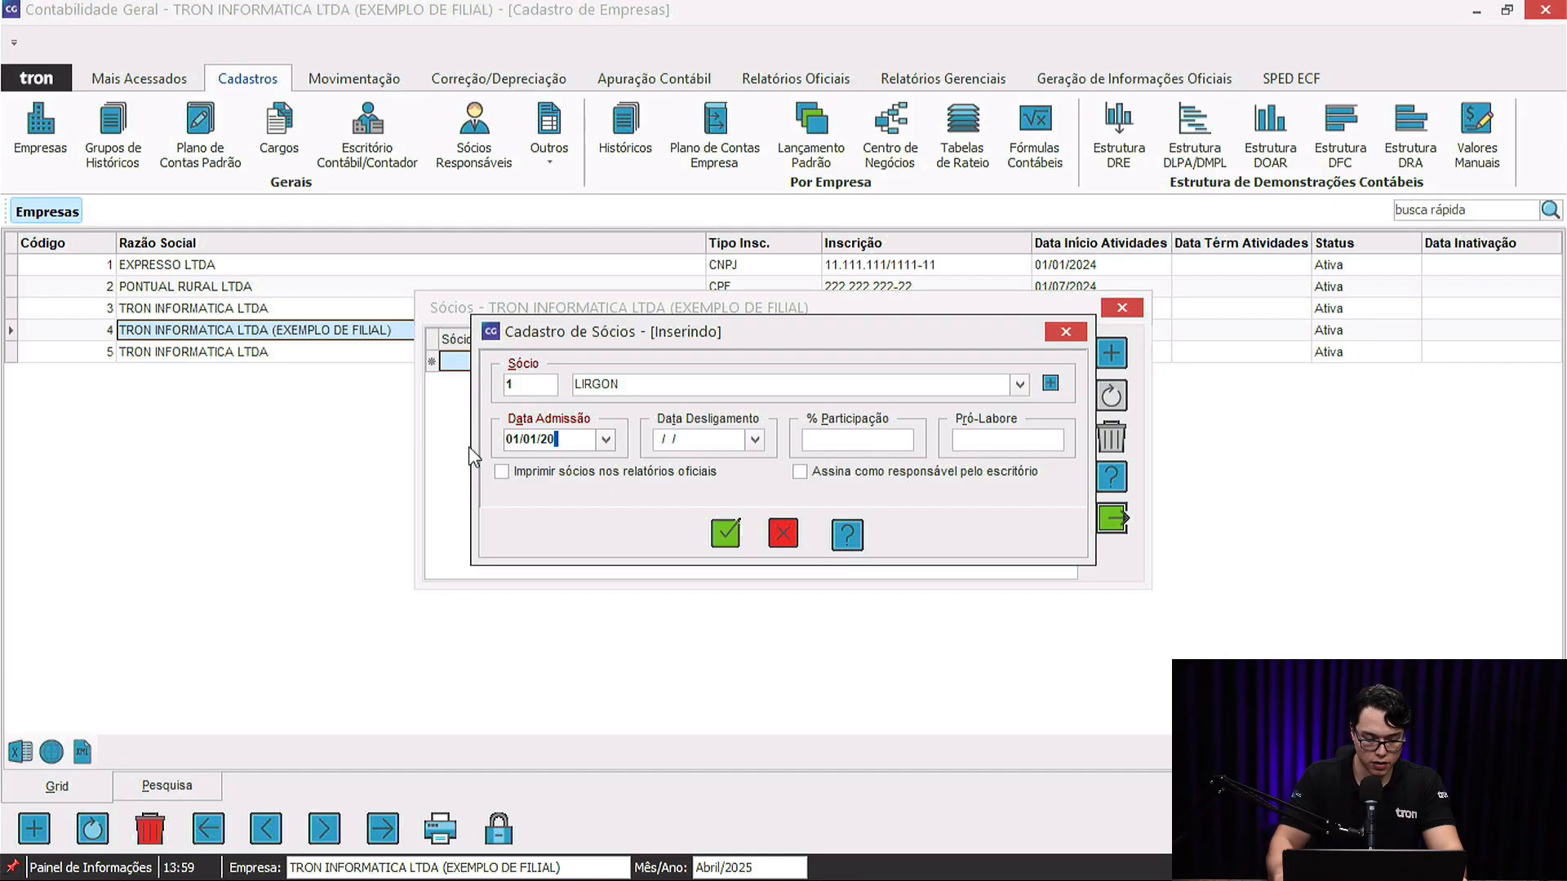
pyautogui.write('25')
pyautogui.press('Tab')
pyautogui.click(831, 439)
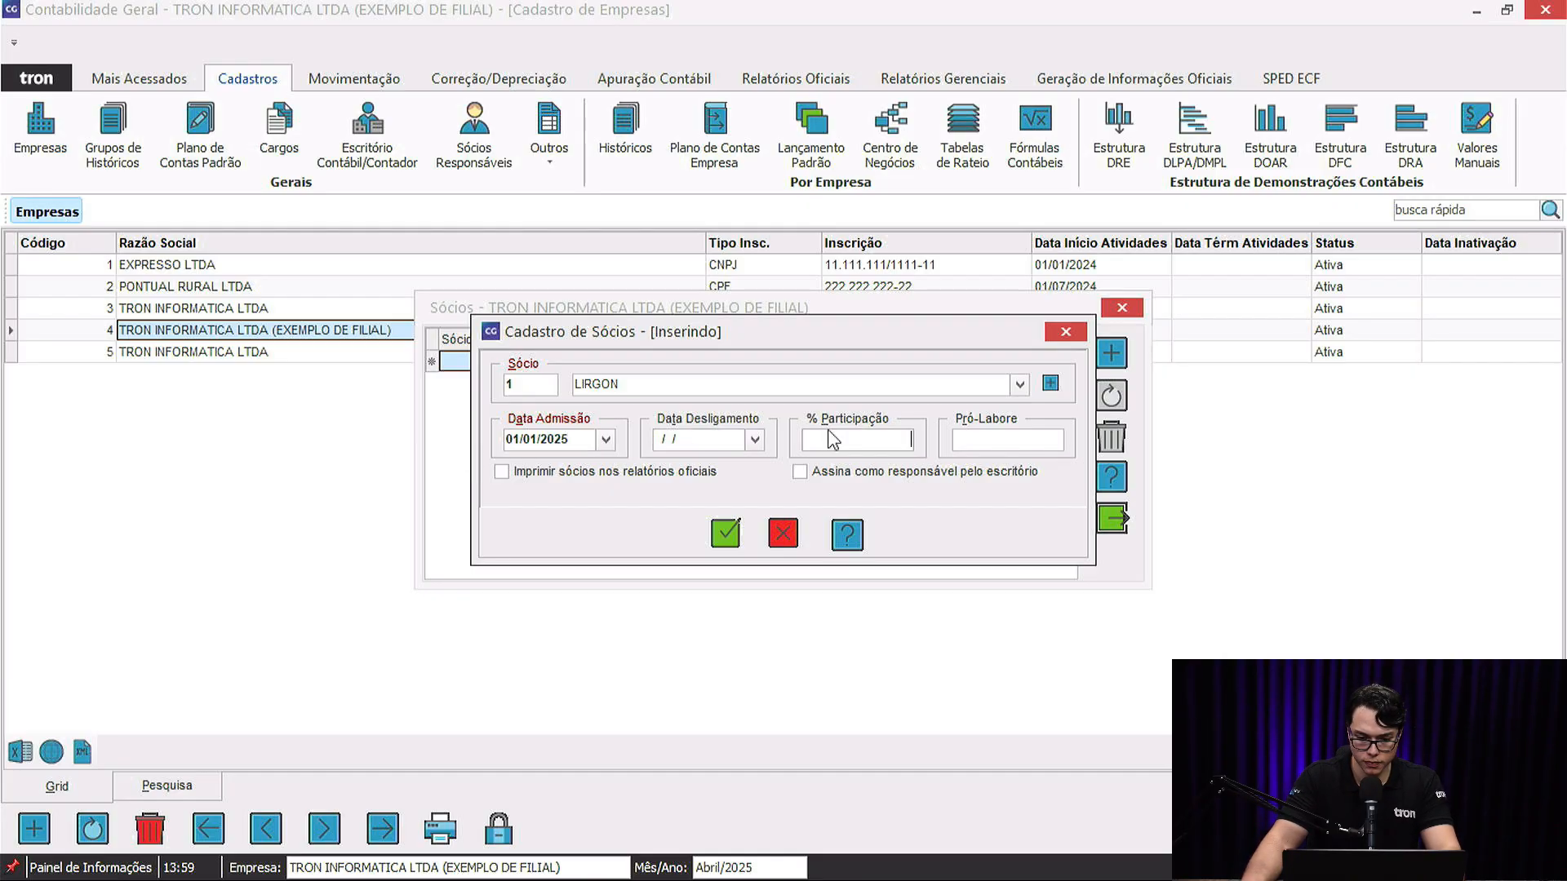
pyautogui.click(1015, 436)
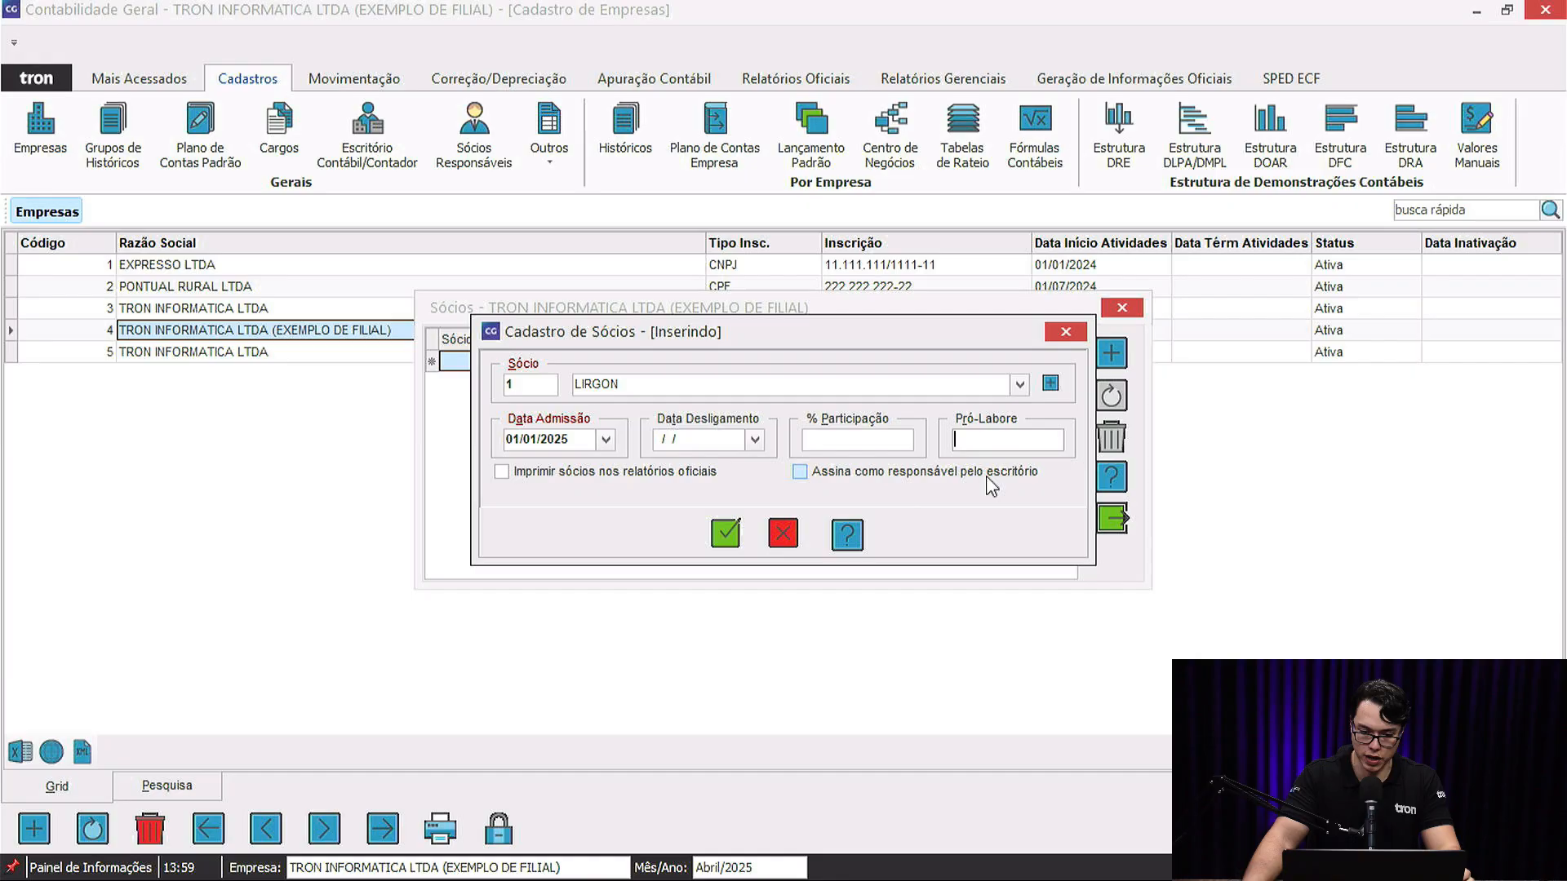
pyautogui.click(834, 475)
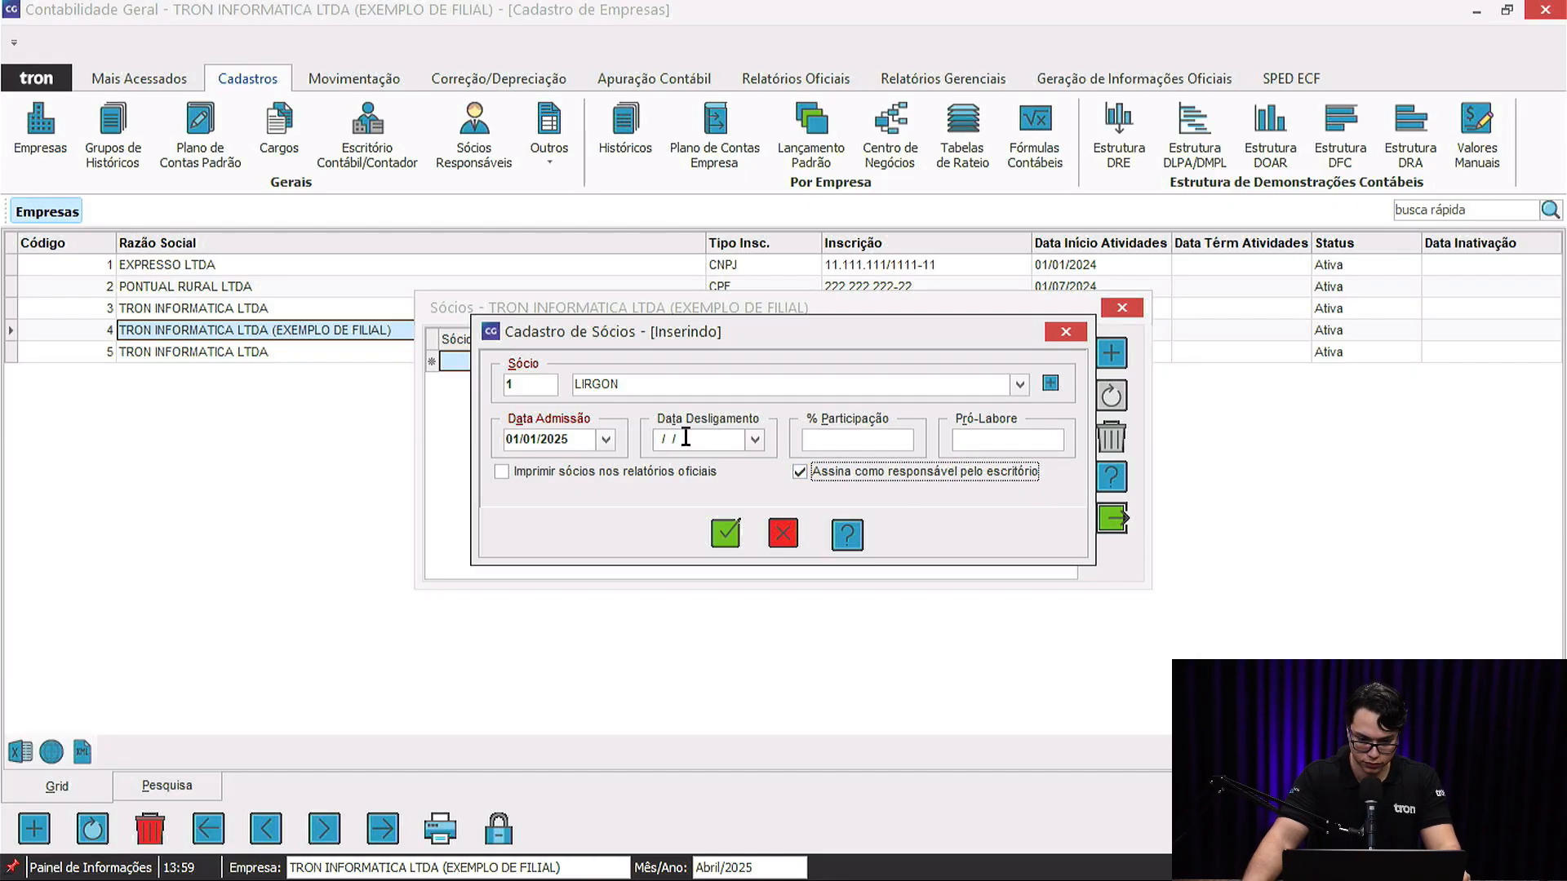
pyautogui.click(867, 438)
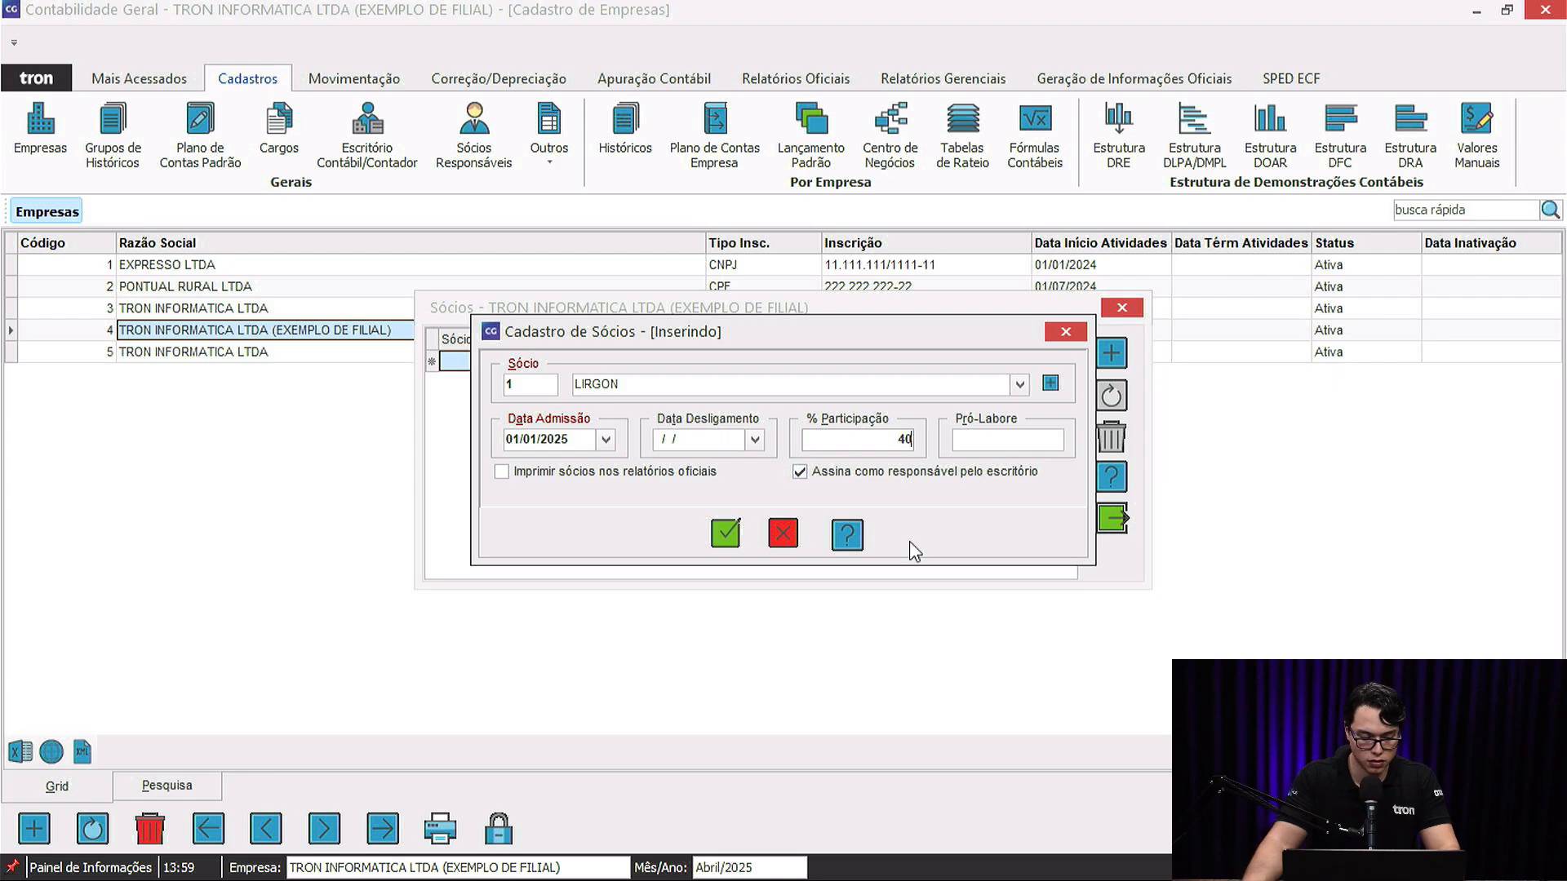
pyautogui.press('Tab')
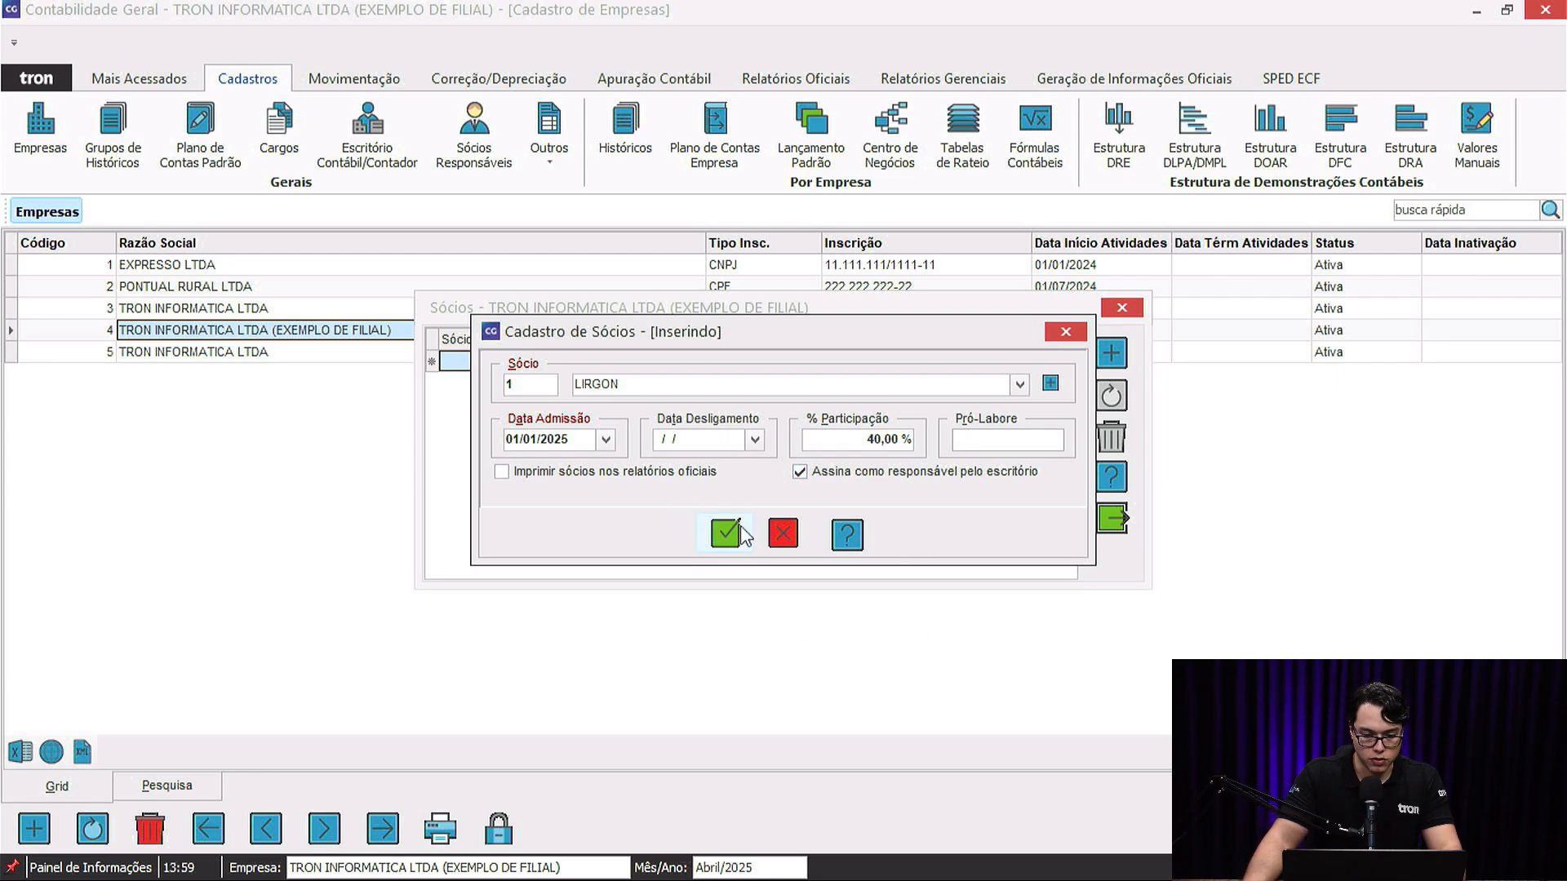
pyautogui.click(725, 537)
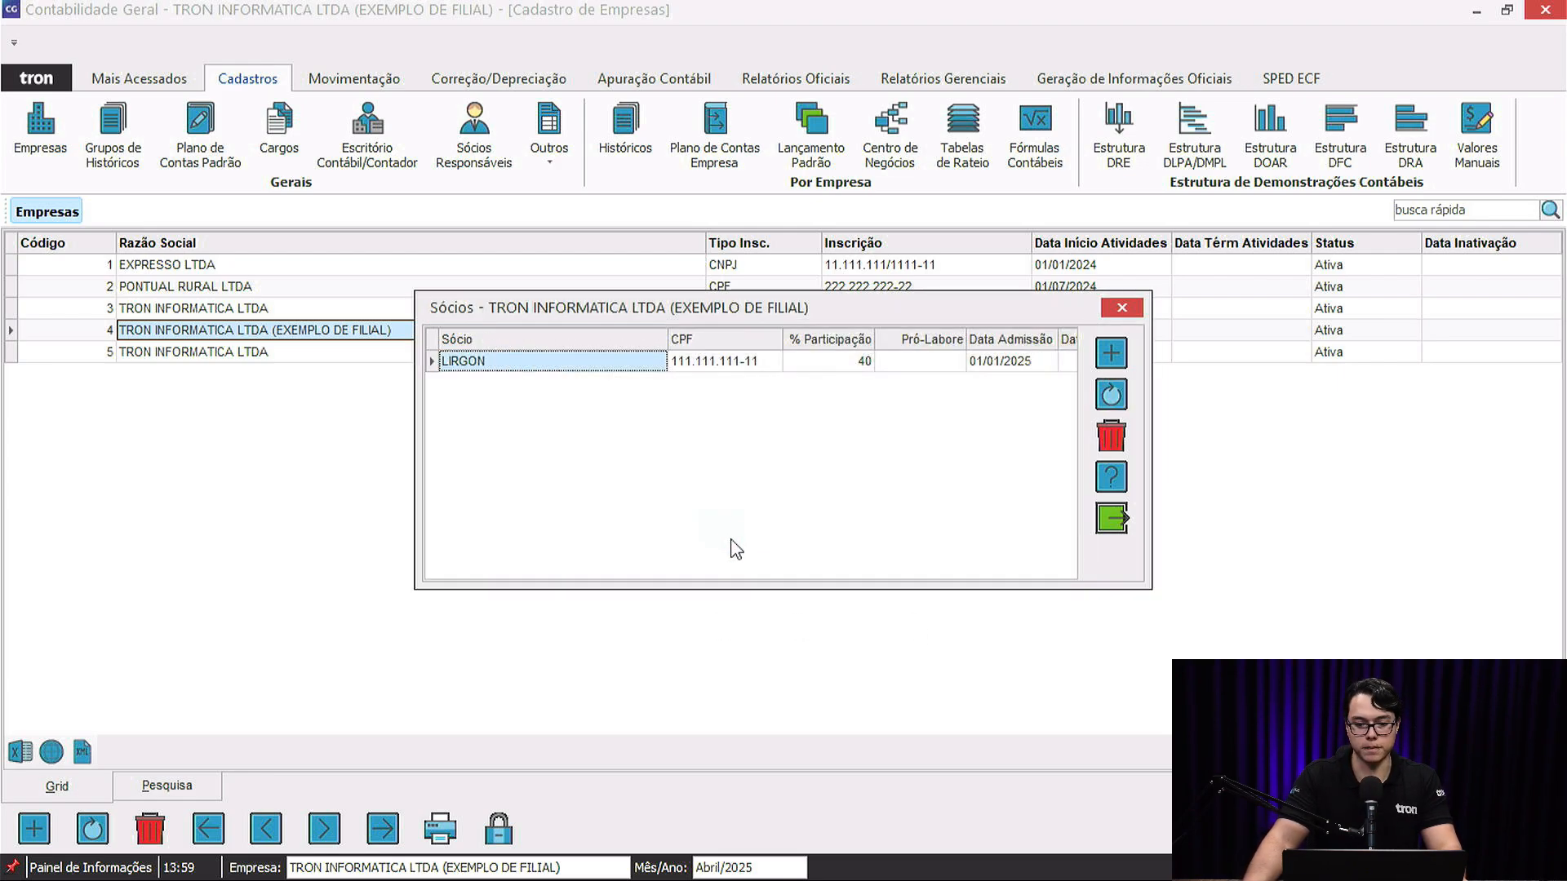
# Discard the extra blank partner form and close the Sócios window.
pyautogui.click(1109, 353)
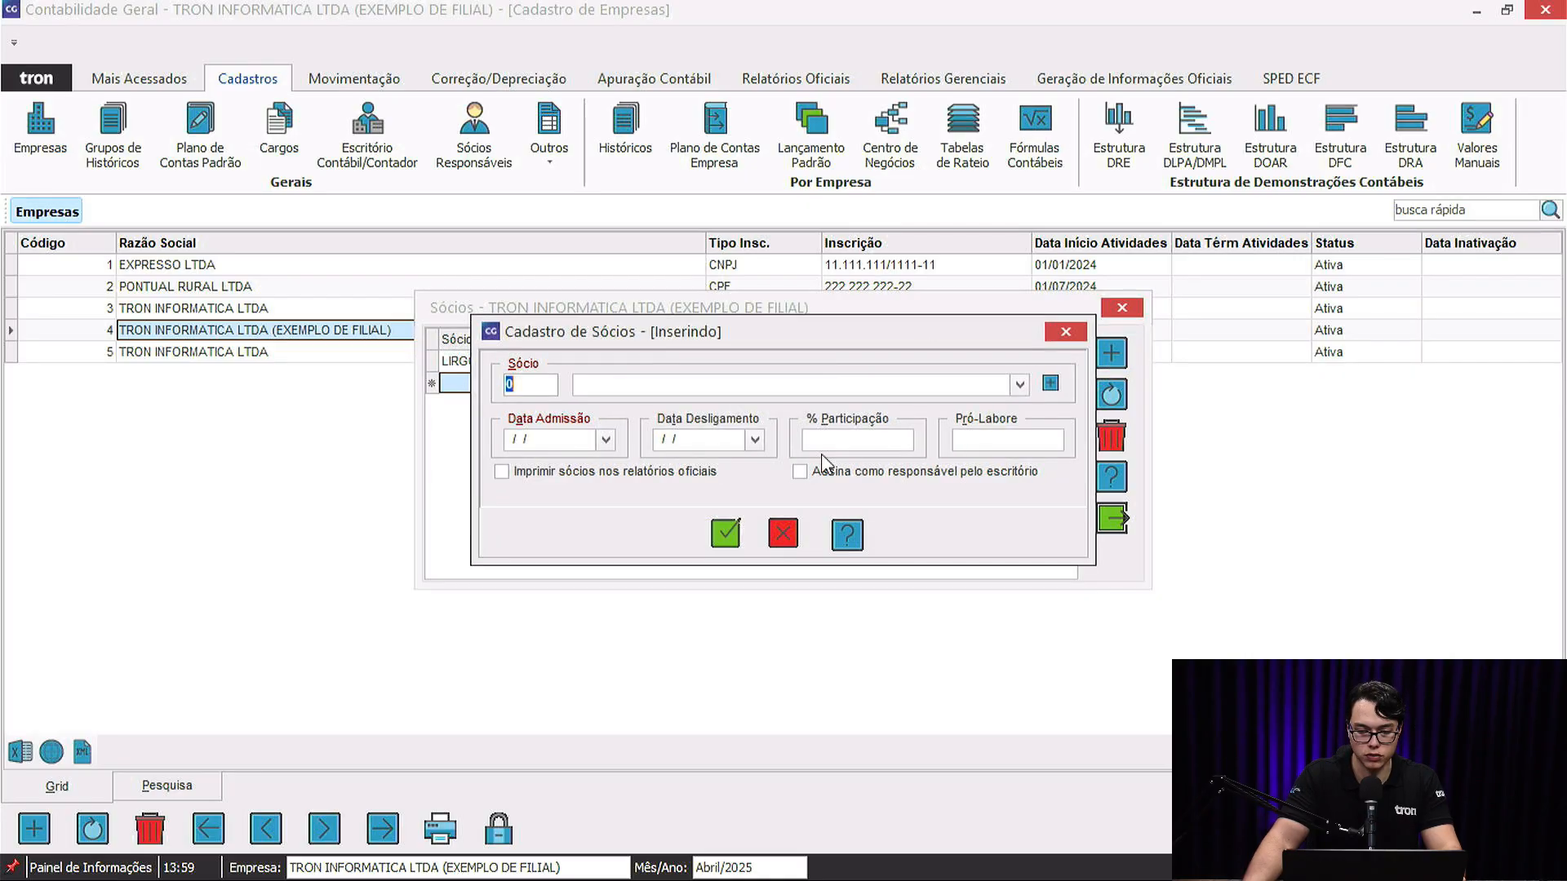
pyautogui.click(1019, 387)
pyautogui.click(1020, 387)
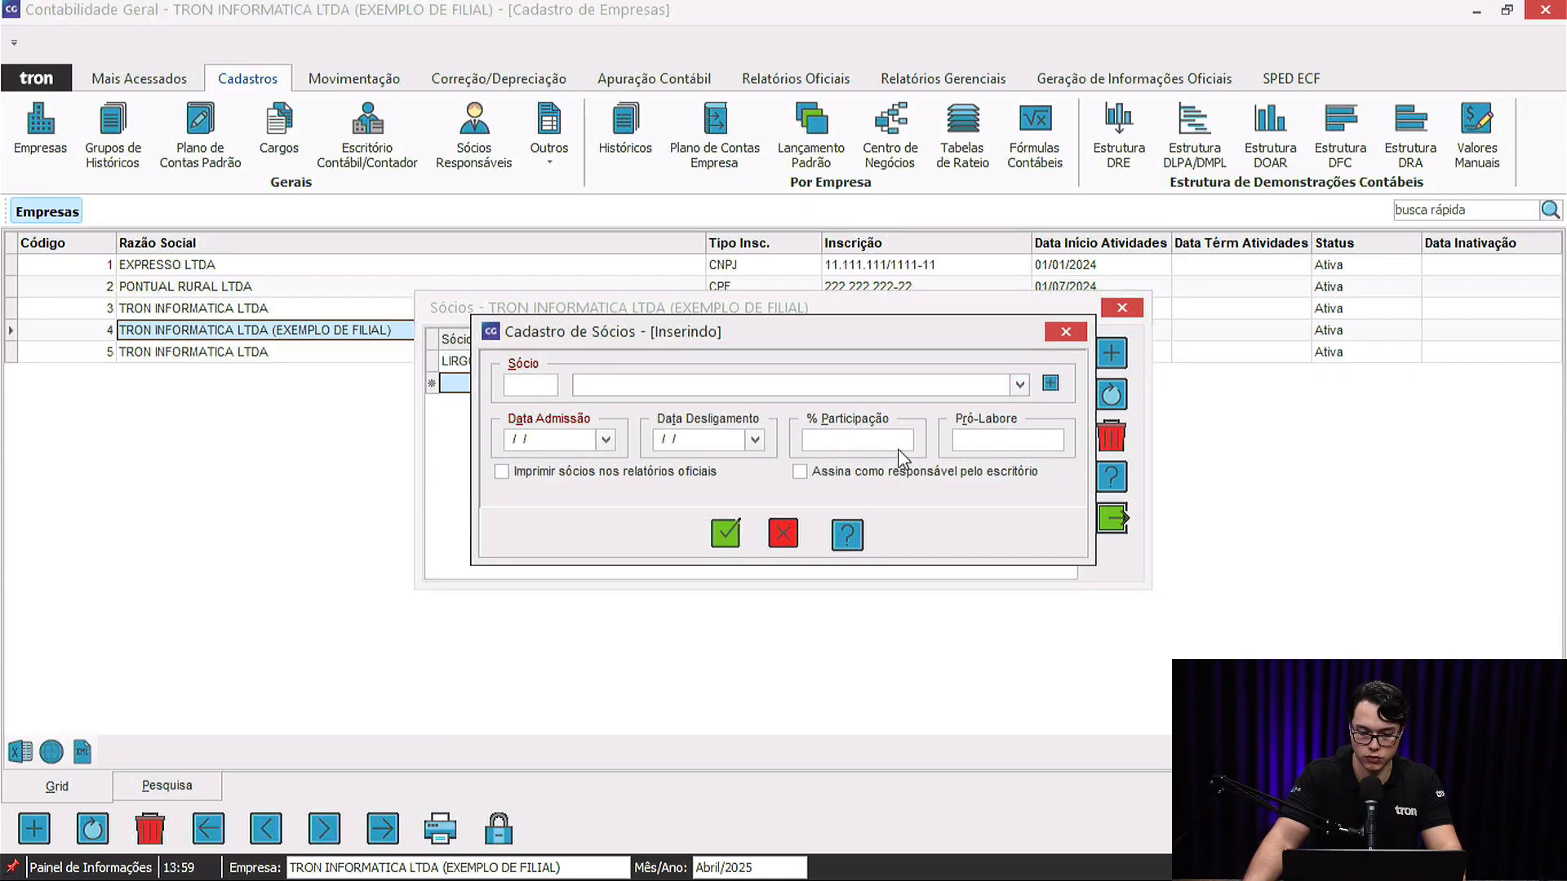
pyautogui.click(1066, 332)
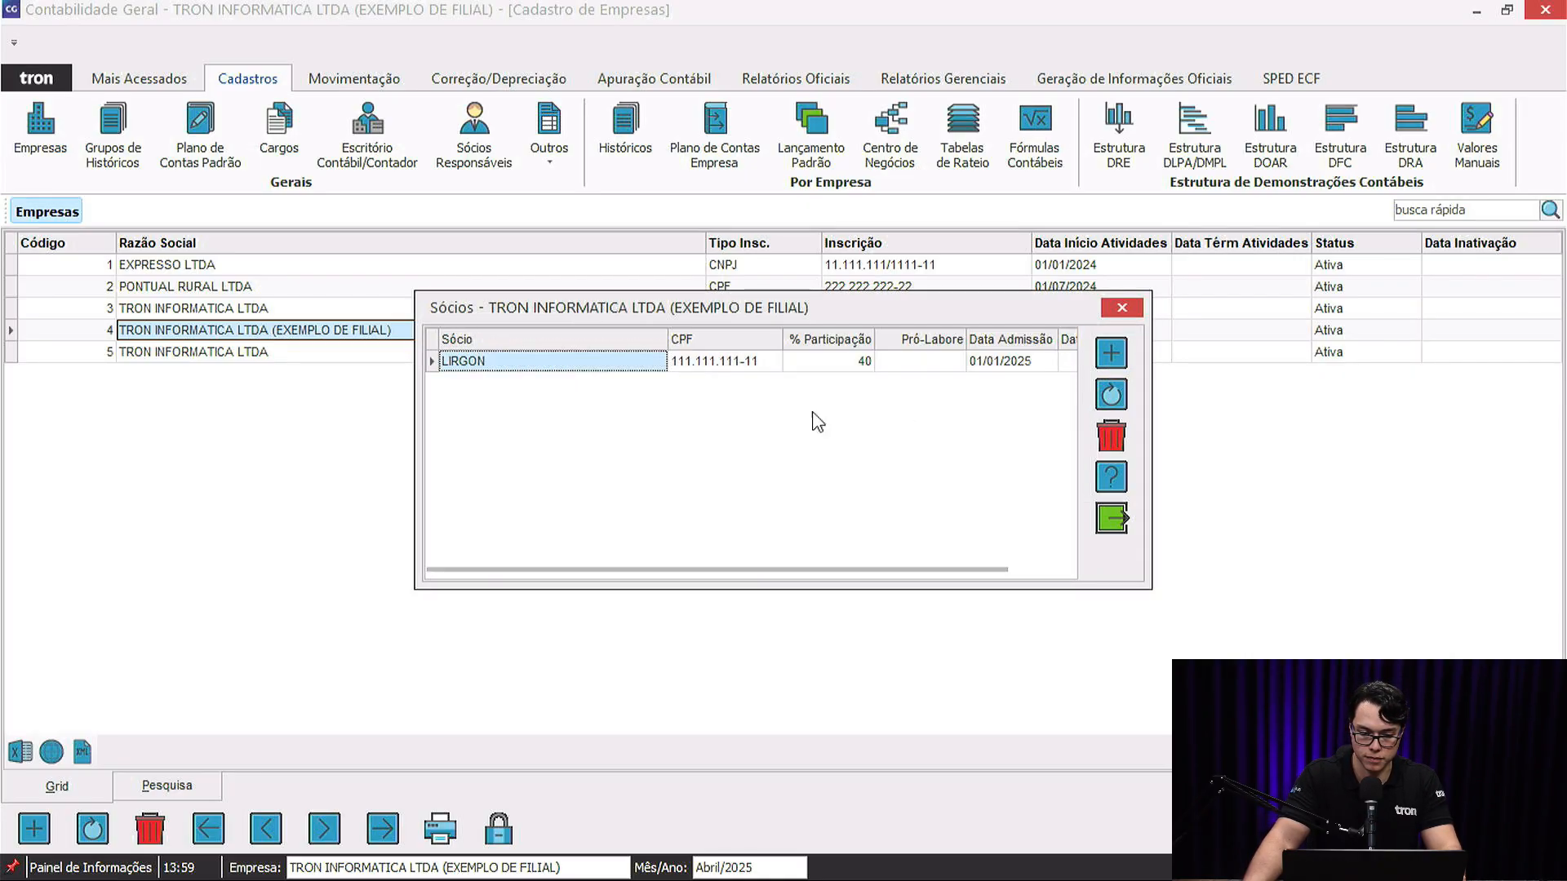
pyautogui.click(1122, 308)
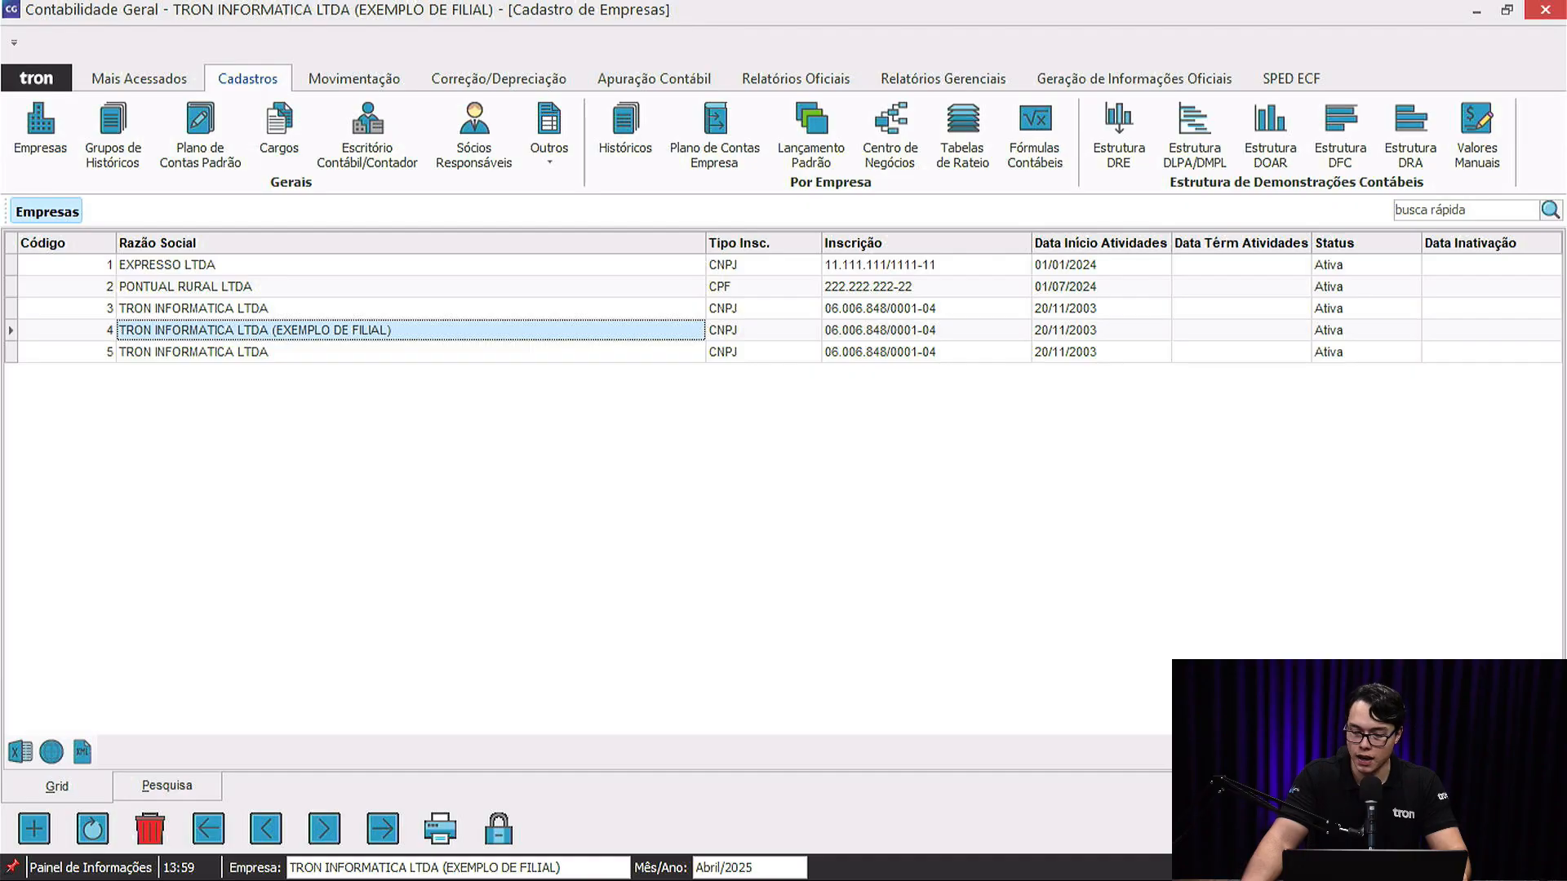
# Save SCP TESTE with CNPJ 99.999.999/9999-99 (accepting the warning), starting 01/01/2025.
pyautogui.hotkey('ctrl', 's')
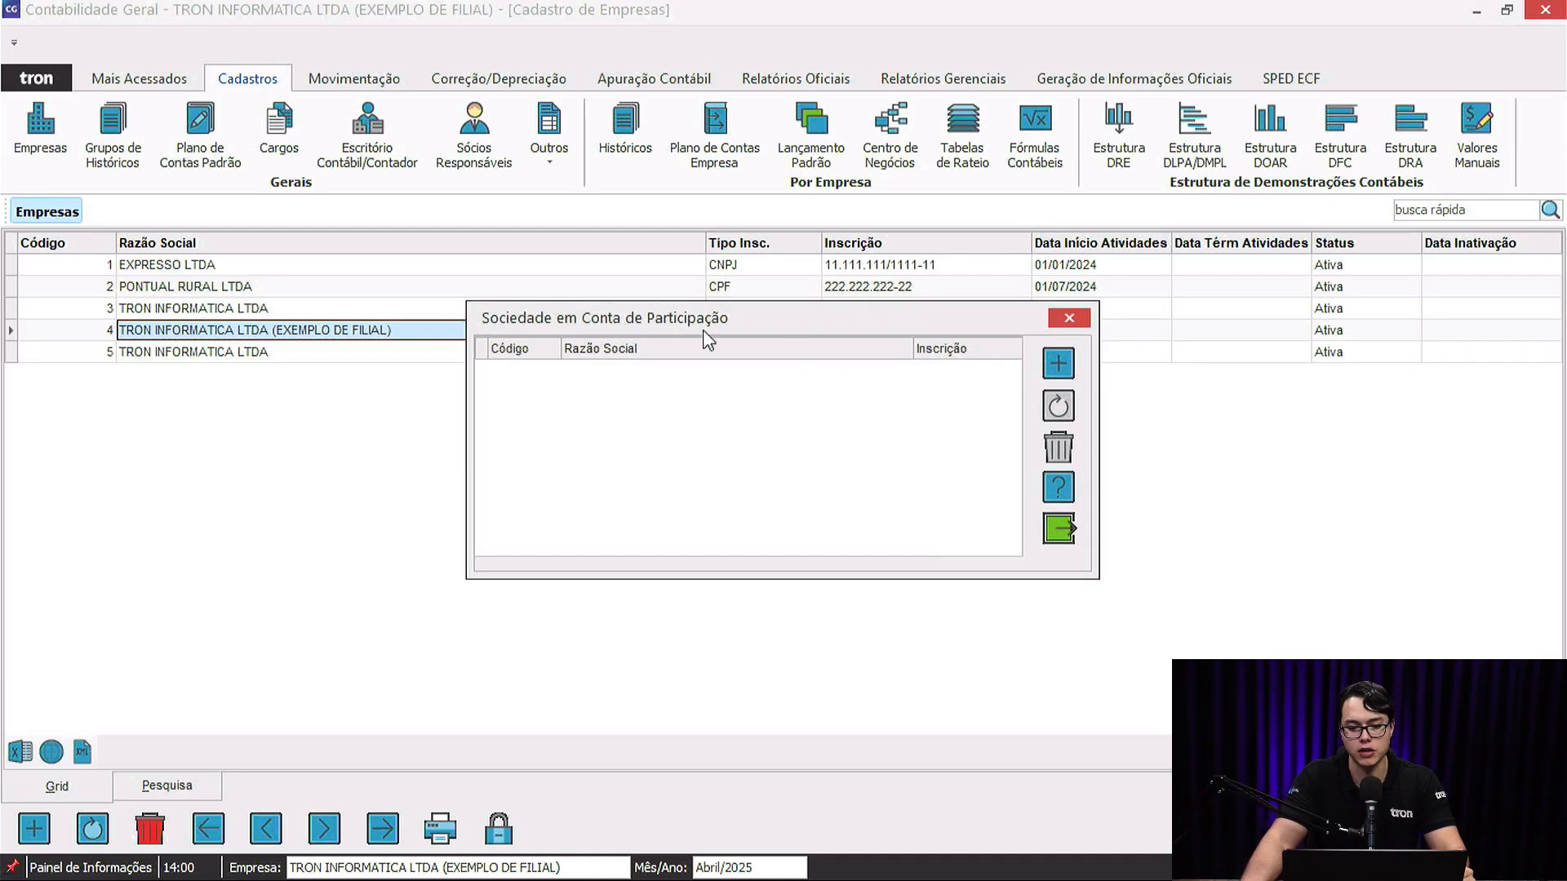
pyautogui.click(1058, 364)
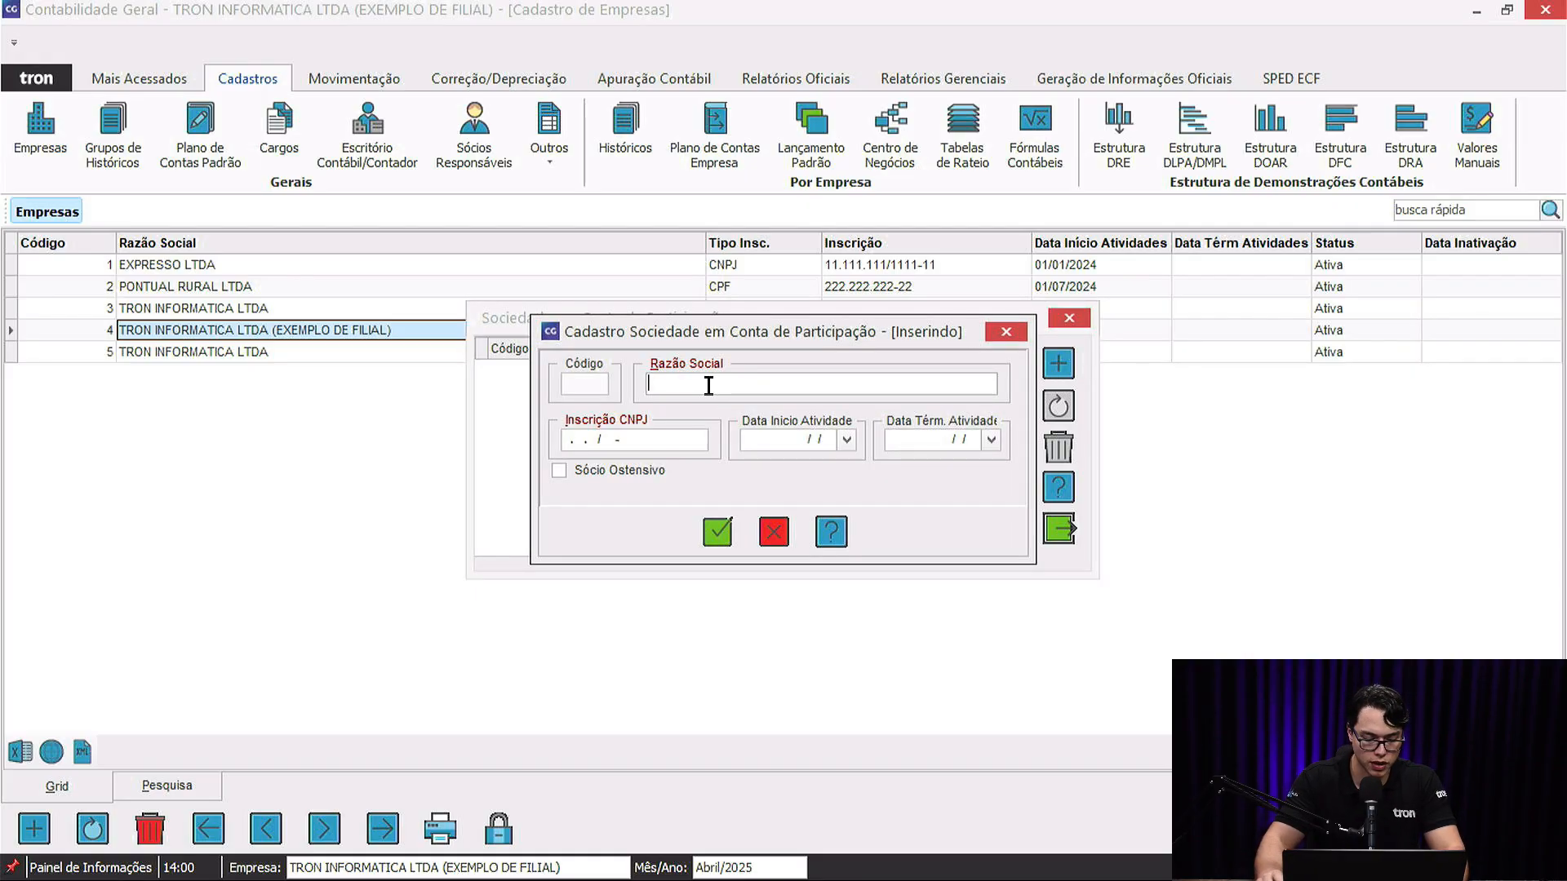
pyautogui.write('TESTE')
pyautogui.moveTo(706, 446); pyautogui.dragTo(425, 427)
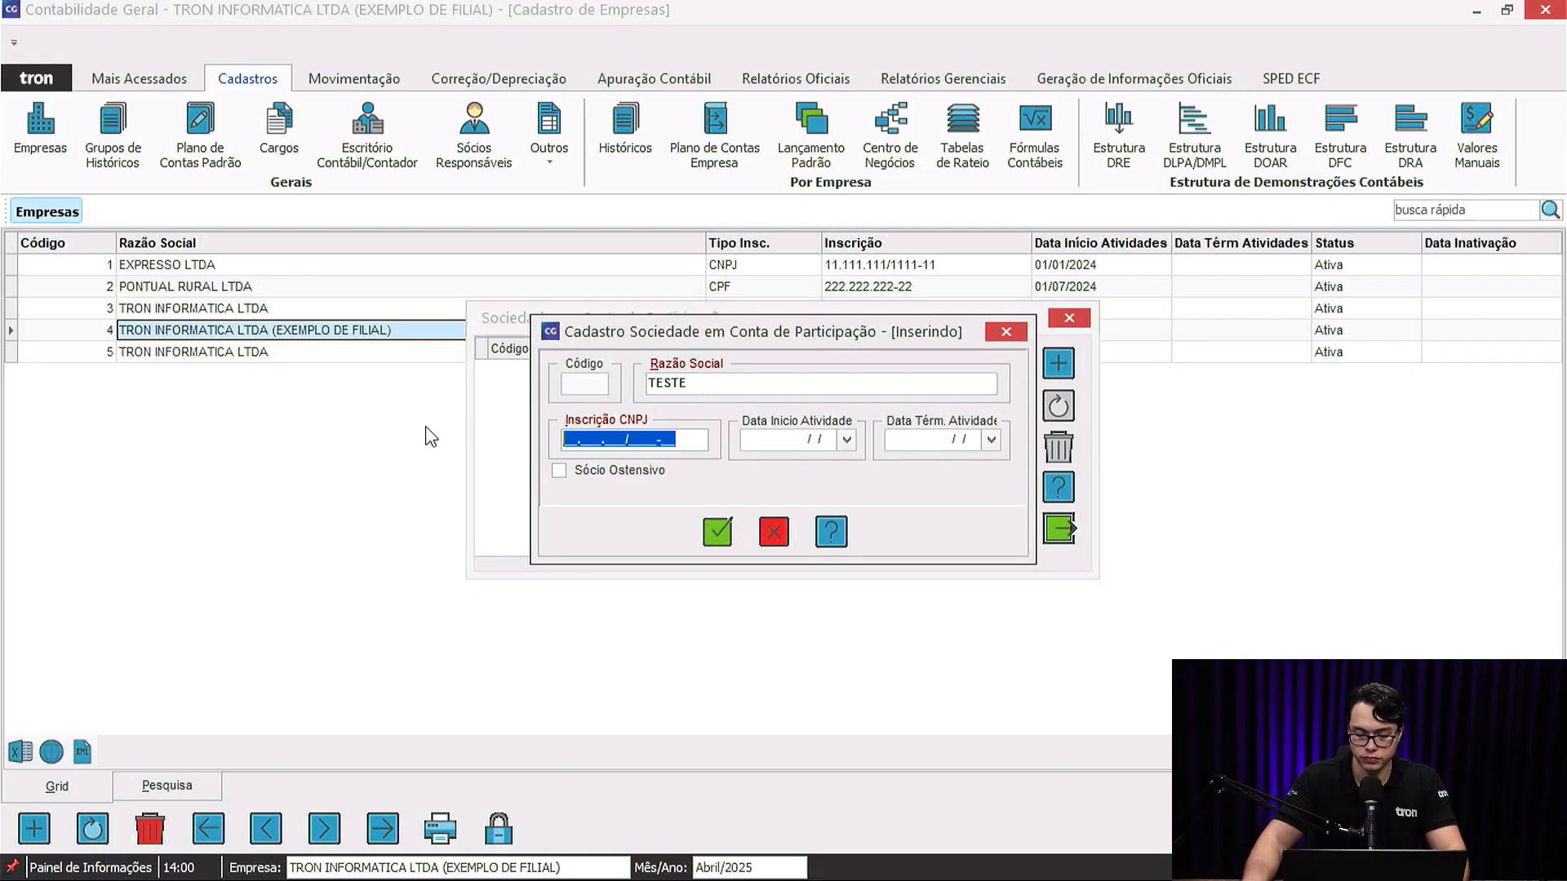
pyautogui.write('99999999999999')
pyautogui.press('Tab')
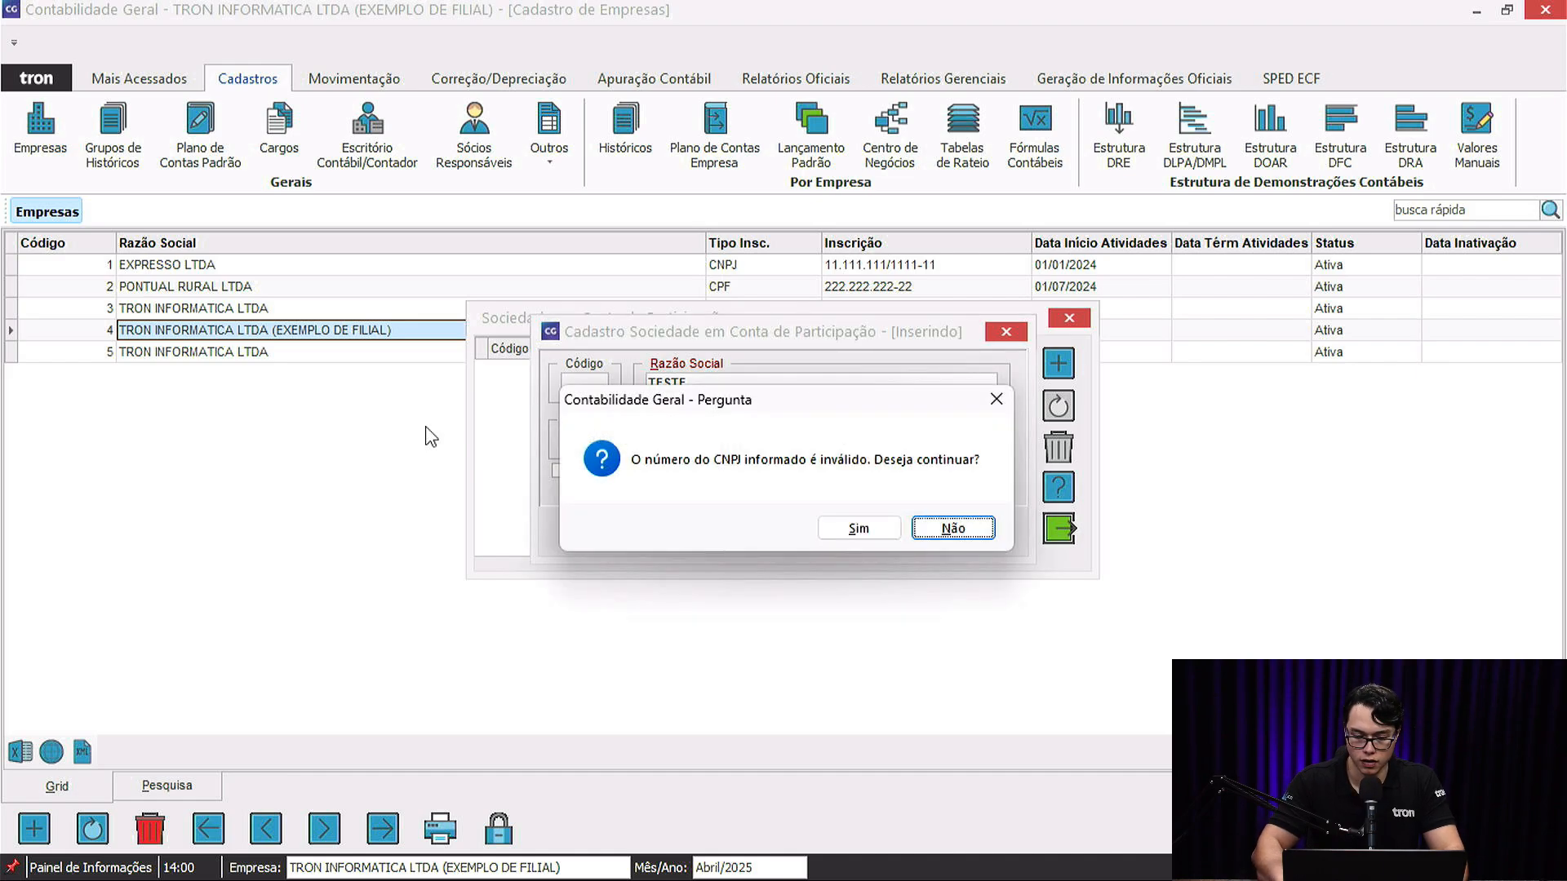
pyautogui.press('Left')
pyautogui.press('Return')
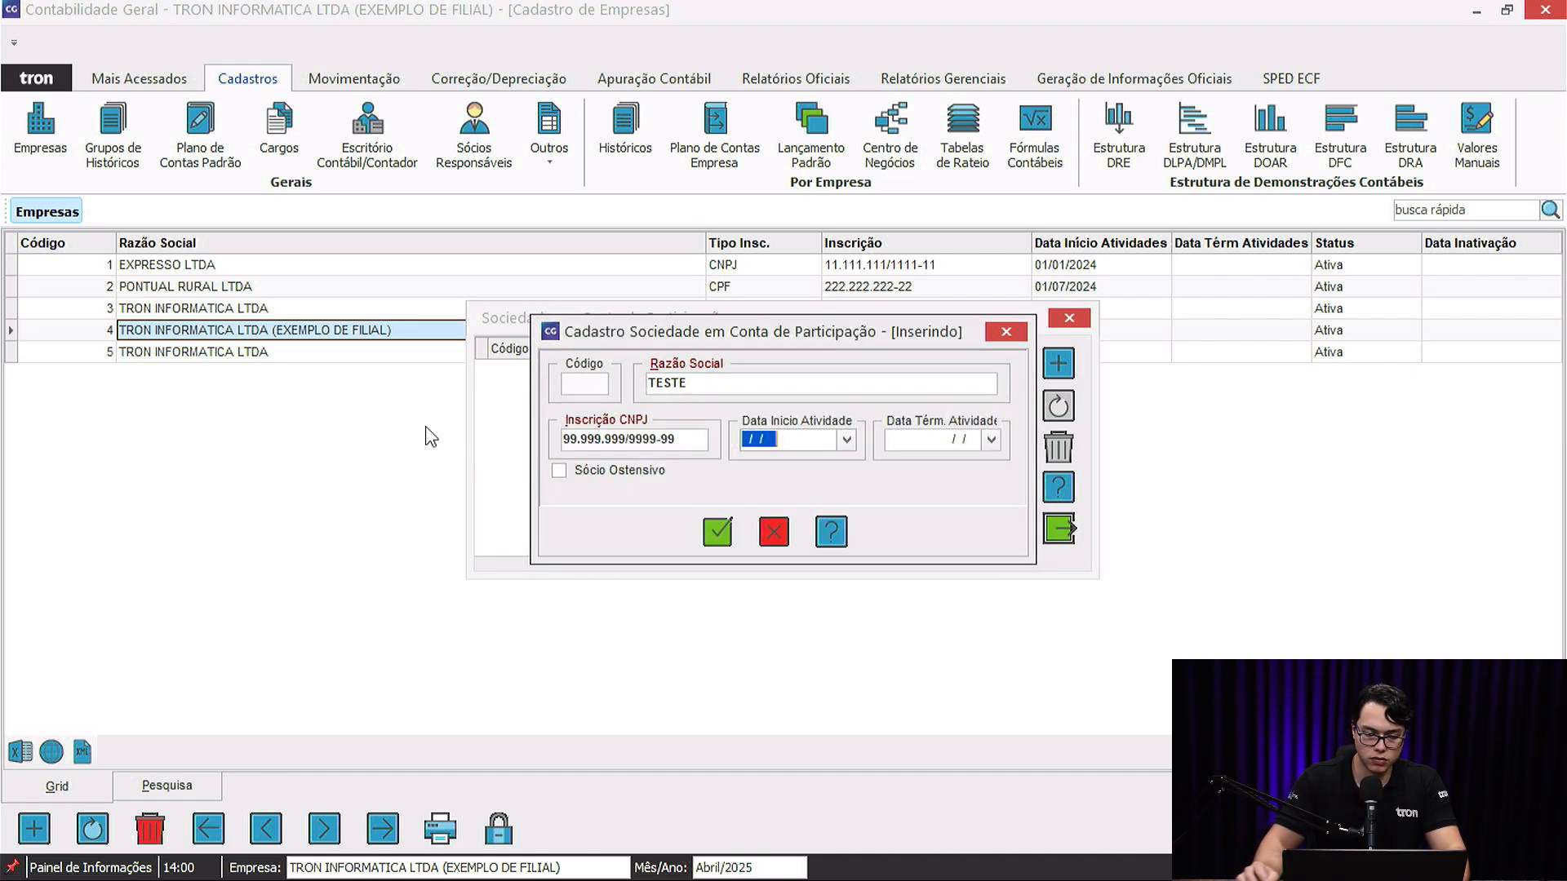
pyautogui.write('01')
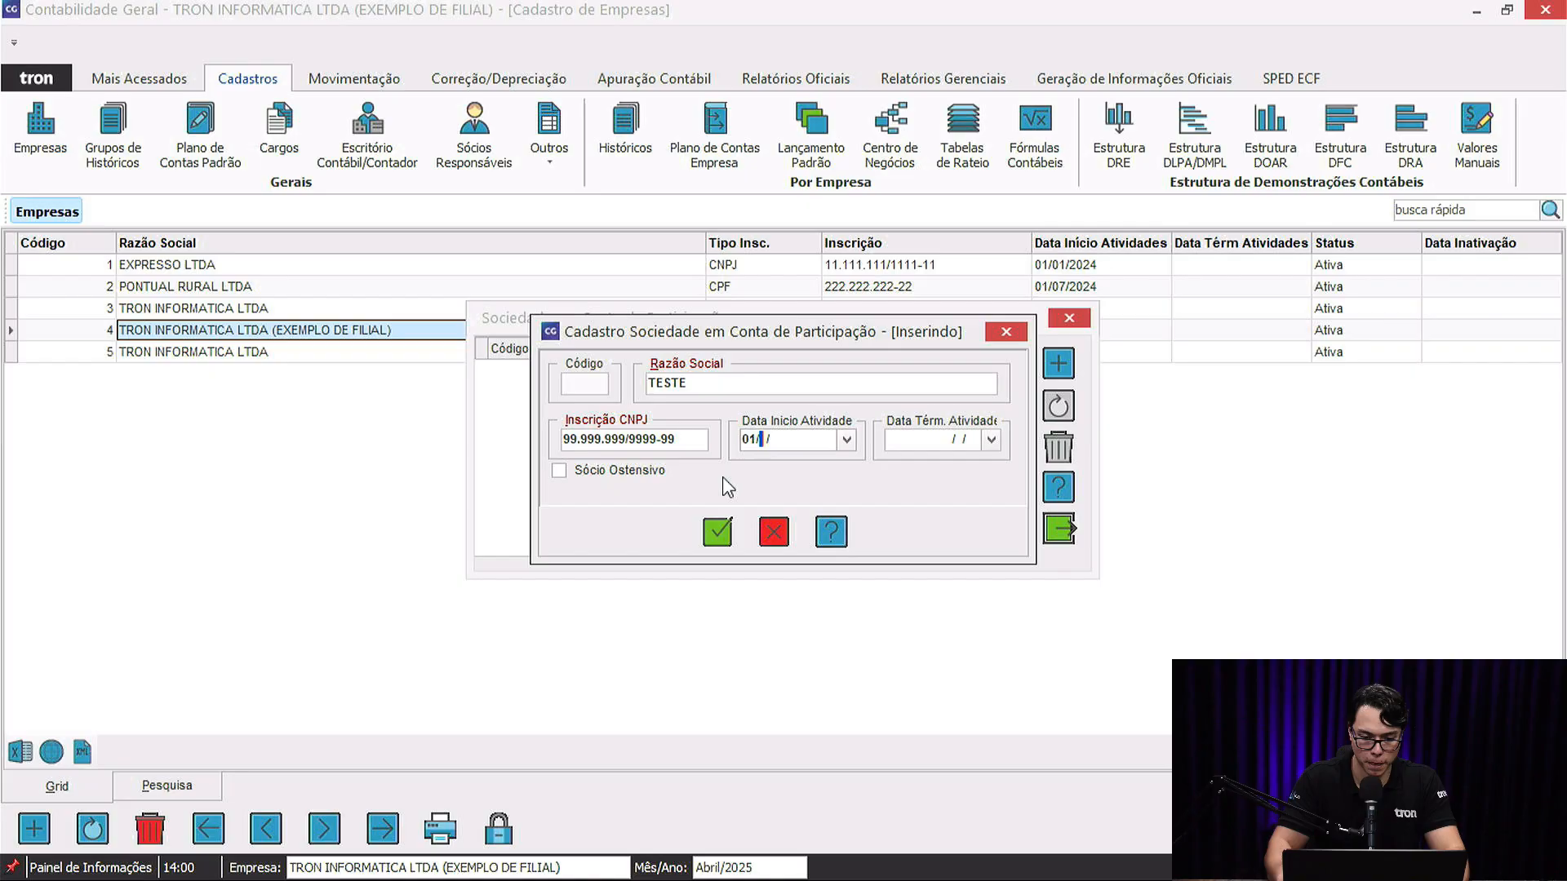
pyautogui.write('012025')
pyautogui.press('Tab')
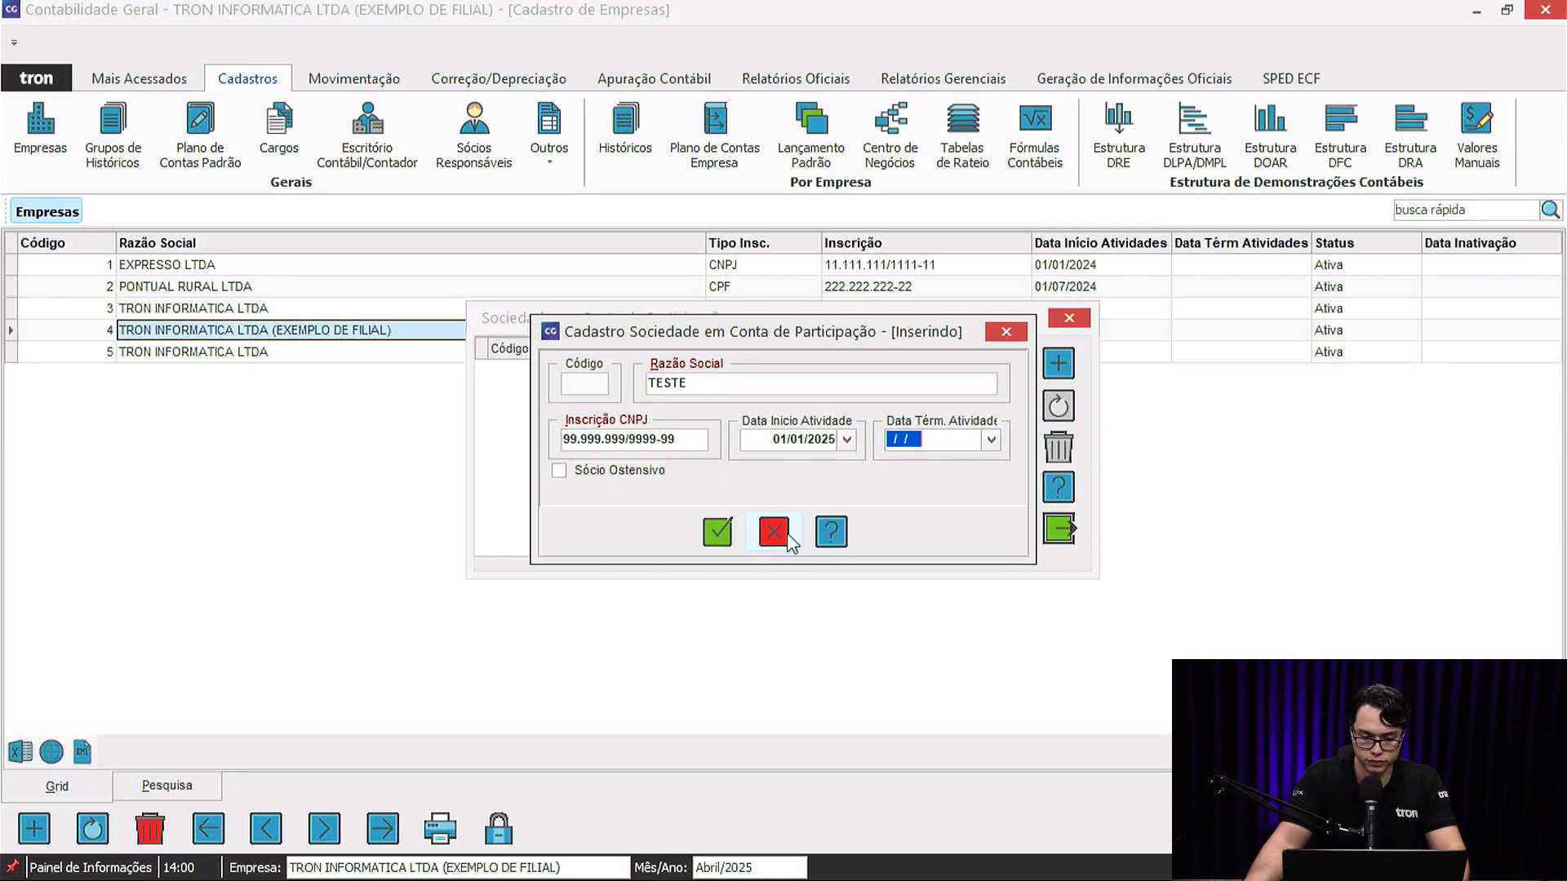
pyautogui.click(717, 532)
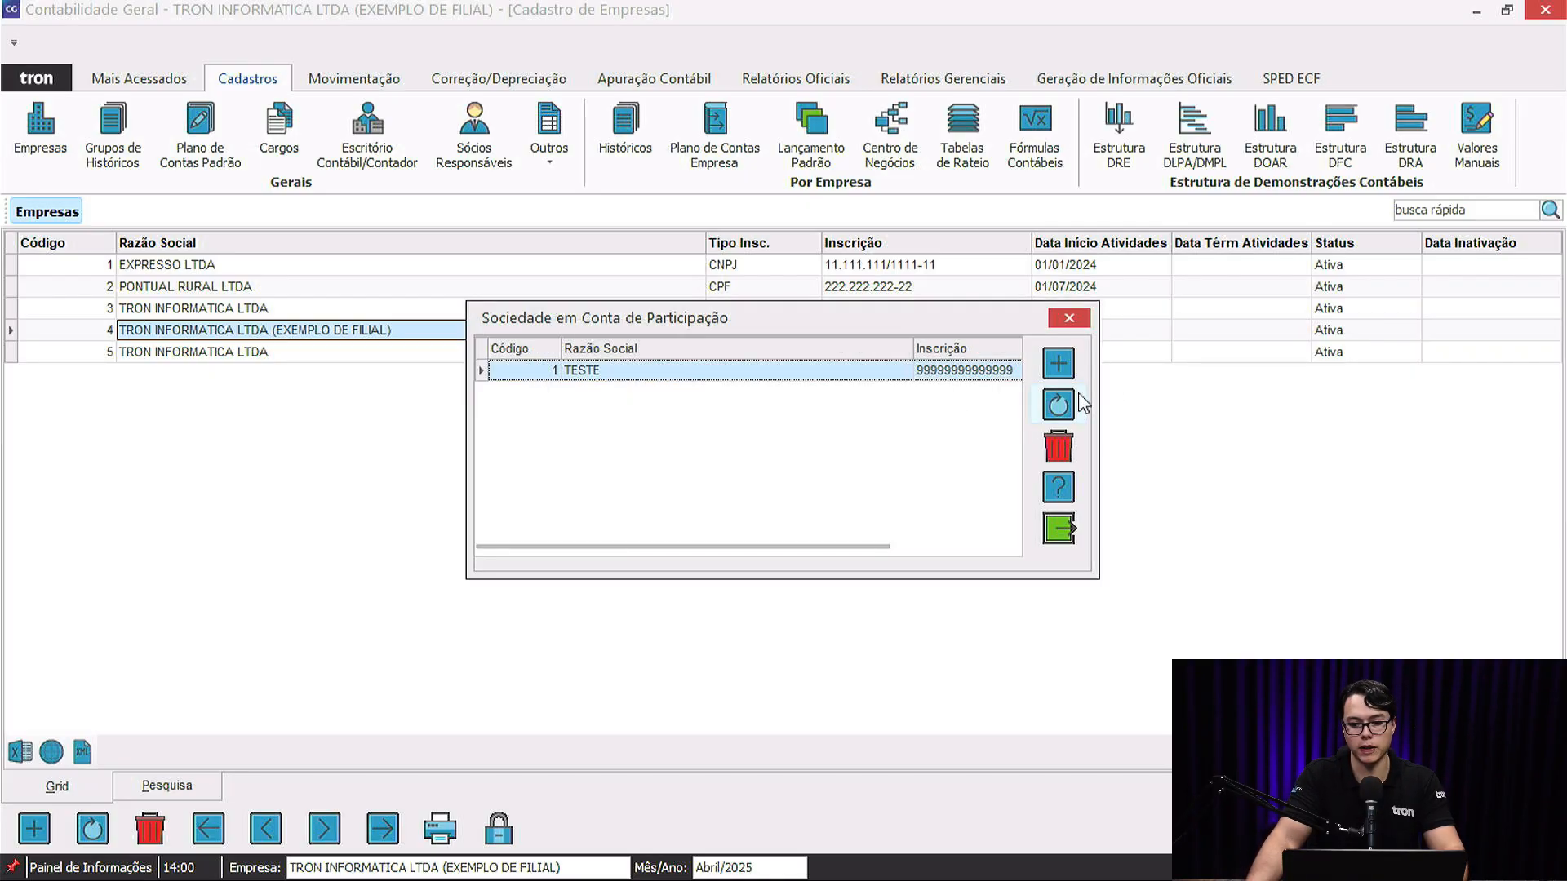
pyautogui.click(1083, 320)
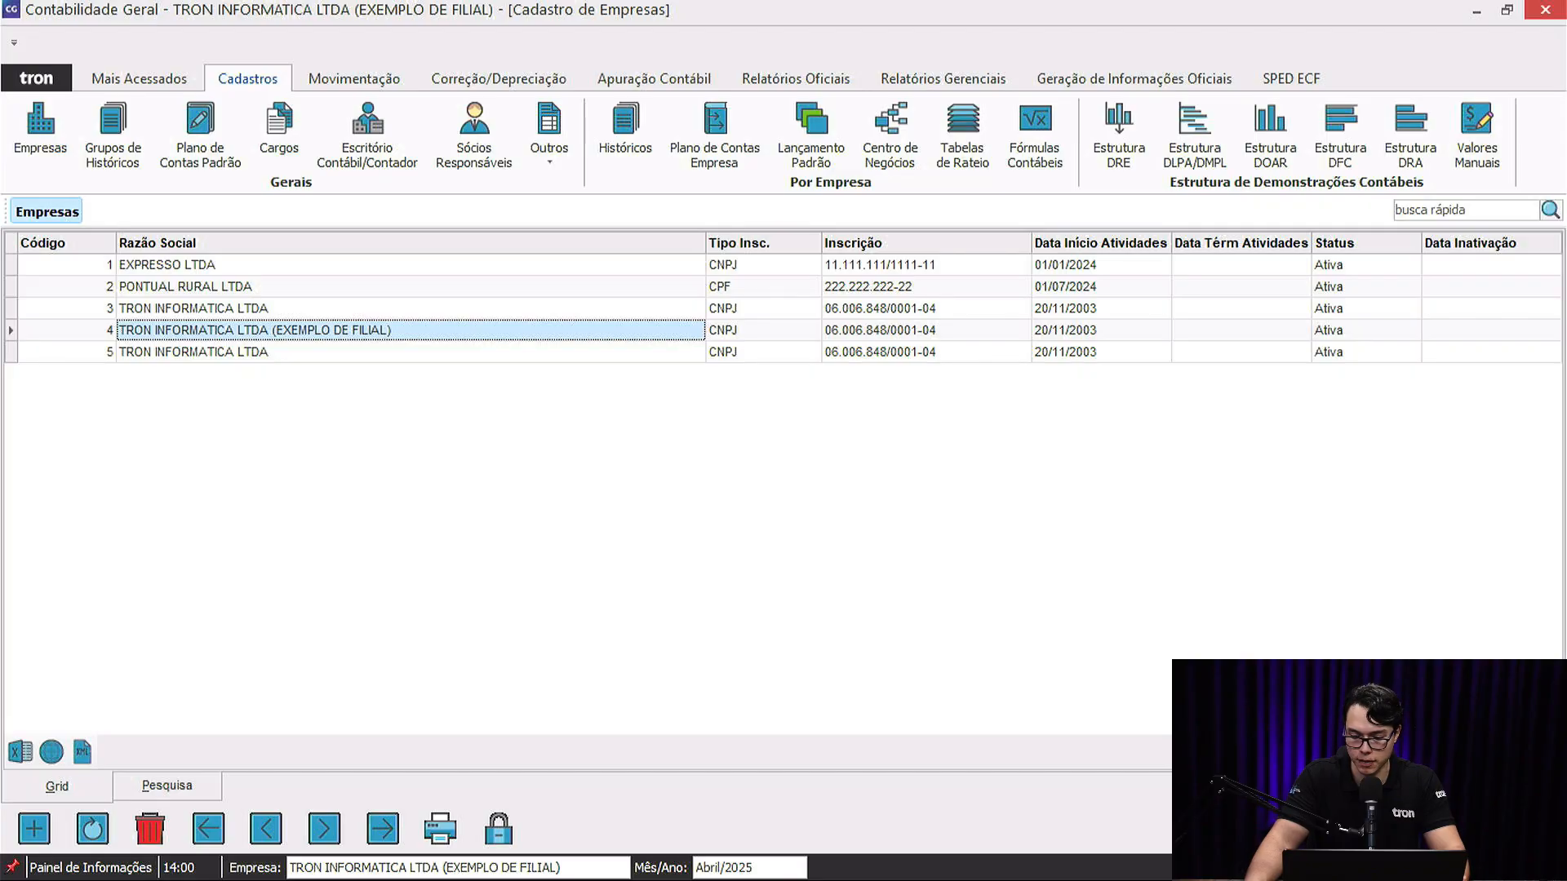